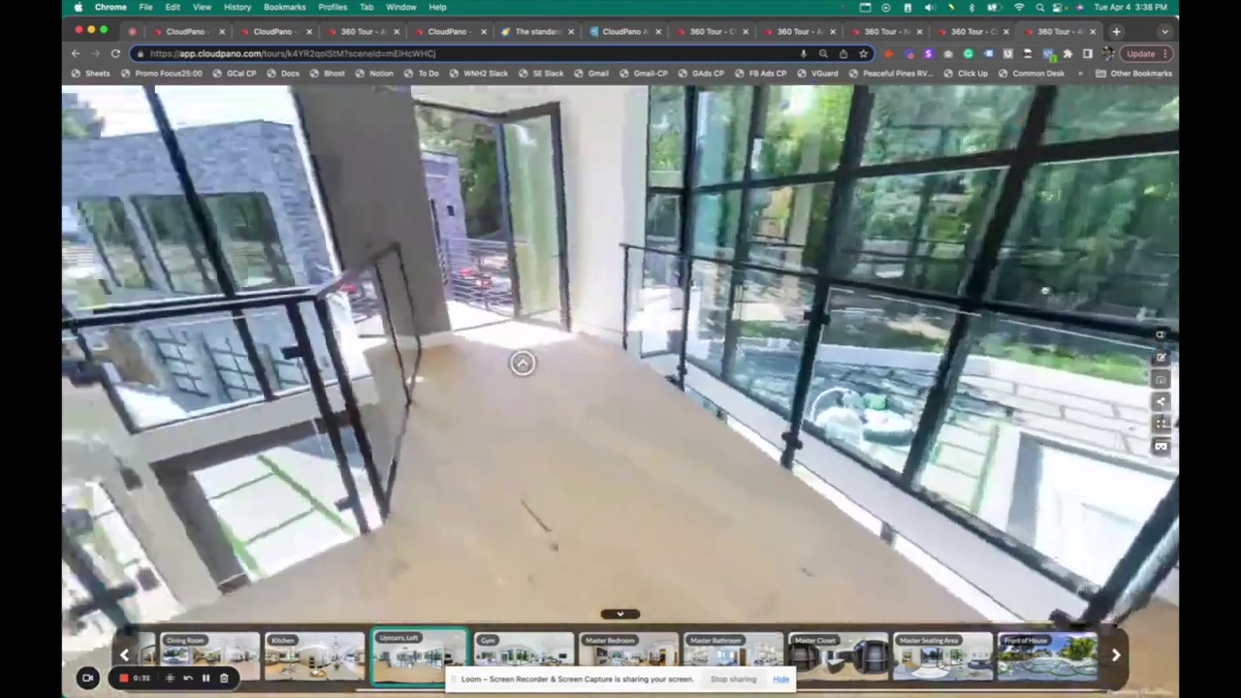
Look around the loft, then move to the Gym and view the dumbbells and exercise balls
left_click_drag(1045, 290, 1035, 402)
left_click(351, 474)
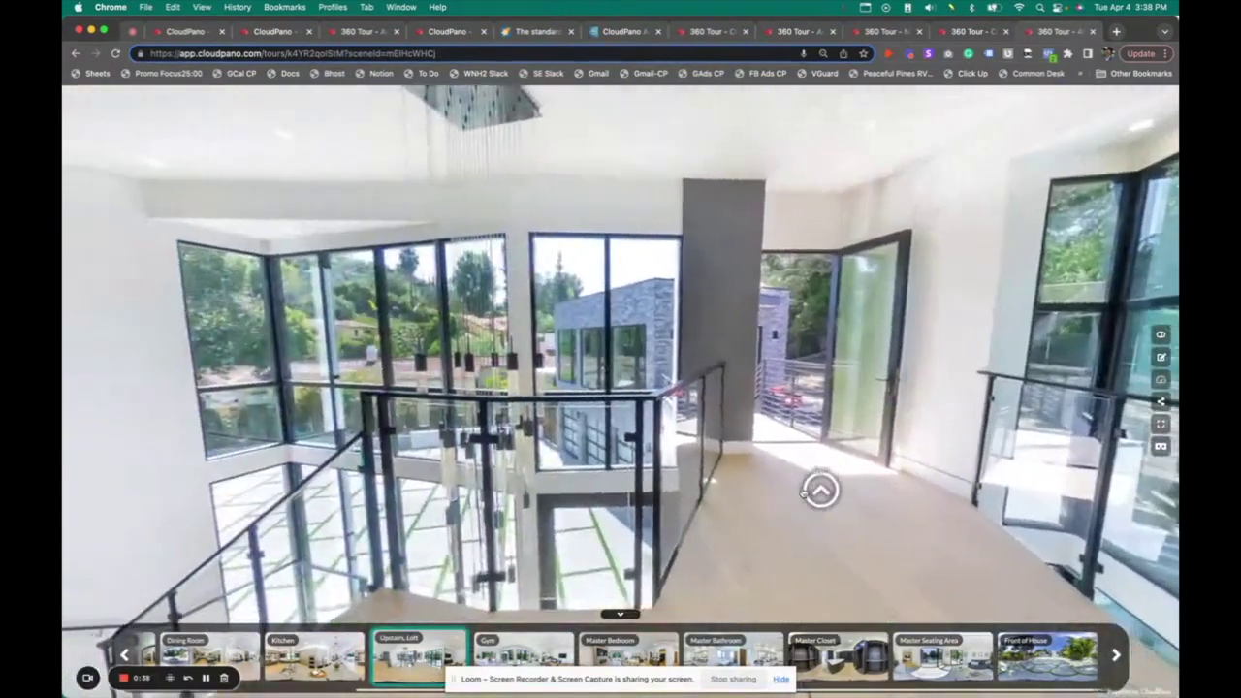
left_click(801, 489)
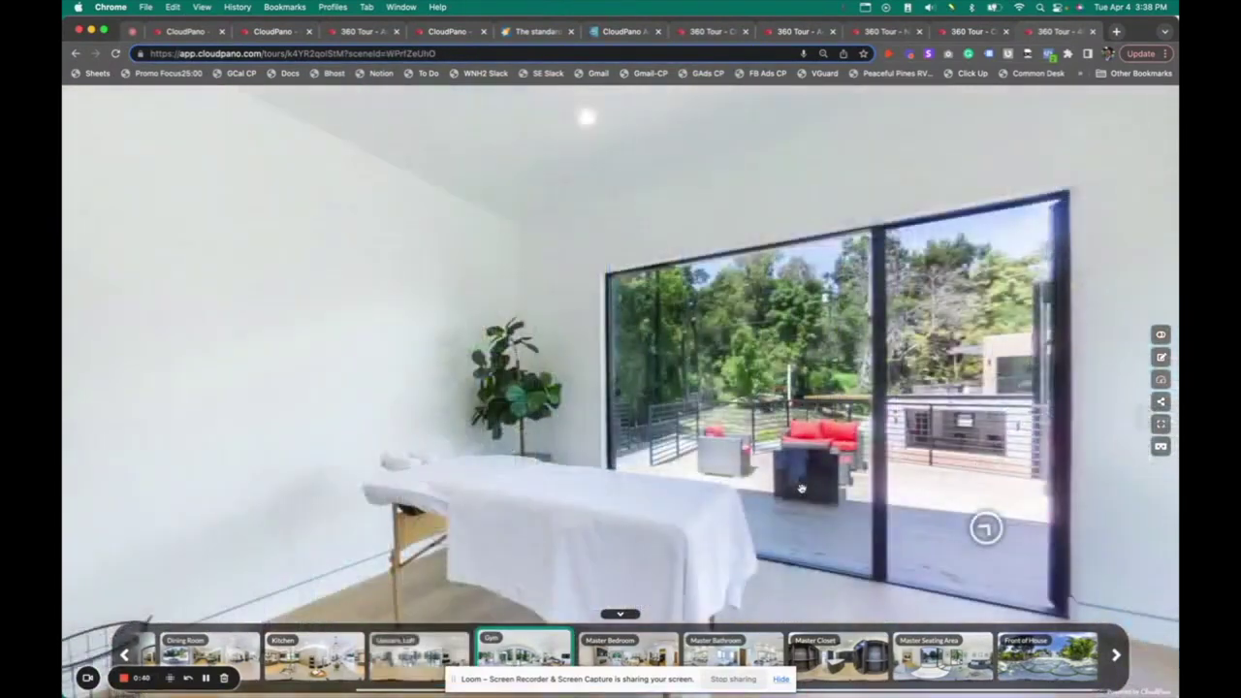
left_click_drag(792, 407, 505, 364)
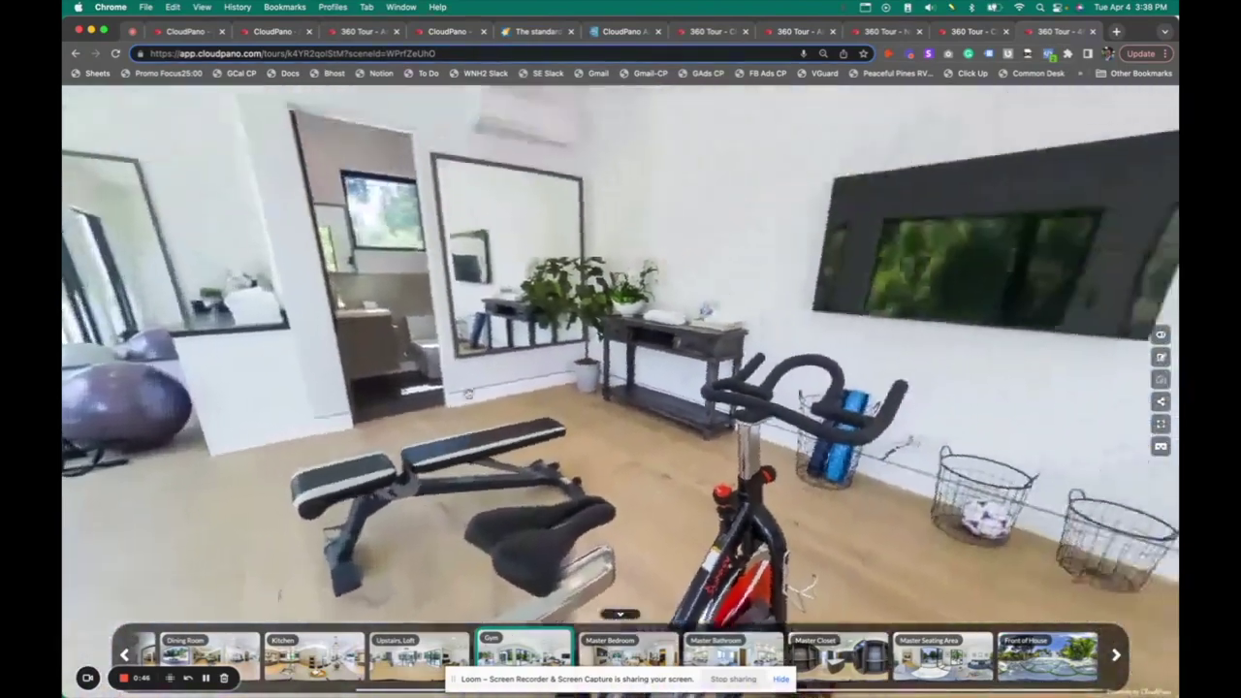
left_click_drag(388, 402, 531, 405)
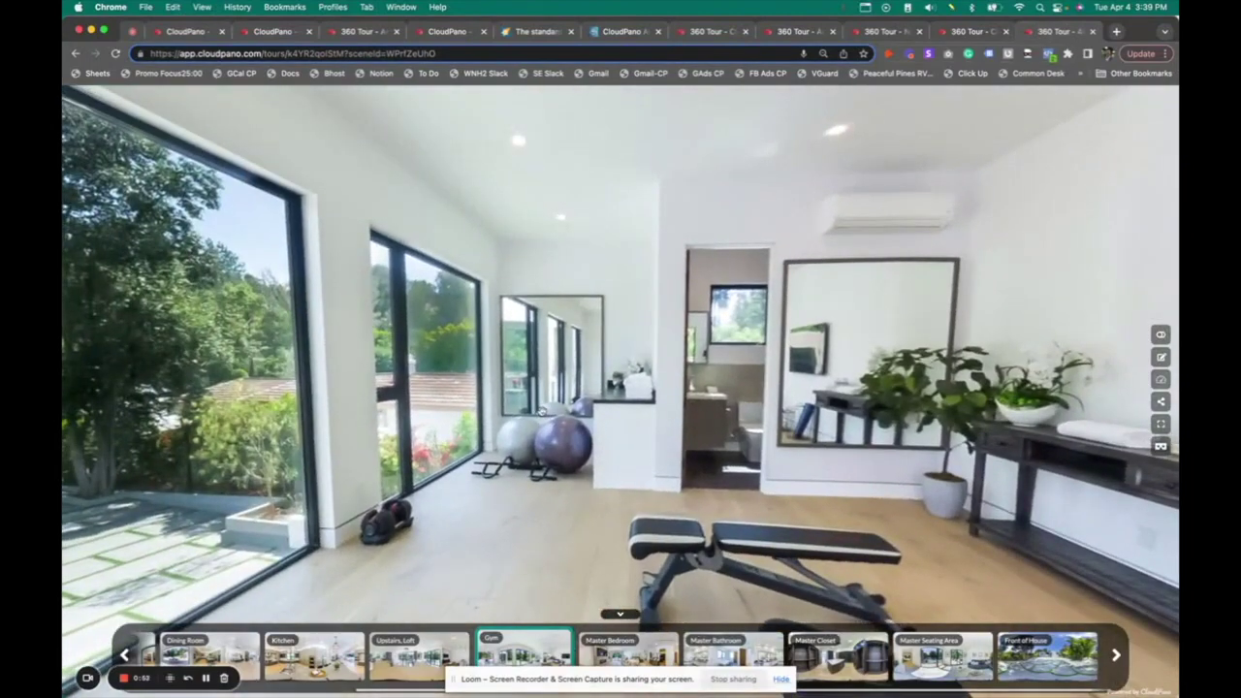
Go via Front of House into the Foyer, Entryway, turning toward the living room and pool windows
left_click_drag(473, 423, 1011, 281)
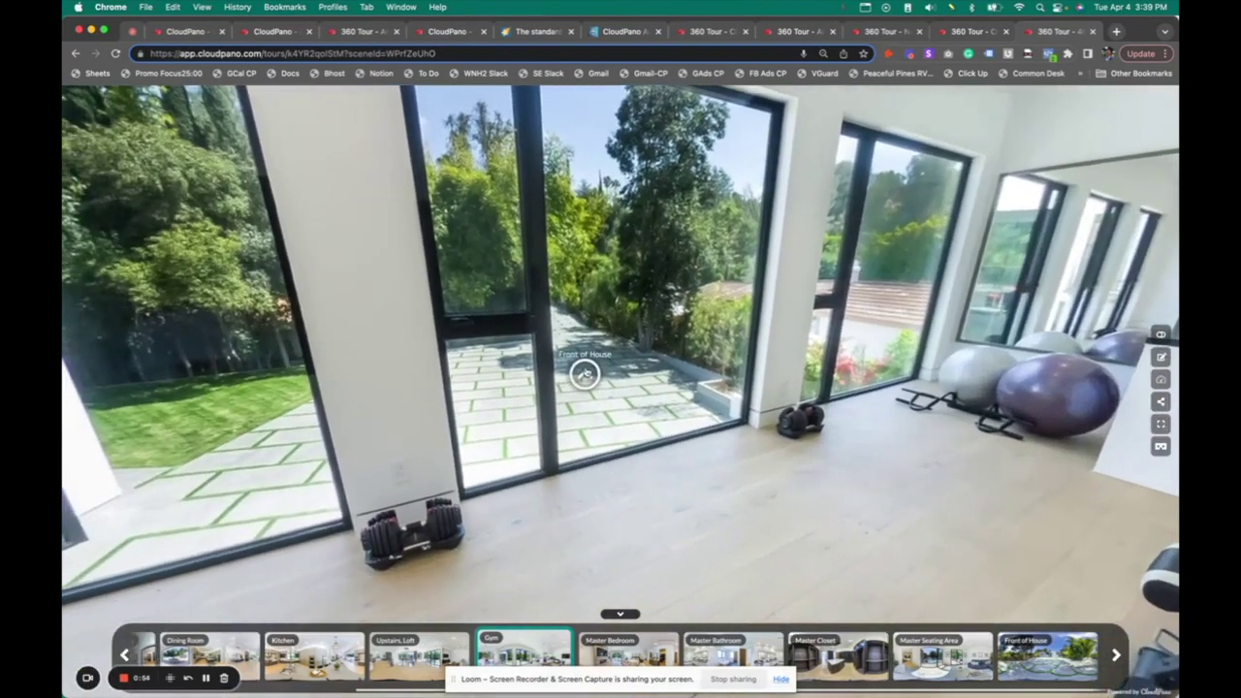
left_click(586, 373)
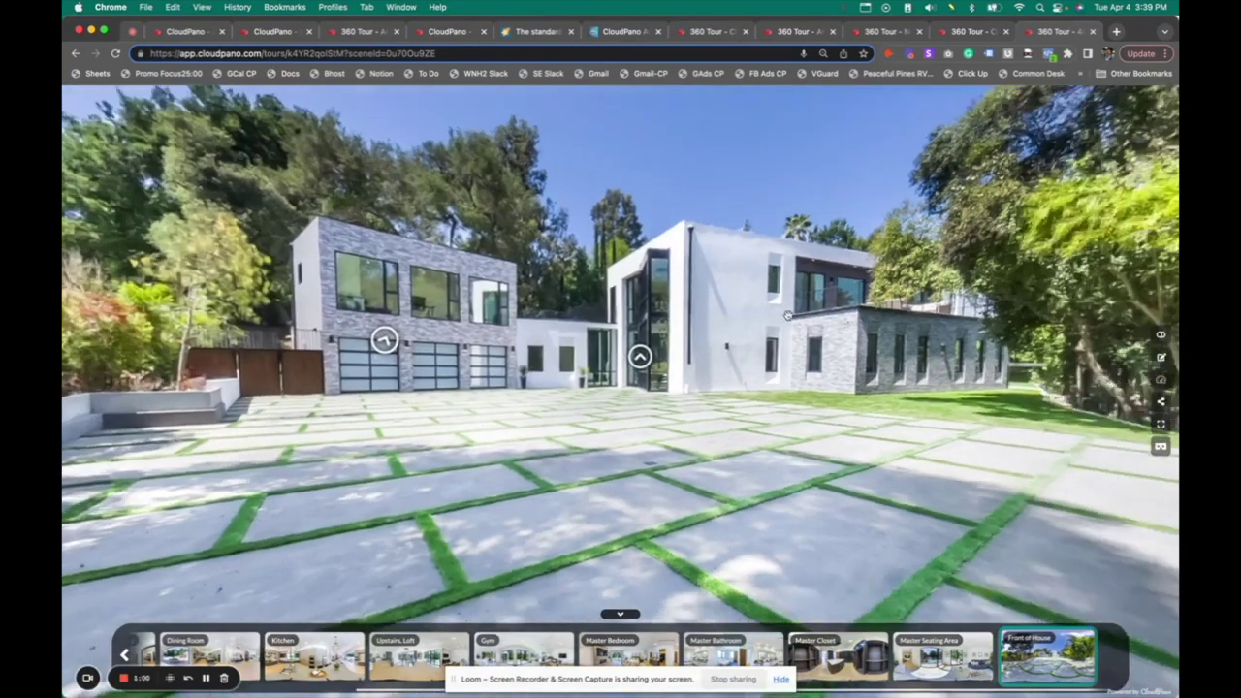
left_click_drag(812, 323, 777, 309)
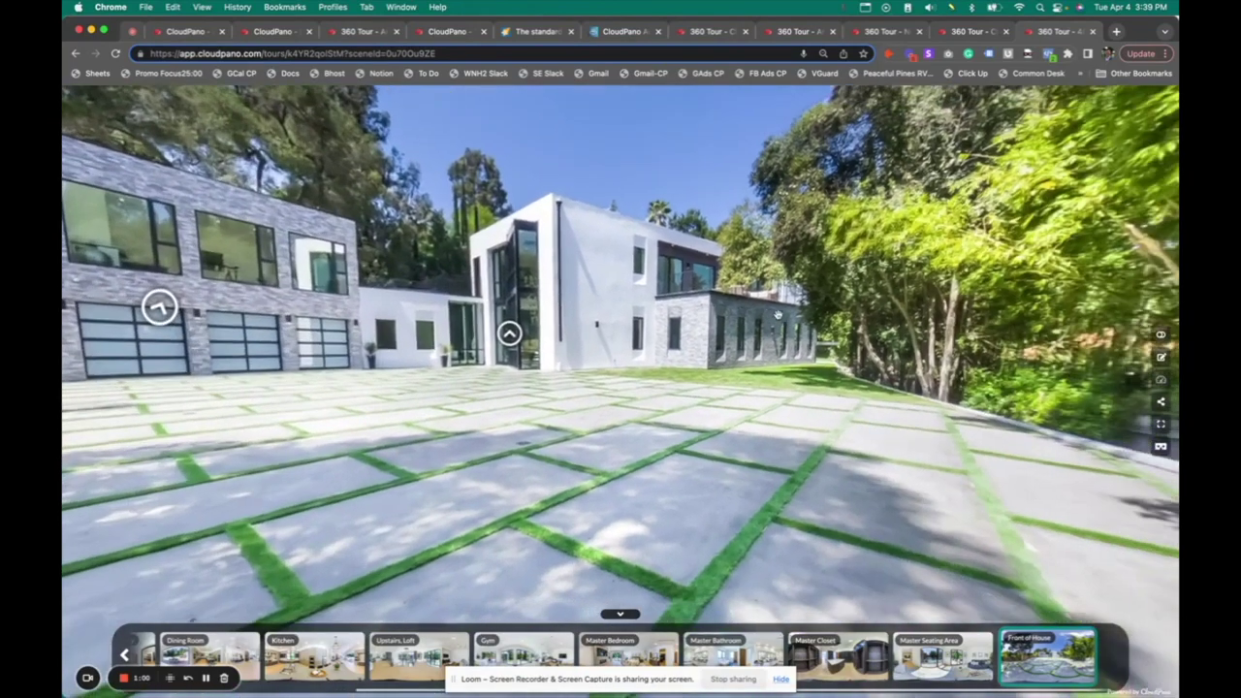
left_click(501, 333)
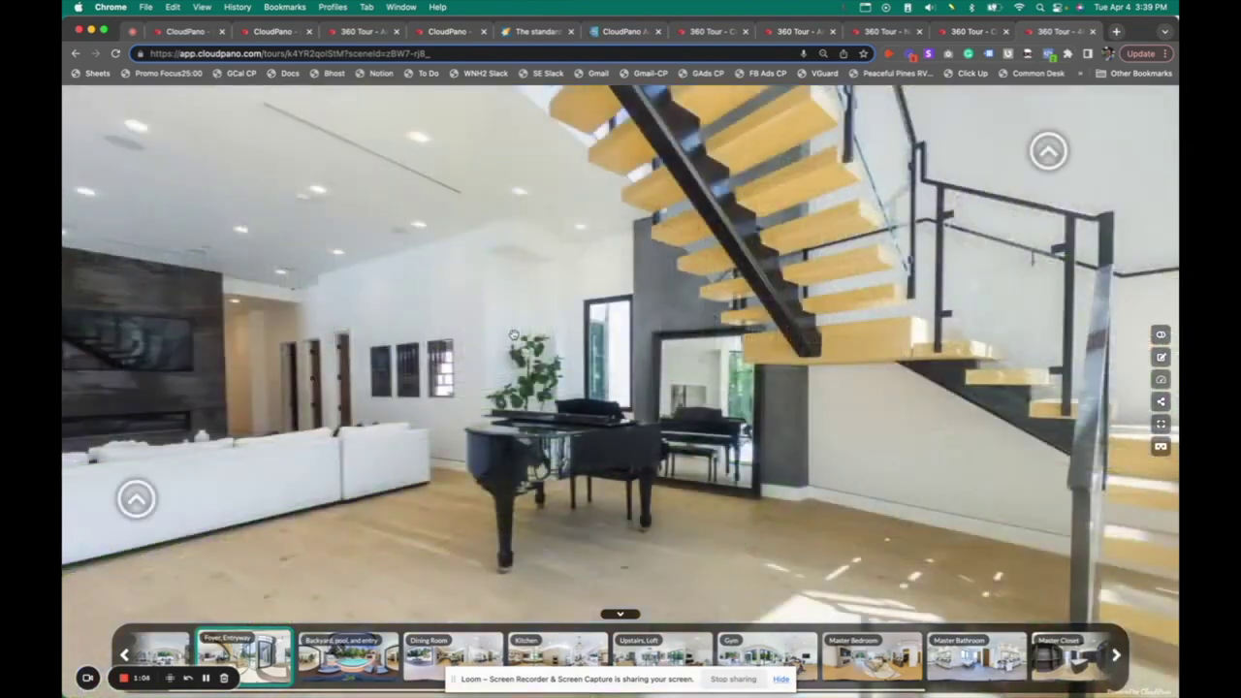
left_click_drag(513, 334, 551, 329)
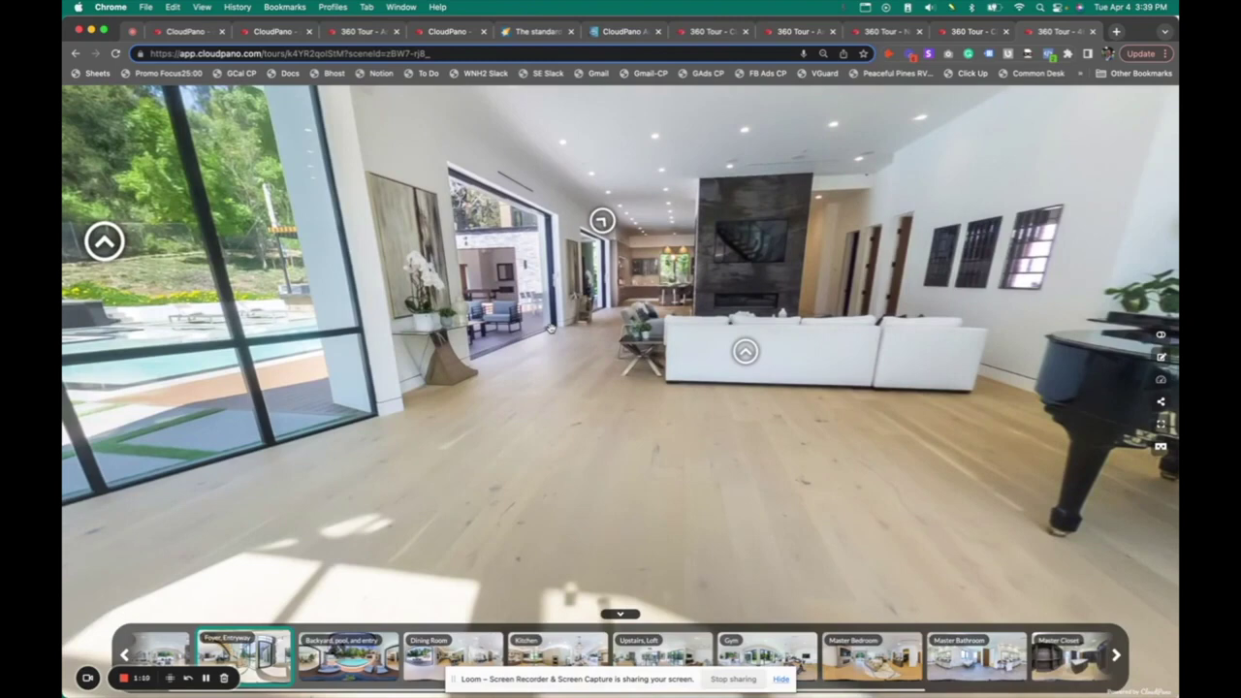
left_click_drag(702, 234, 679, 290)
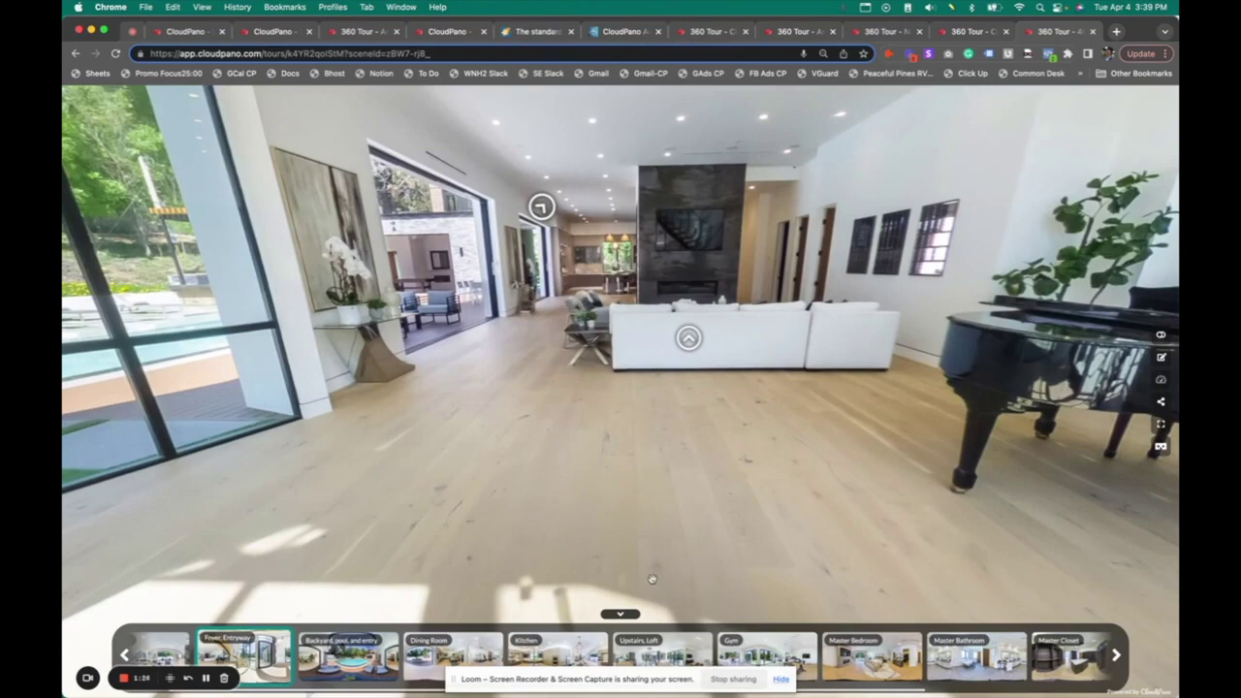
left_click_drag(776, 502, 825, 499)
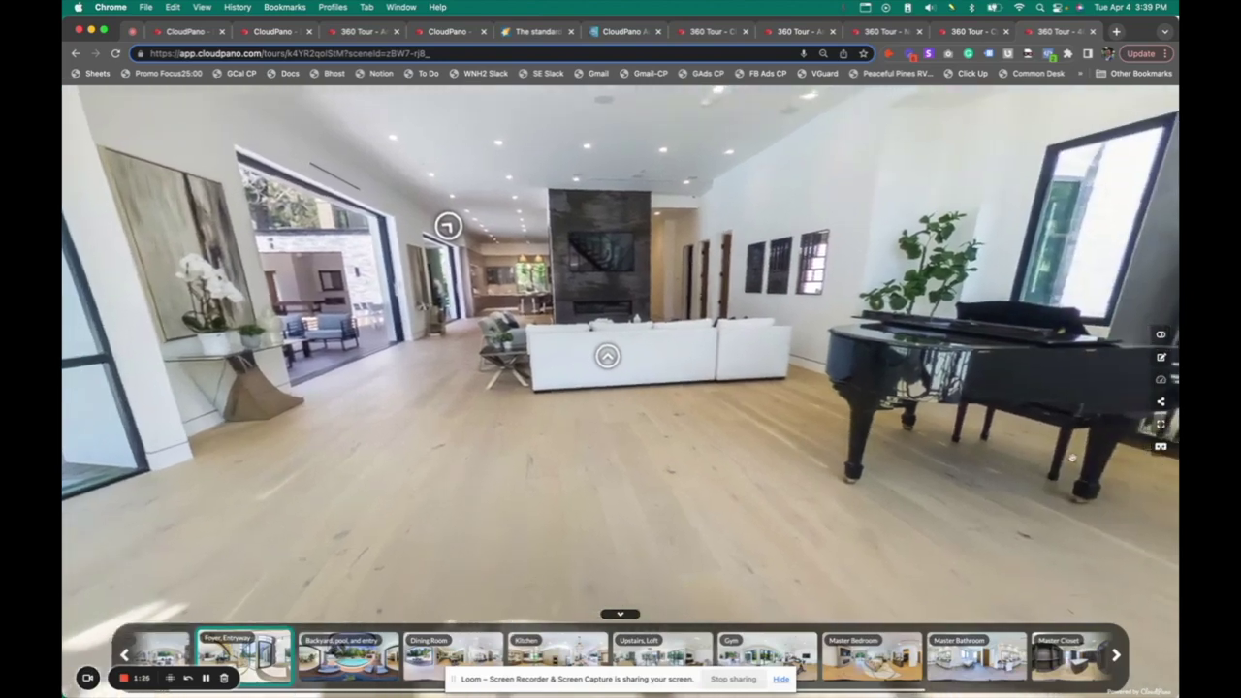
left_click_drag(1144, 398, 967, 396)
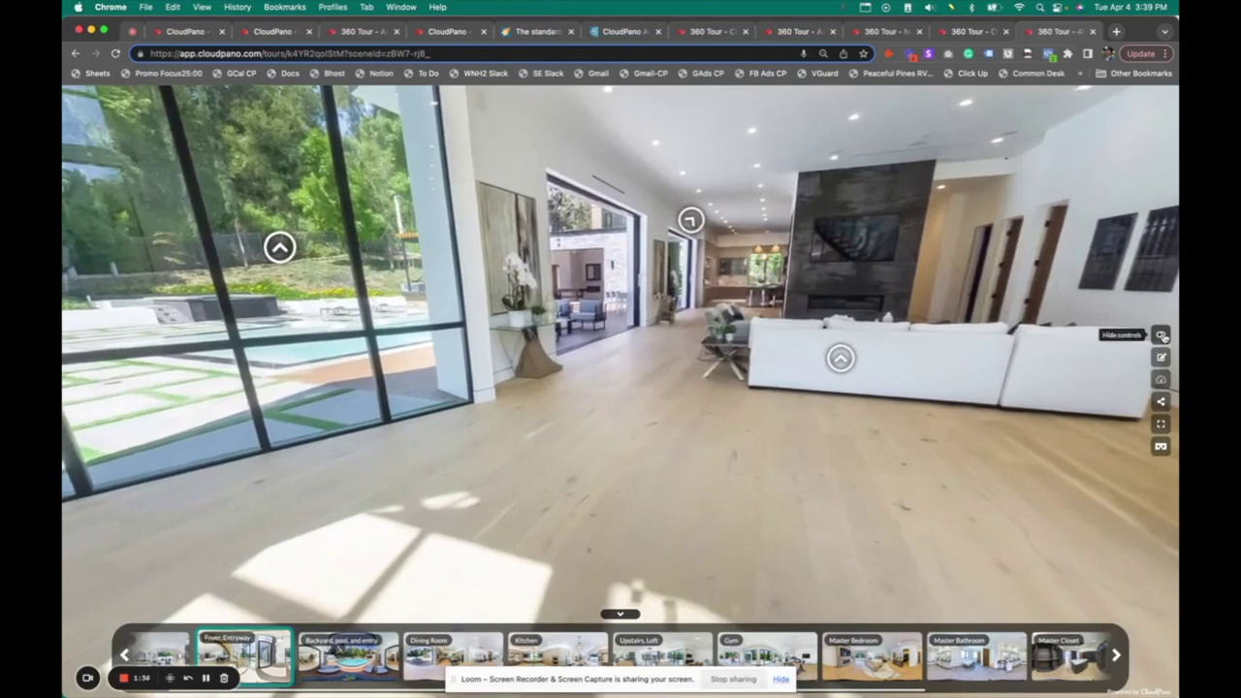
Hide the tour controls, enter the Living Room near the piano, then show the controls again
left_click(1161, 334)
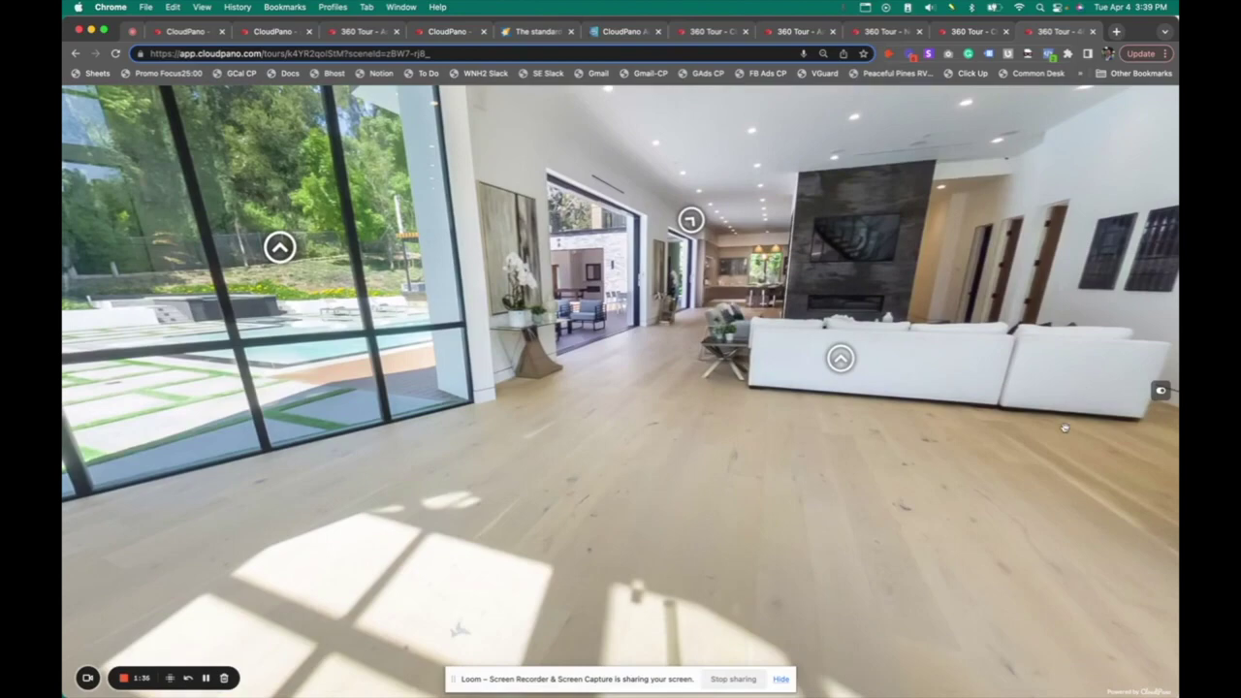
left_click_drag(1065, 428, 853, 388)
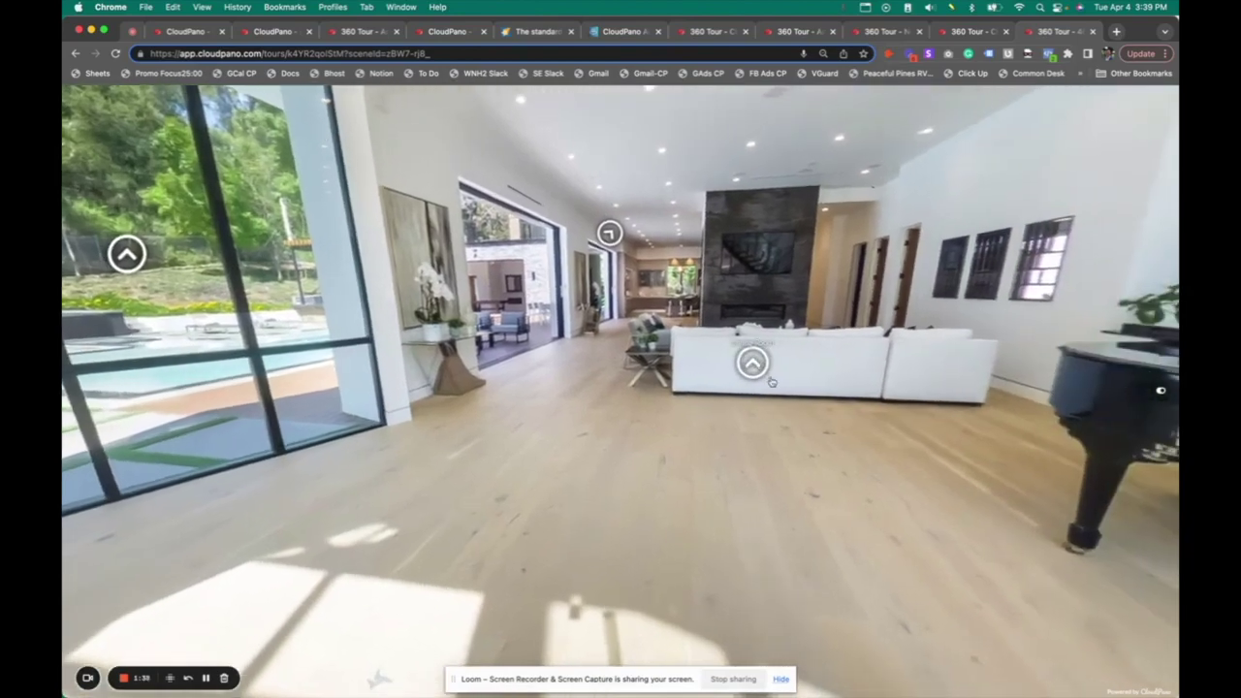
left_click(752, 364)
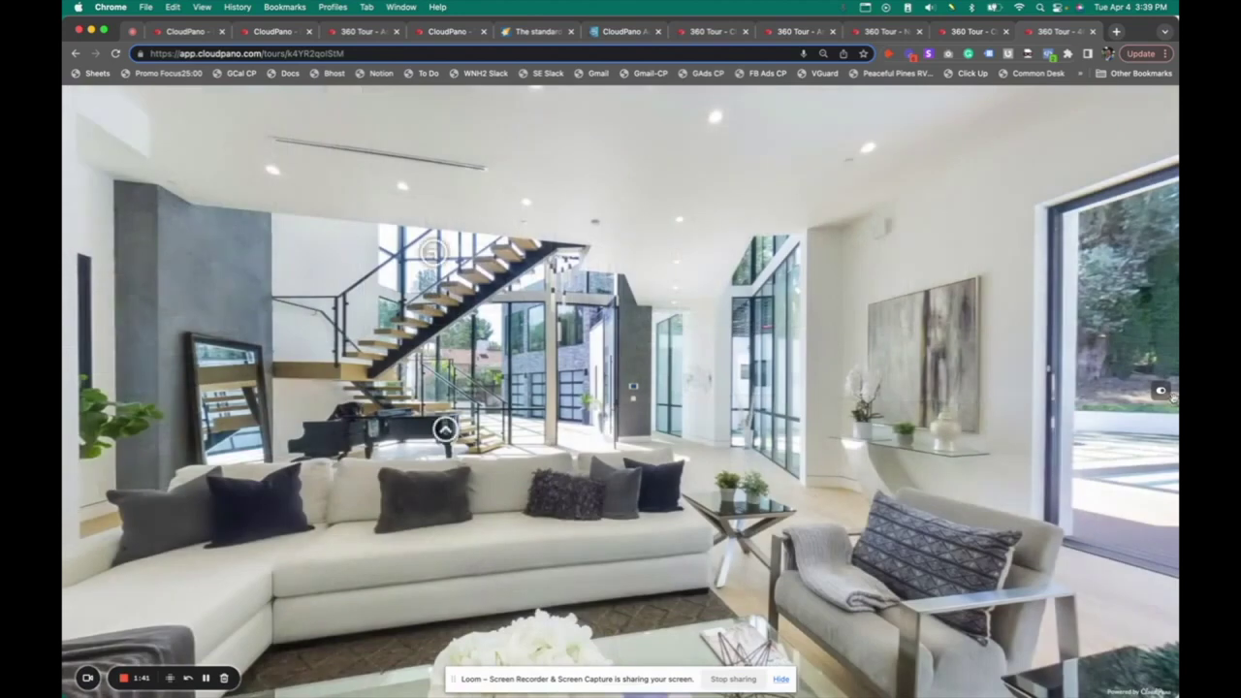
left_click(1162, 390)
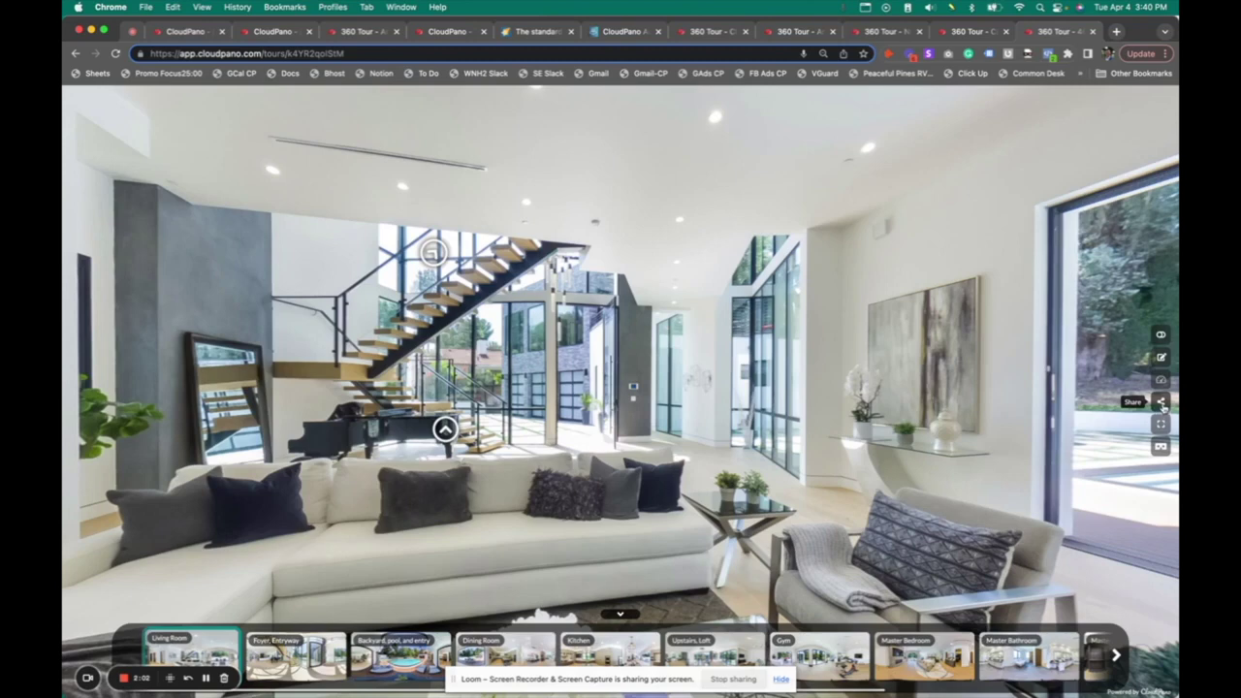
Copy the tour's direct link and embed code from Share, then view the tour fullscreen
left_click(1163, 405)
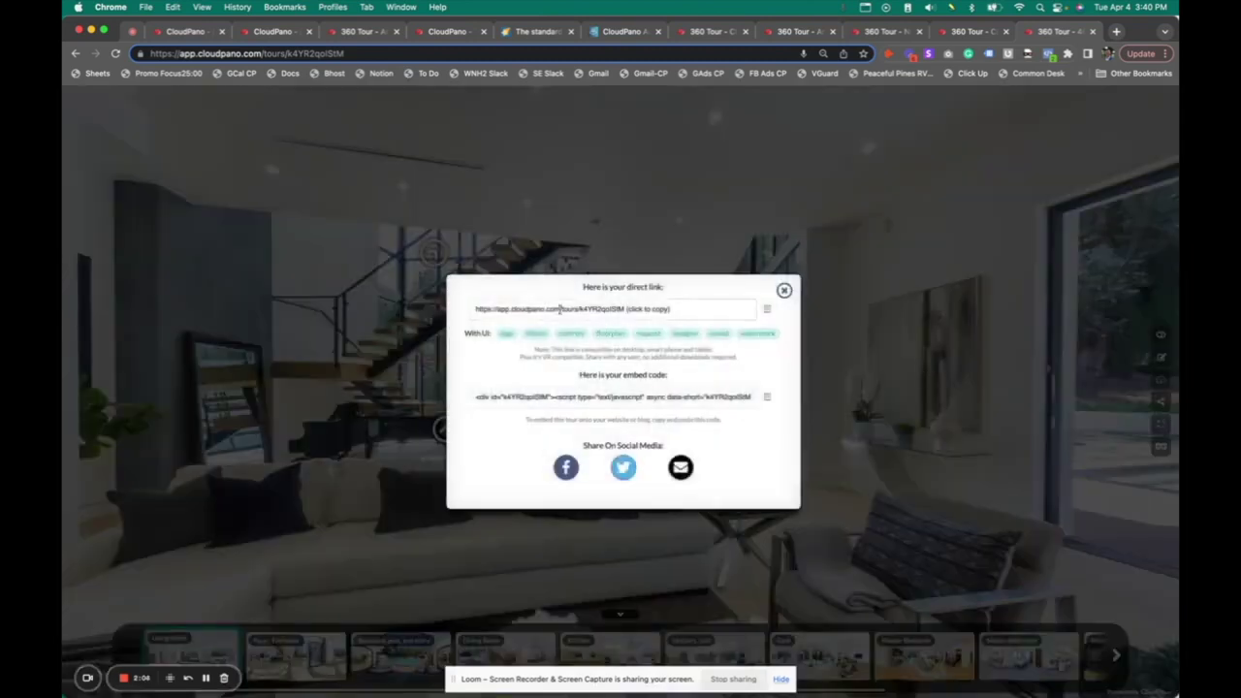
left_click(589, 309)
left_click(618, 401)
left_click(784, 290)
left_click(1162, 425)
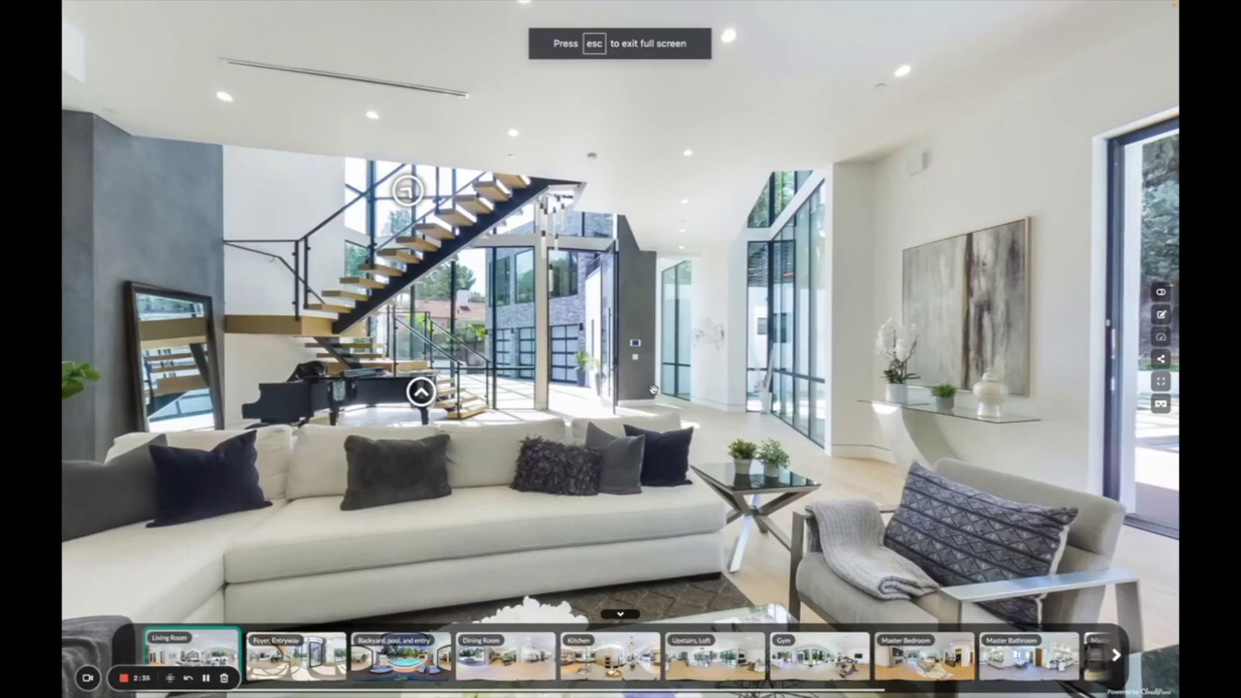
Jump to Upstairs, Loft in fullscreen, then leave fullscreen and try the split-screen VR view
left_click_drag(669, 369, 873, 378)
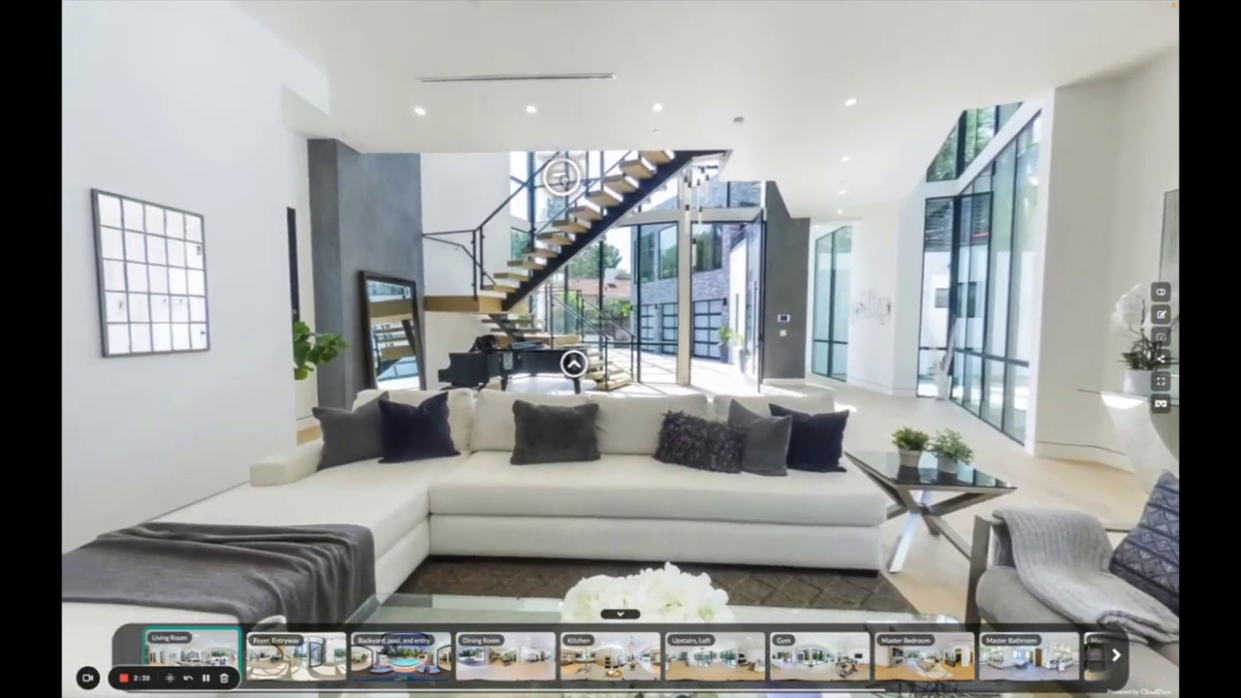
left_click(562, 178)
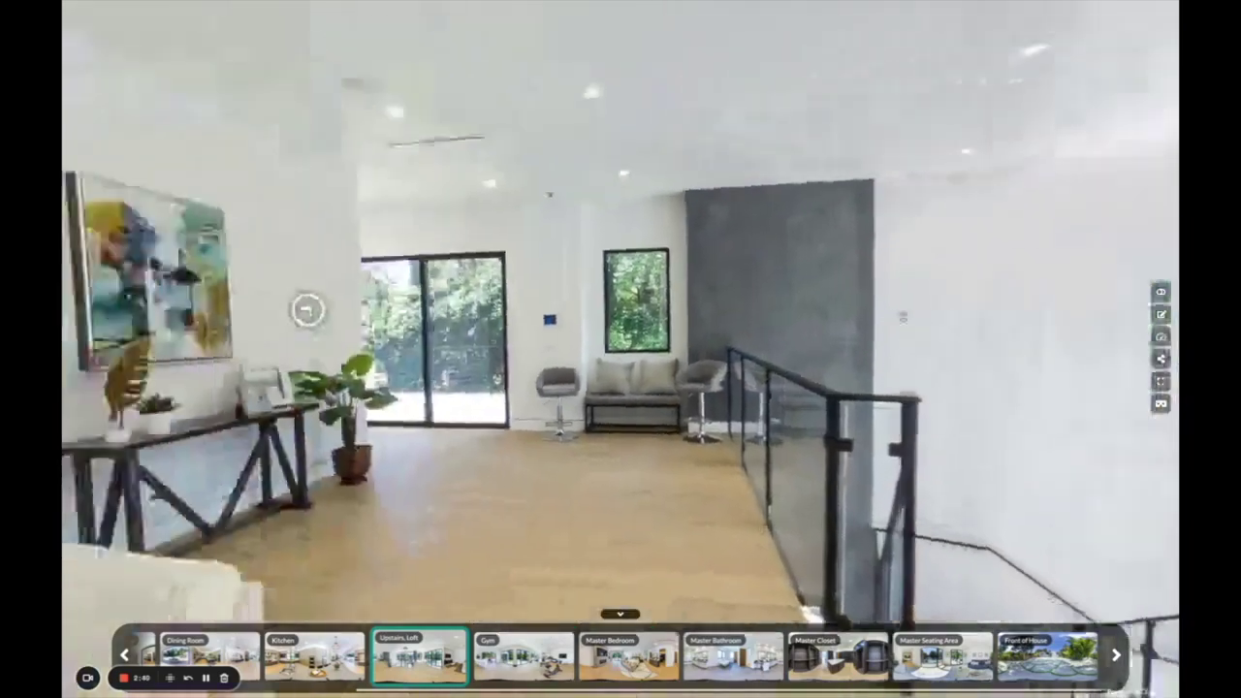
left_click_drag(307, 309, 696, 298)
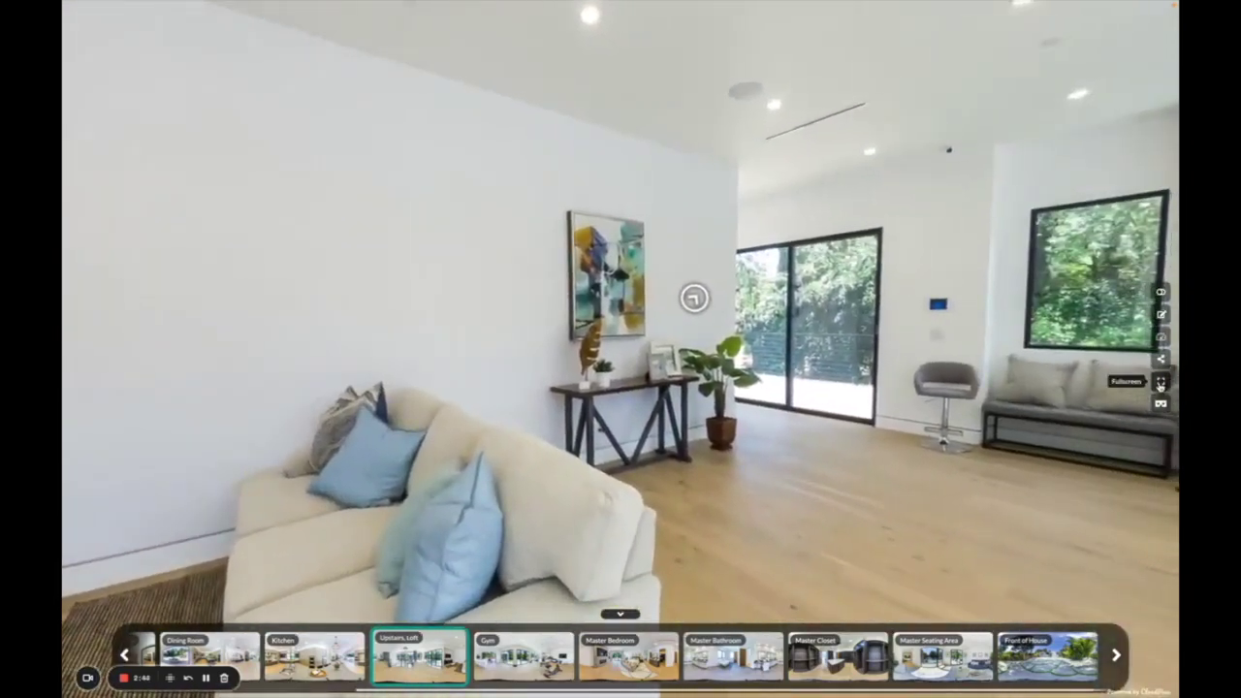
left_click(1160, 383)
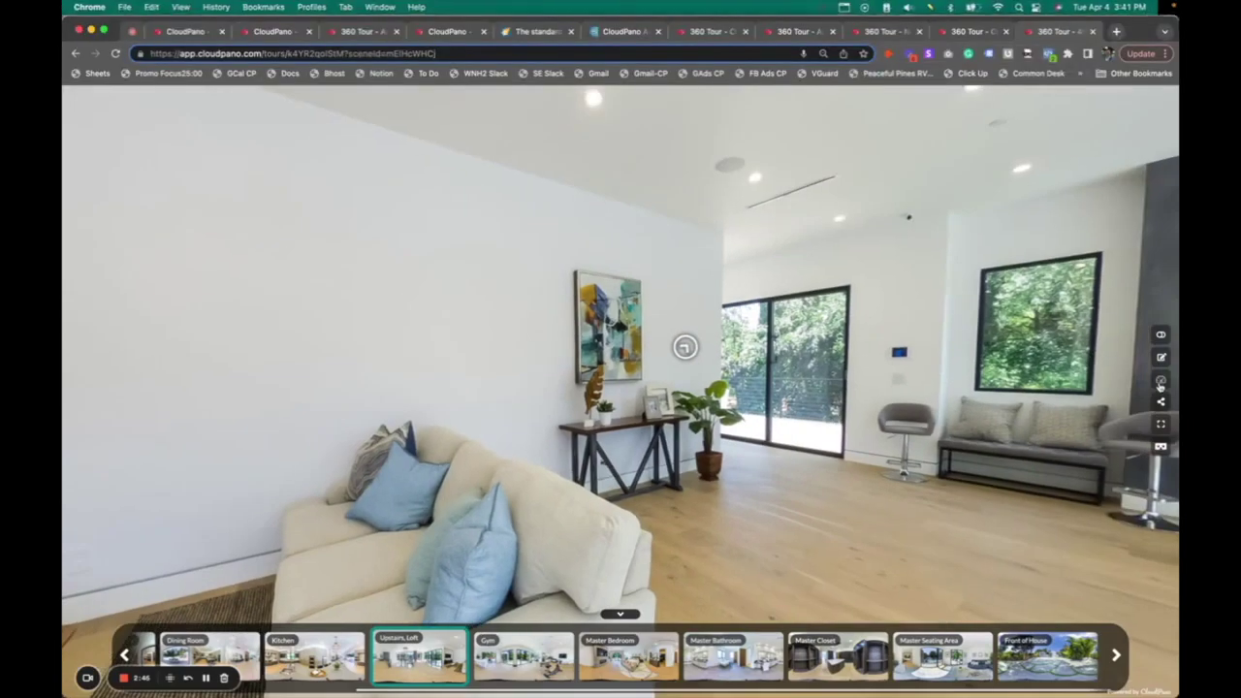
left_click(1161, 447)
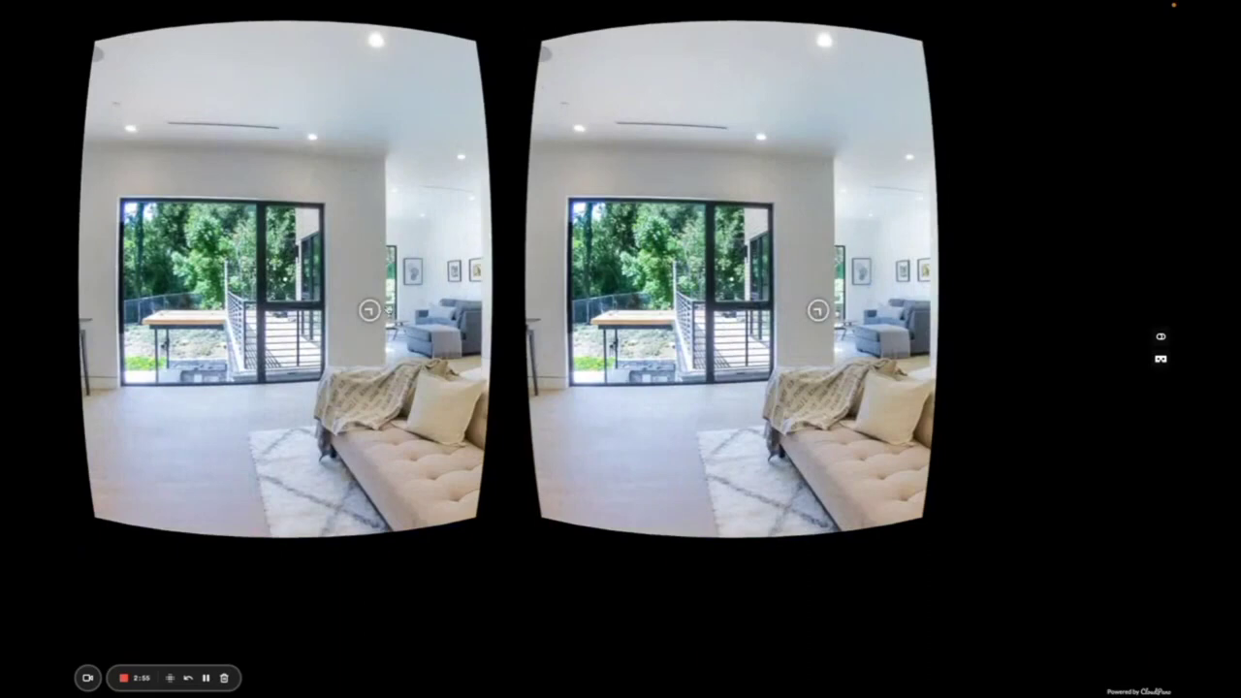
left_click(1161, 359)
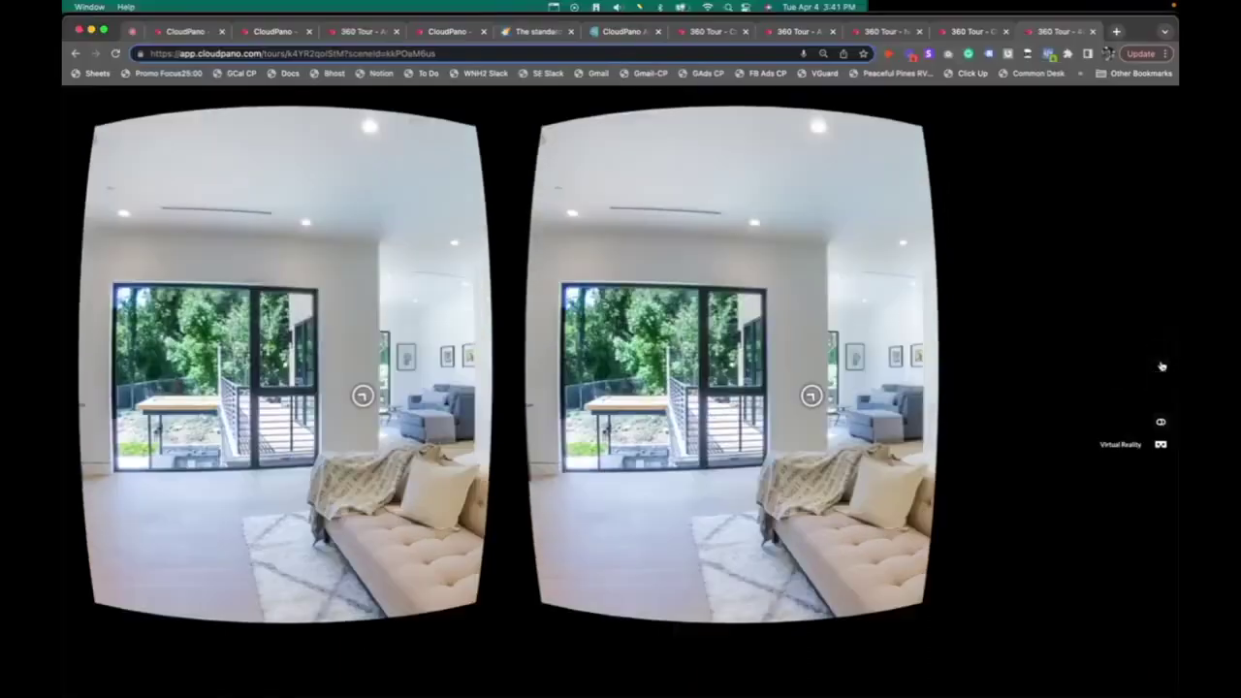
Visit the Master Seating Area facing the balcony and pool, then switch to the hotel atrium tour
left_click(707, 427)
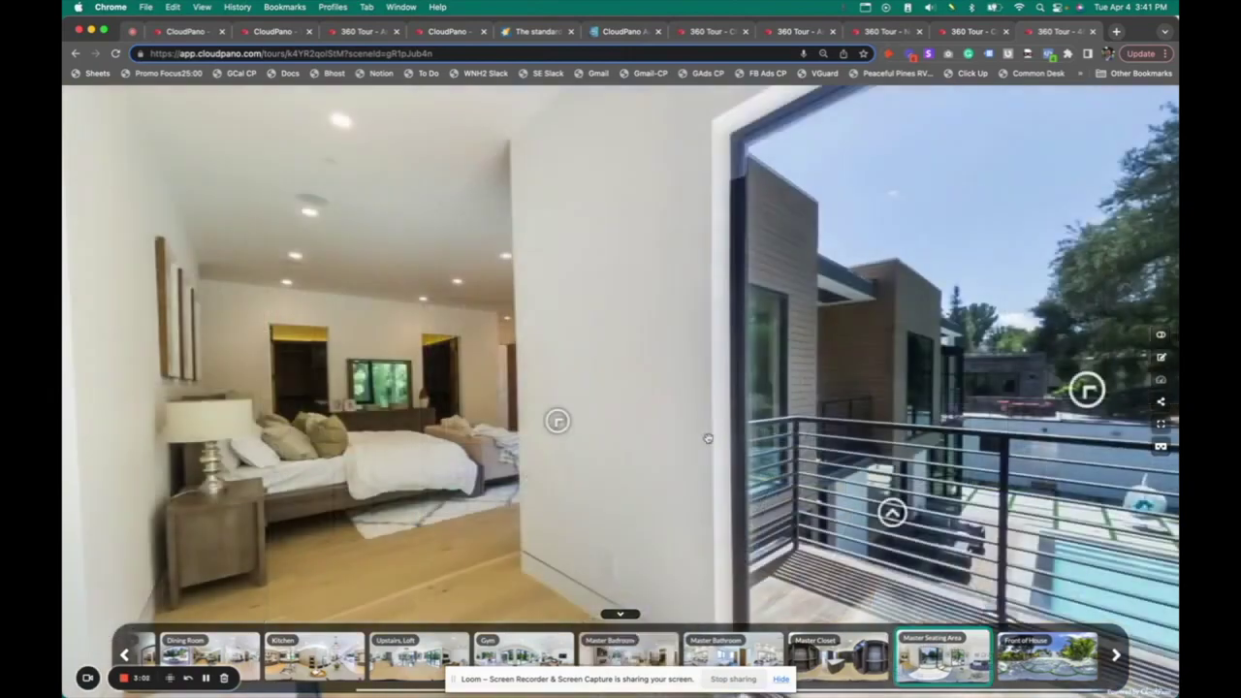
left_click_drag(885, 291, 694, 316)
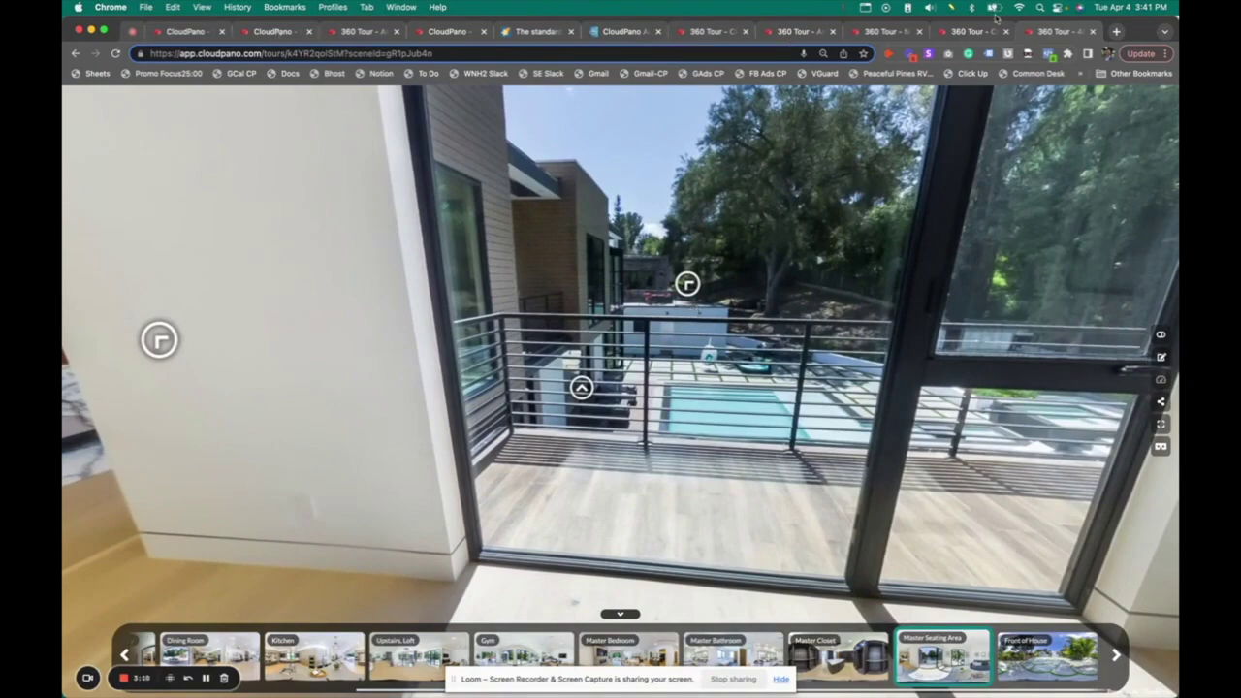
left_click(973, 32)
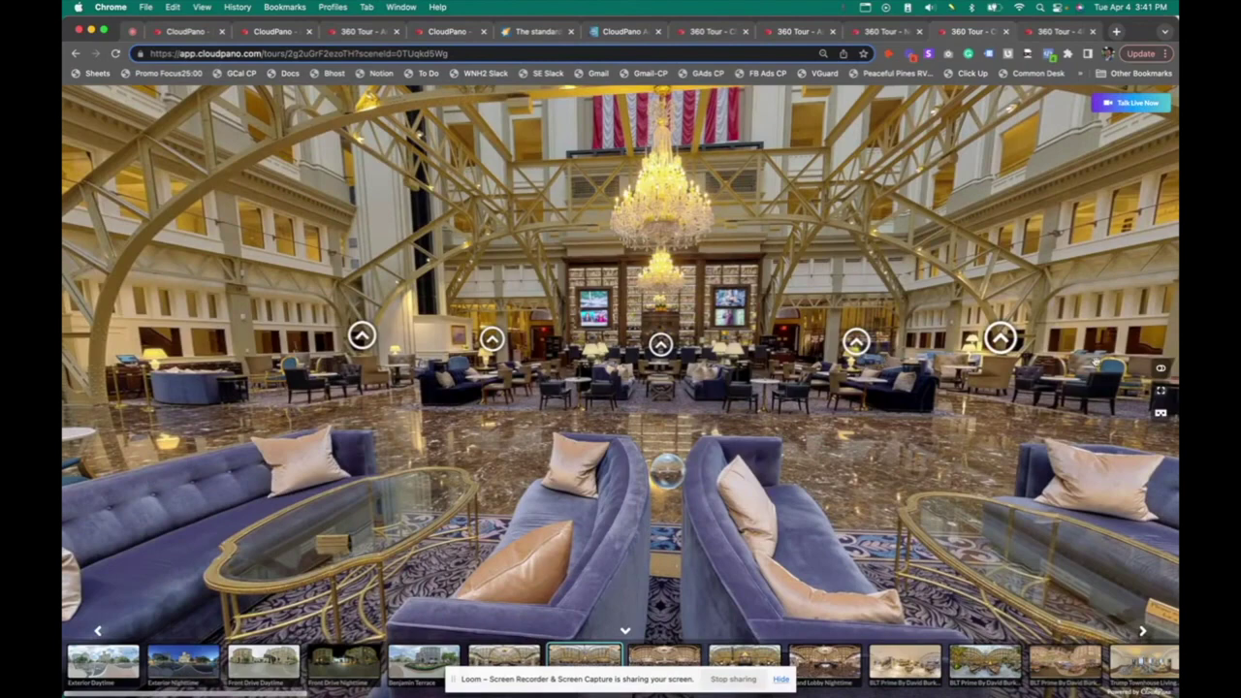
Move to another hotel scene and request a live video chat, submitting a guest name
left_click(999, 337)
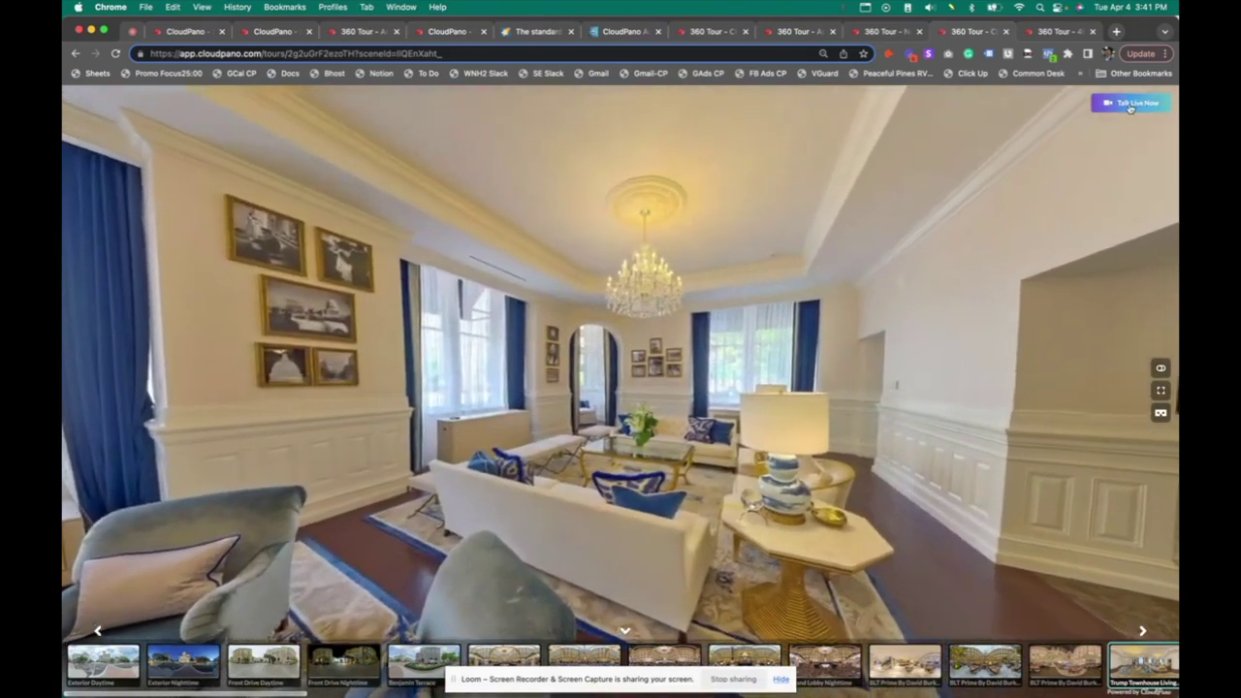
left_click(1130, 104)
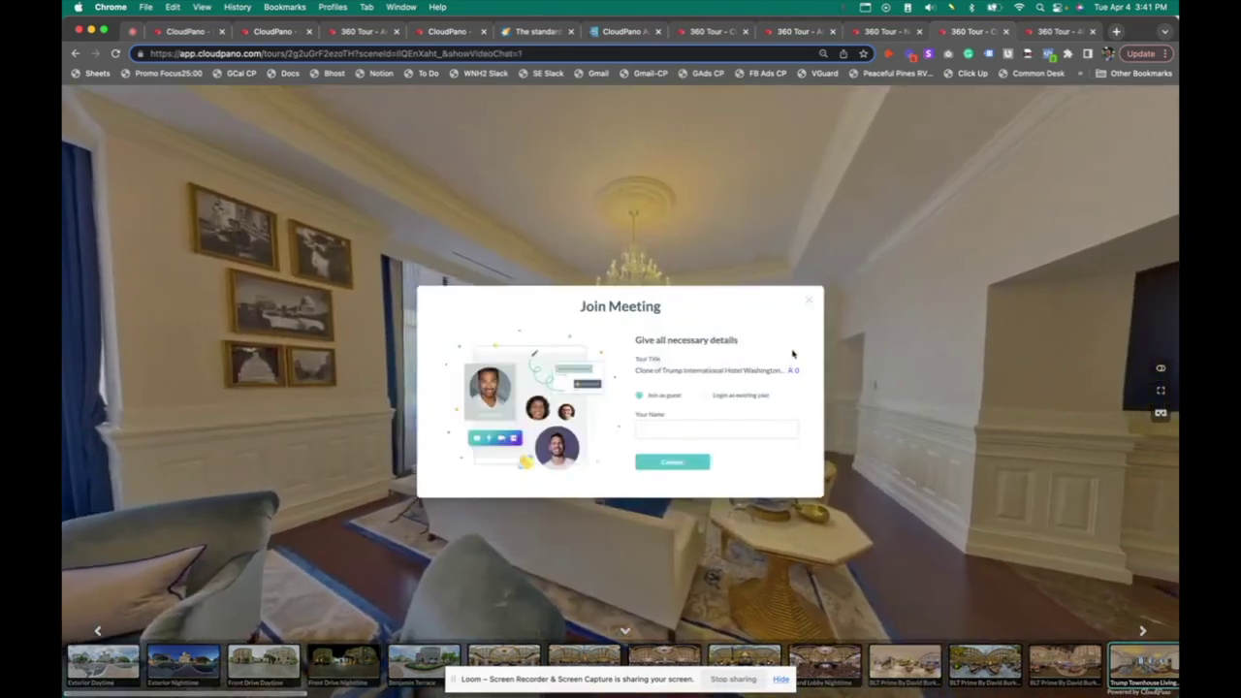
left_click(756, 428)
type("sam")
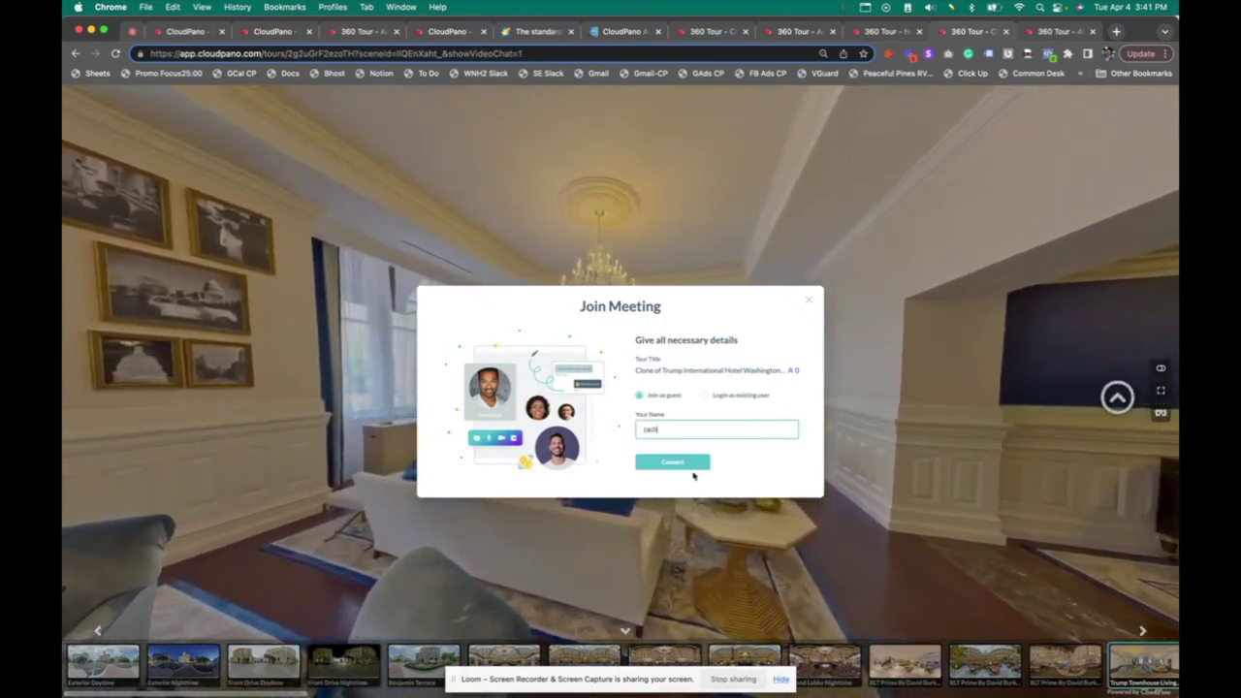
left_click(682, 464)
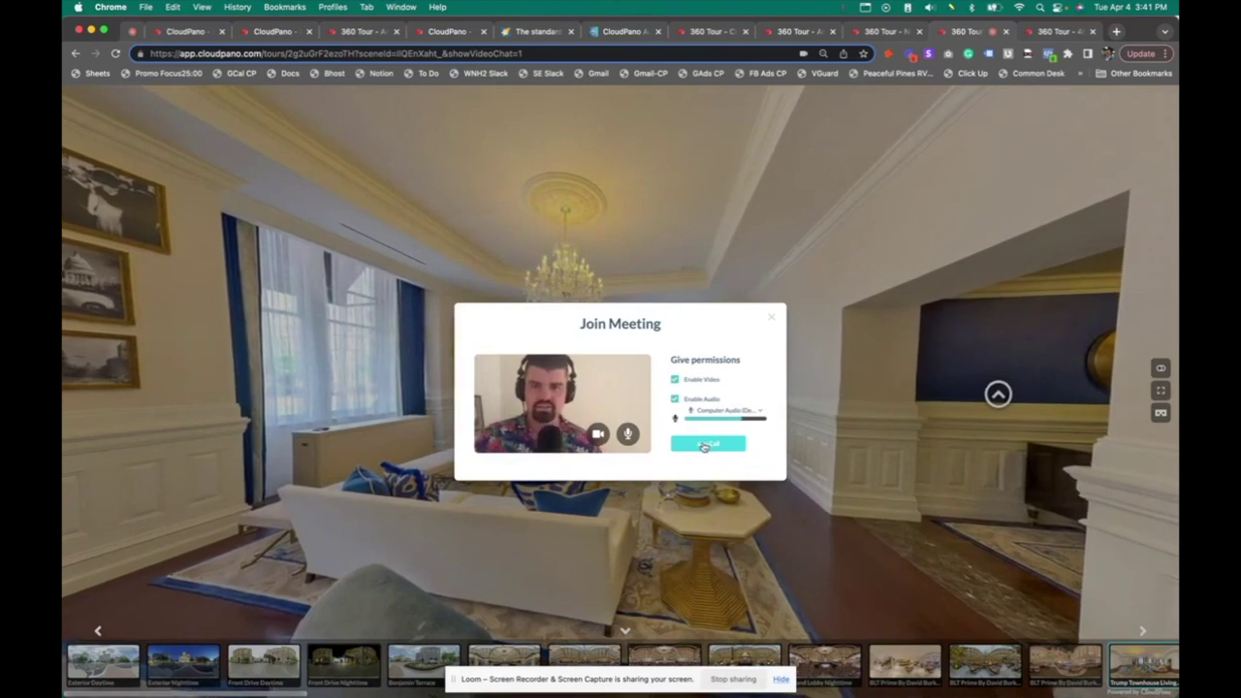
Join the meeting with video and audio, stop waiting, and look around the townhouse living room
left_click(705, 445)
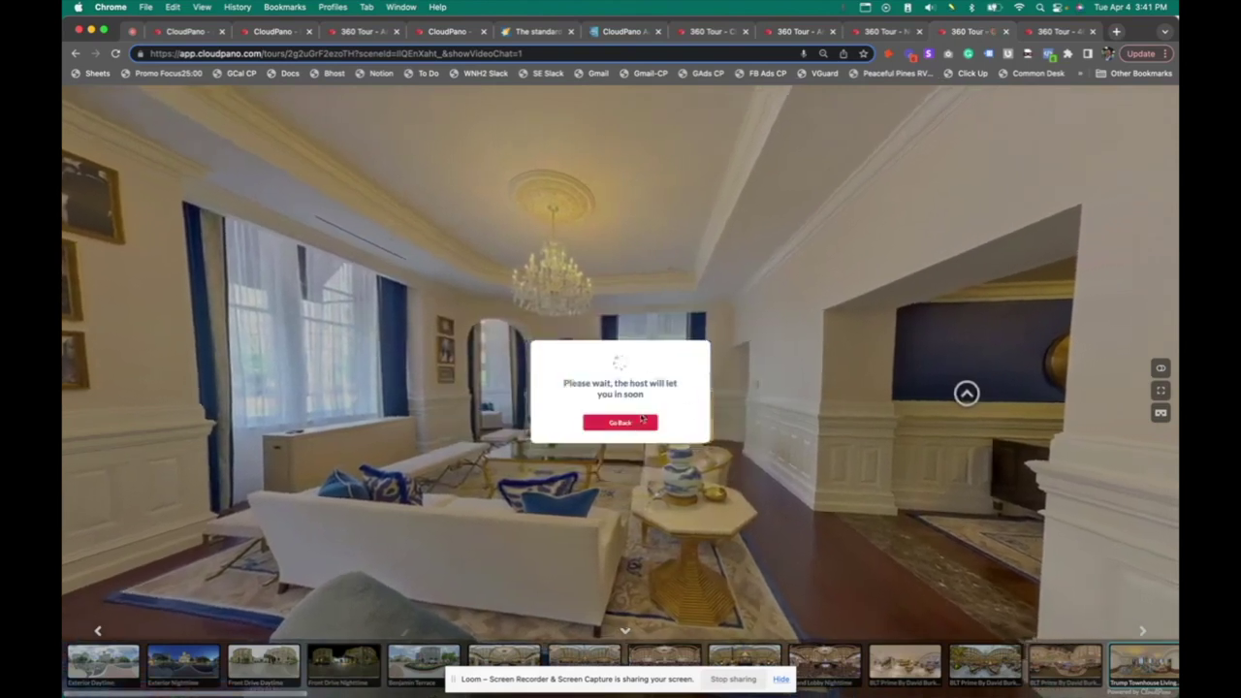
left_click(621, 422)
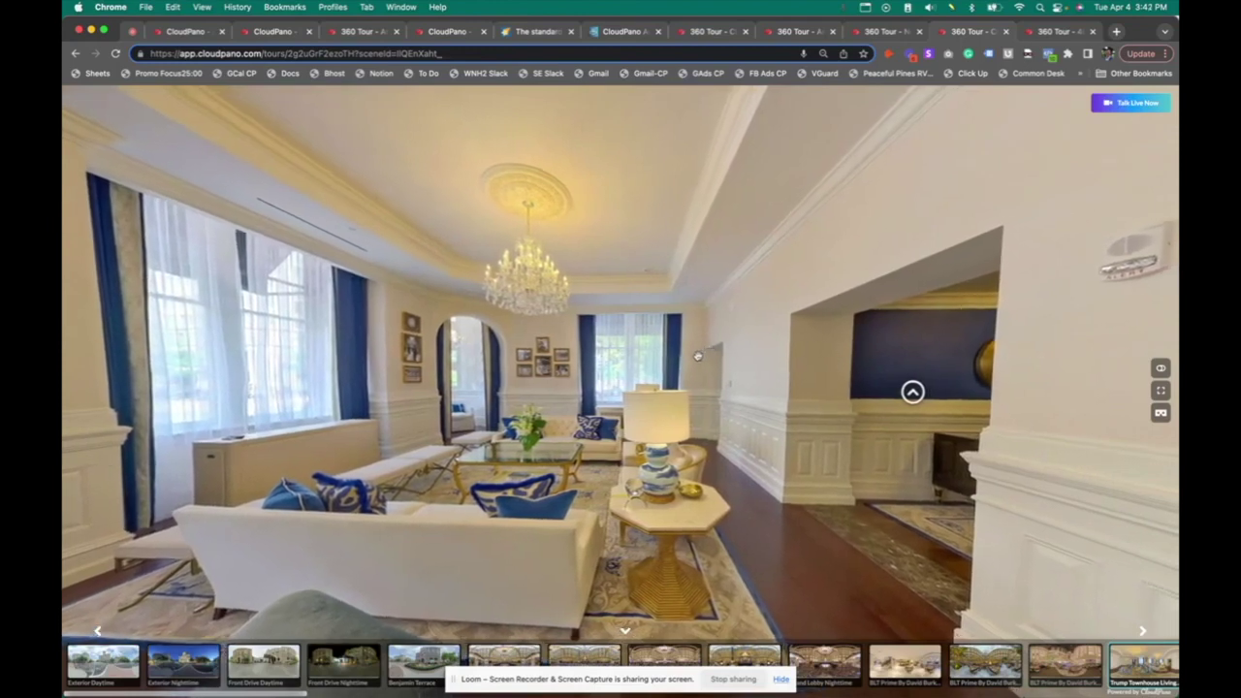
left_click_drag(694, 359, 678, 360)
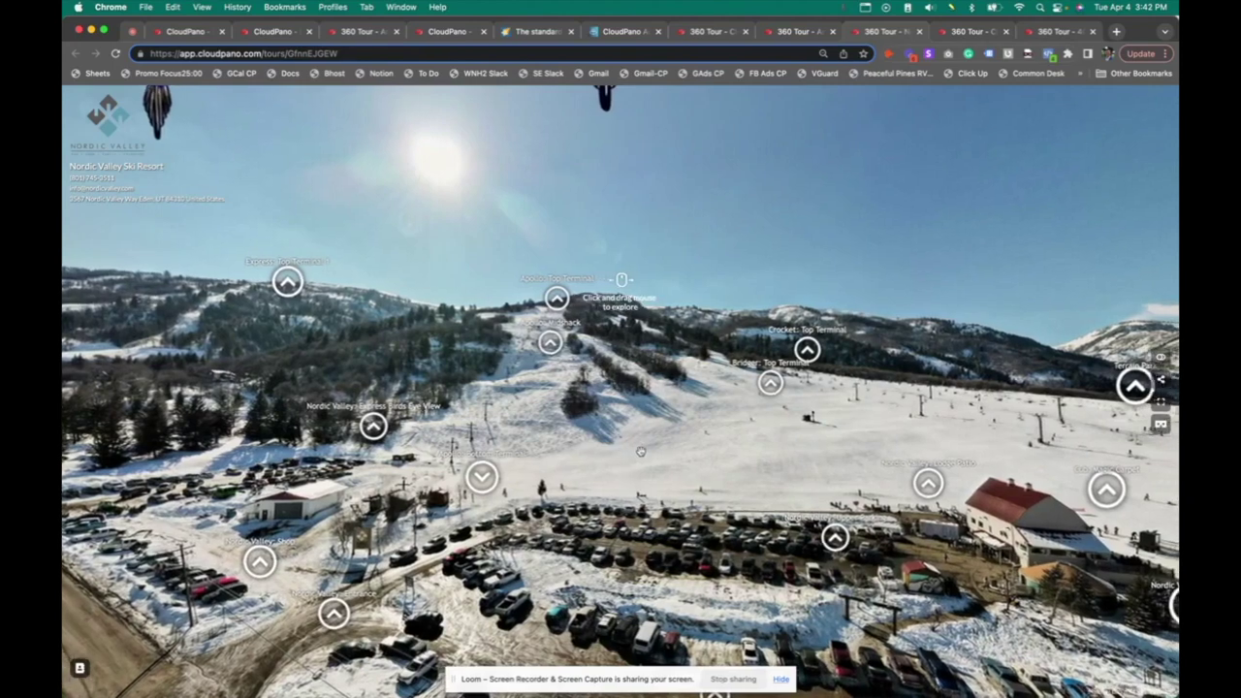
Look around the ski panorama, jump to Bridger: Top Terminal, then bring up the beach-resort tour
left_click_drag(383, 427, 635, 433)
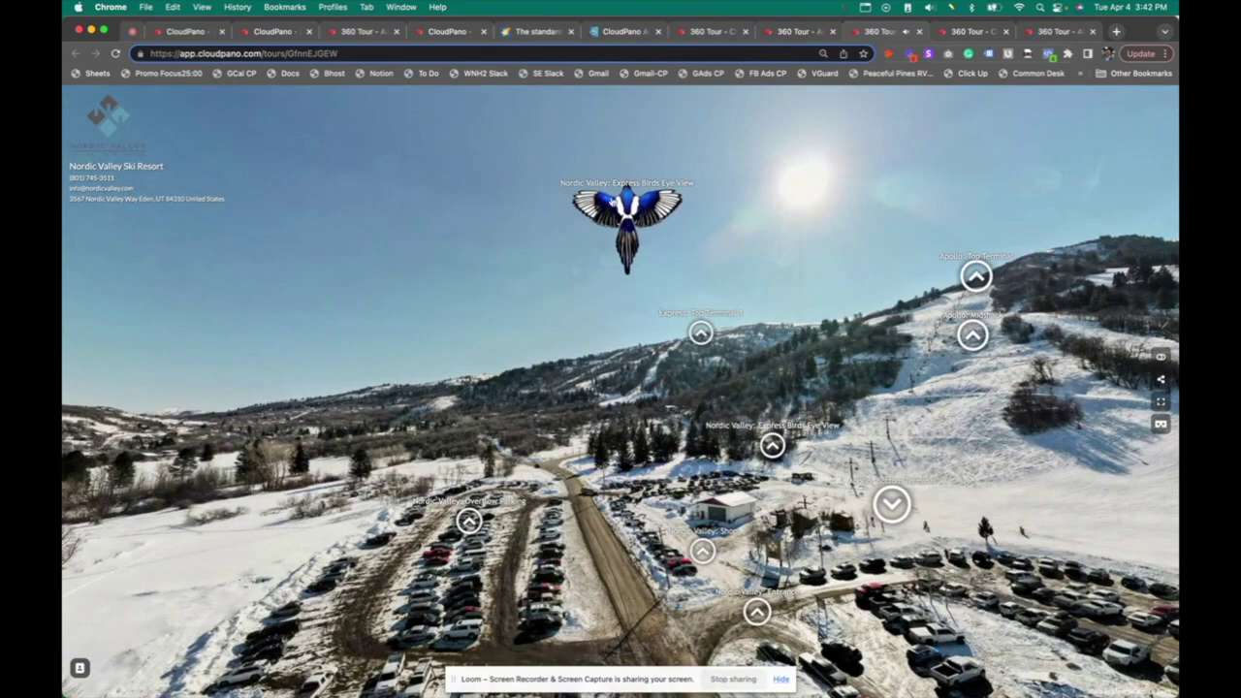
left_click_drag(568, 343, 454, 352)
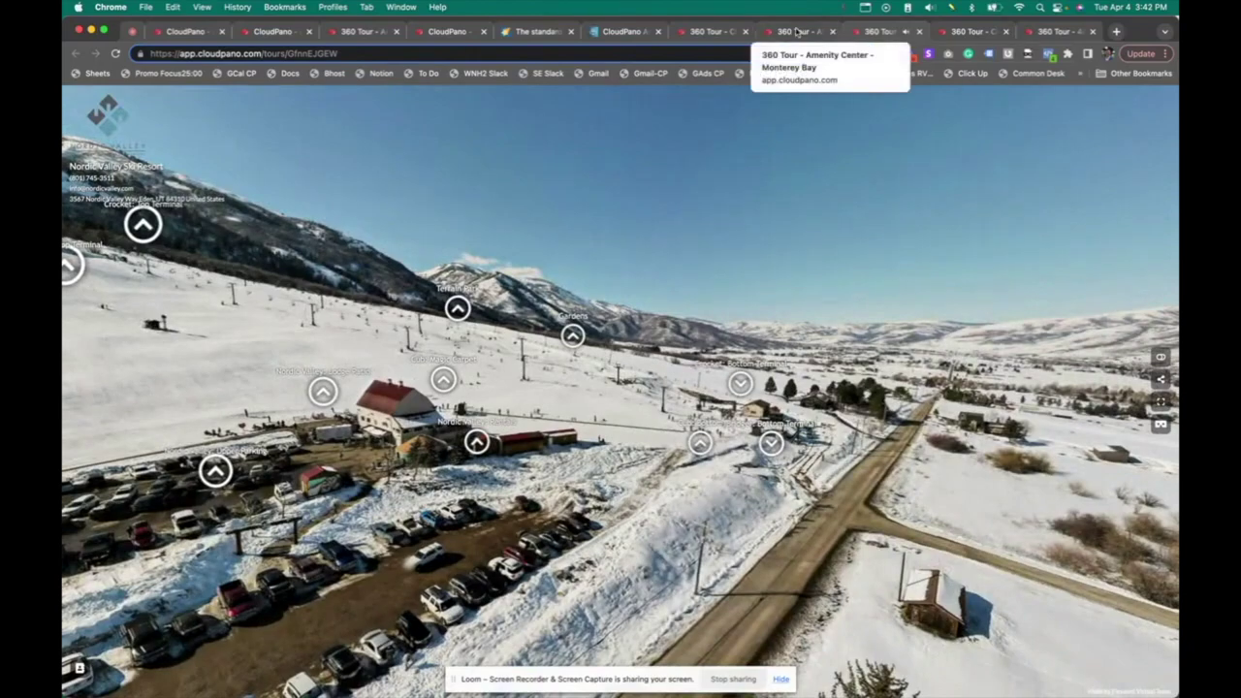
left_click_drag(388, 197, 502, 183)
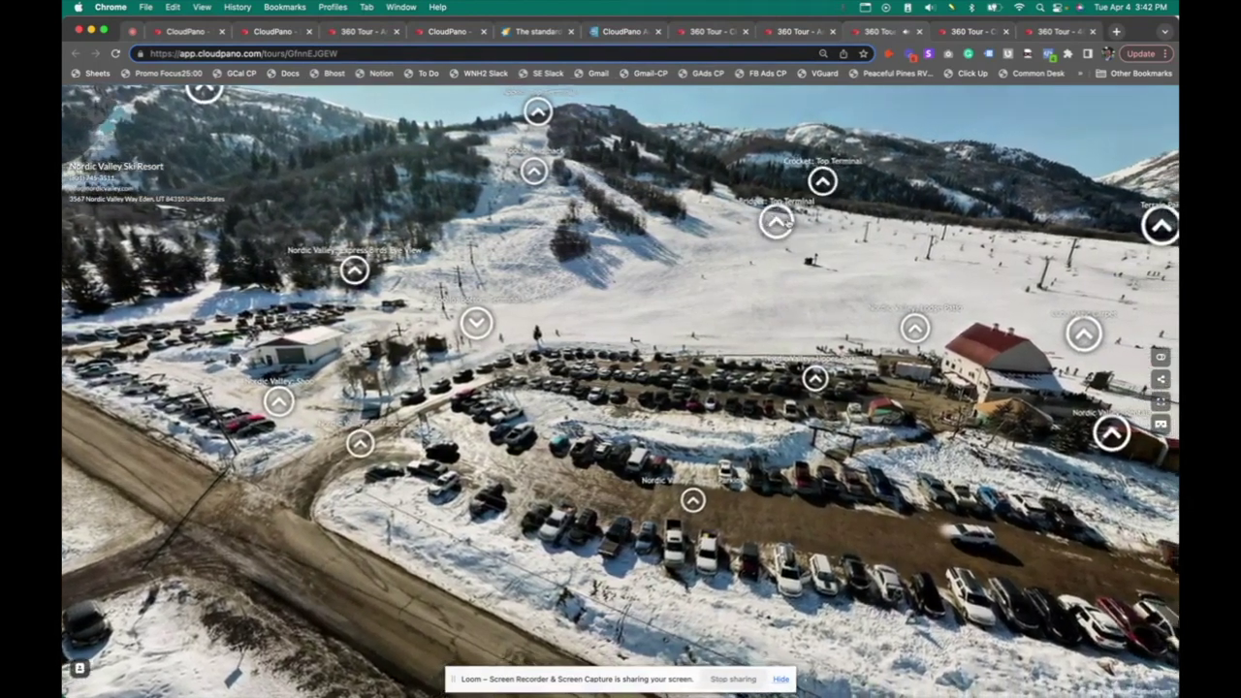
left_click(781, 220)
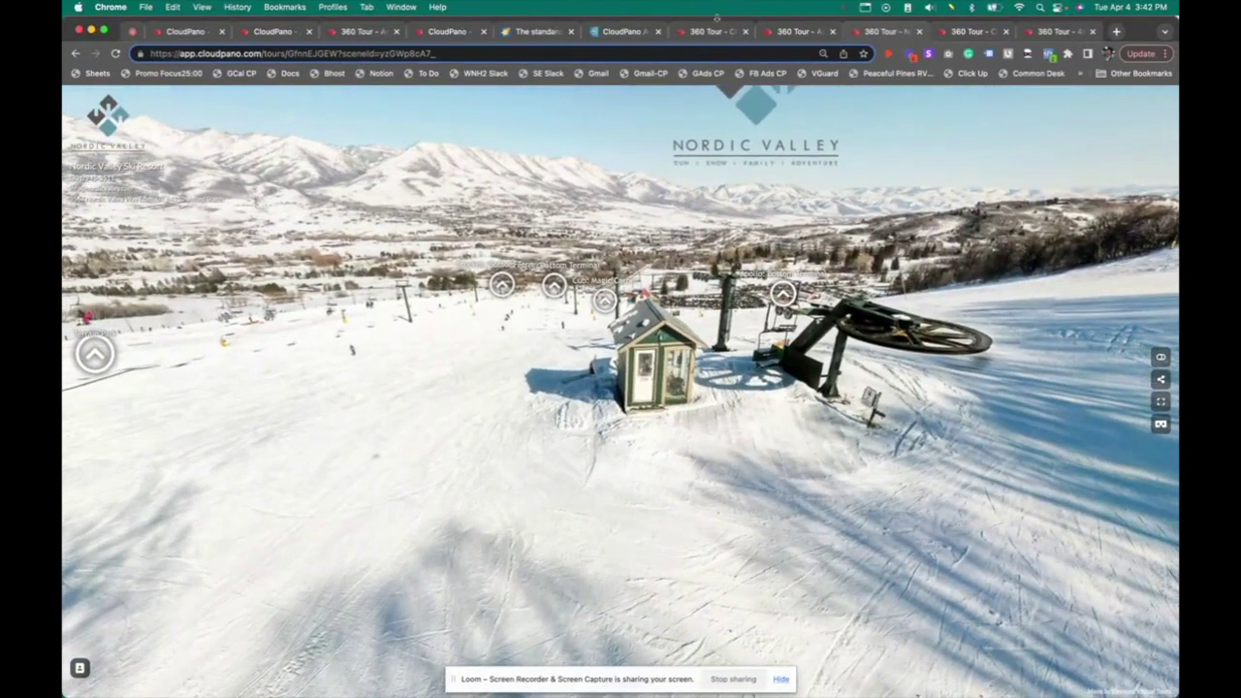
left_click(797, 32)
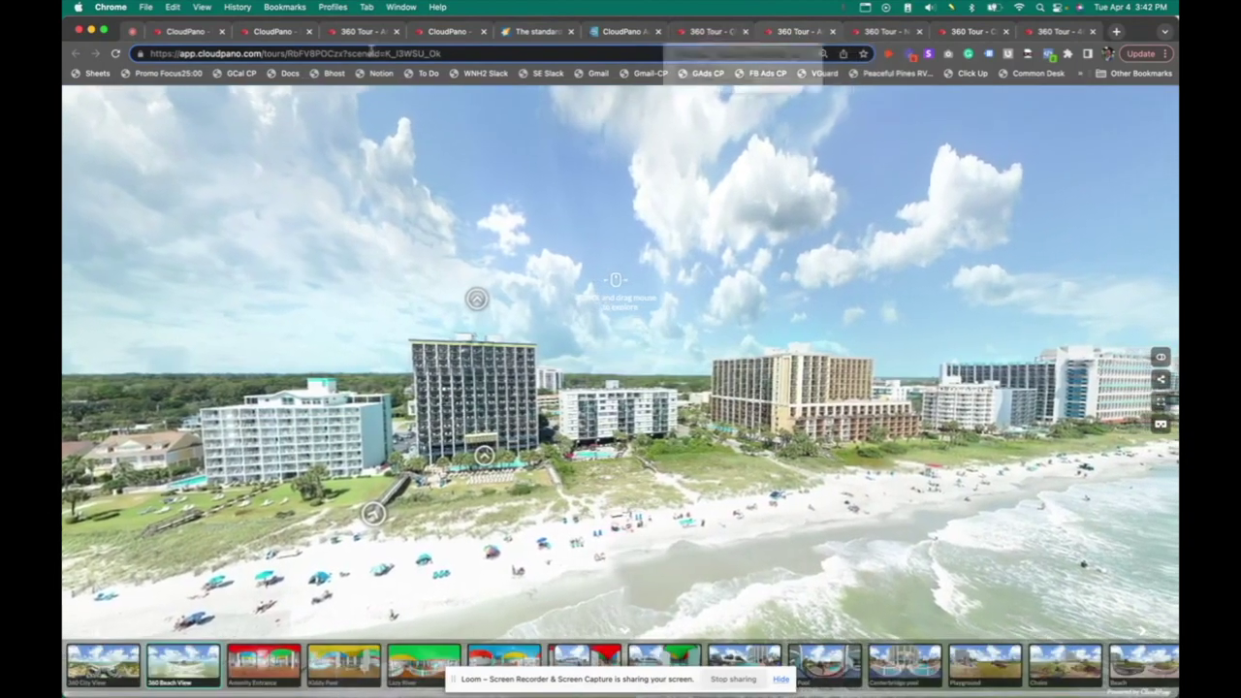
Switch from the cruise-ship lounge tour to the yacht editor, then to the modern house tour
left_click(281, 33)
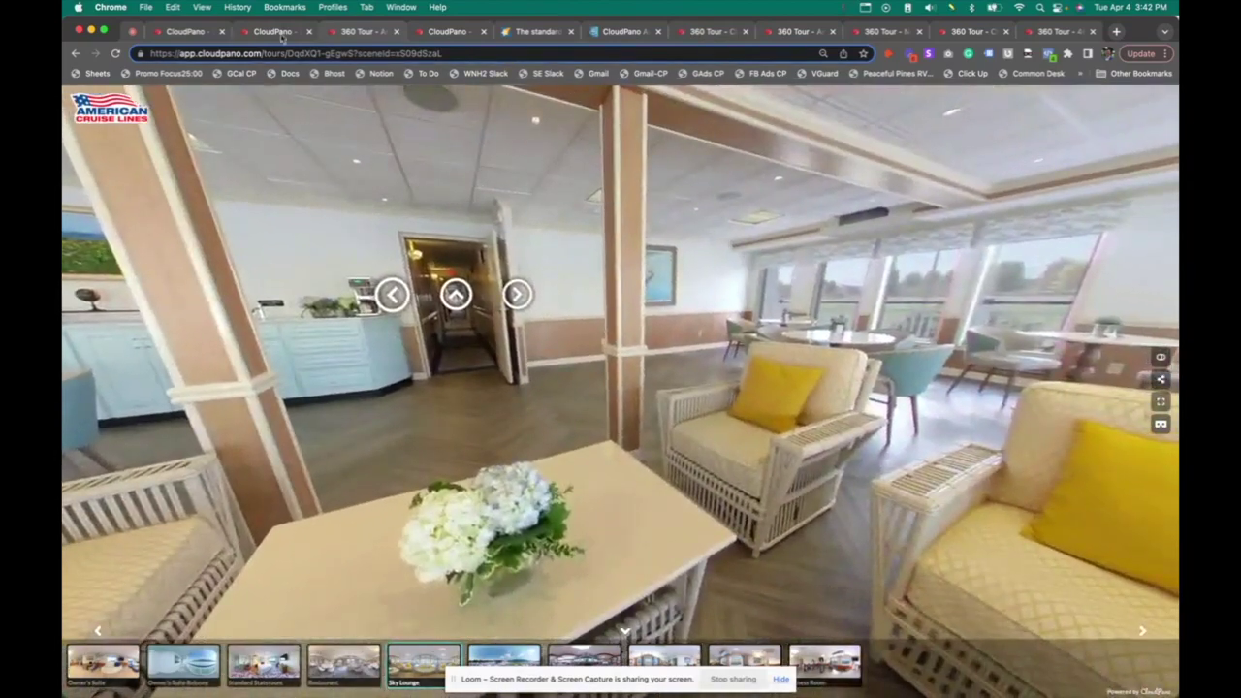
left_click(358, 32)
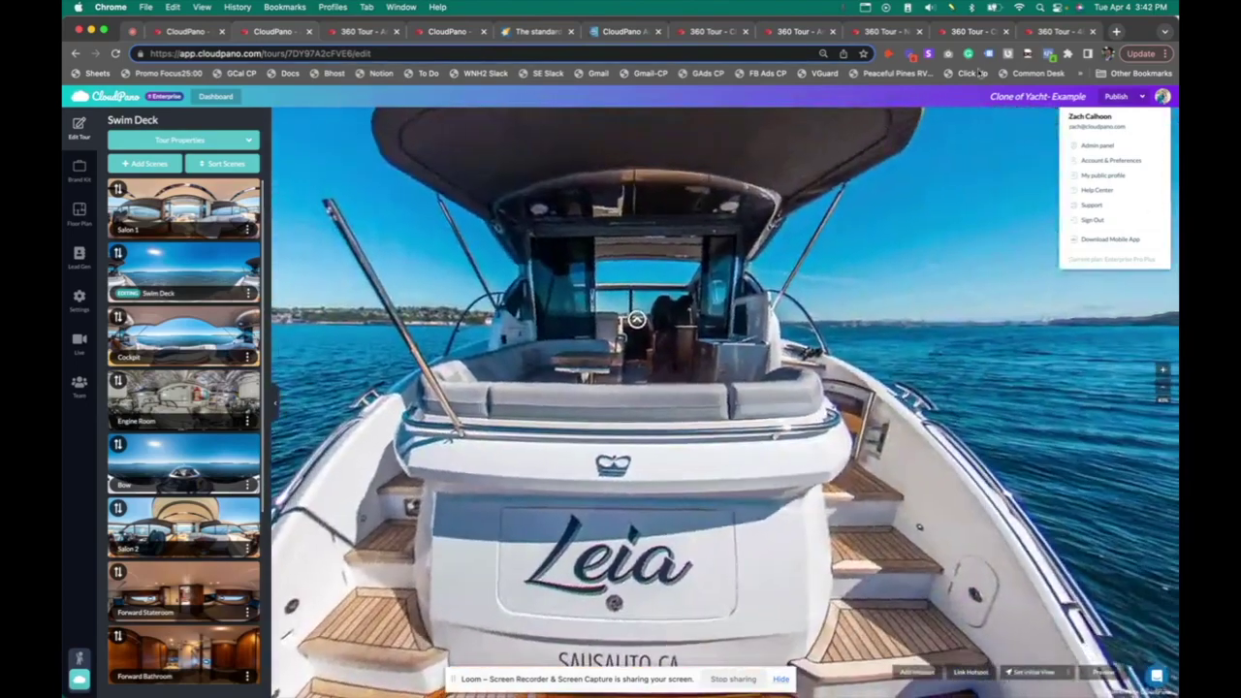
left_click(1061, 32)
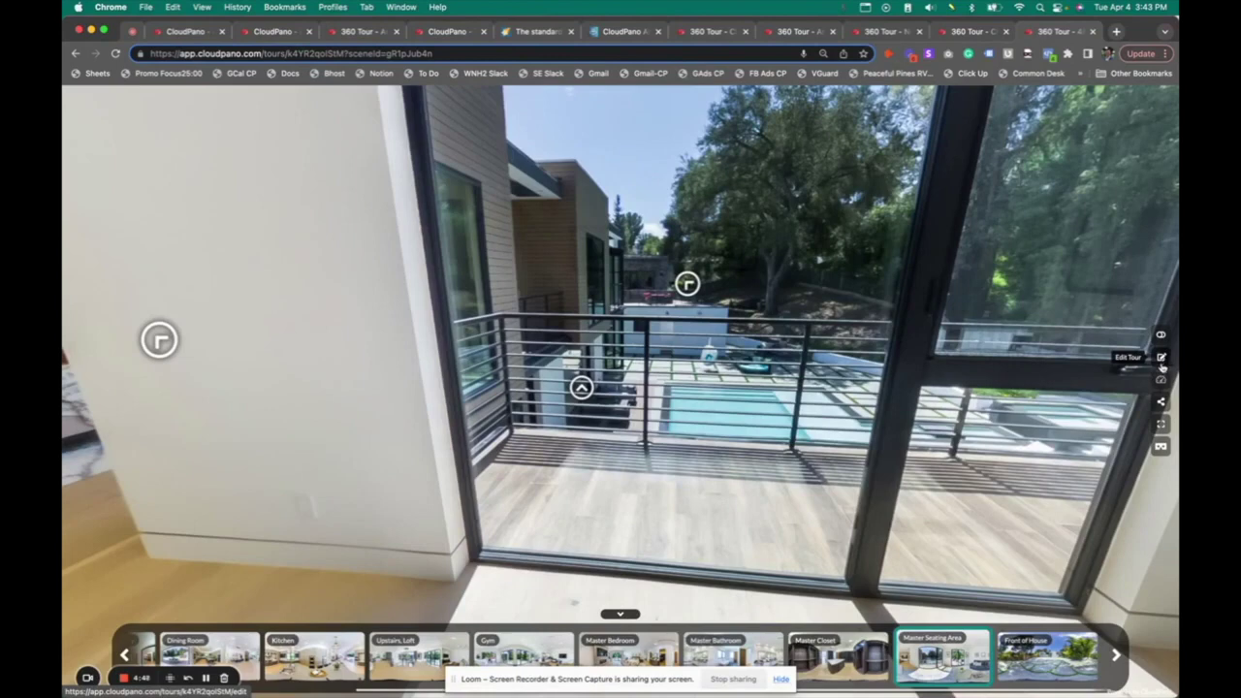
Open the house tour in the editor and turn the Living Room view toward the staircase
left_click(1162, 359)
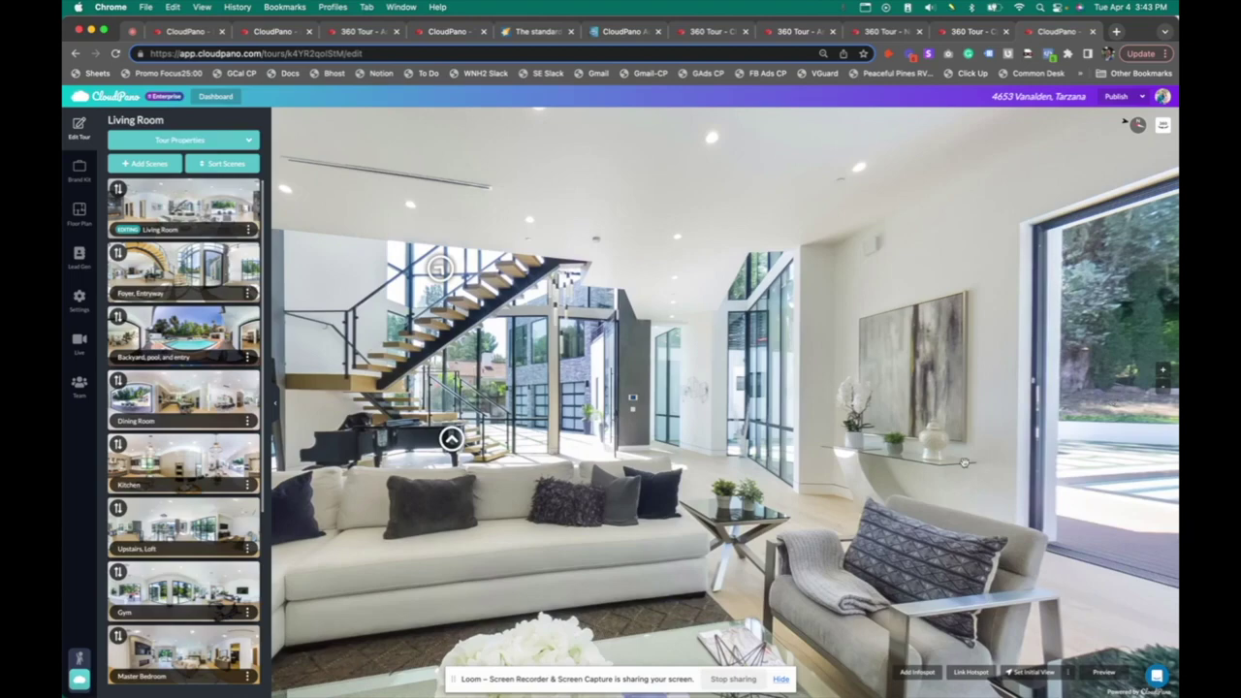
left_click_drag(621, 260, 1042, 143)
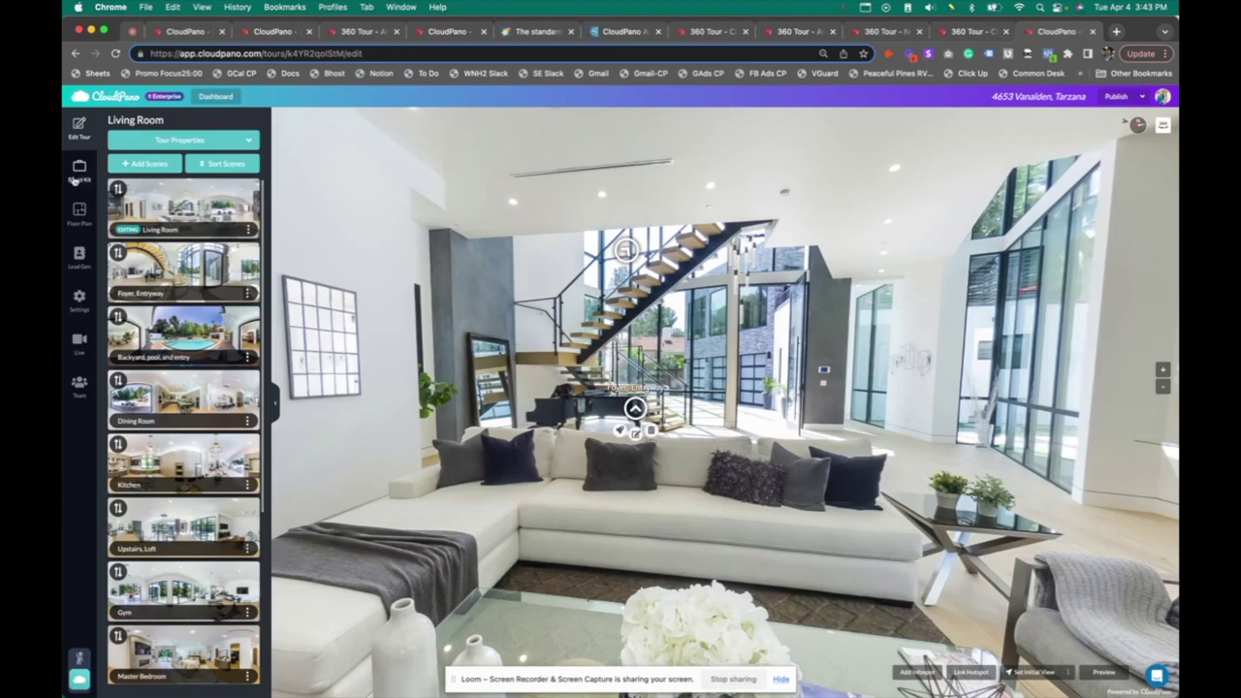
left_click(80, 171)
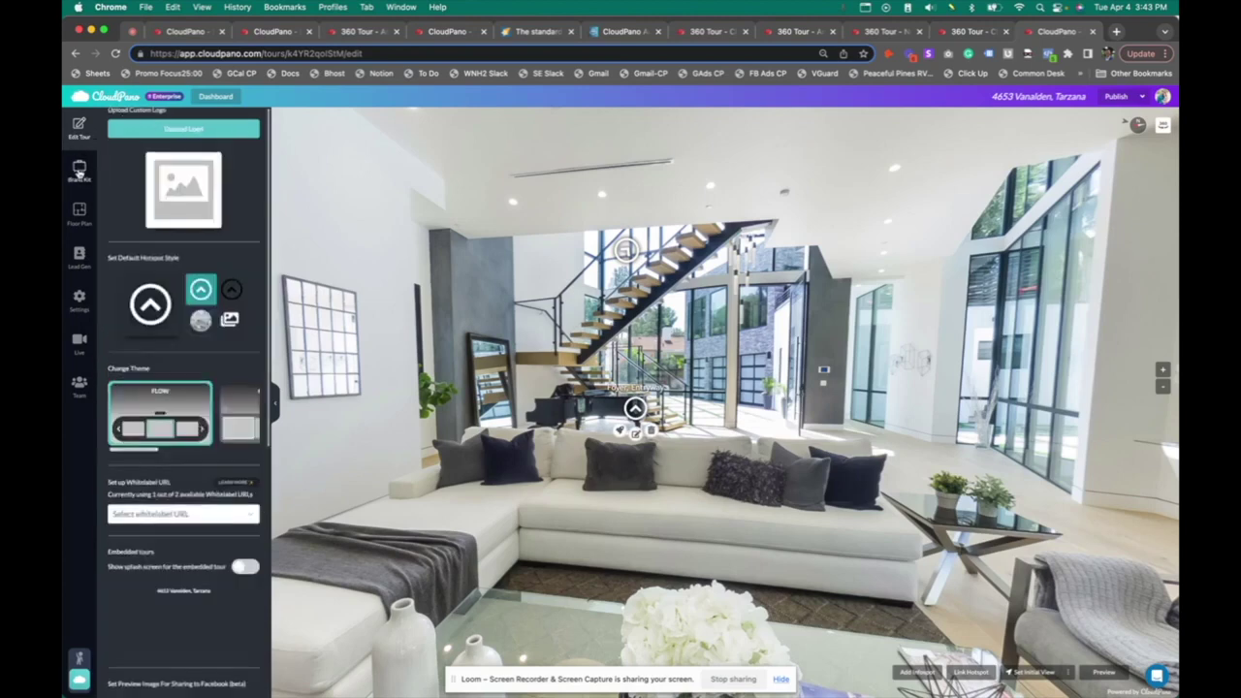
left_click(80, 215)
left_click(80, 254)
left_click(79, 297)
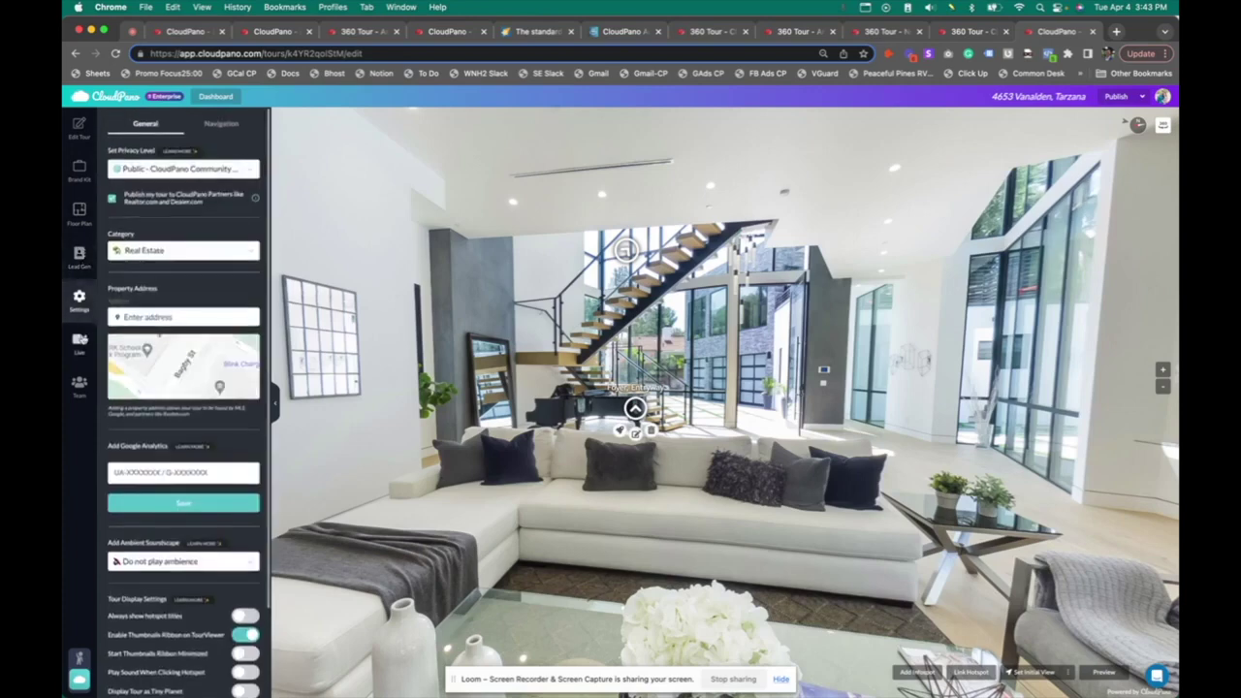
left_click(80, 340)
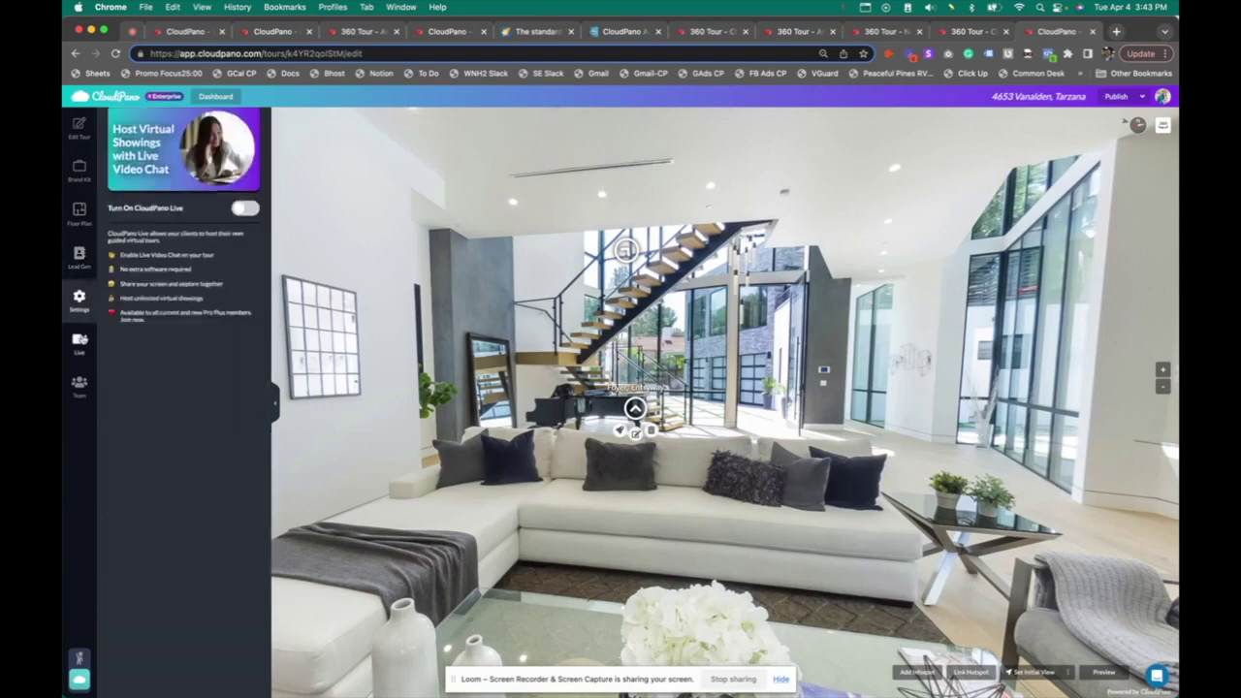
left_click(79, 385)
left_click(78, 132)
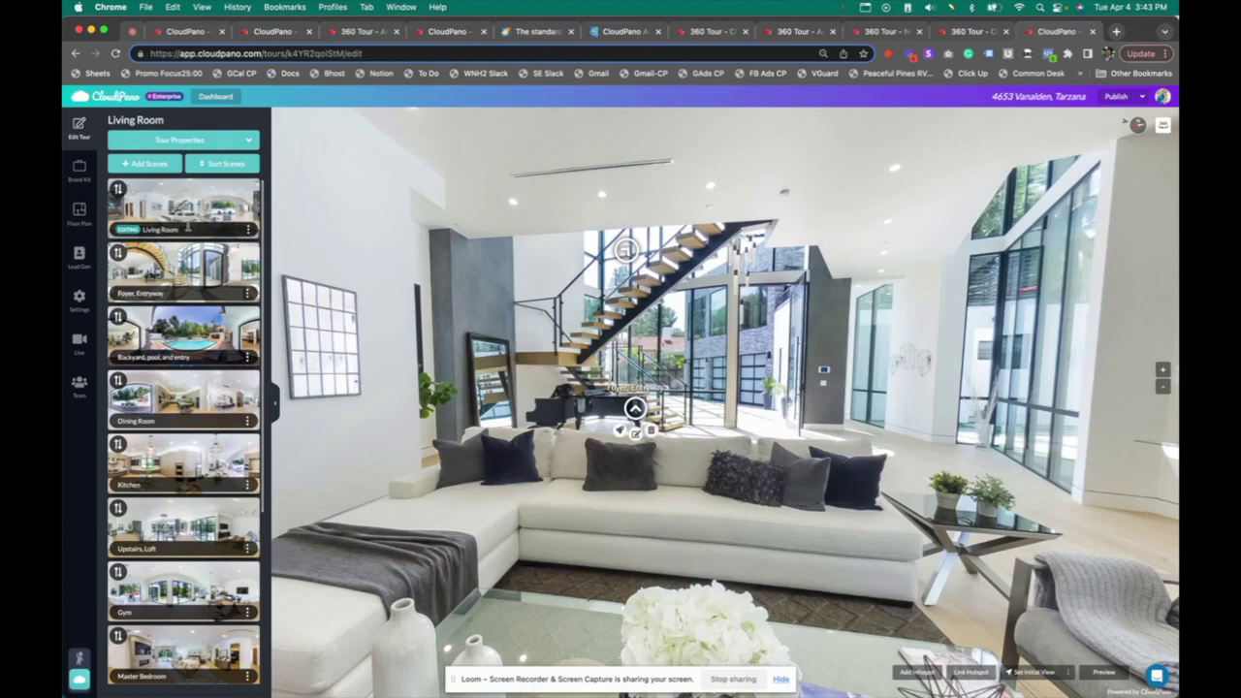
Try moving Living Room 1 below Foyer, Entryway, then expand Tour Properties' contact fields
scroll(188, 535, "down", 4)
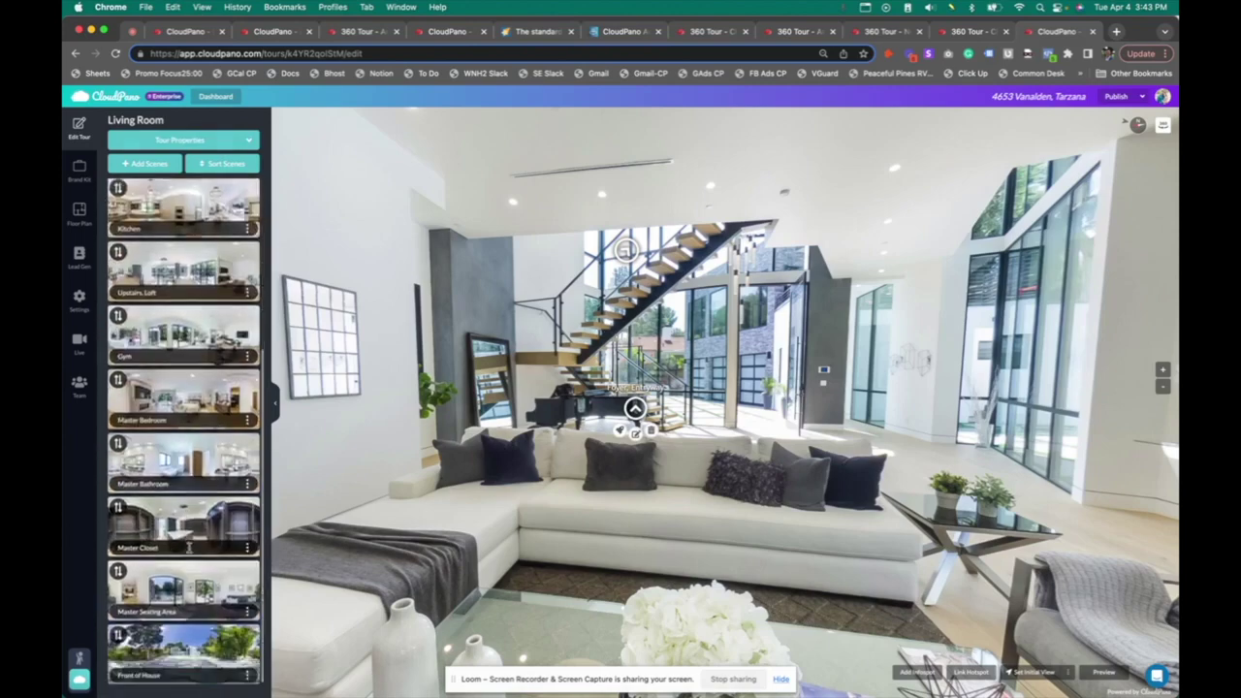
scroll(189, 535, "up", 5)
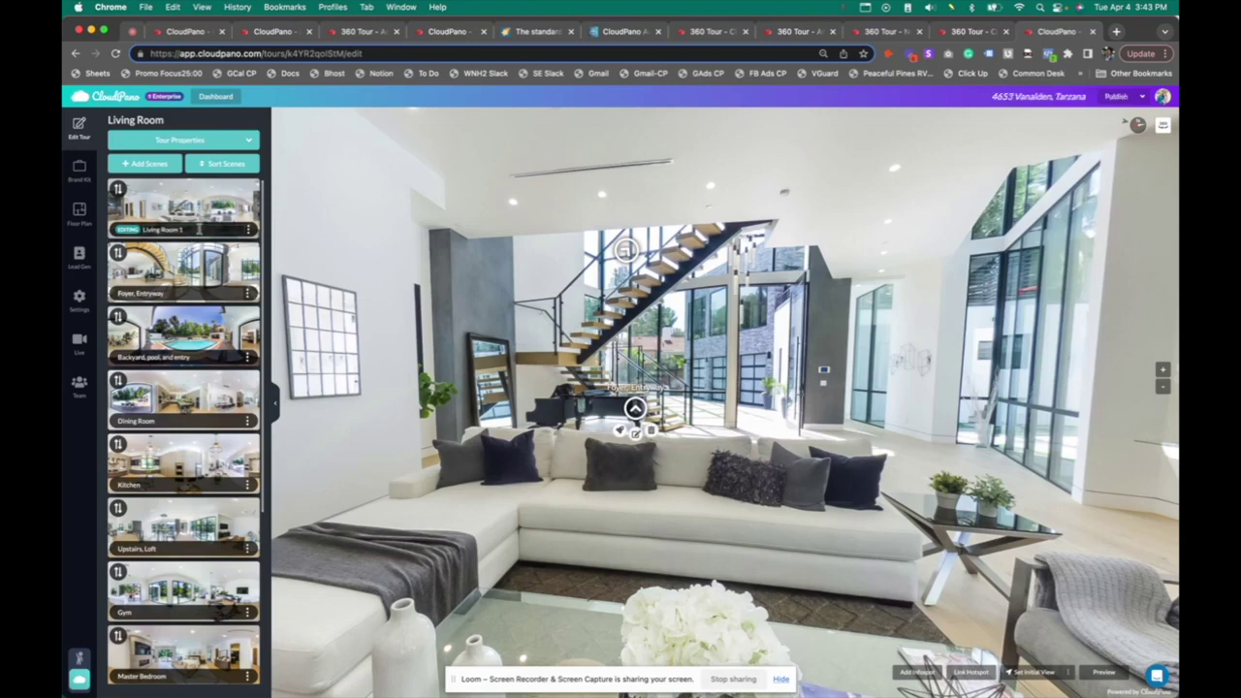
mouse_move(117, 188)
left_mouse_down()
mouse_move(131, 455)
mouse_move(118, 187)
left_mouse_up()
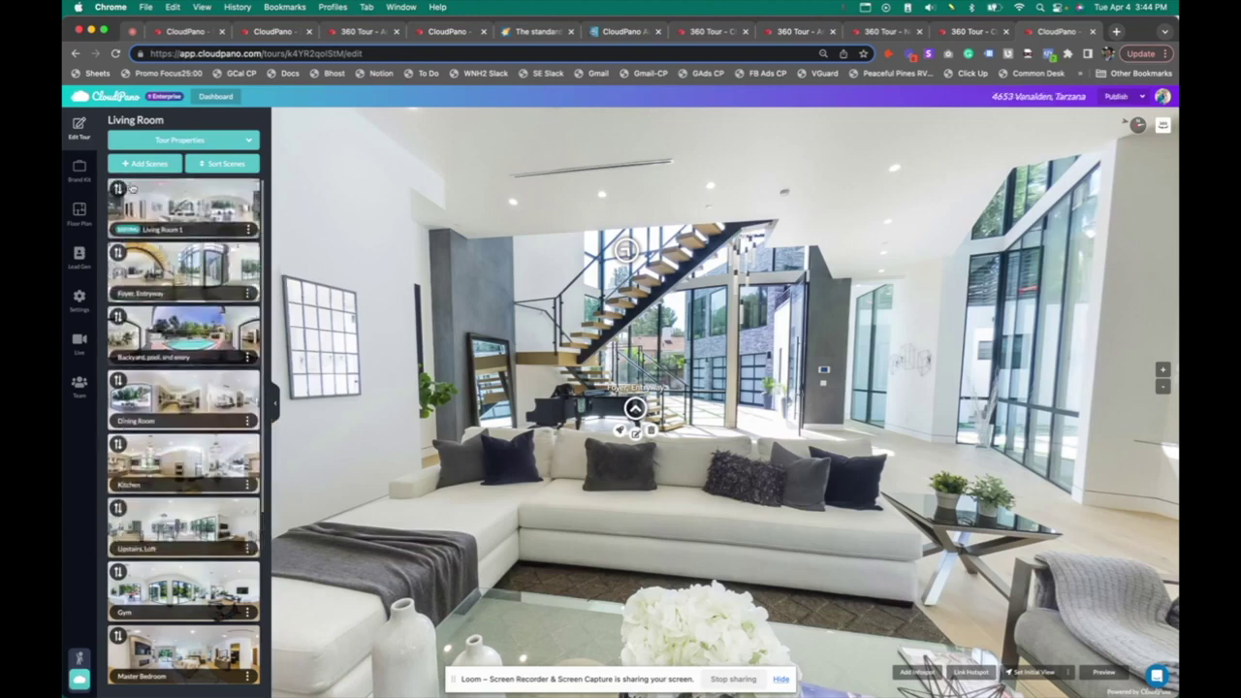
left_click(235, 142)
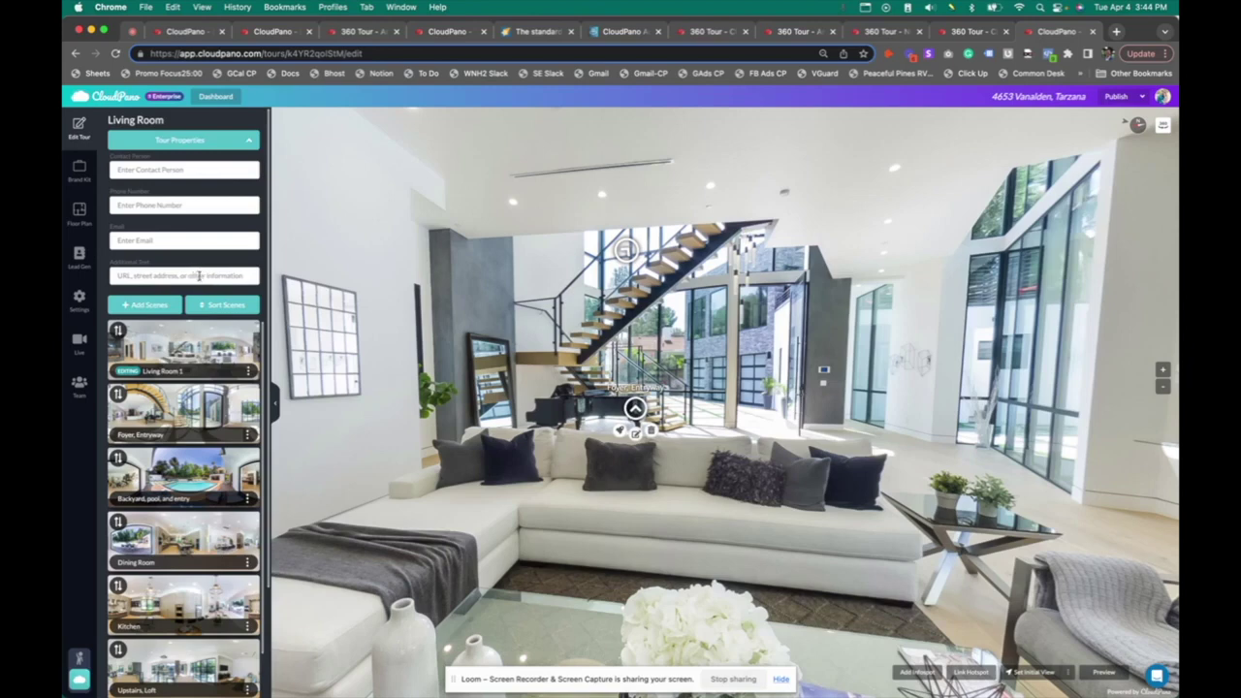
Preview scenes in Sort Scenes' expanded grid, close it, and collapse Tour Properties
left_click(218, 305)
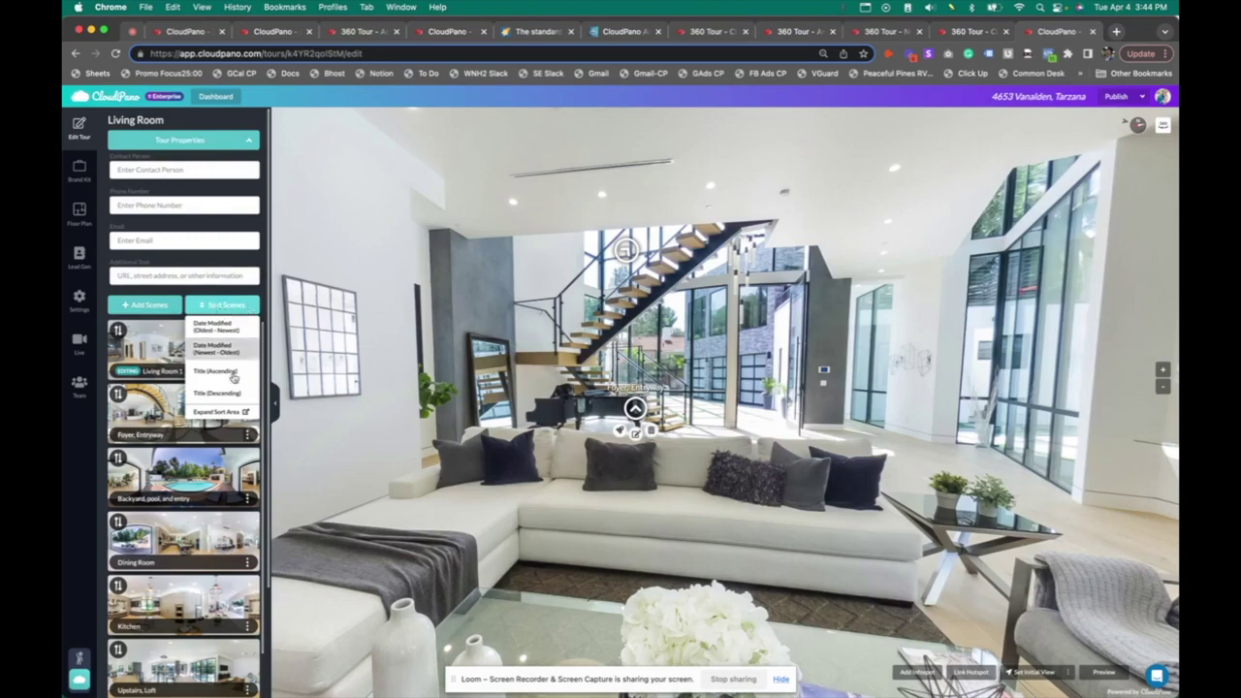
left_click(217, 412)
mouse_move(693, 405)
left_mouse_down()
mouse_move(690, 415)
mouse_move(504, 281)
mouse_move(691, 441)
mouse_move(692, 402)
left_mouse_up()
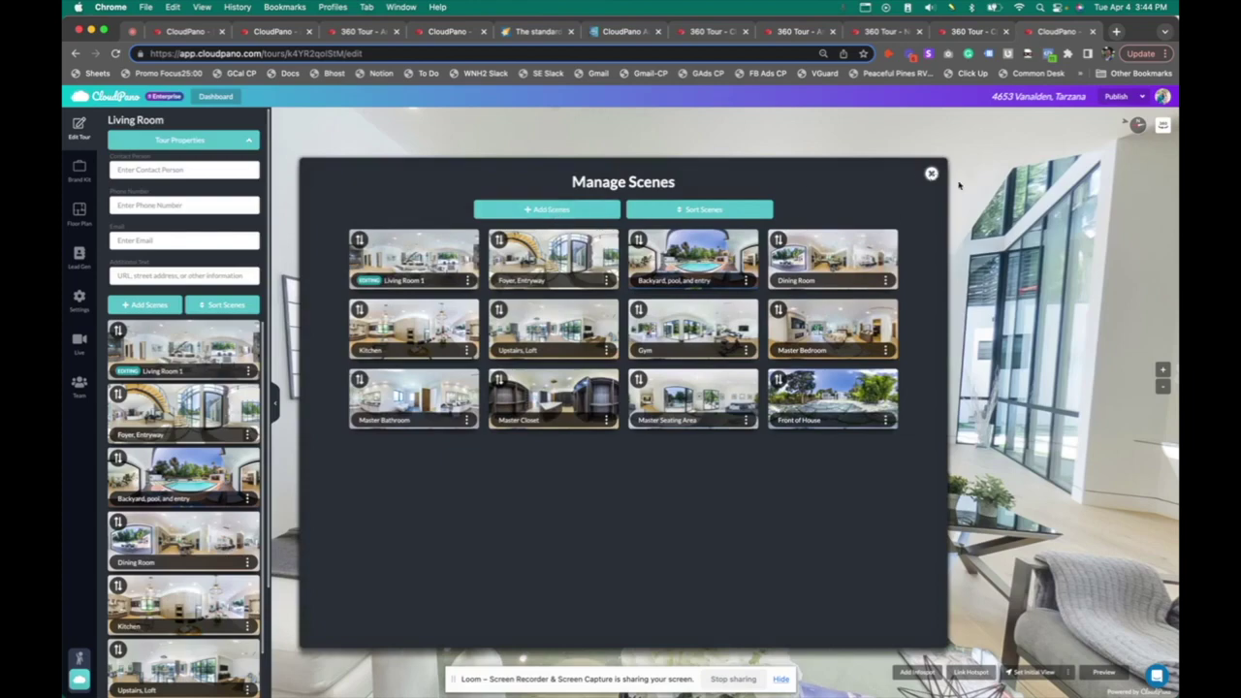
left_click(931, 176)
left_click(236, 143)
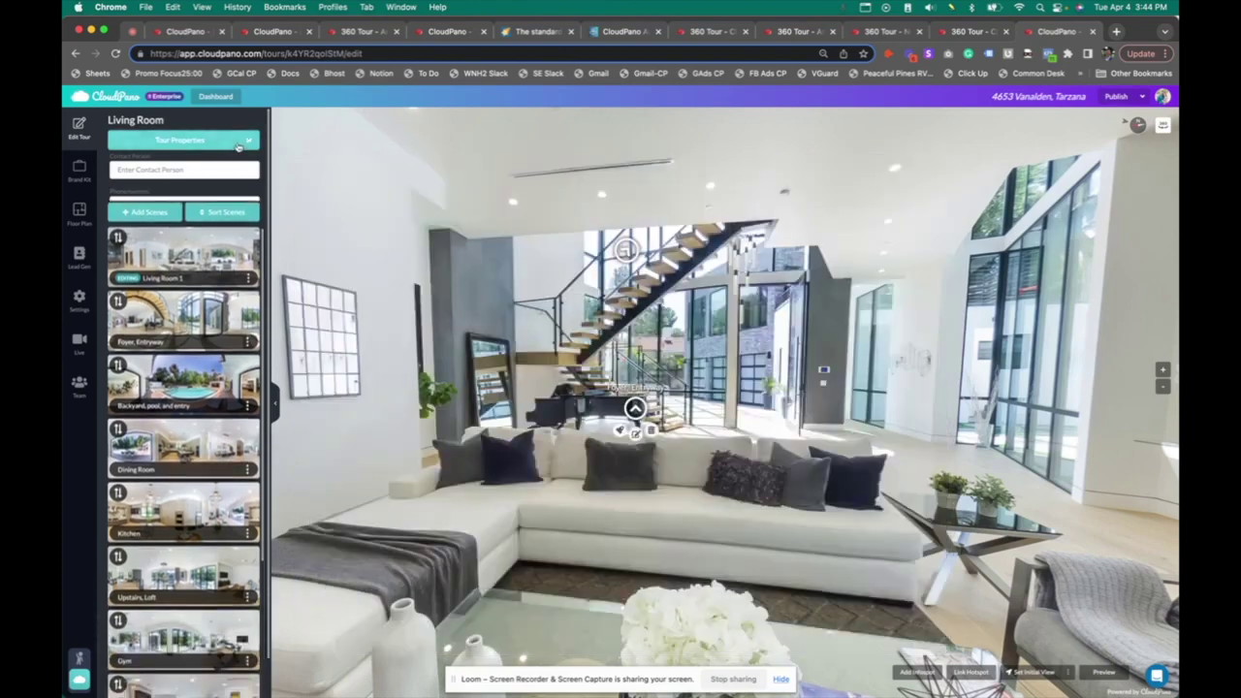
left_click(136, 166)
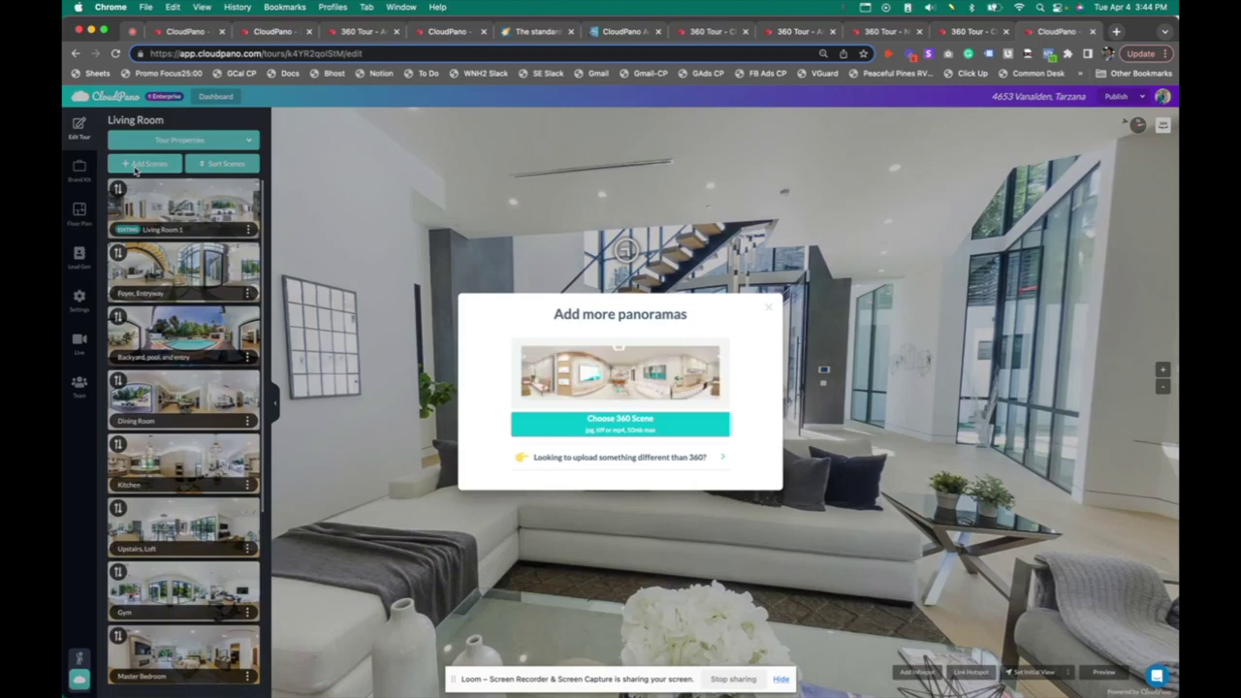
left_click(673, 456)
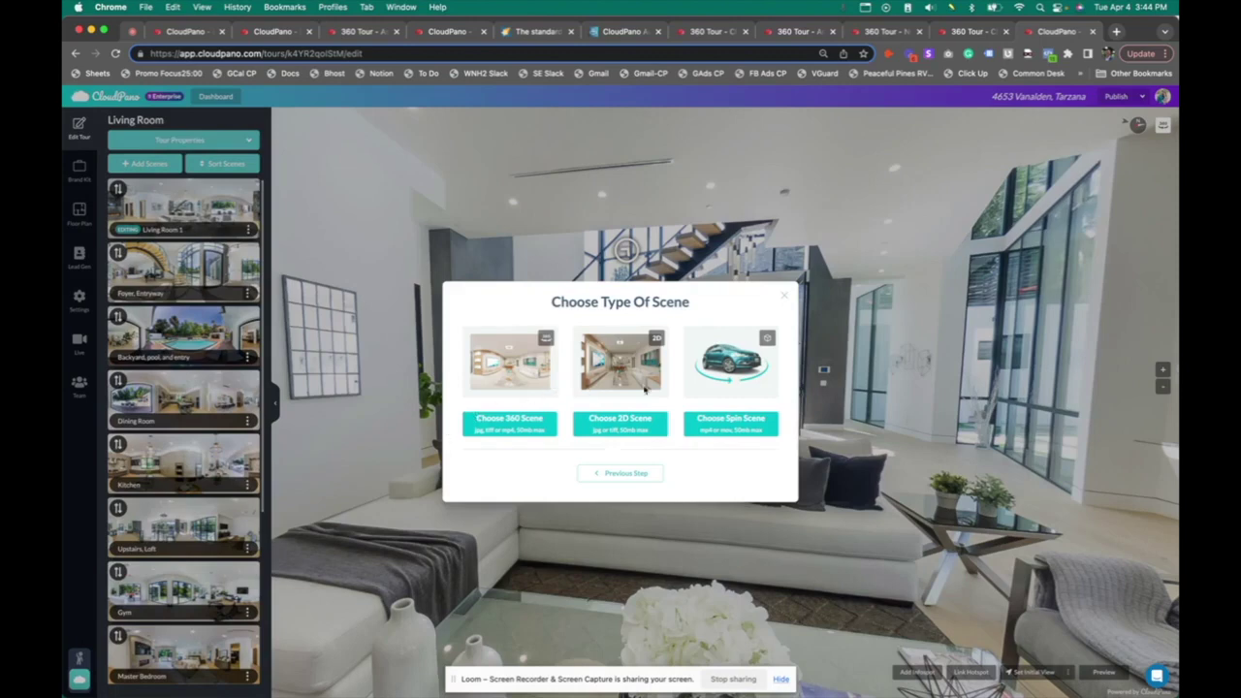
left_click(643, 475)
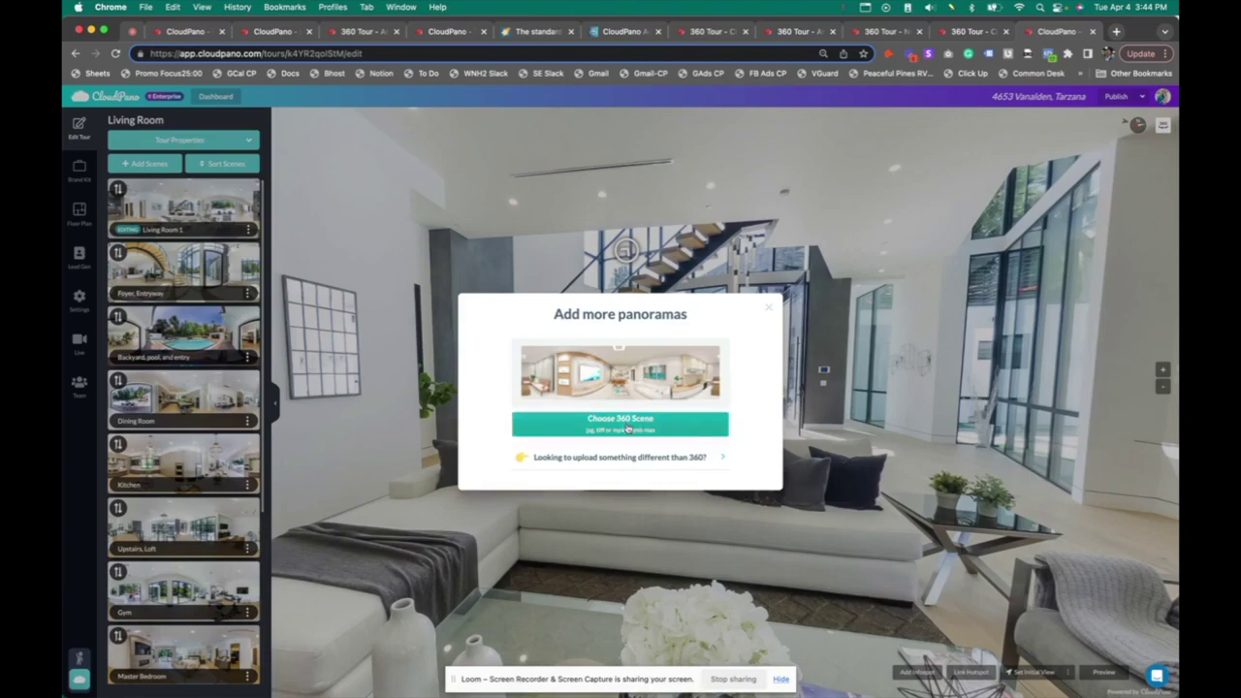
left_click(629, 428)
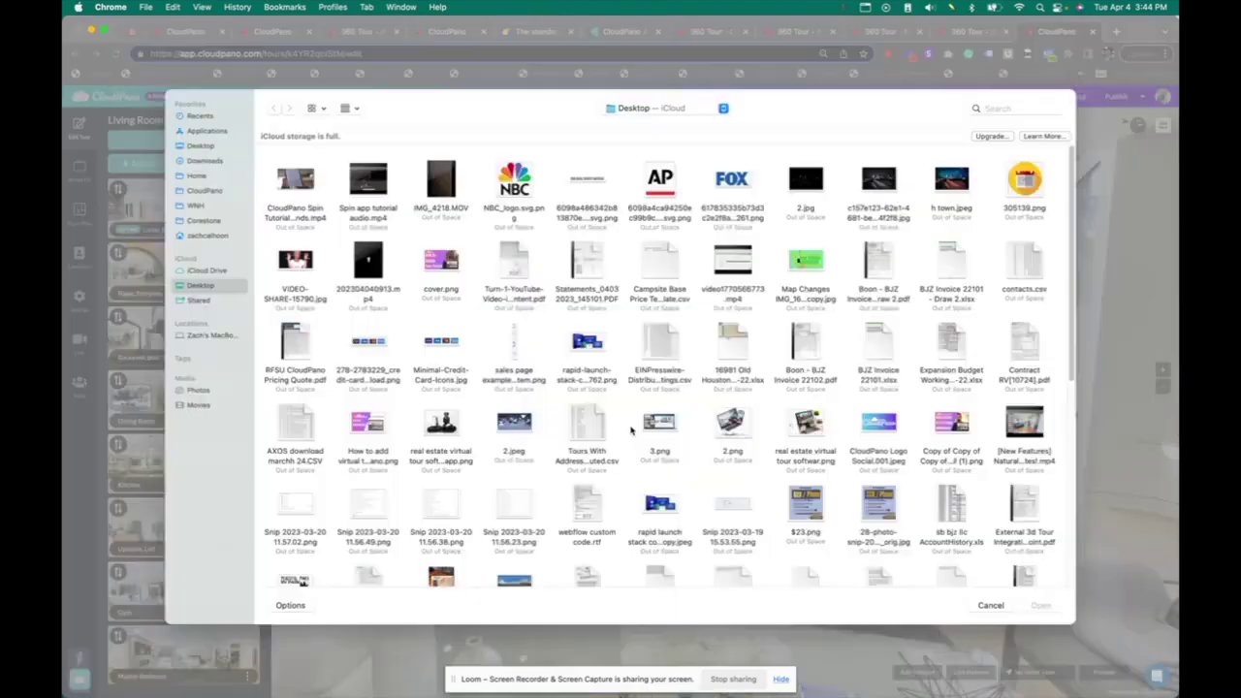
left_click(990, 605)
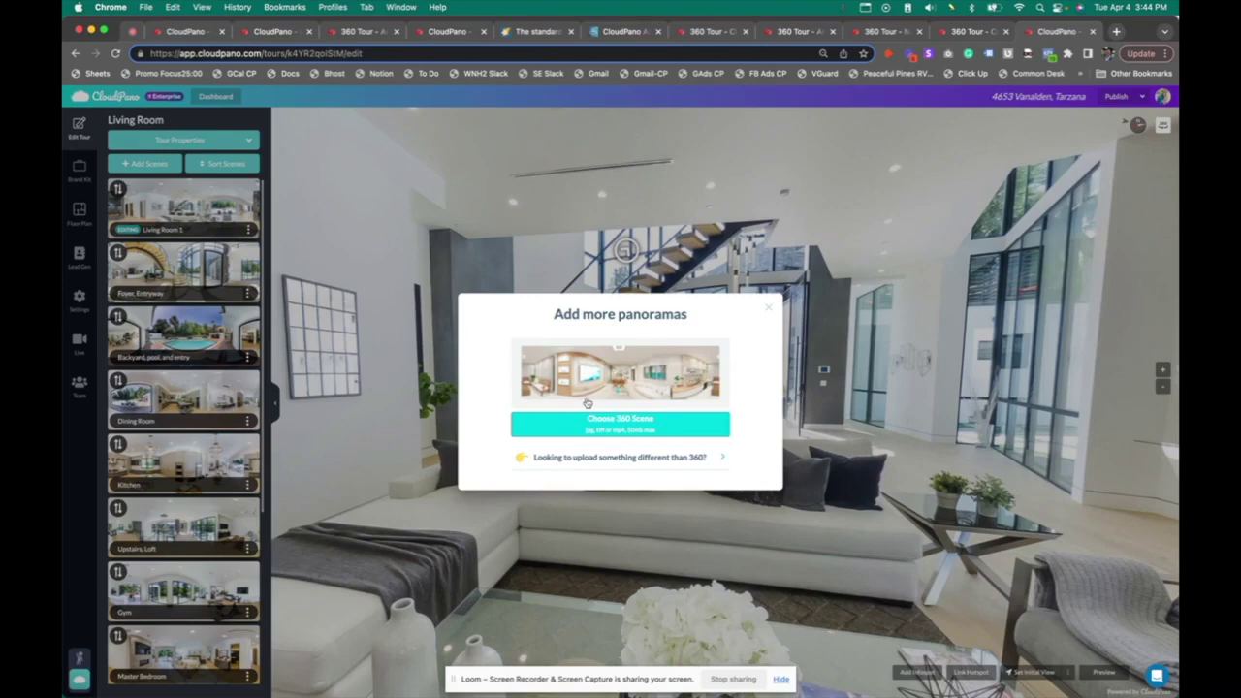
left_click(770, 309)
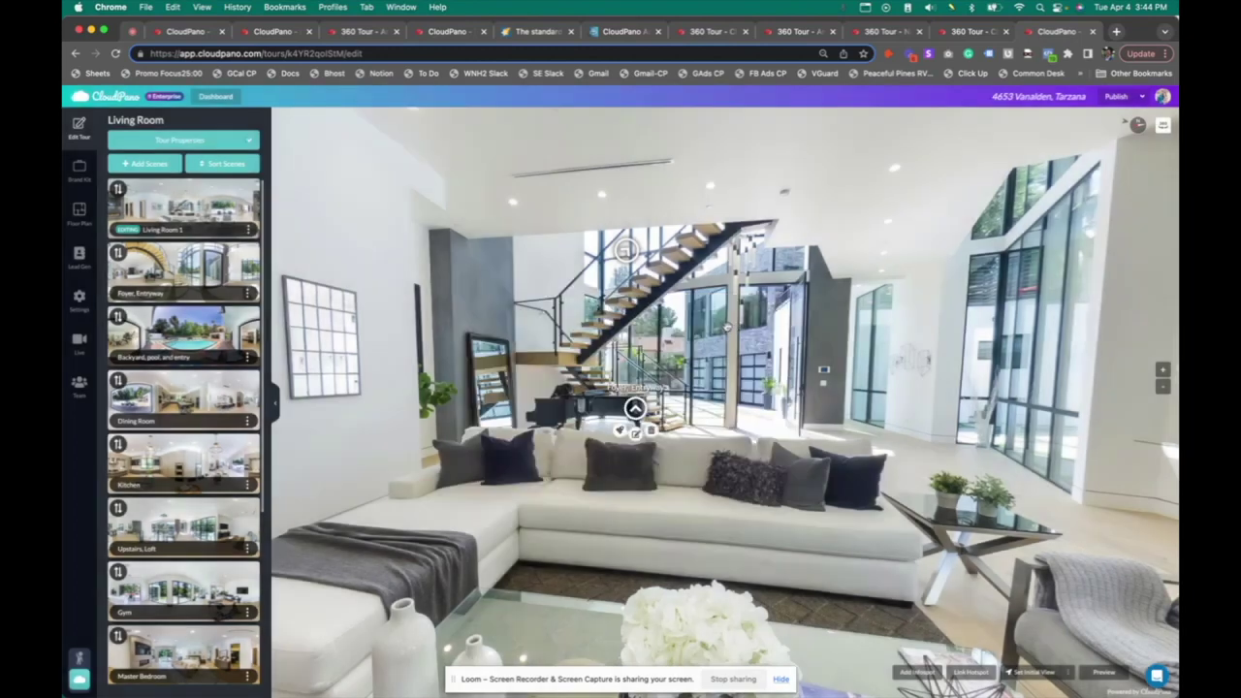
right_click(740, 323)
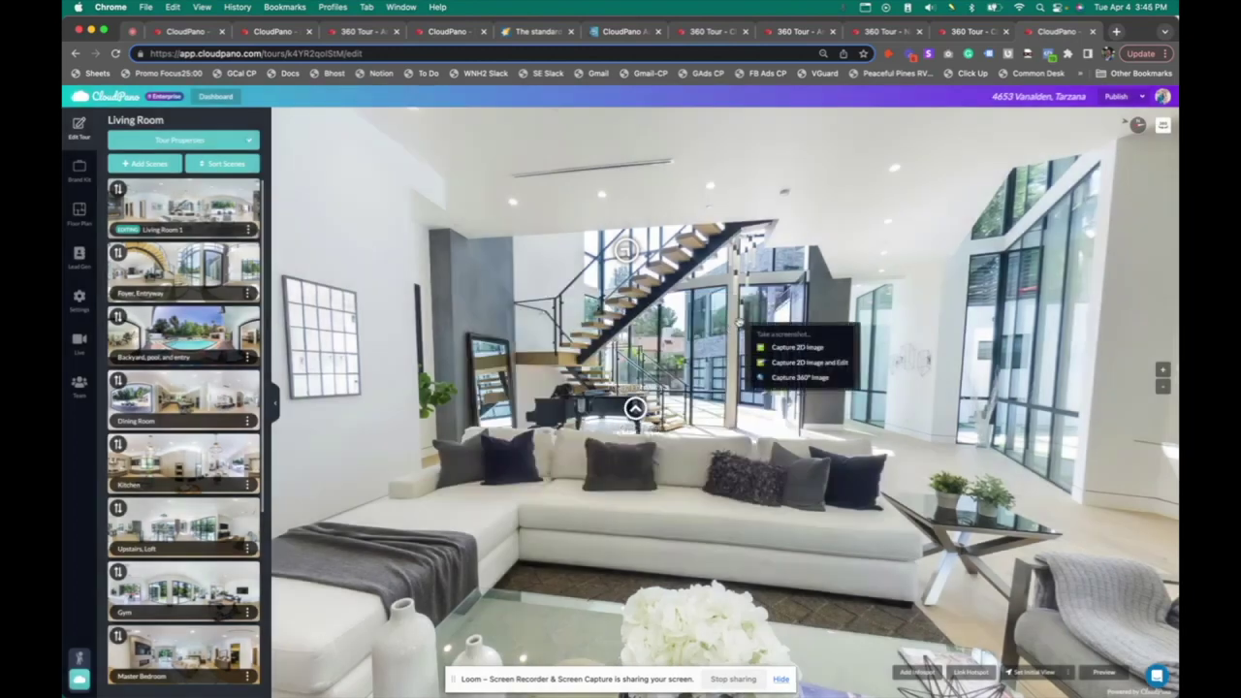
left_click(817, 380)
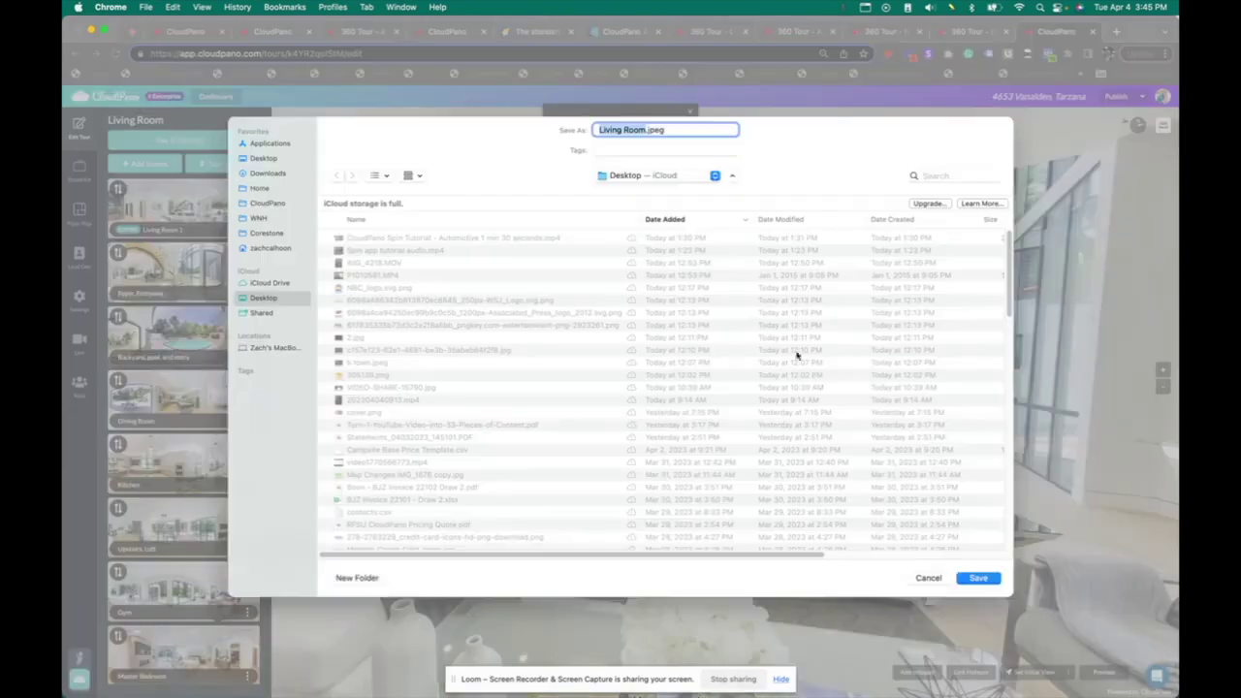
left_click(976, 578)
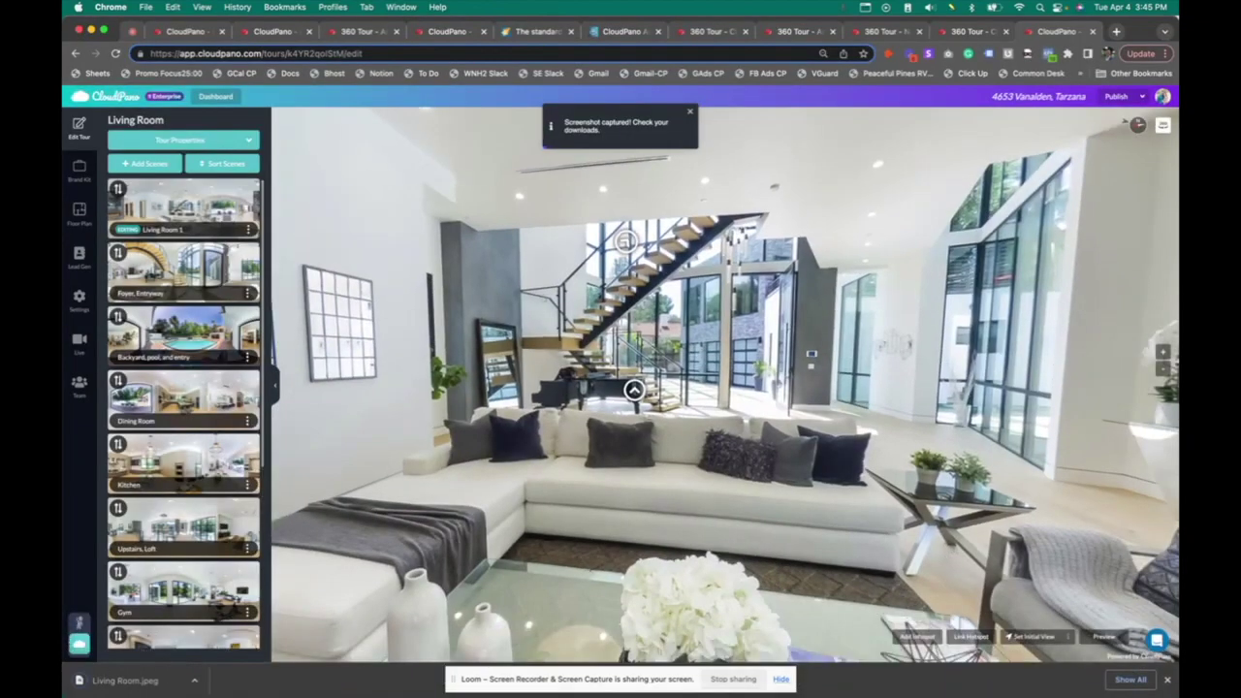
left_click(122, 681)
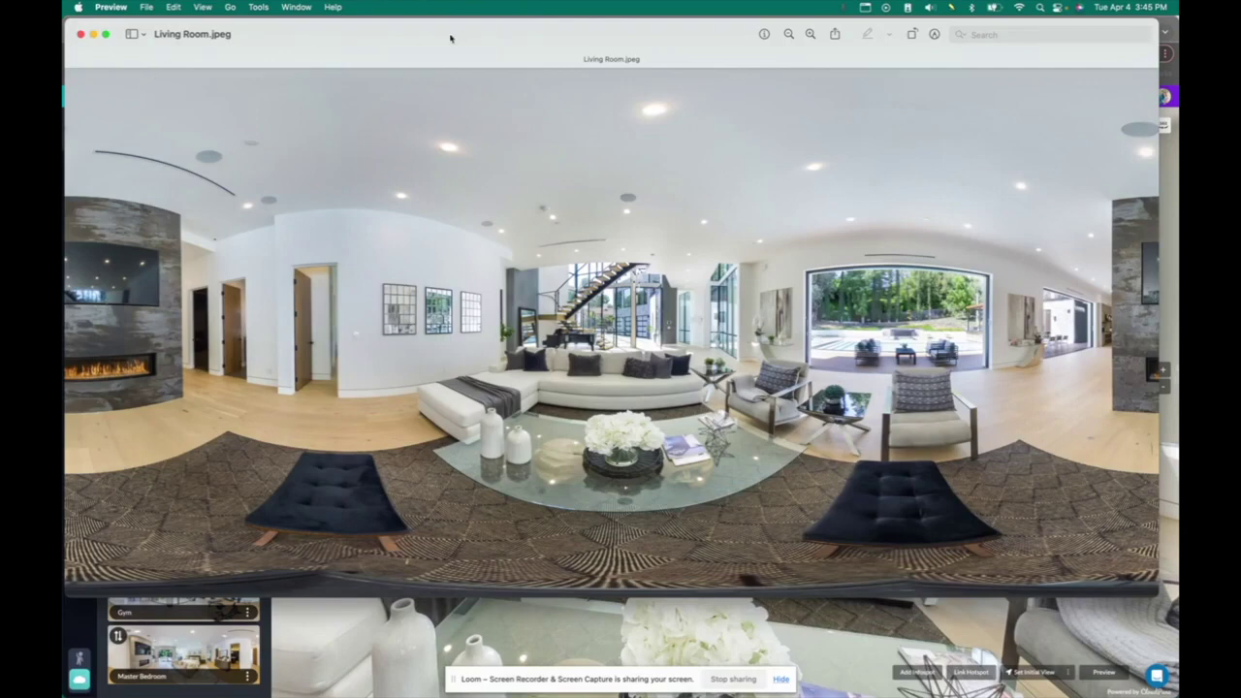
left_click_drag(454, 36, 470, 45)
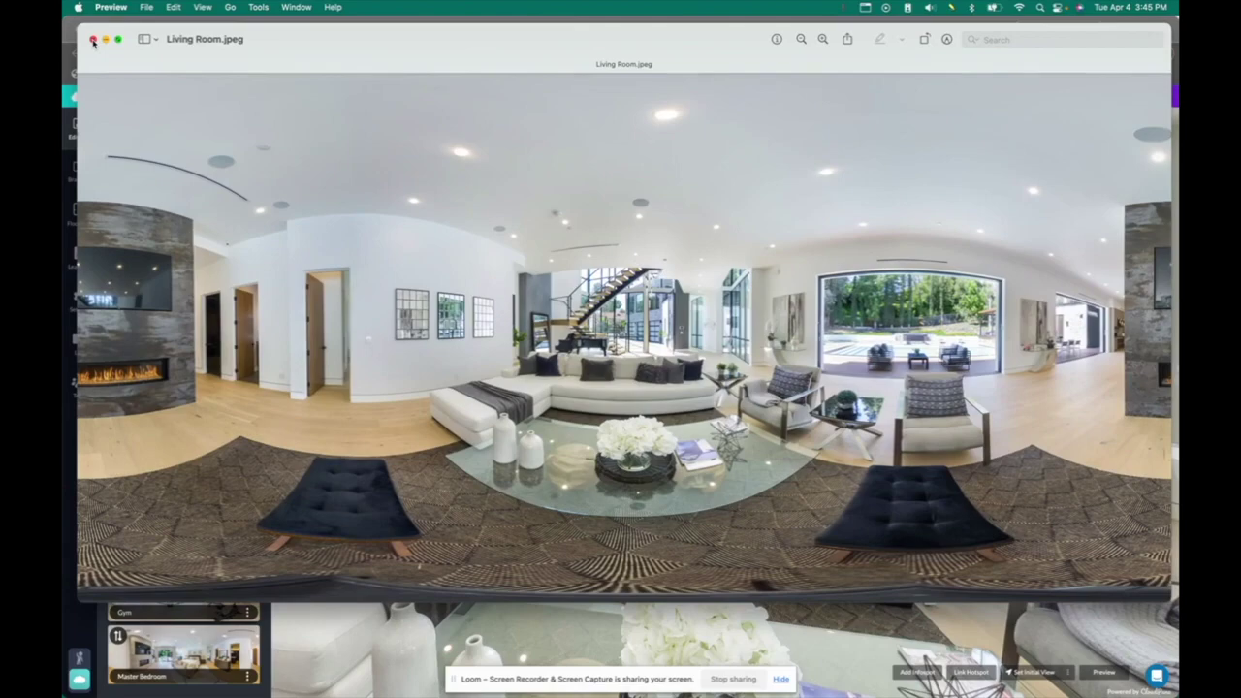
left_click(93, 41)
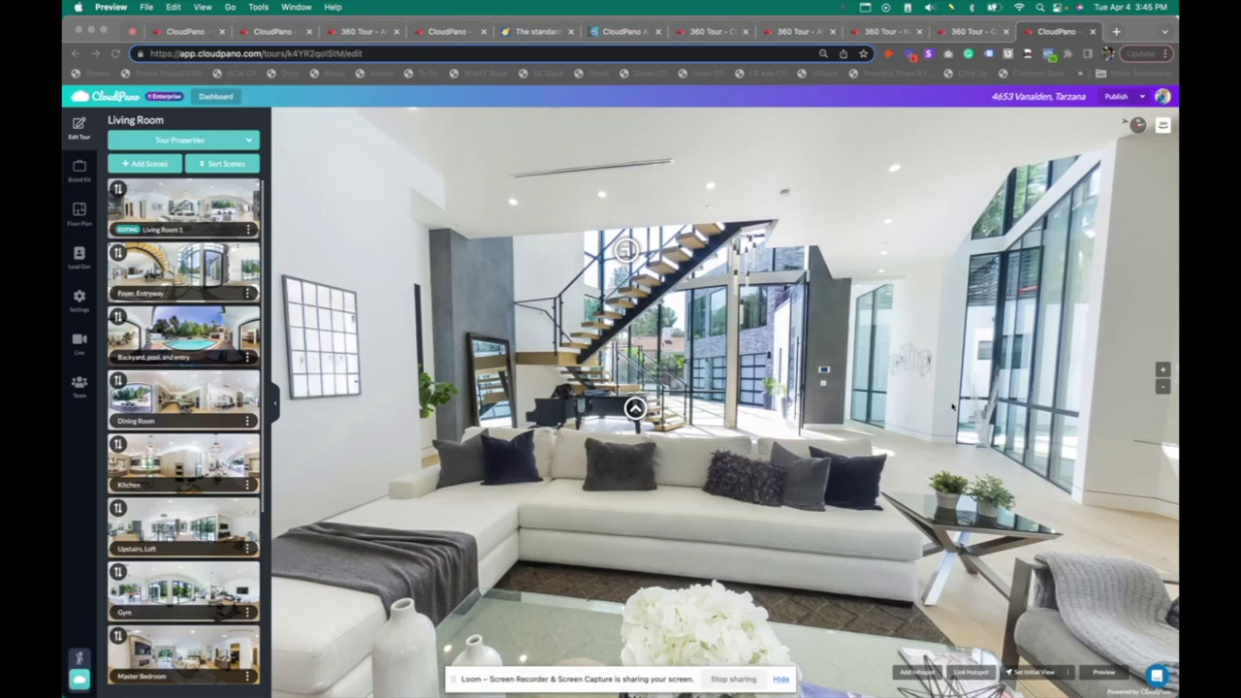
Place a hotspot by the glass doors behind the staircase, linked to Foyer, Entryway
left_click(967, 683)
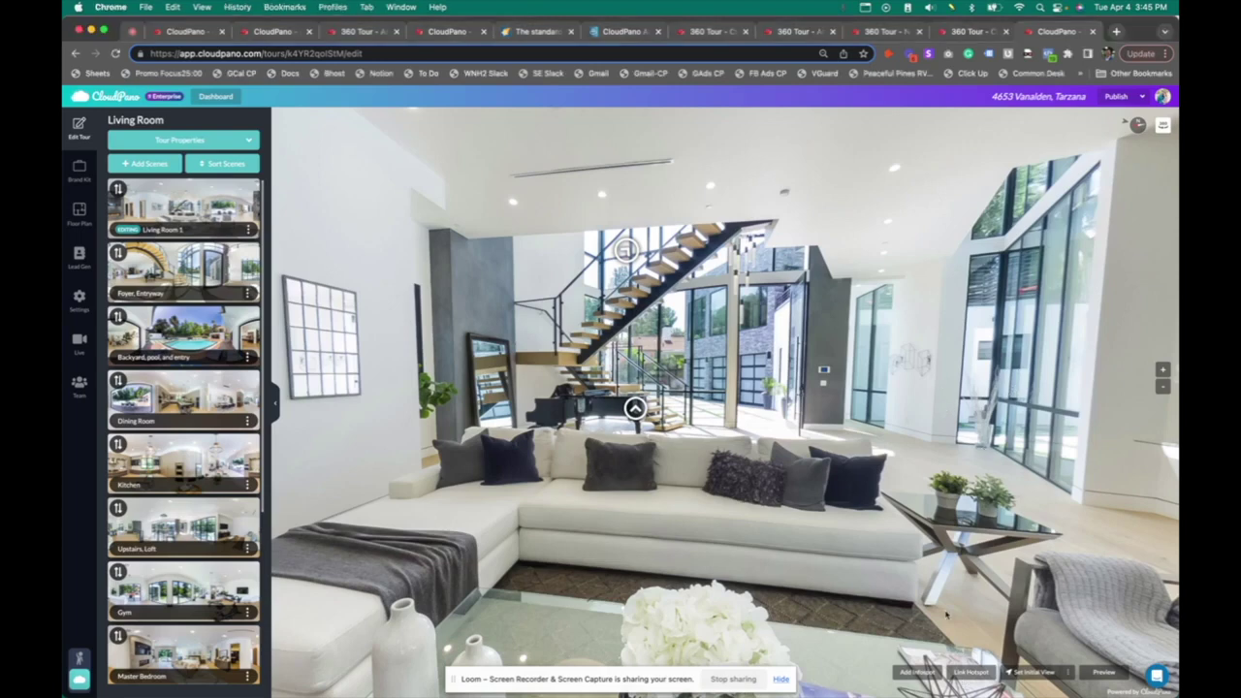
left_click(971, 673)
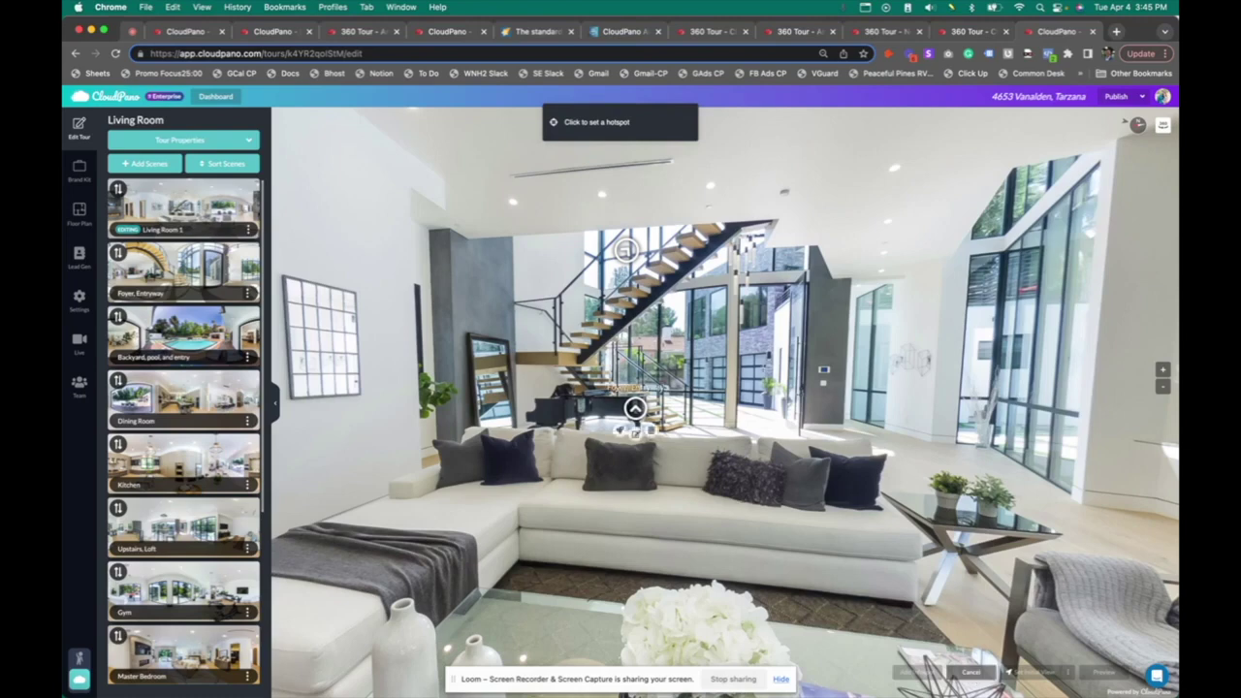
left_click(763, 380)
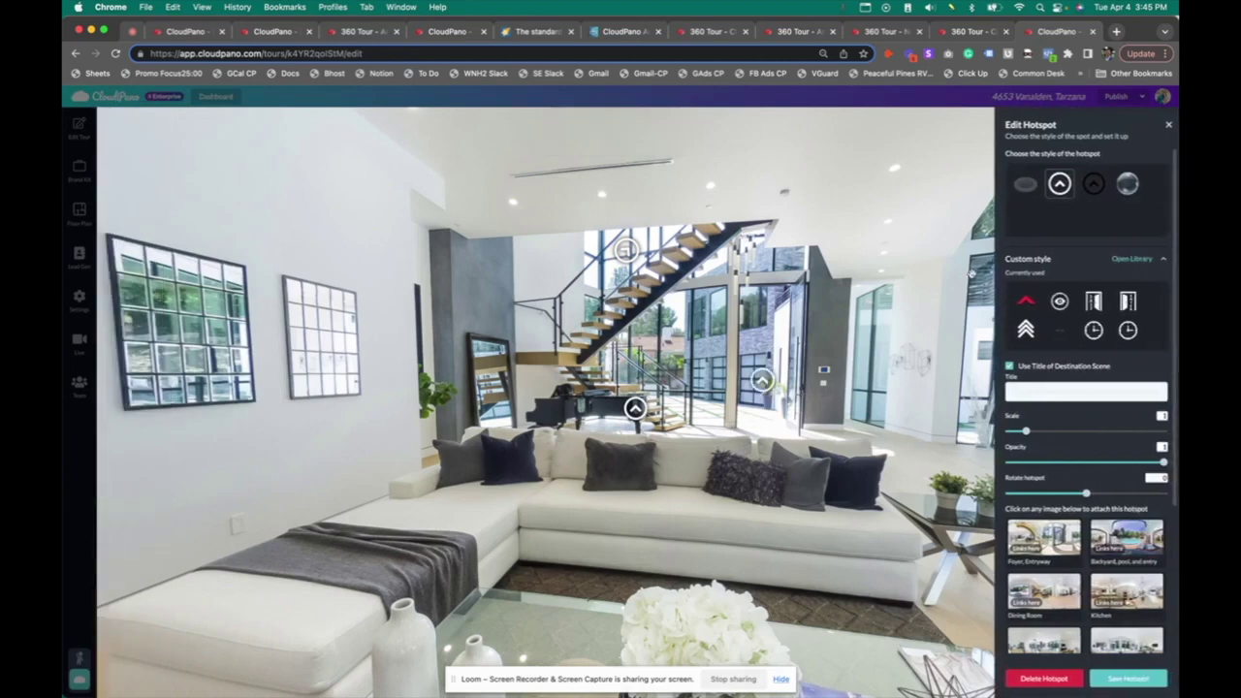
scroll(1095, 490, "down", 4)
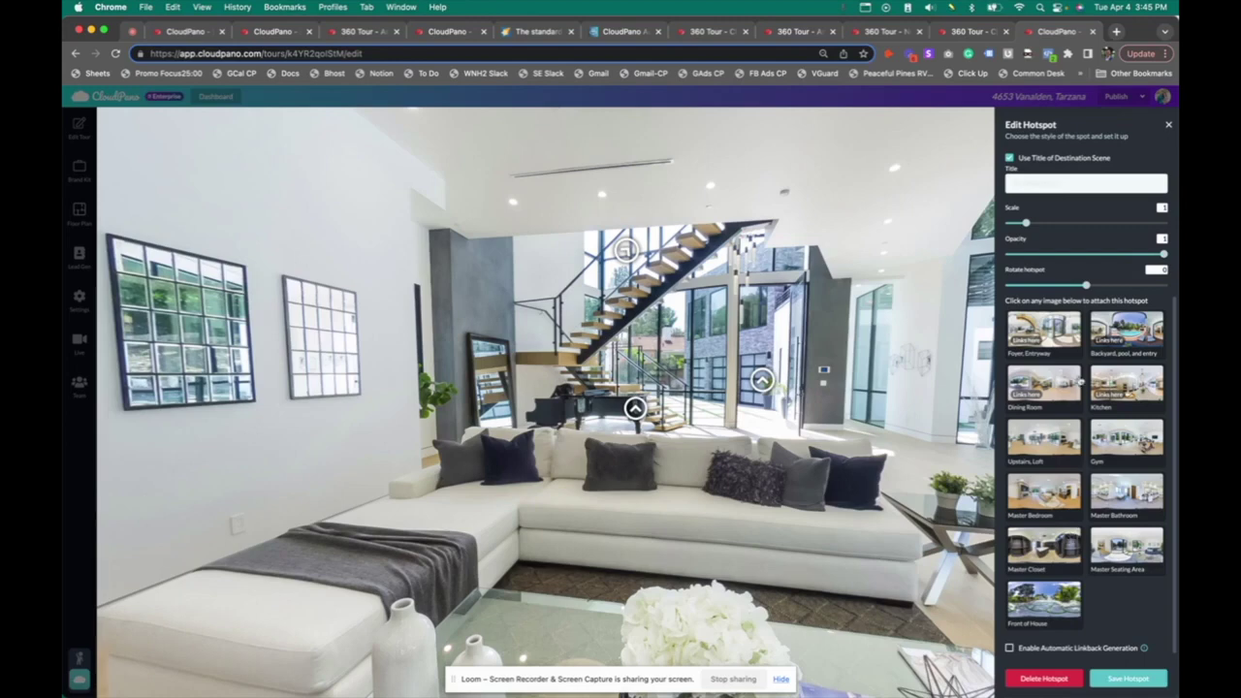
scroll(1078, 380, "up", 1)
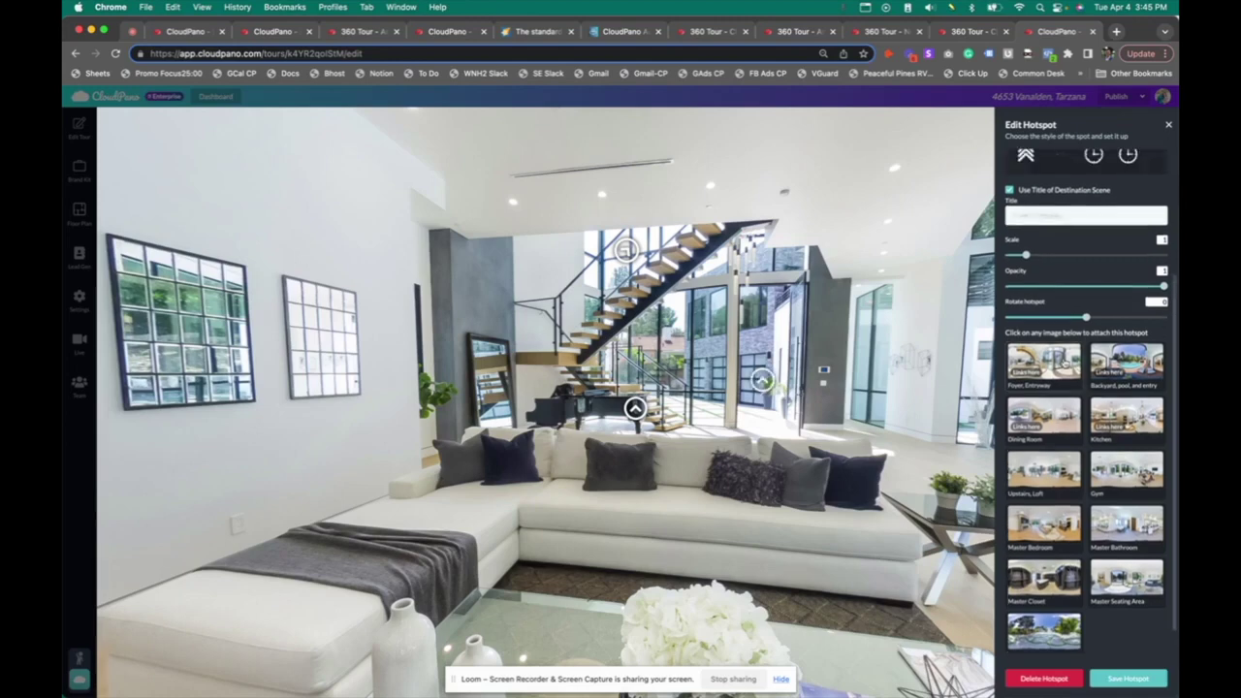
left_click(1064, 368)
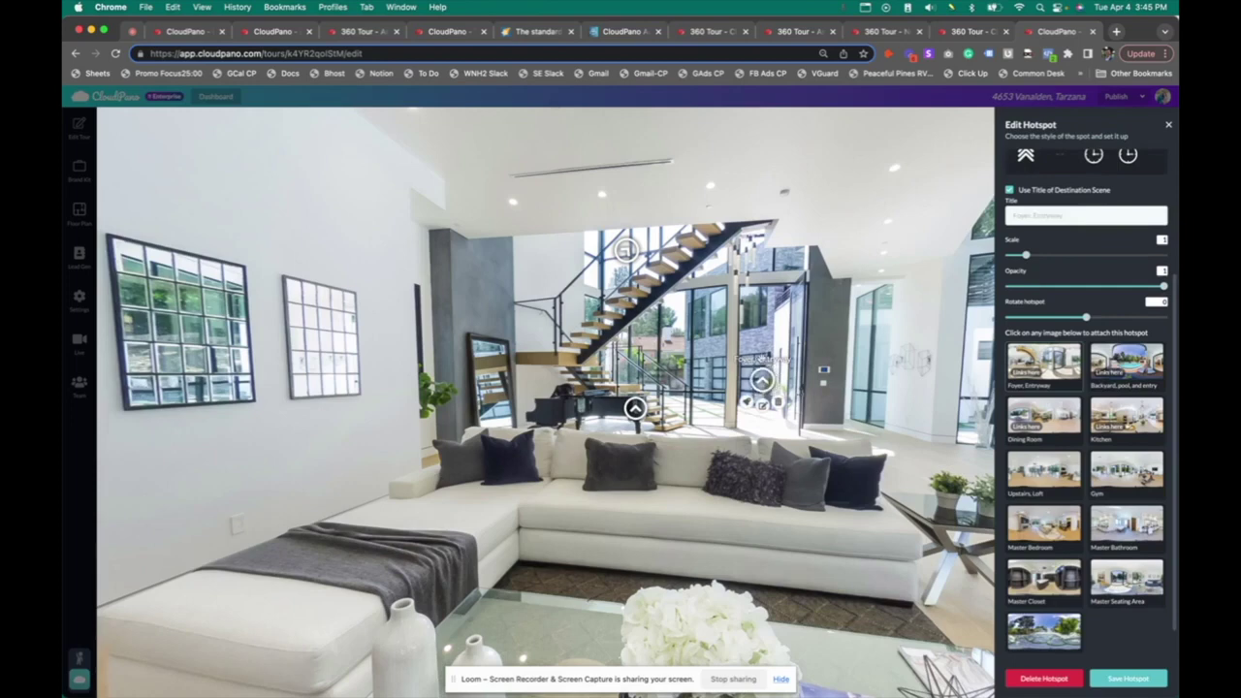
Raise the new hotspot's scale to 3.3 and save it
scroll(1076, 408, "up", 5)
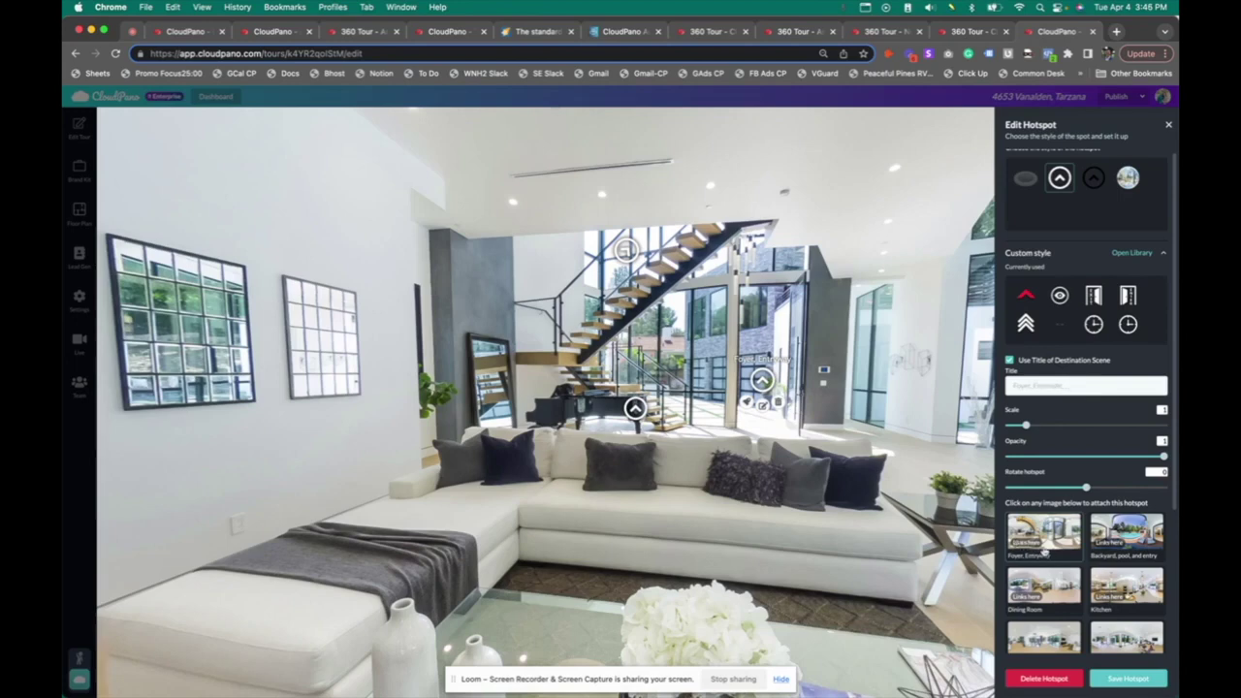
scroll(1047, 551, "down", 2)
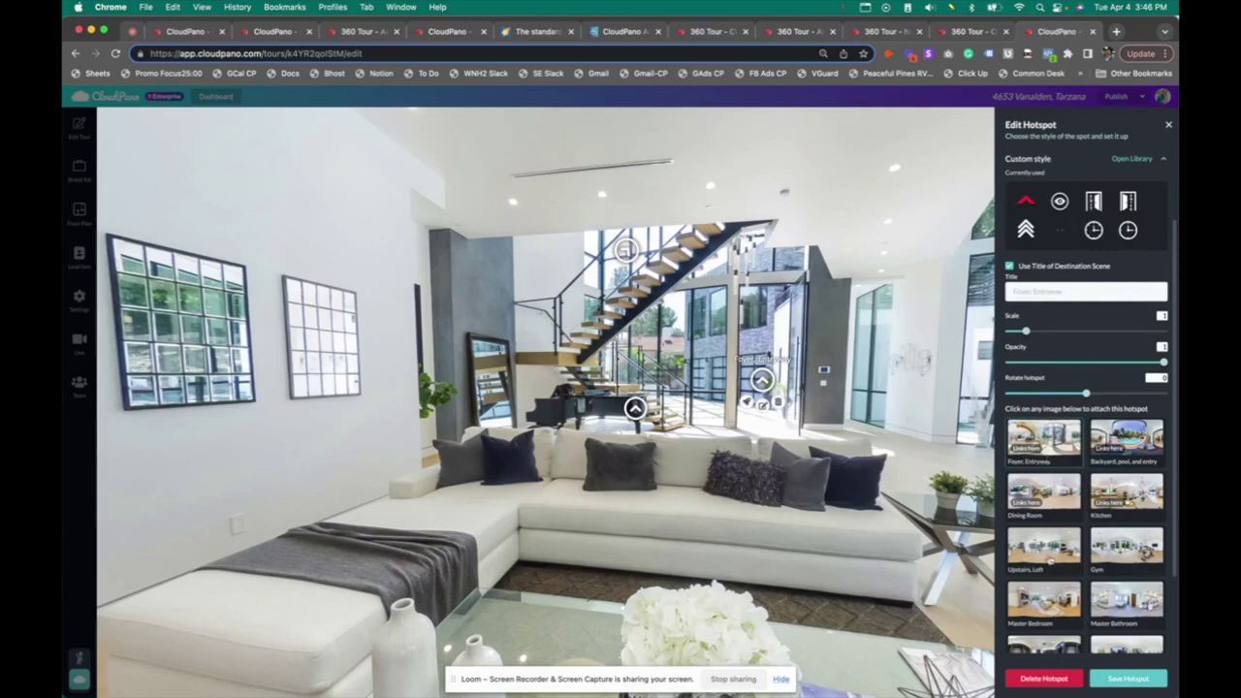
scroll(1049, 561, "down", 3)
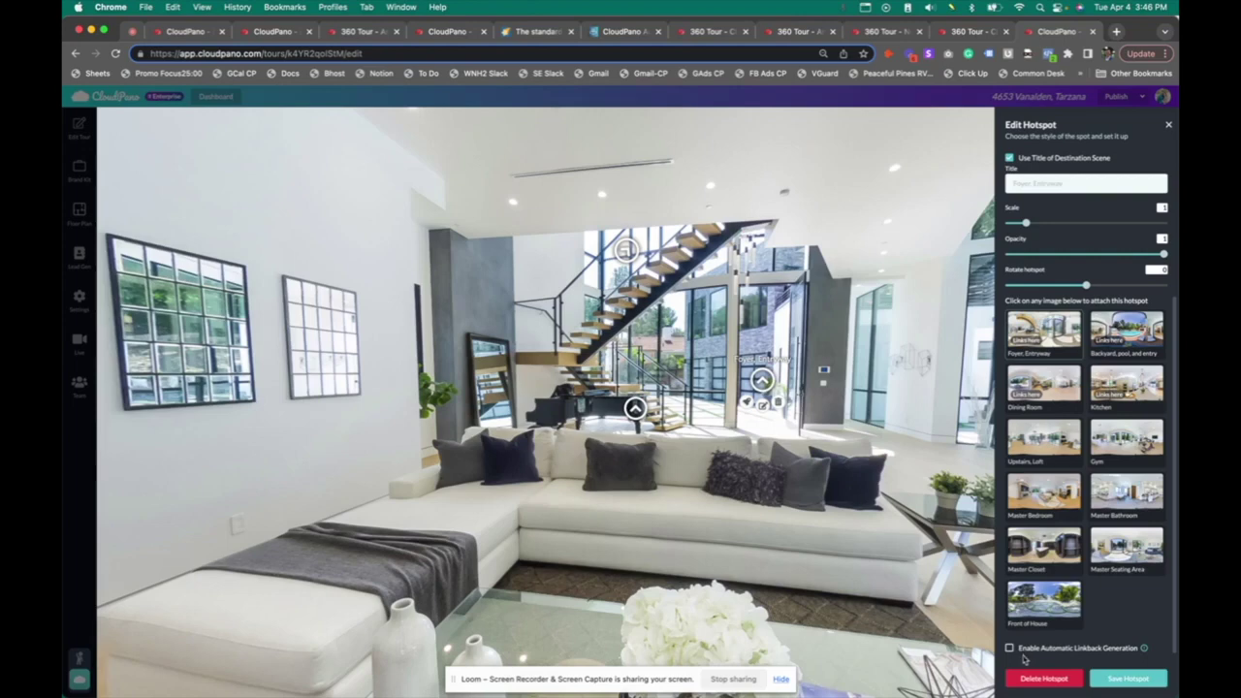
scroll(1033, 592, "up", 5)
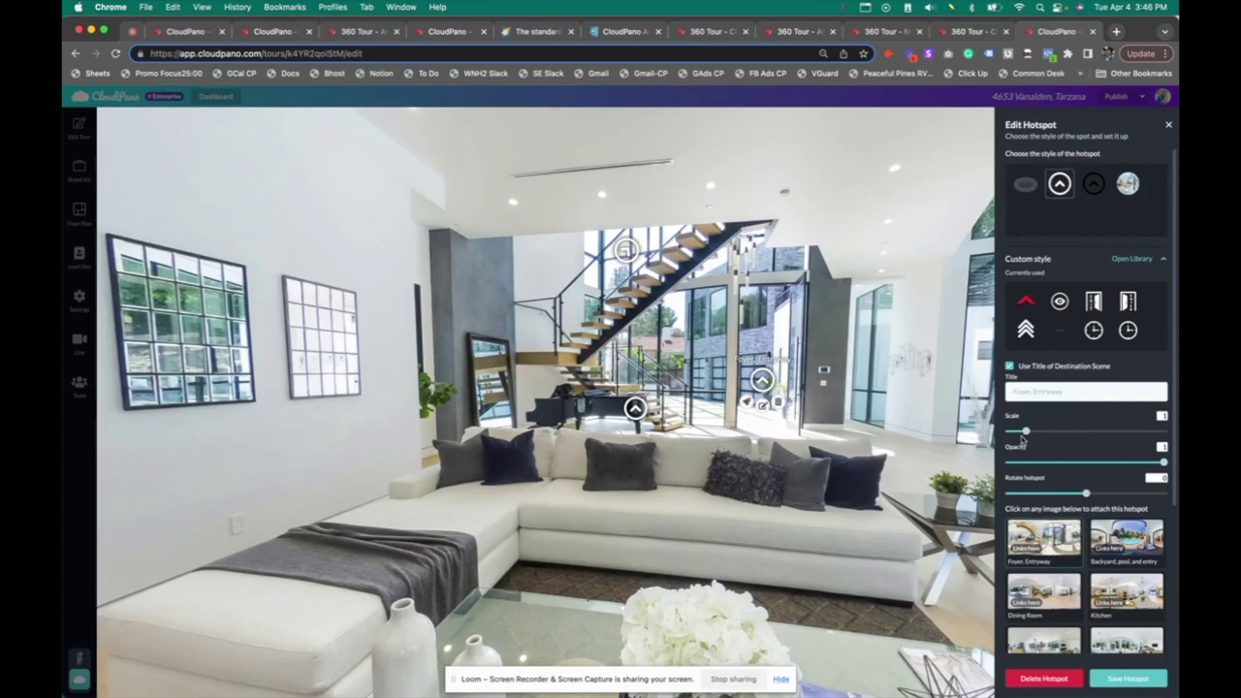
left_click_drag(1031, 433, 1105, 437)
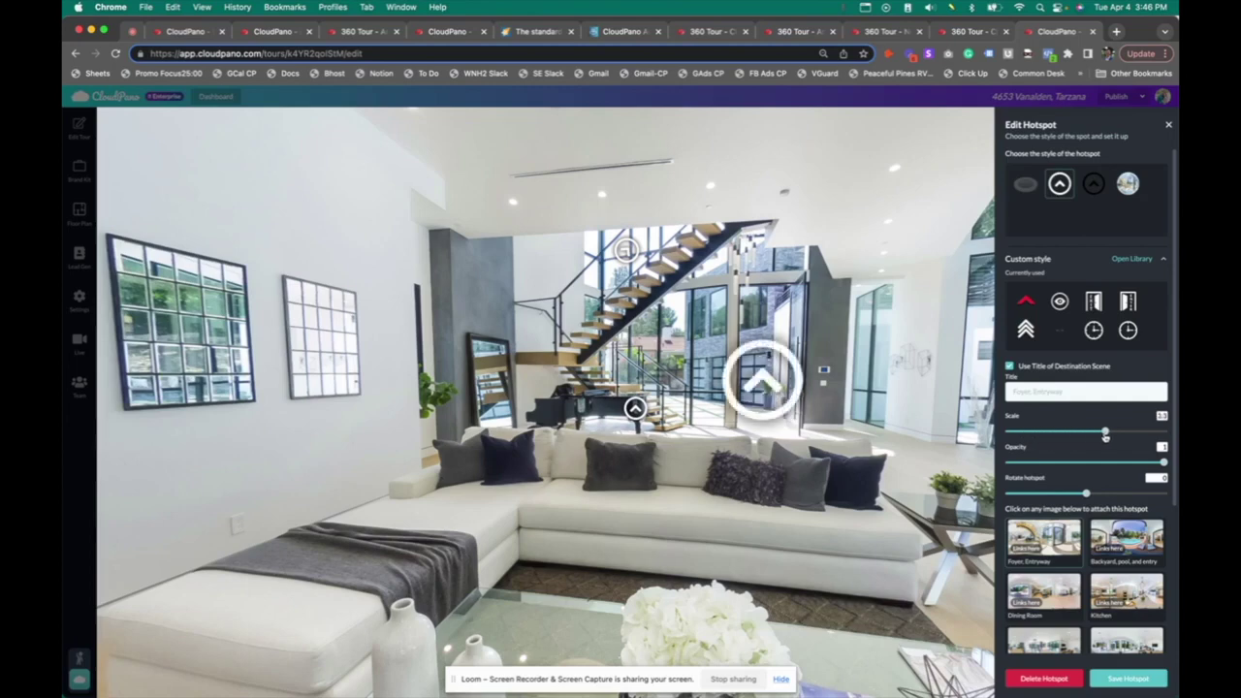
mouse_move(757, 381)
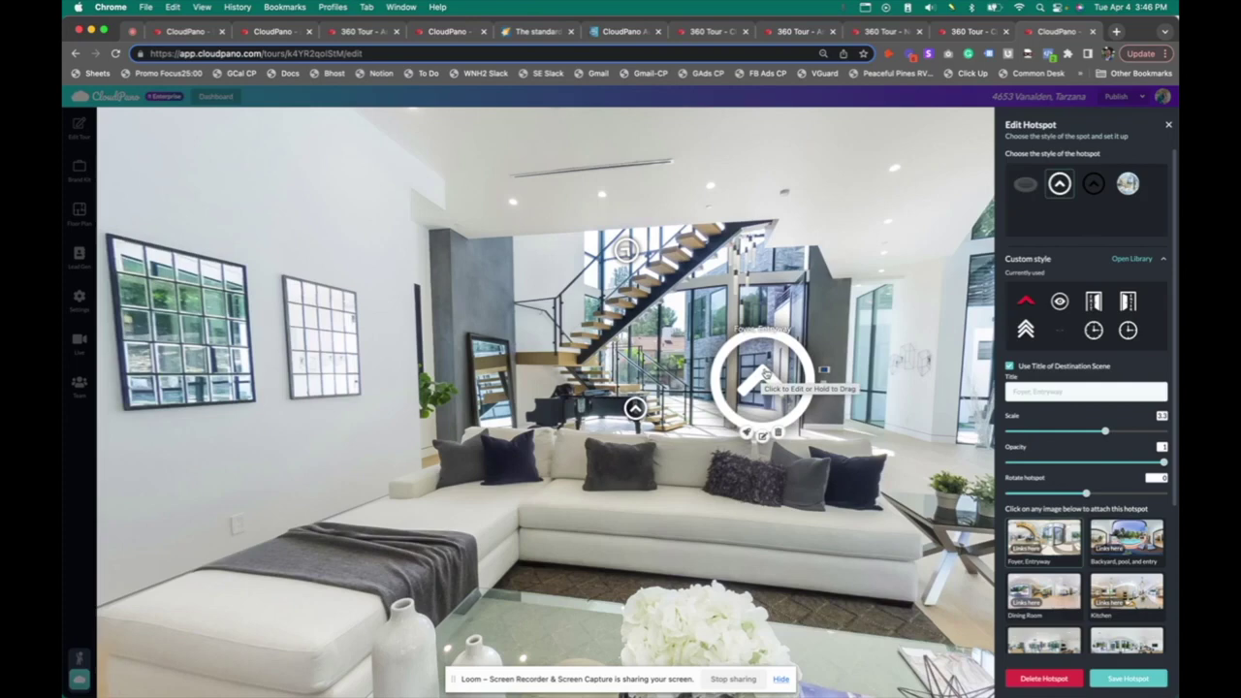
left_click(1162, 685)
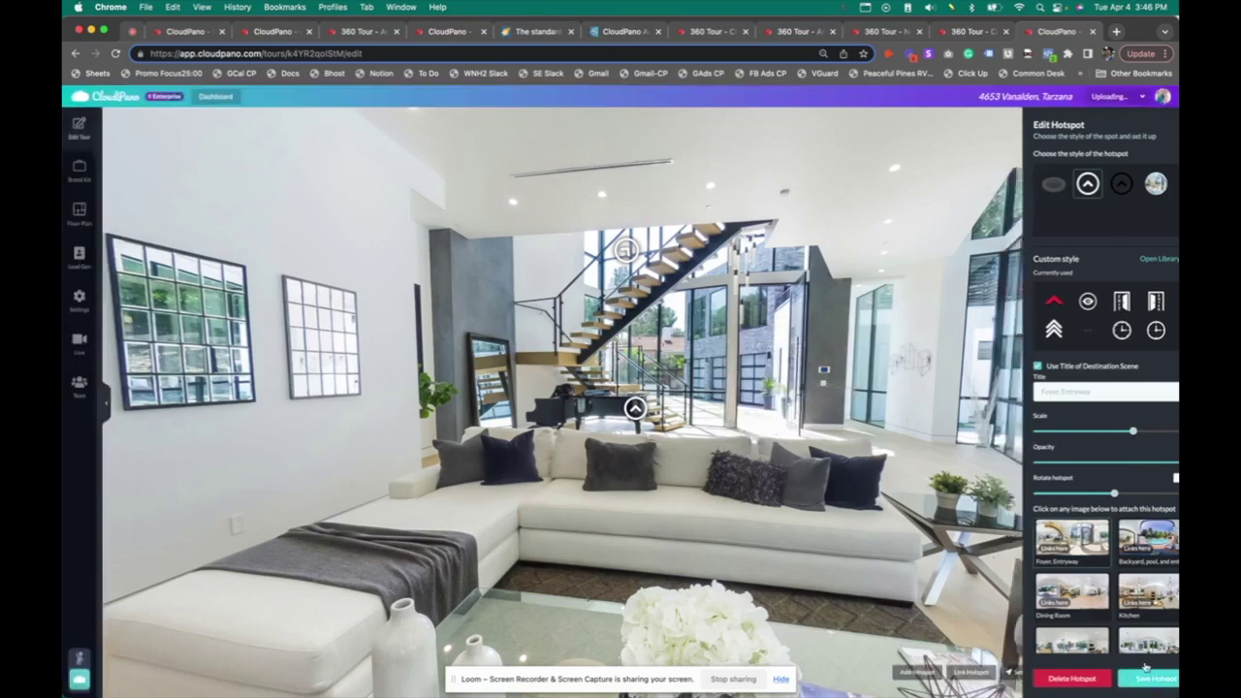
Move the Living Room 1 hotspot onto the foyer floor and restyle it as a flat ring
left_click_drag(786, 395, 888, 599)
left_click_drag(998, 538, 777, 511)
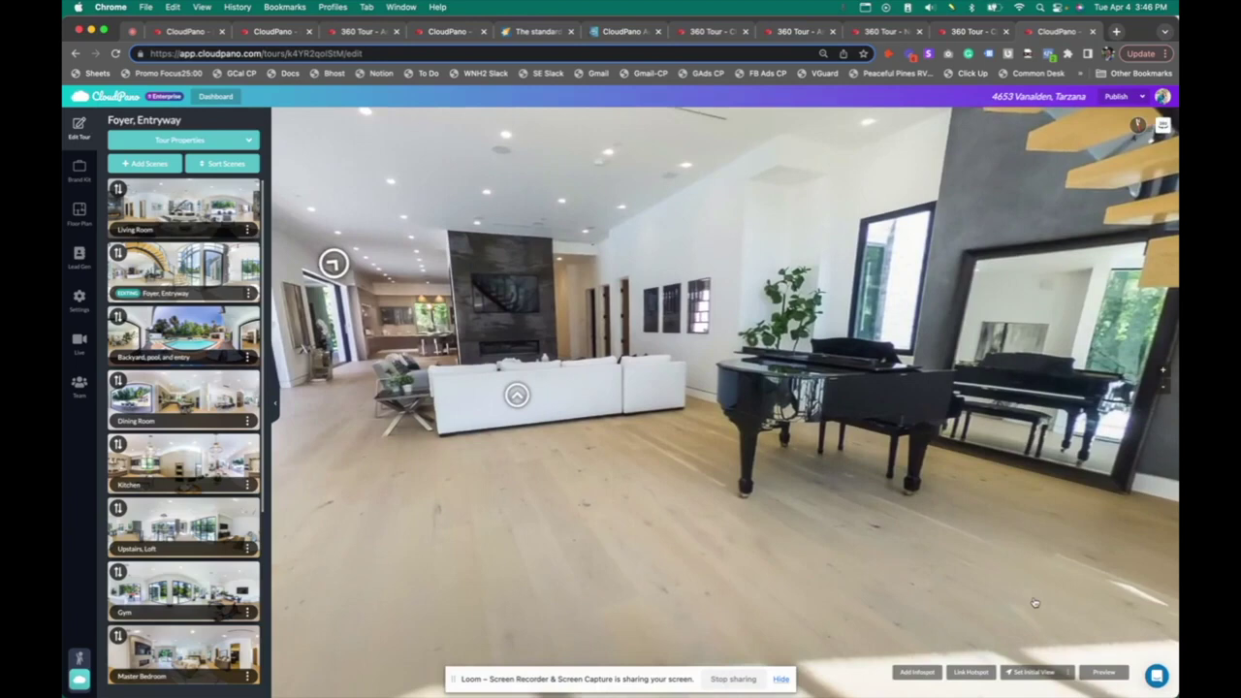
left_click(534, 417)
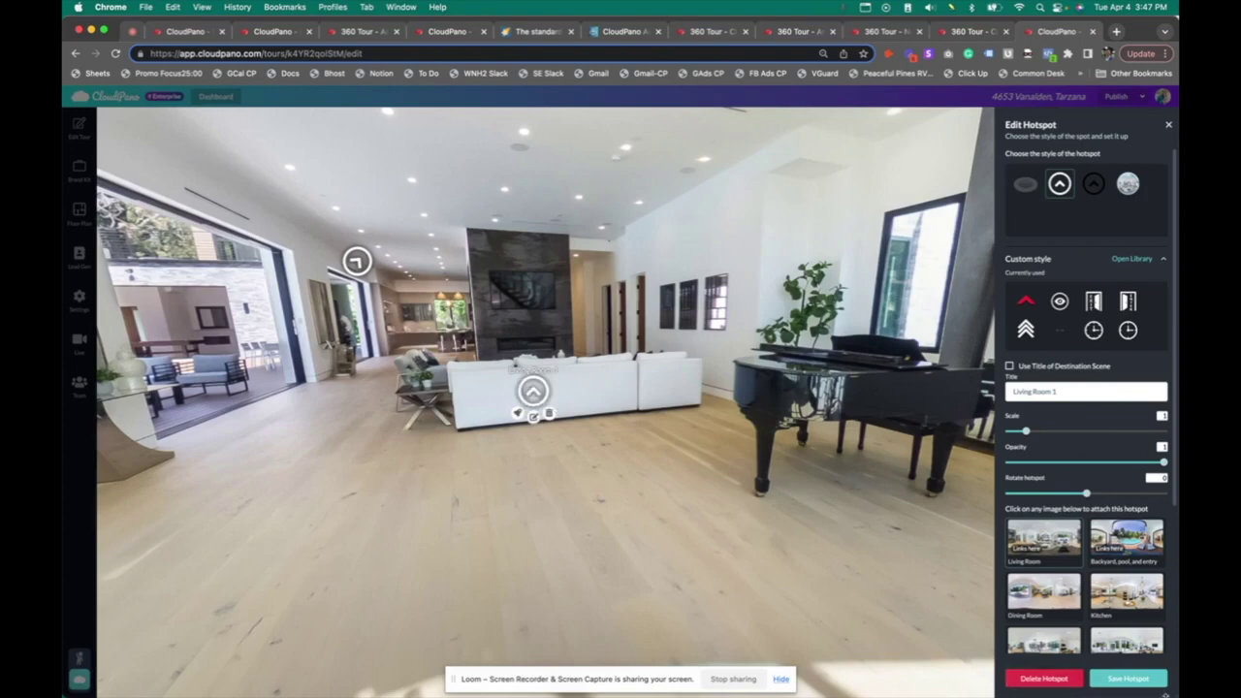
left_click(1128, 678)
left_click_drag(533, 390, 578, 491)
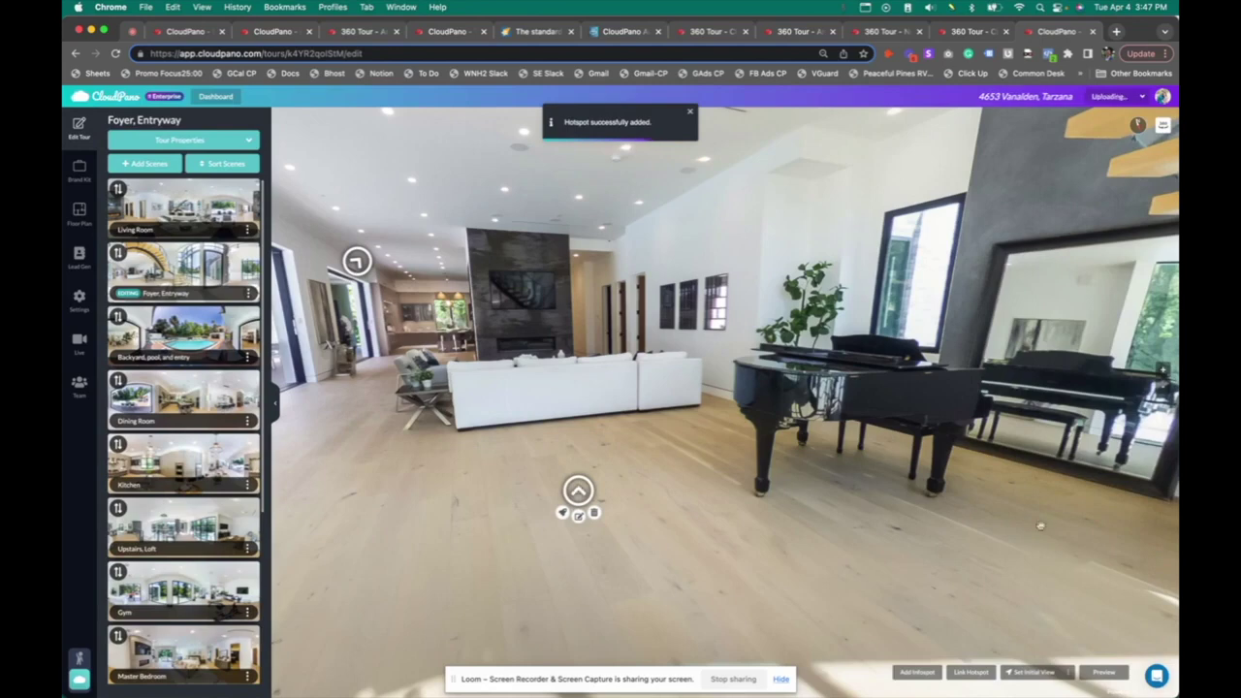
left_click(578, 515)
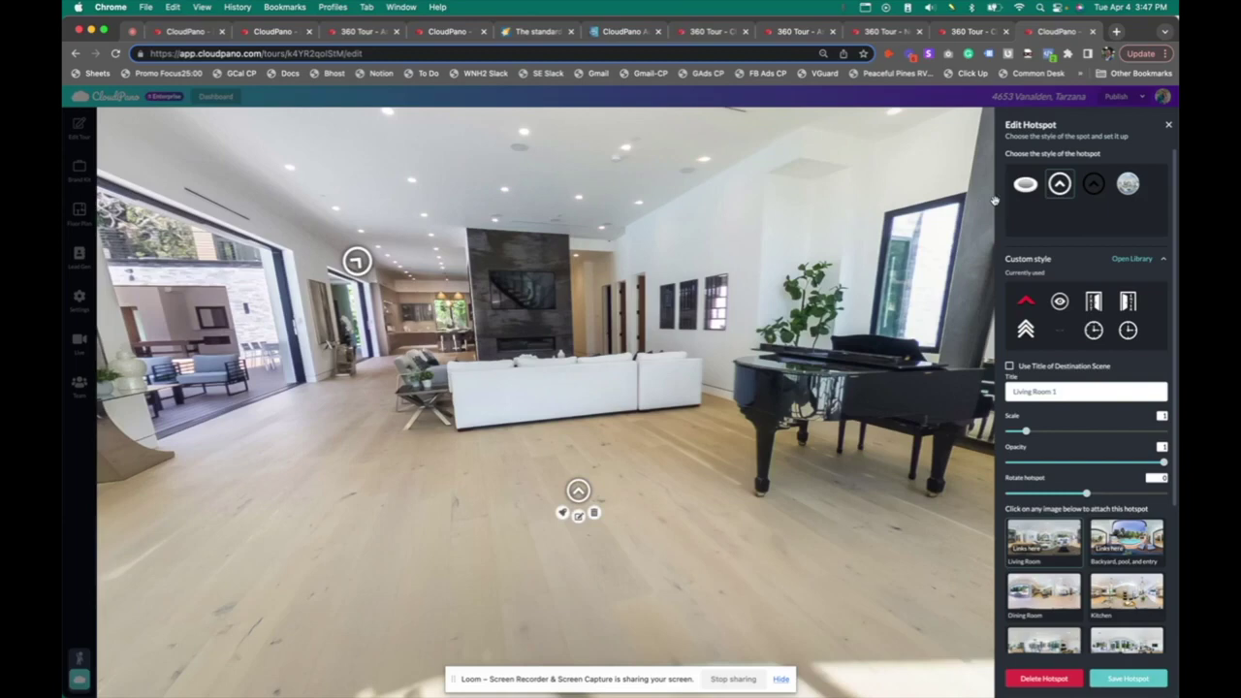
left_click(1025, 183)
mouse_move(586, 493)
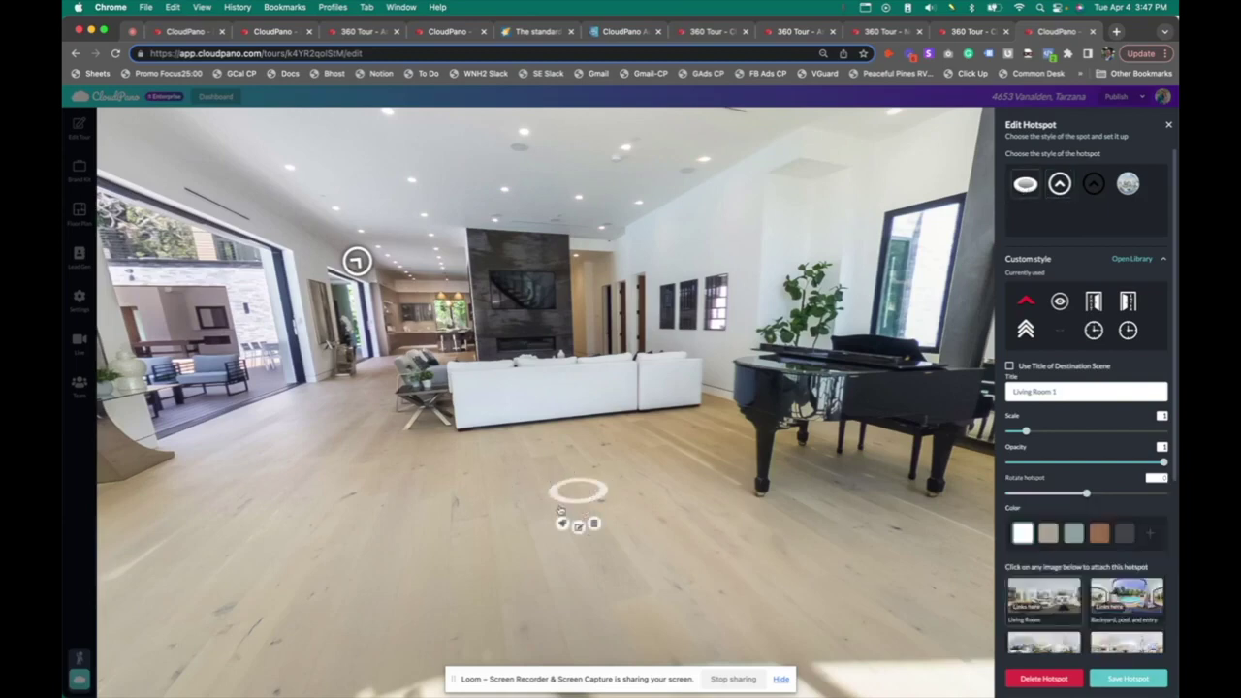
left_click(1124, 684)
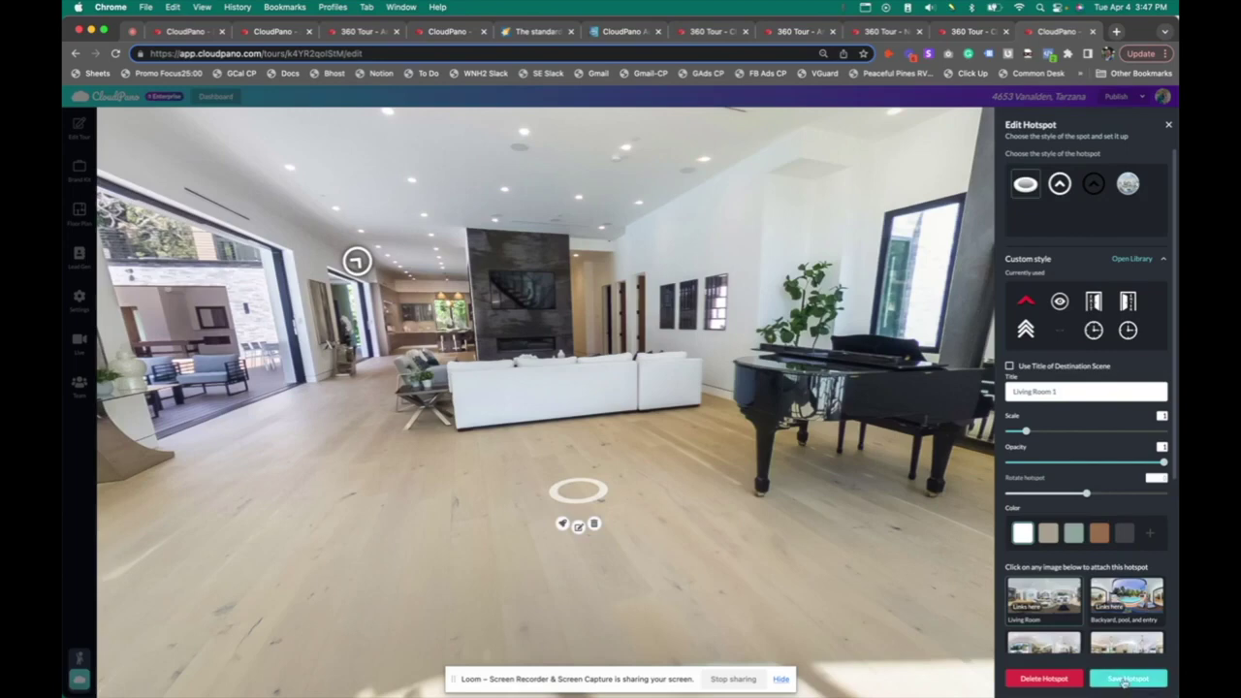
left_click_drag(573, 501, 474, 496)
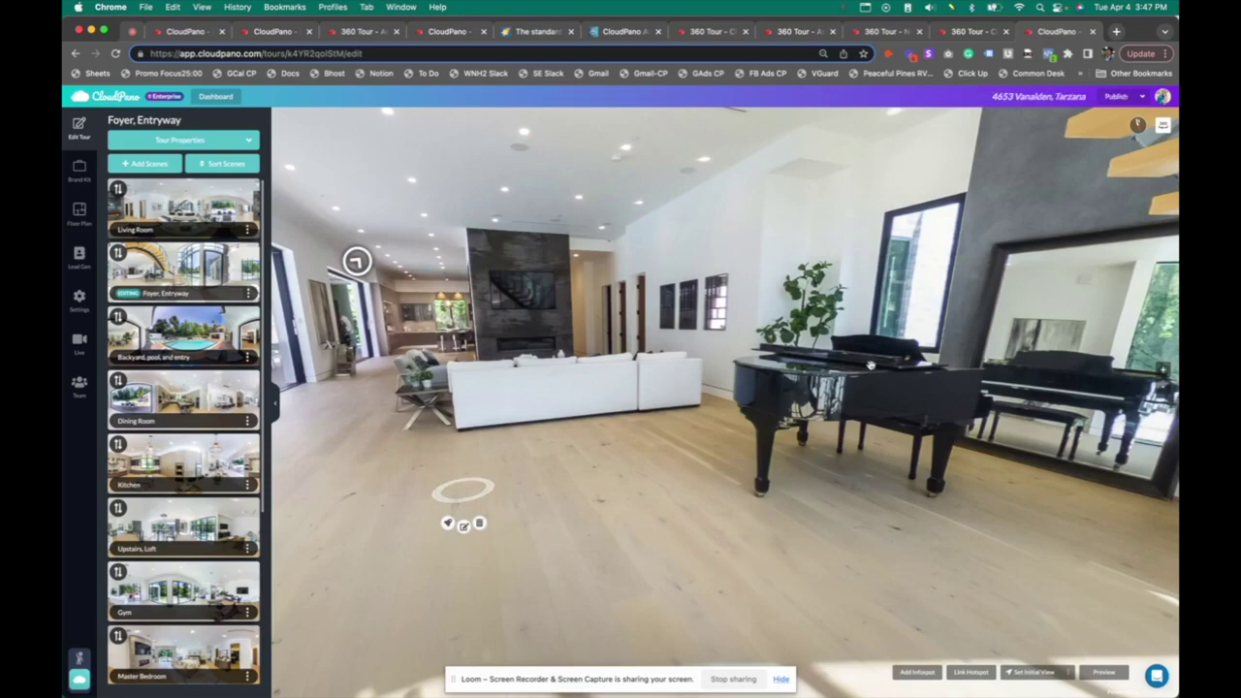
Lower the Kitchen hotspot and set the pool-window view as the foyer's starting view
left_click_drag(685, 504, 659, 320)
left_click_drag(626, 264, 633, 291)
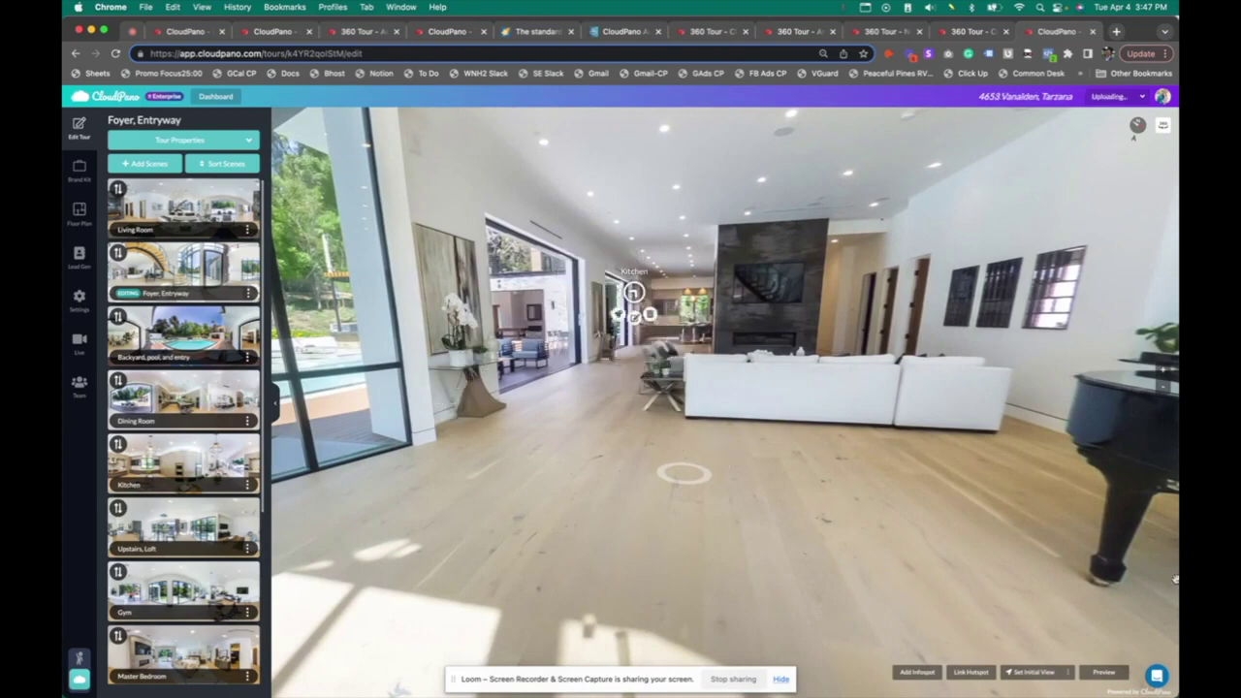
left_click(1025, 676)
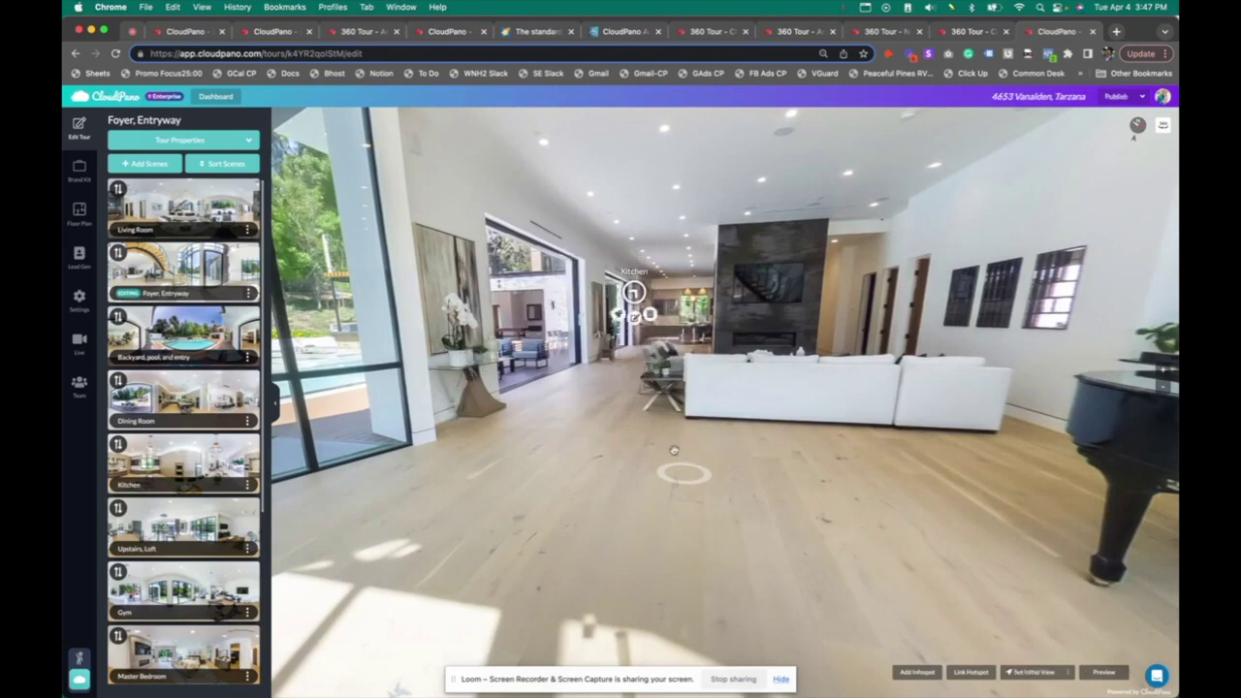
Restyle the floor hotspot as a chevron arrow at scale 1.4, rotation 63, and save it
left_click(685, 511)
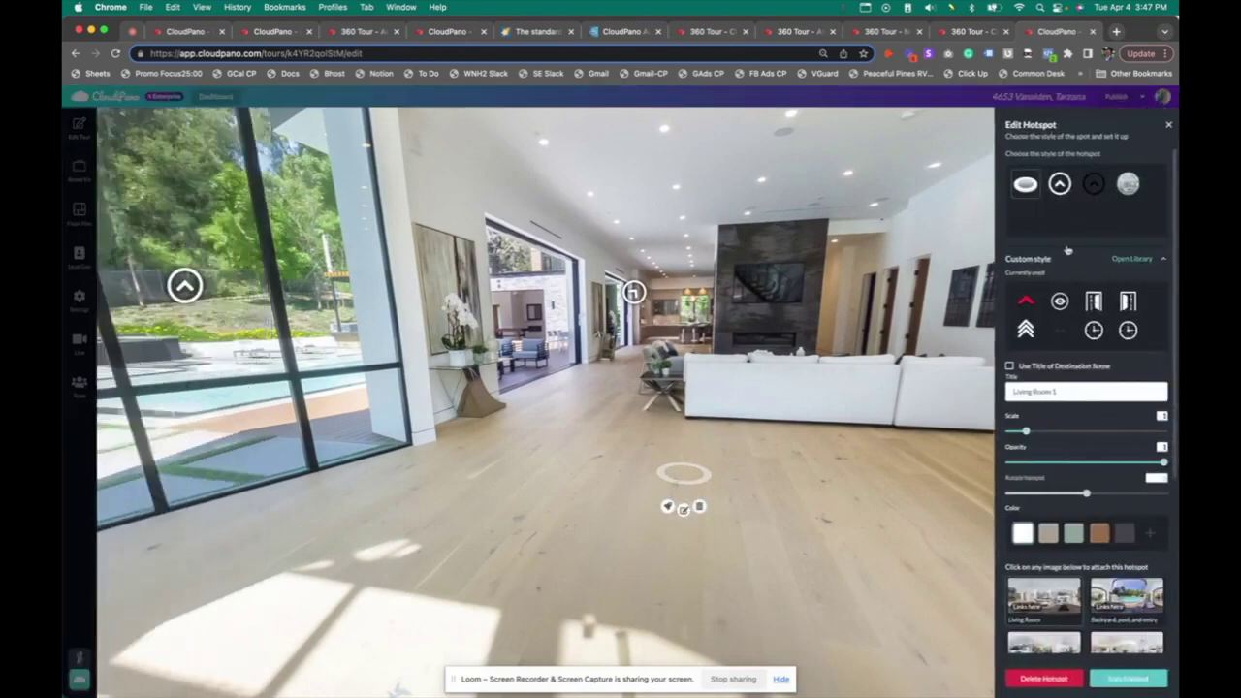
left_click(1060, 184)
mouse_move(684, 484)
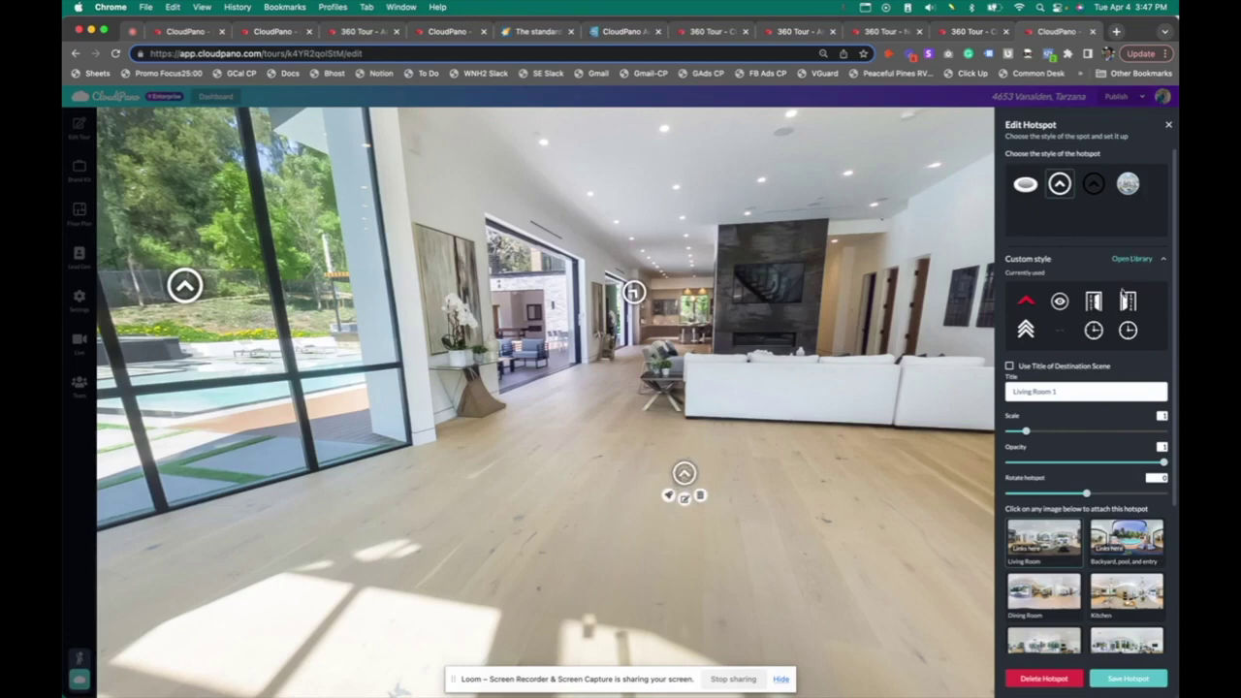
left_click_drag(1026, 432, 1071, 432)
left_click_drag(1151, 466, 1089, 468)
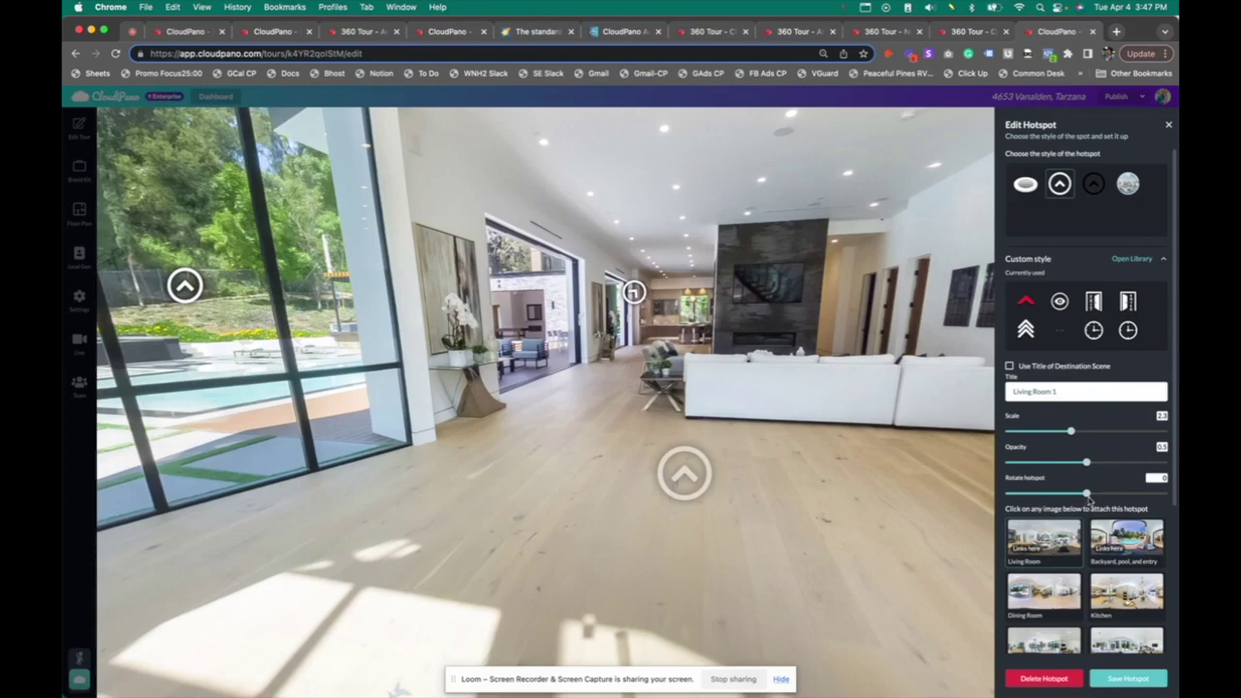
left_click_drag(1087, 498, 1054, 501)
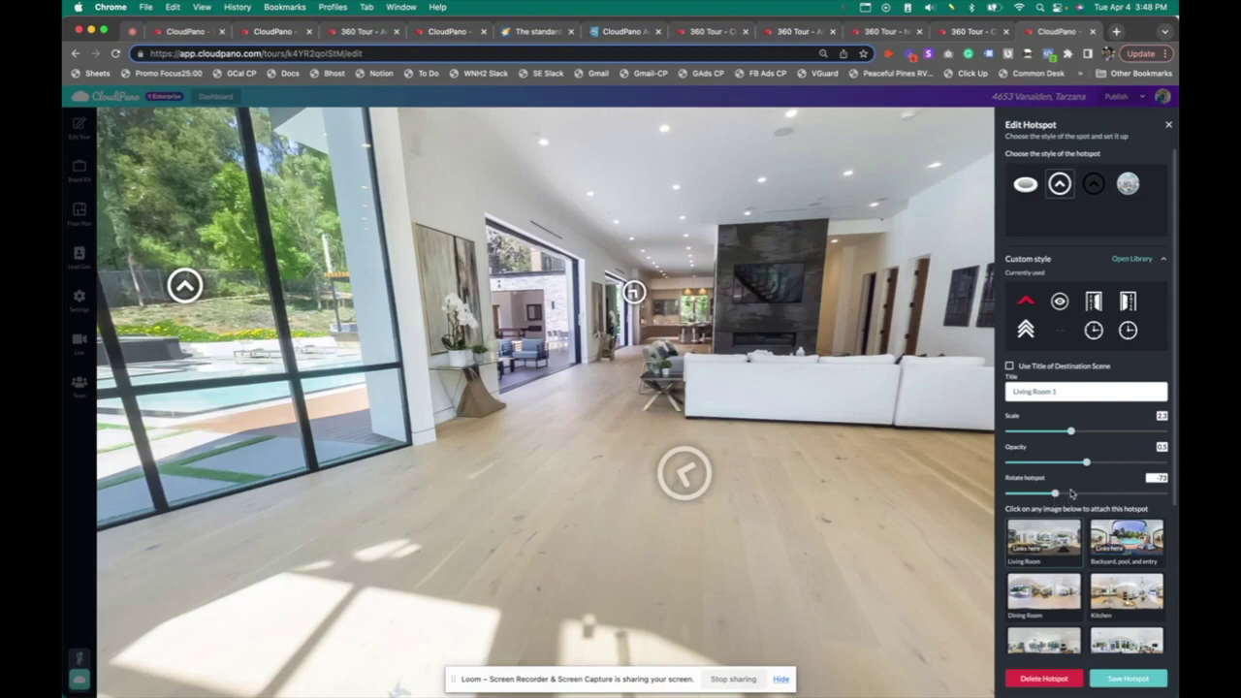
left_click(1026, 331)
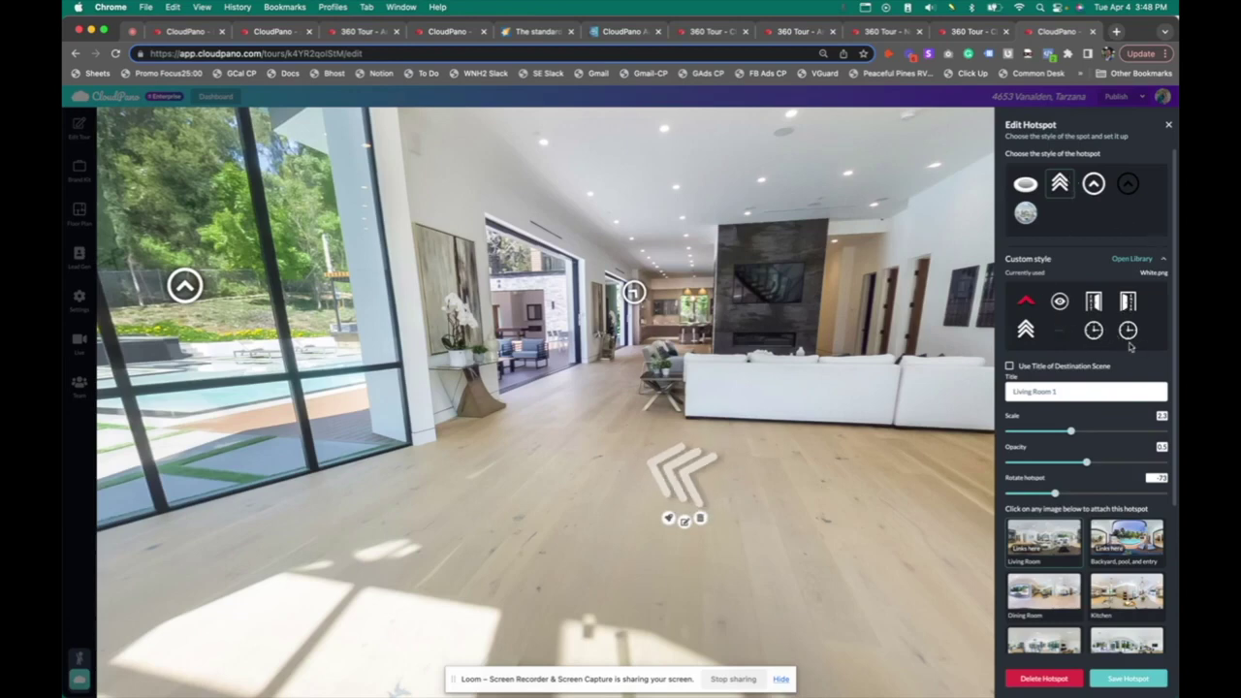
left_click_drag(1059, 494, 1114, 498)
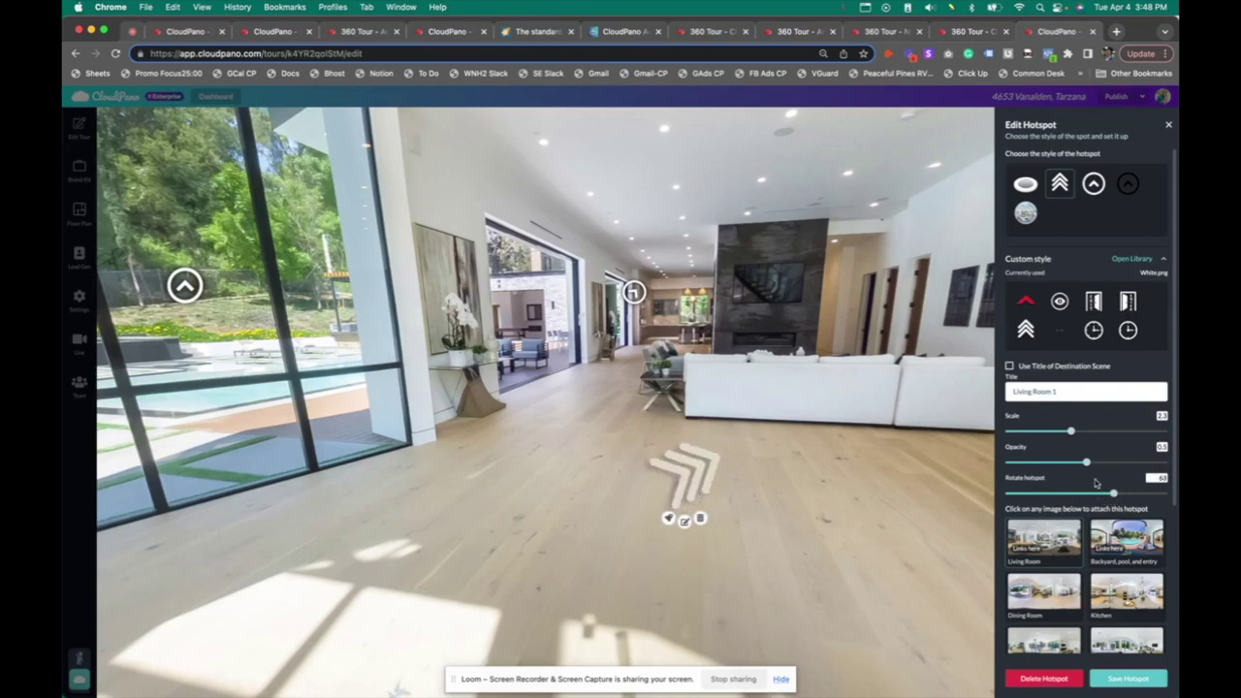
left_click_drag(1071, 435, 1110, 466)
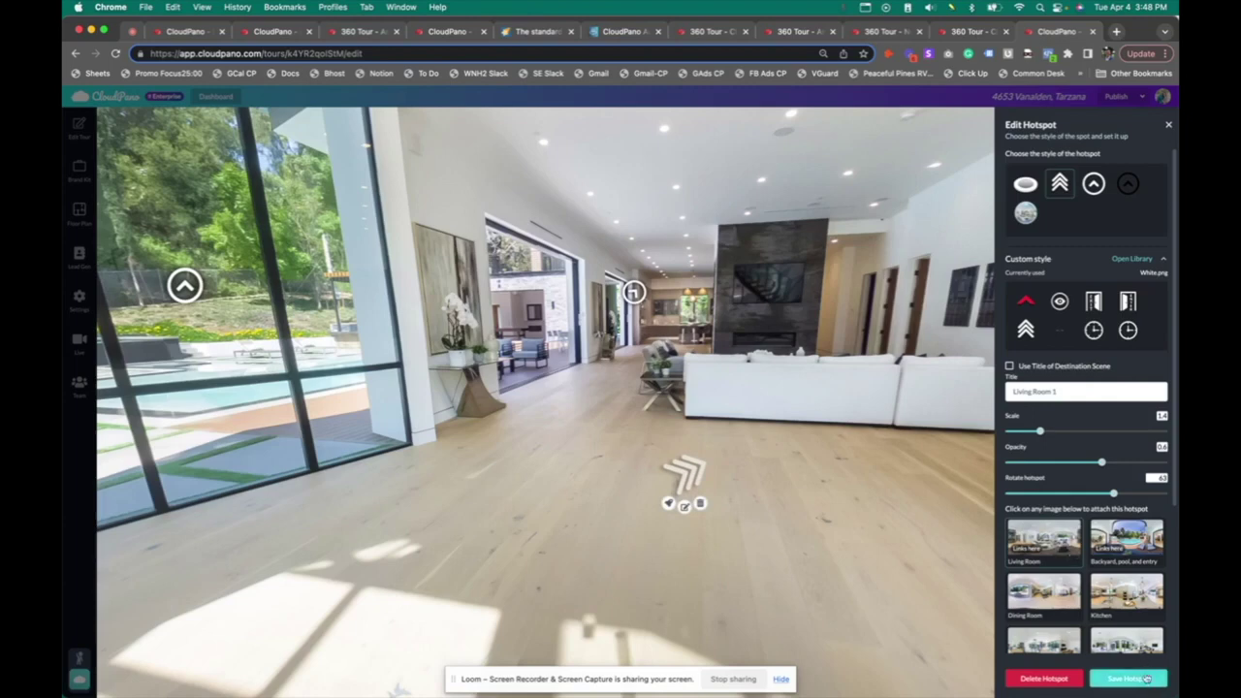
left_click(1135, 679)
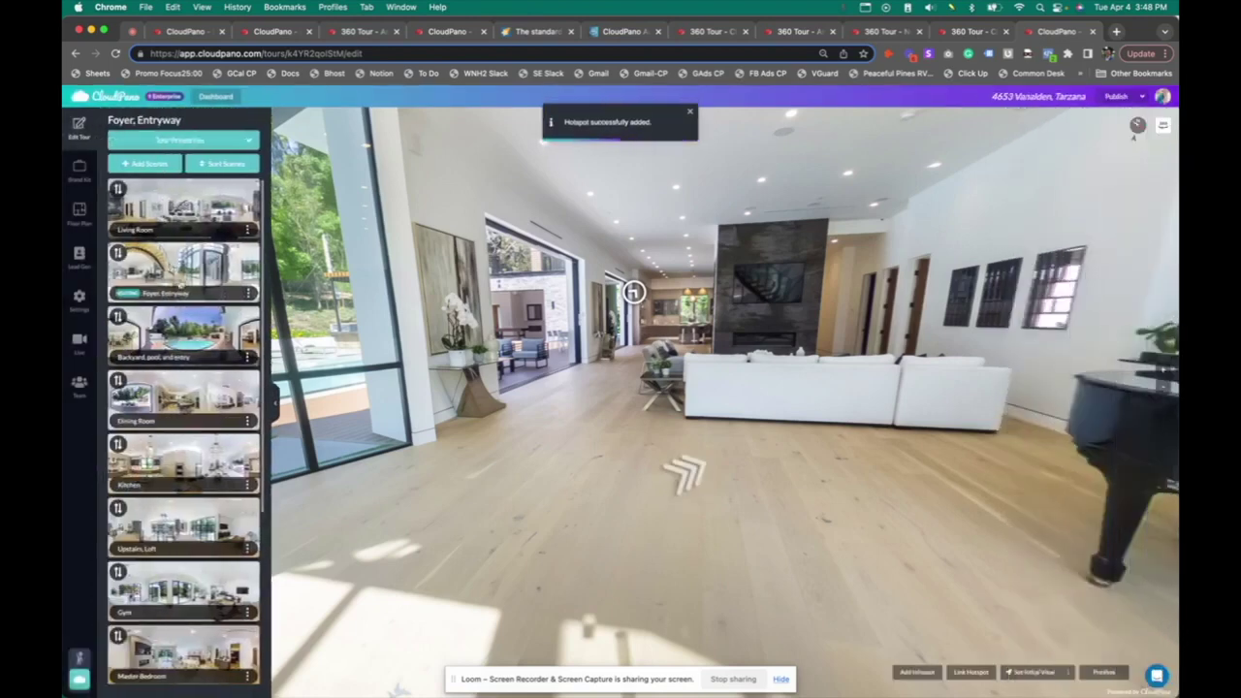
In the published view, walk from Foyer, Entryway via the floor chevron into the Living Room, then resume editing
left_click(1113, 97)
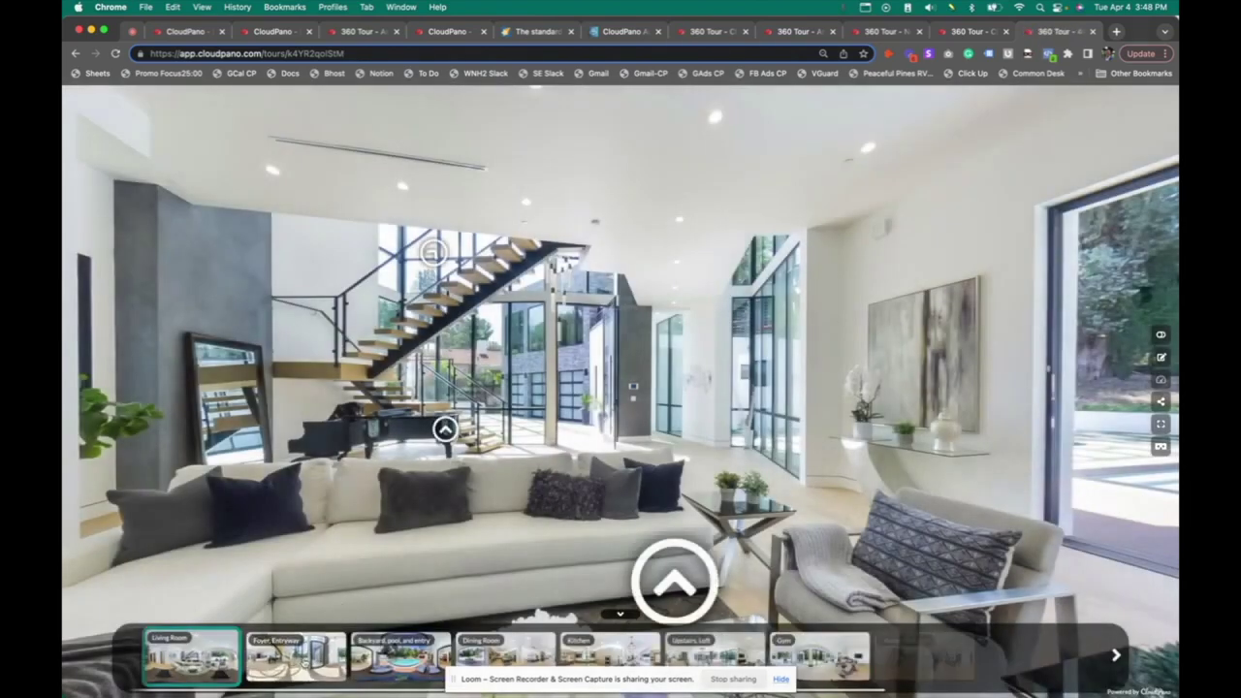
left_click(445, 428)
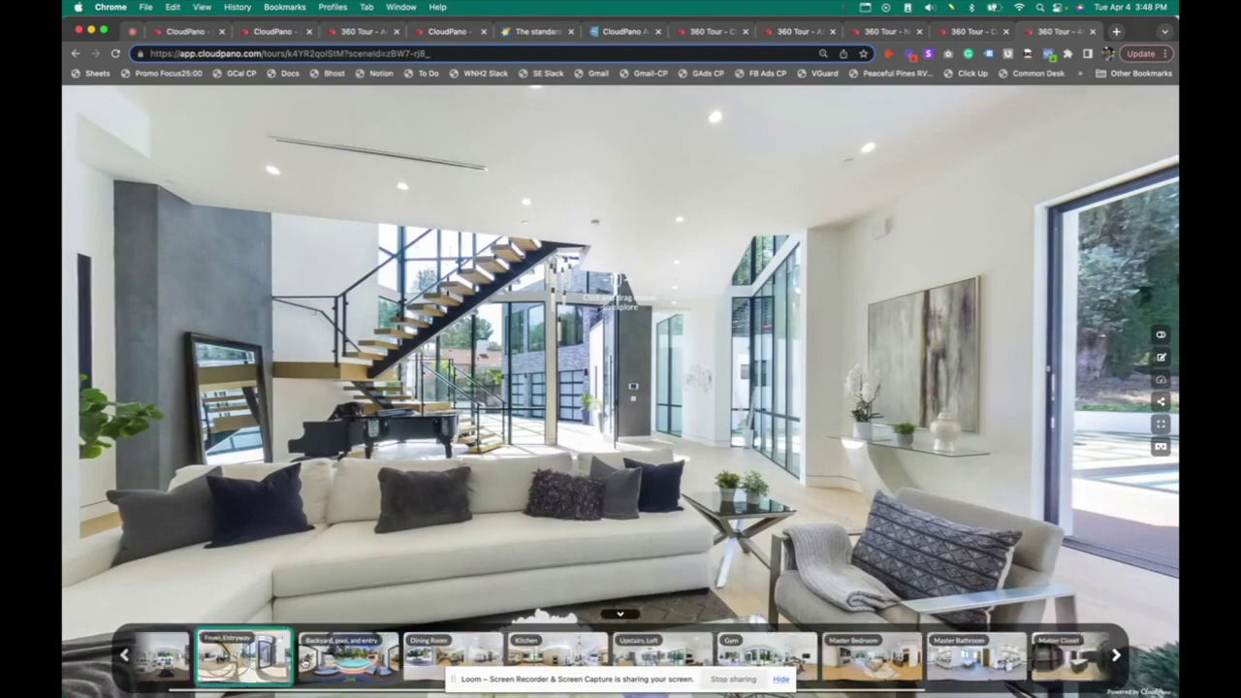
left_click_drag(526, 451, 655, 412)
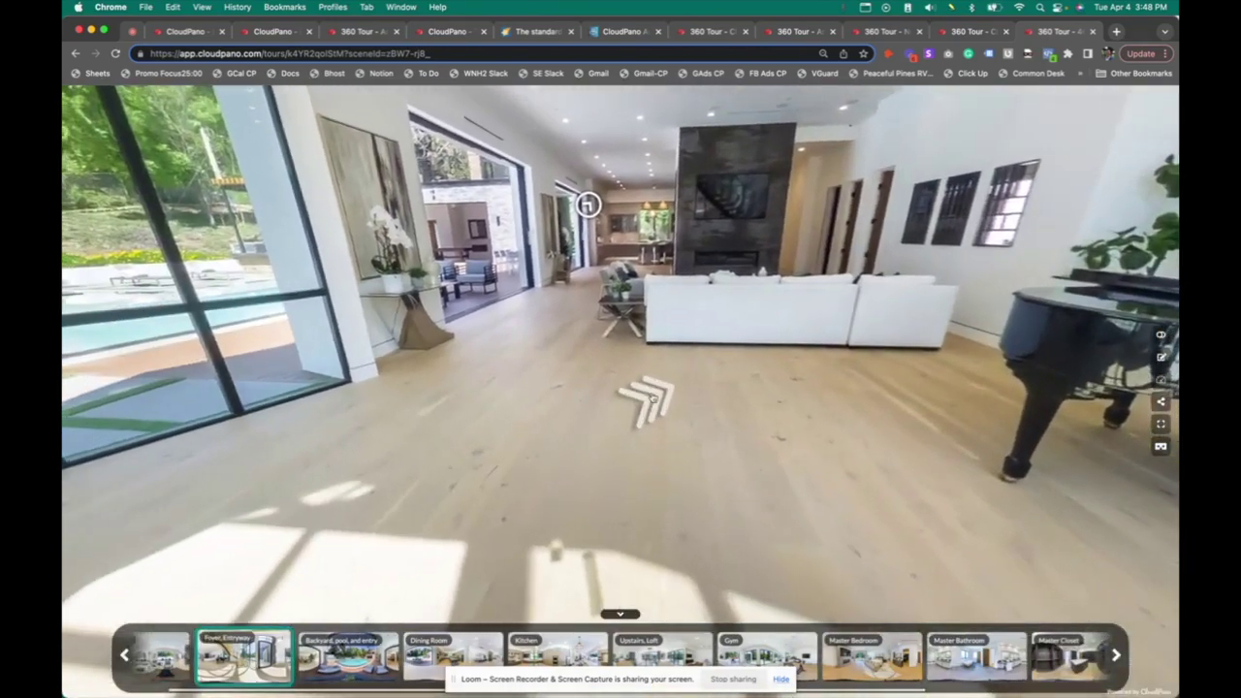
left_click_drag(812, 399, 753, 515)
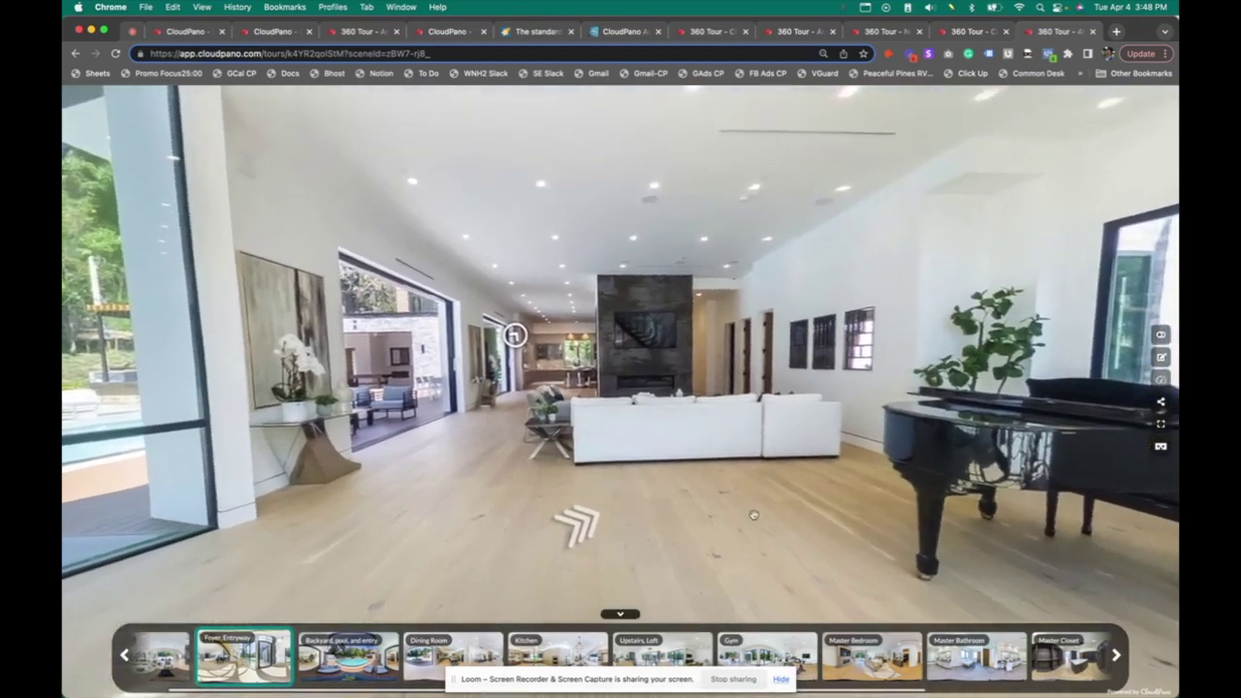
left_click(579, 525)
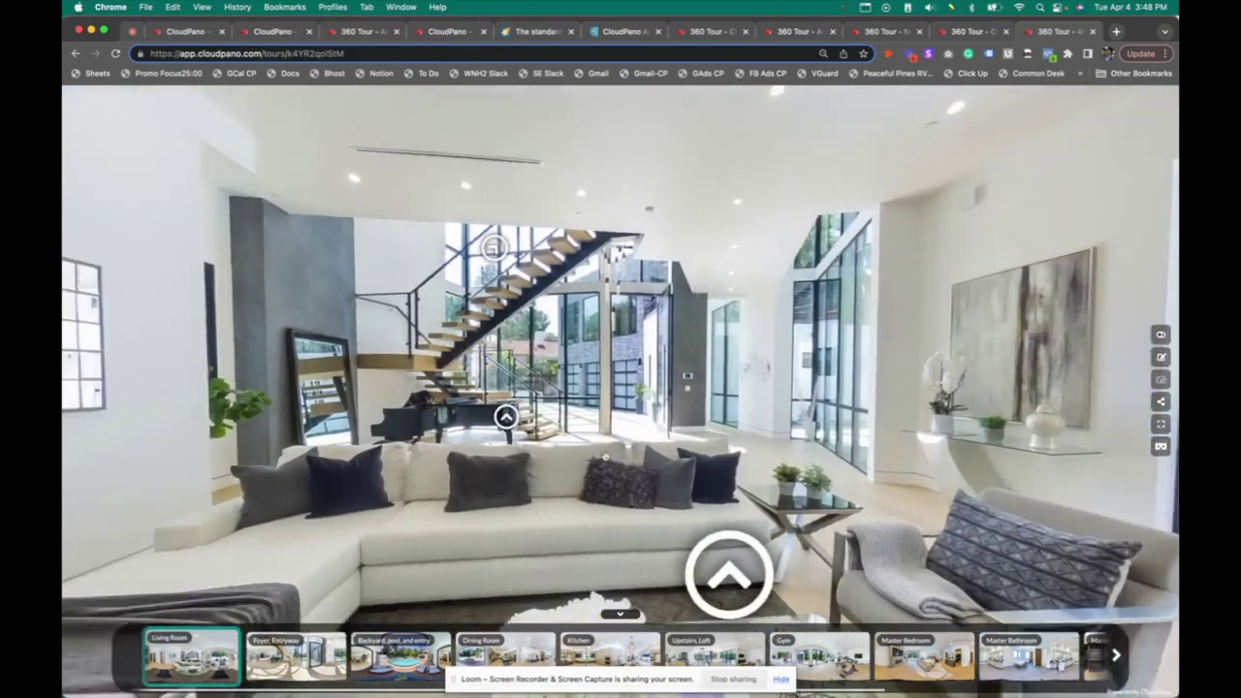
left_click_drag(729, 574, 817, 517)
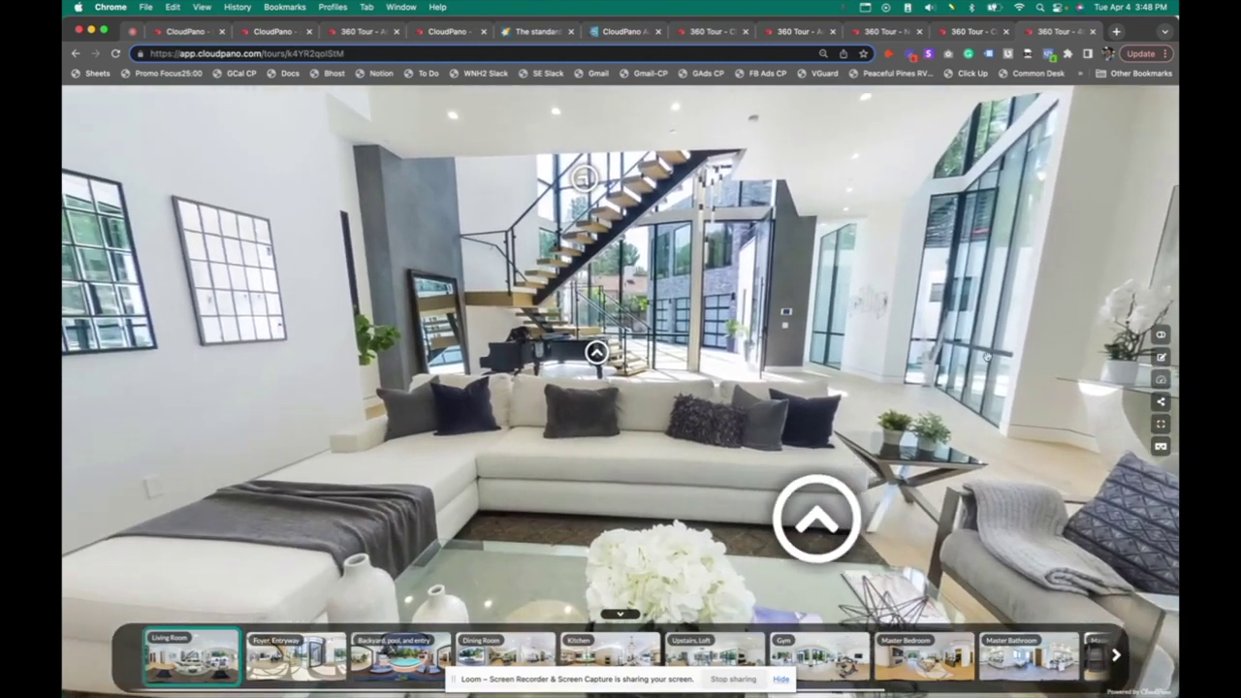
left_click(1161, 358)
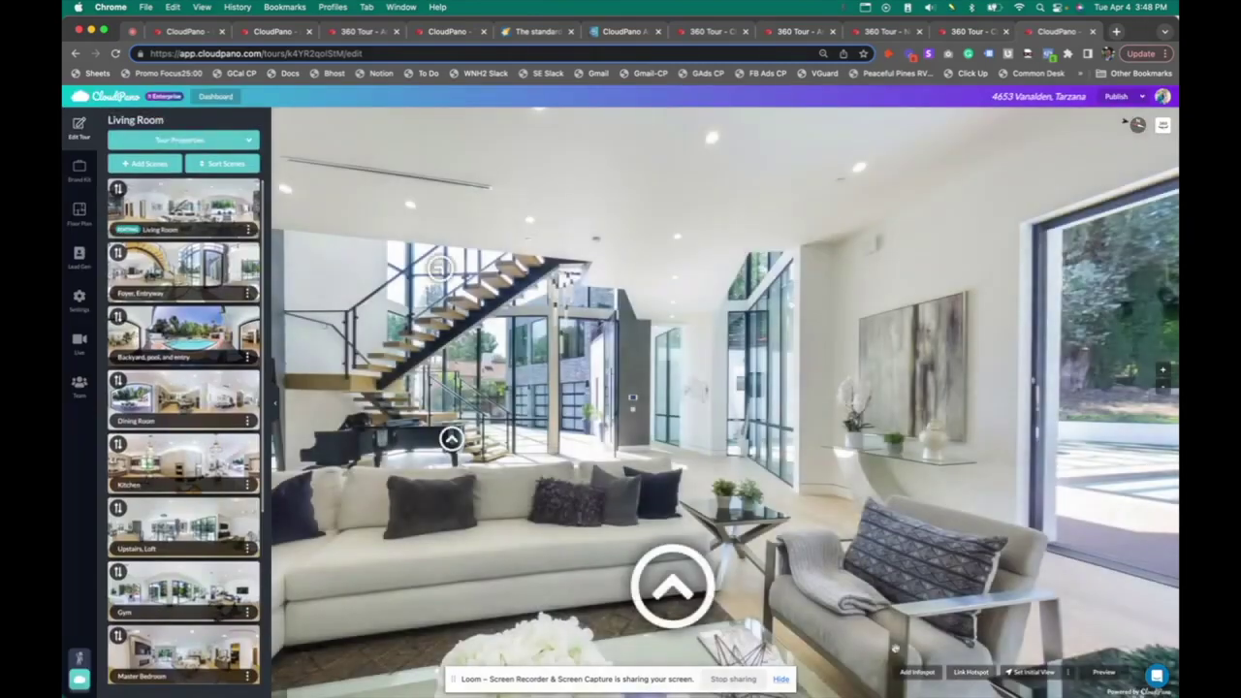
Add an infospot beside the Living Room glass doorway and open the custom icon library
left_click(931, 675)
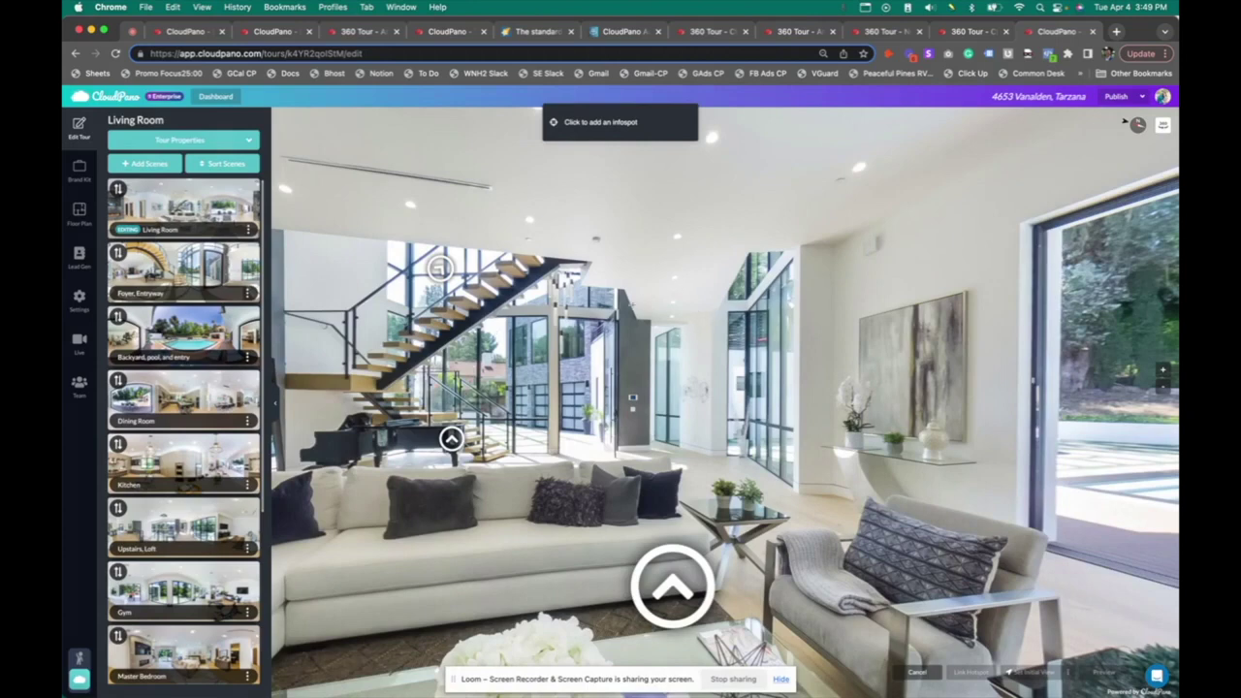
left_click(627, 385)
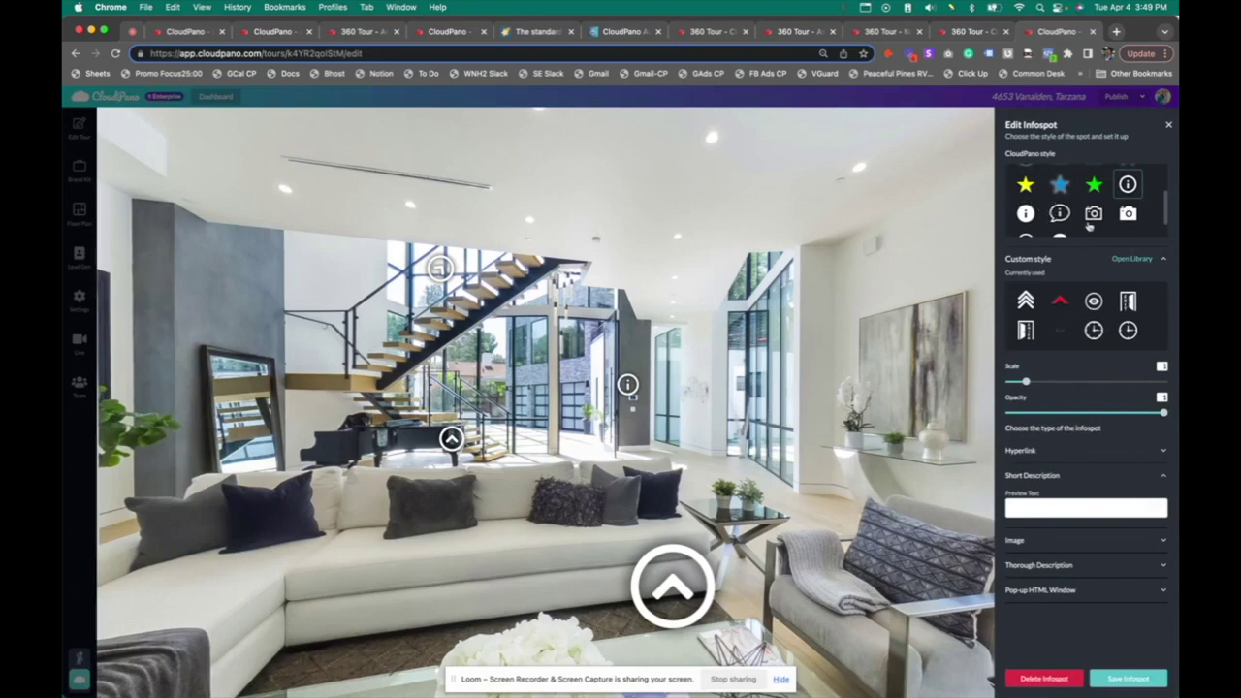
scroll(1089, 218, "down", 1)
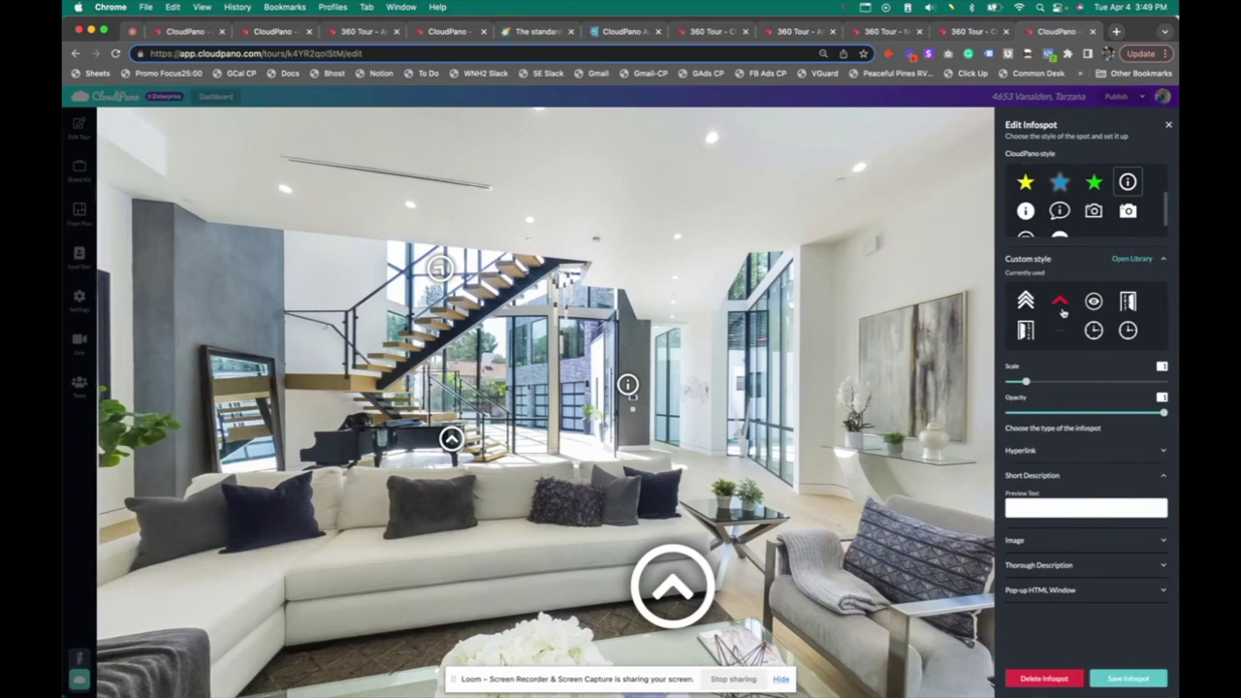
left_click(1131, 259)
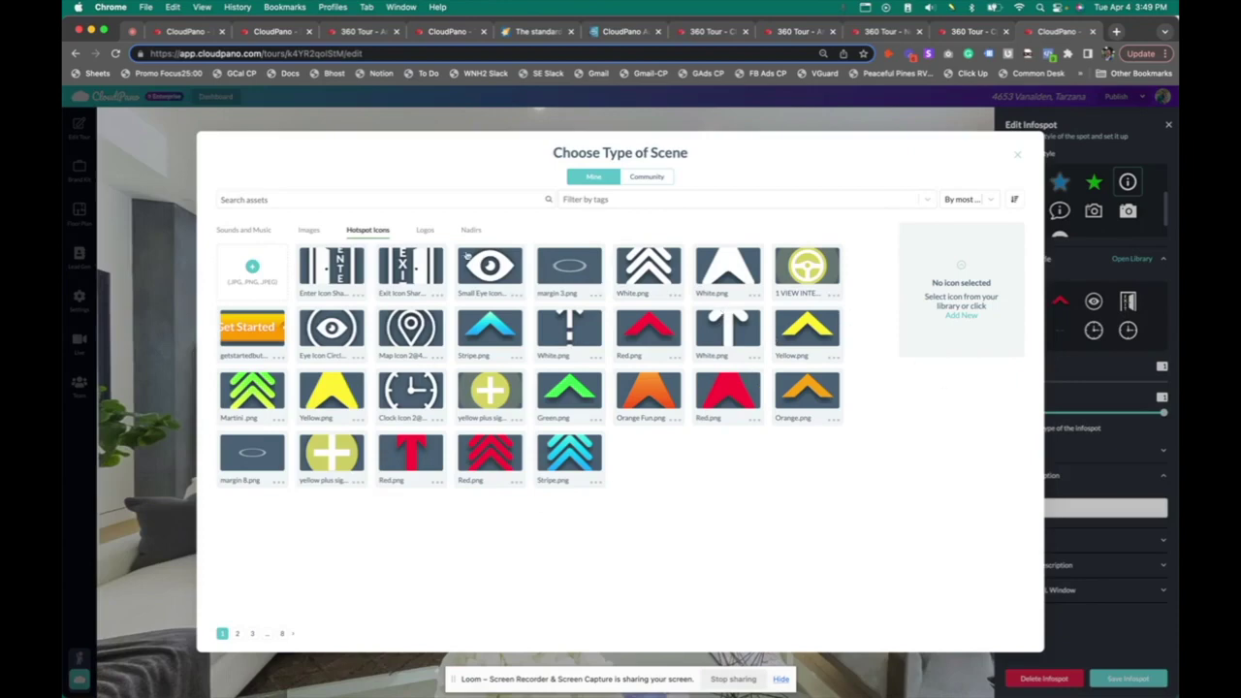
After browsing Images and Logos, apply the yellow plus sign from Hotspot Icons to the infospot
left_click(309, 232)
left_click(424, 231)
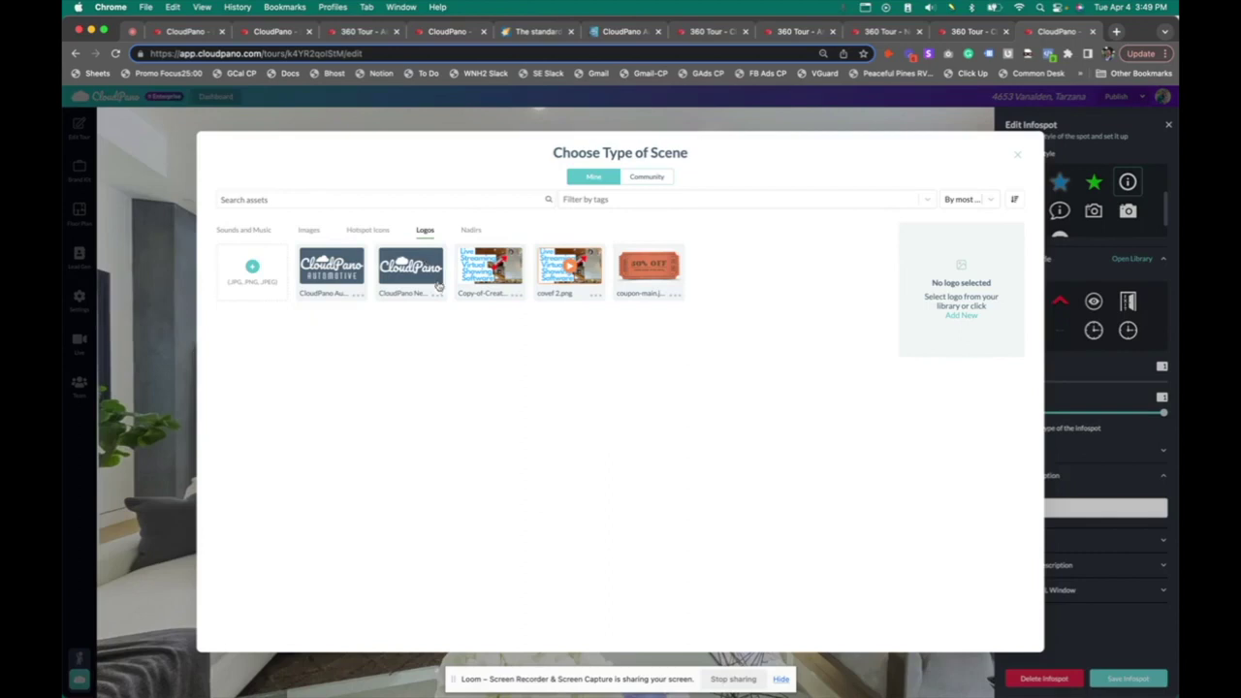
left_click(368, 231)
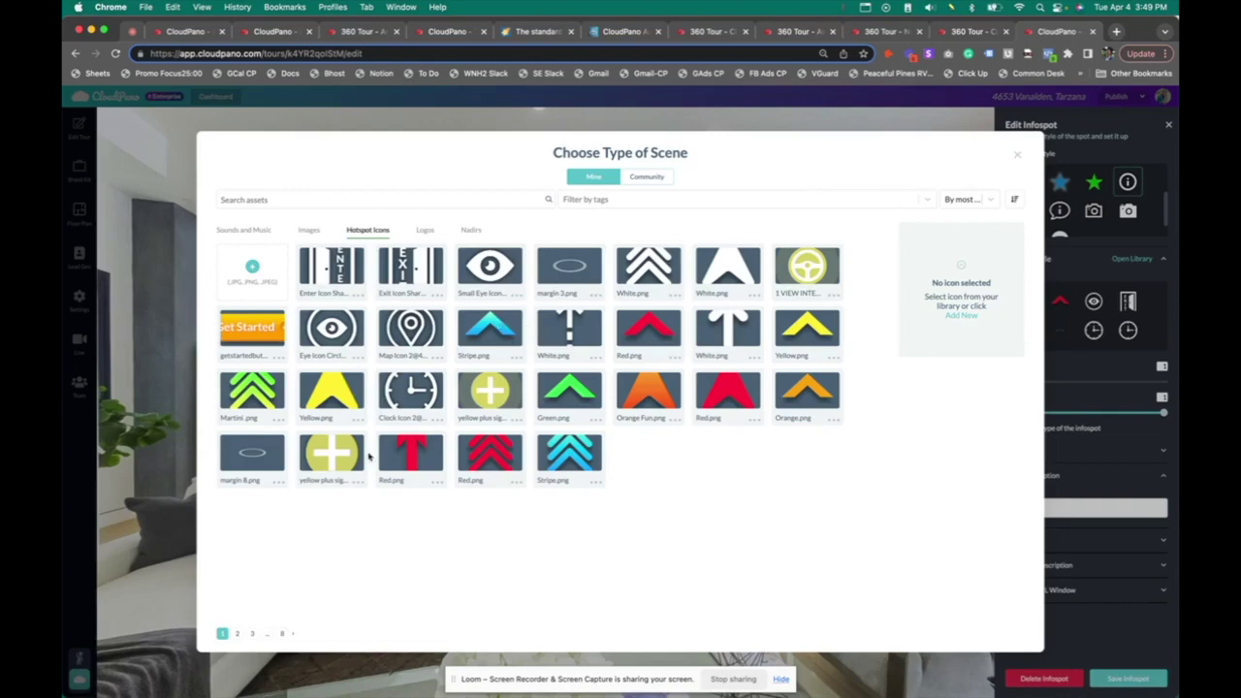
left_click(340, 456)
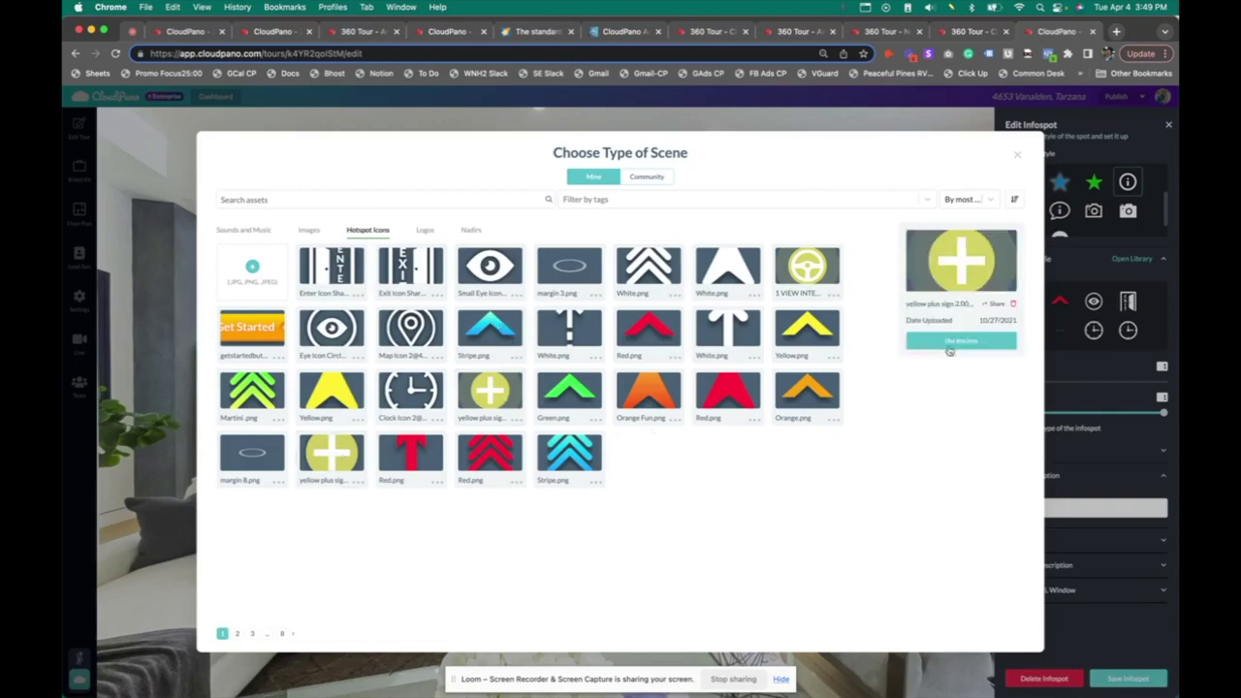
left_click(950, 343)
left_click(589, 436)
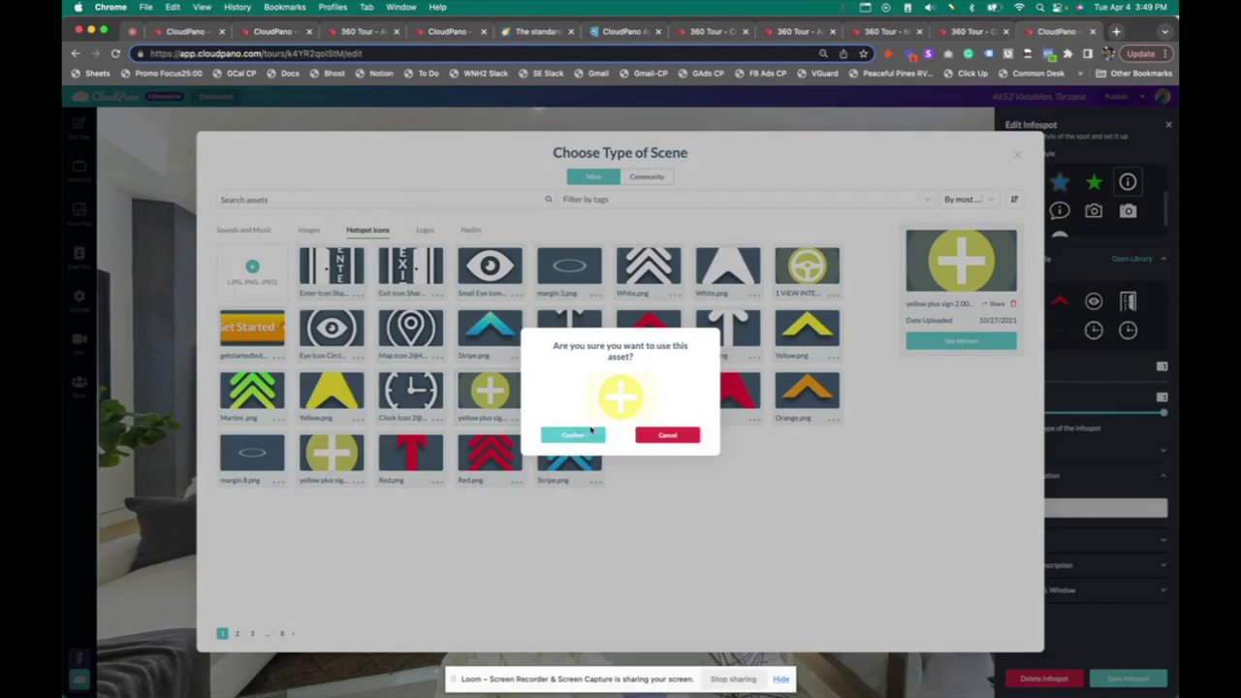
mouse_move(630, 388)
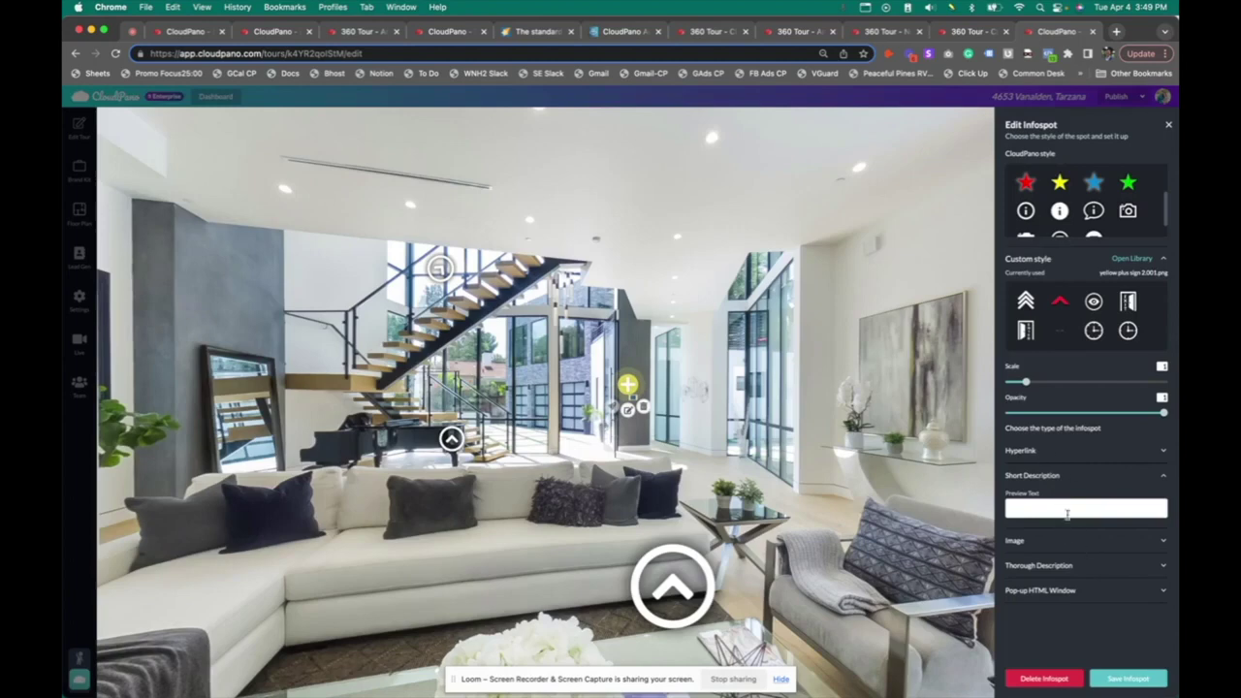
Enter the infospot's preview text and the description 'This is amazing door.', then save it
left_click(1067, 510)
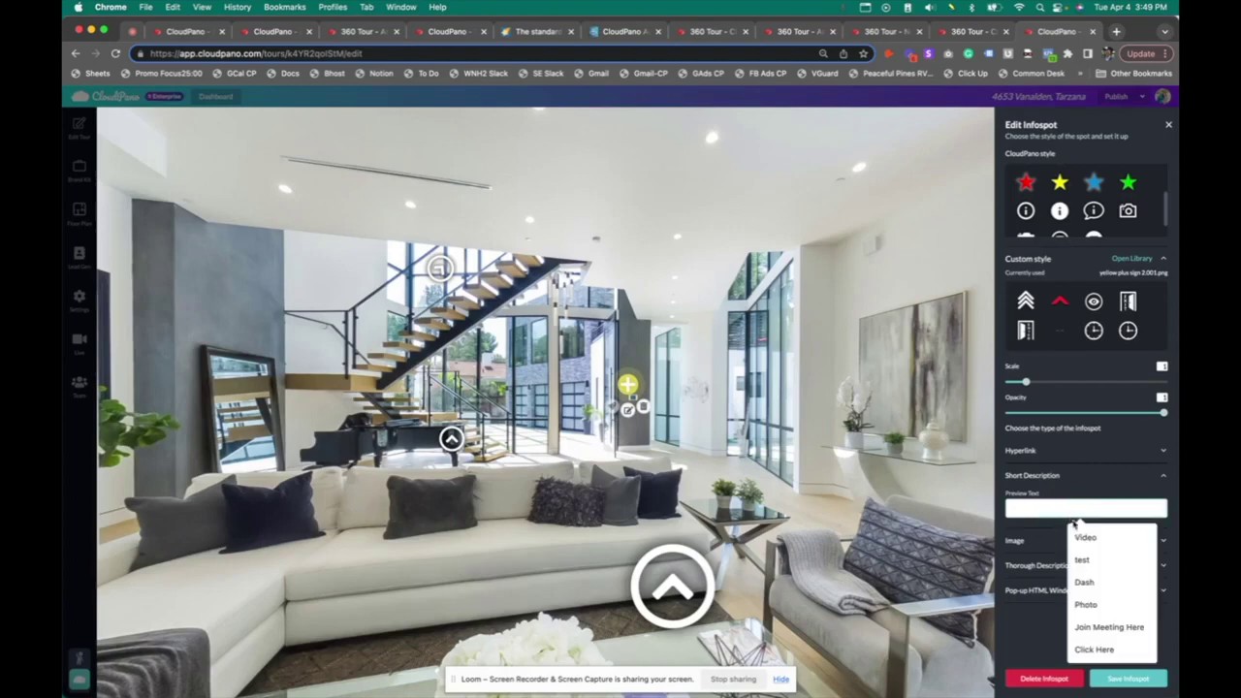
type("test")
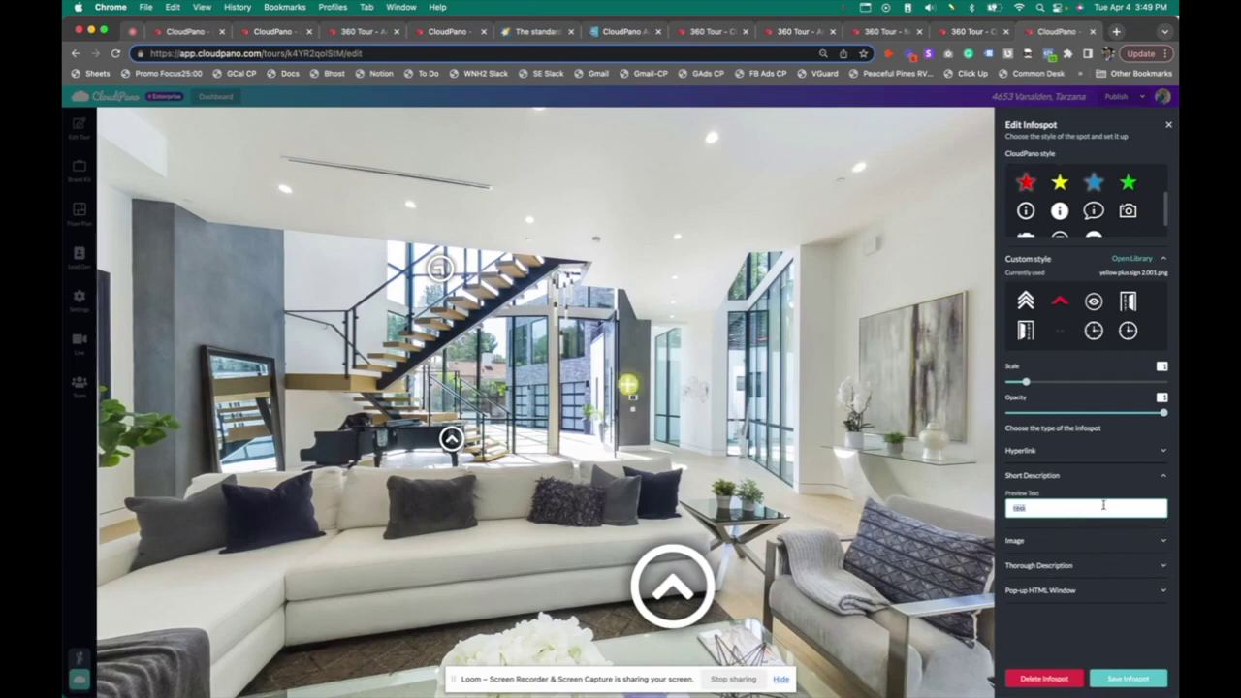
type("David")
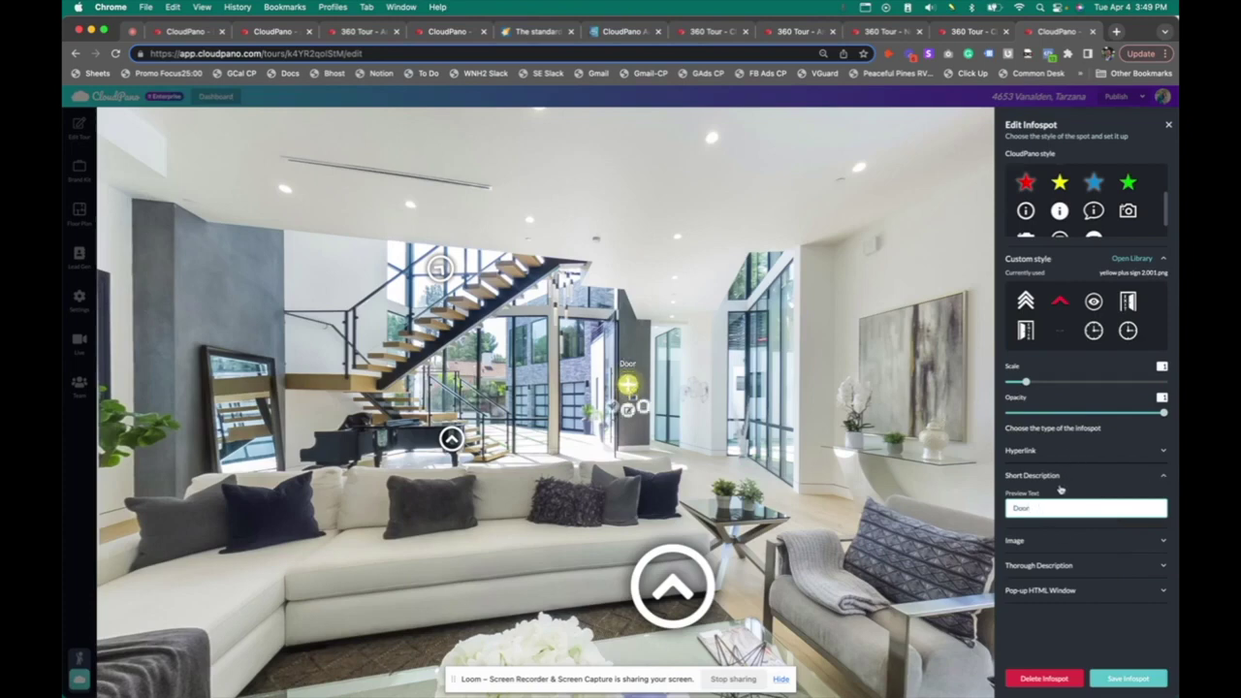
left_click(1078, 568)
left_click(1070, 601)
type("Th")
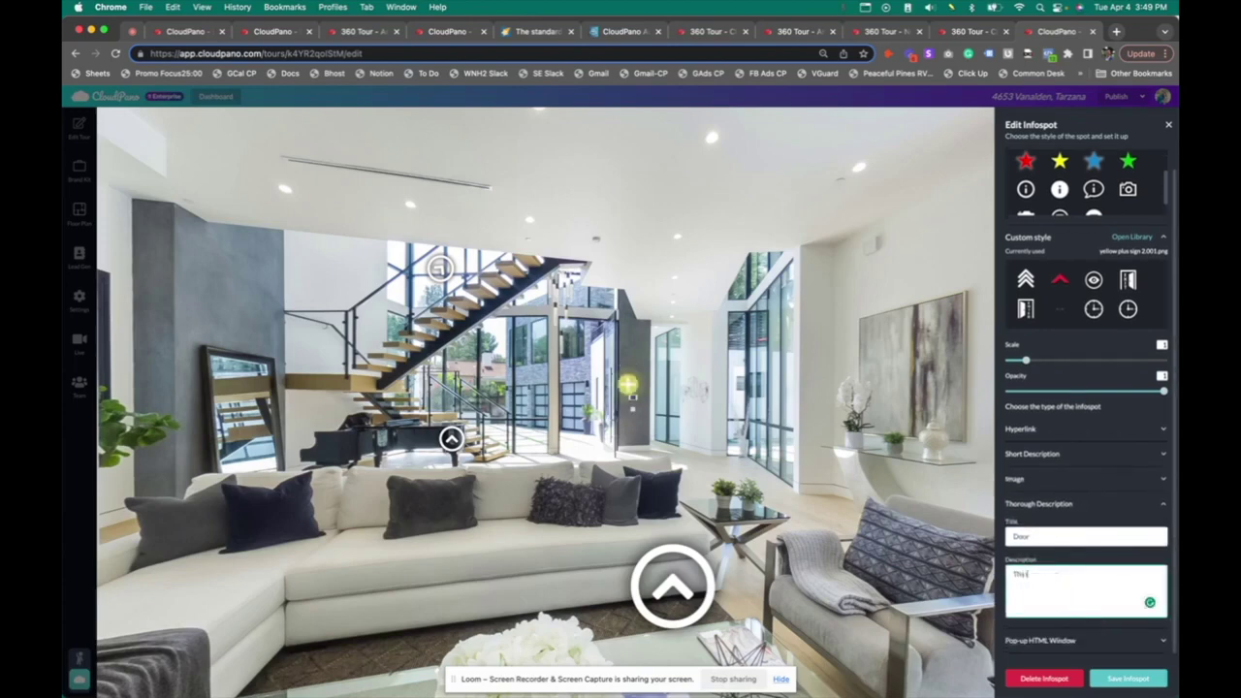
type("is is an an")
type(".")
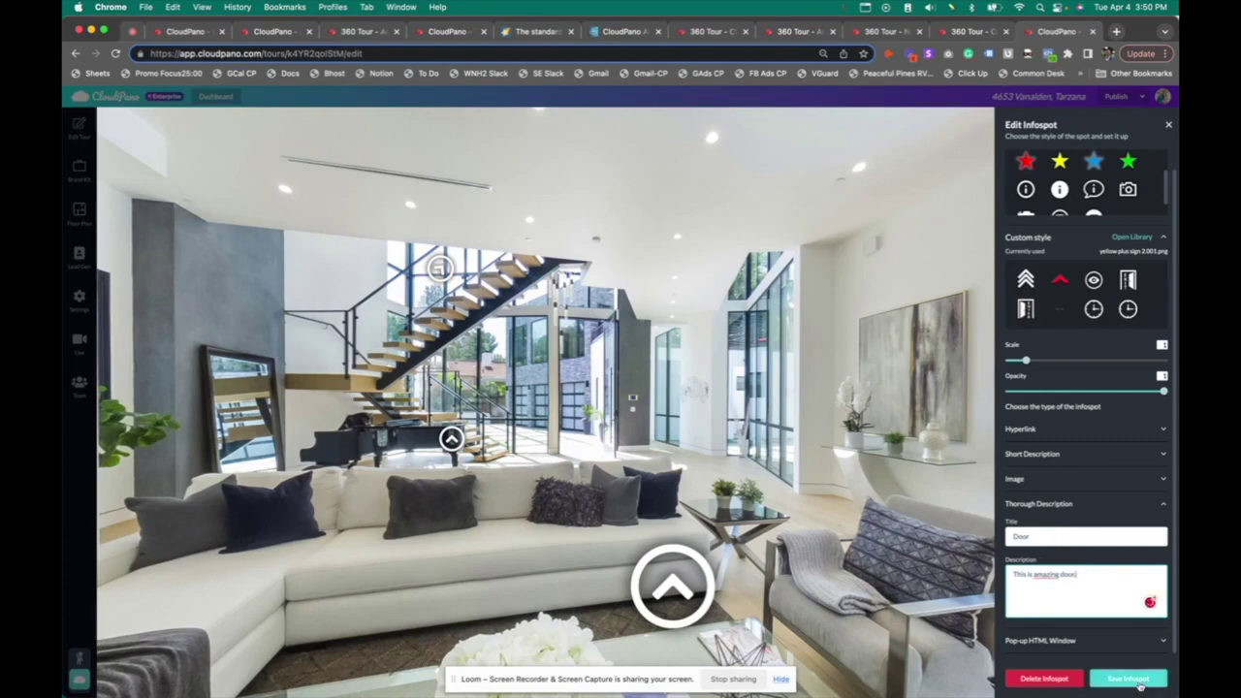
left_click(1127, 678)
Accept the grammar fix in the Door infospot's description and save it
mouse_move(628, 385)
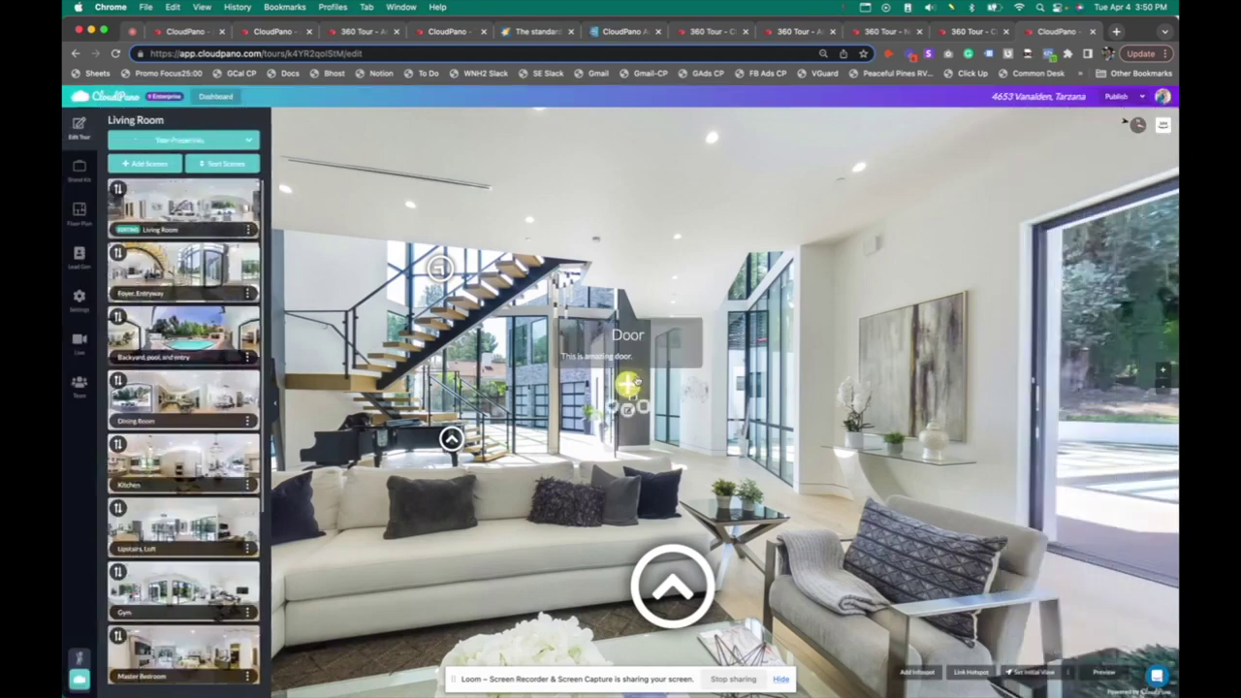
left_click(613, 406)
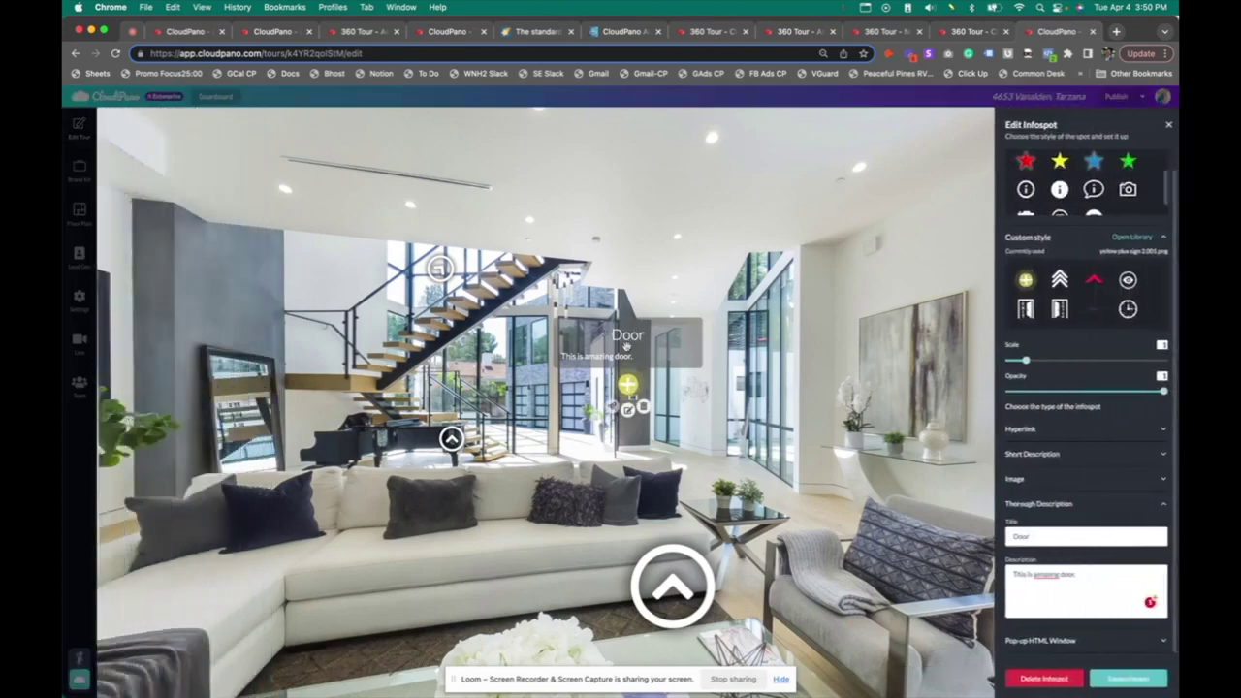
mouse_move(1048, 574)
left_click(1056, 601)
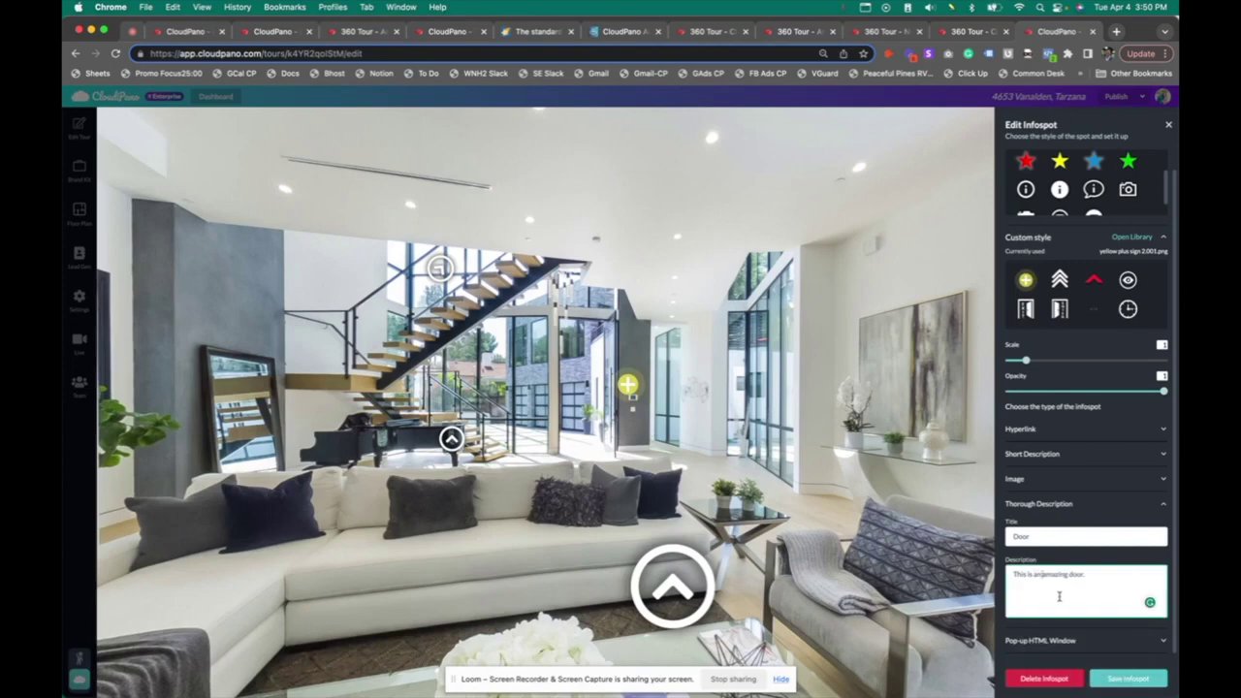
left_click(1128, 677)
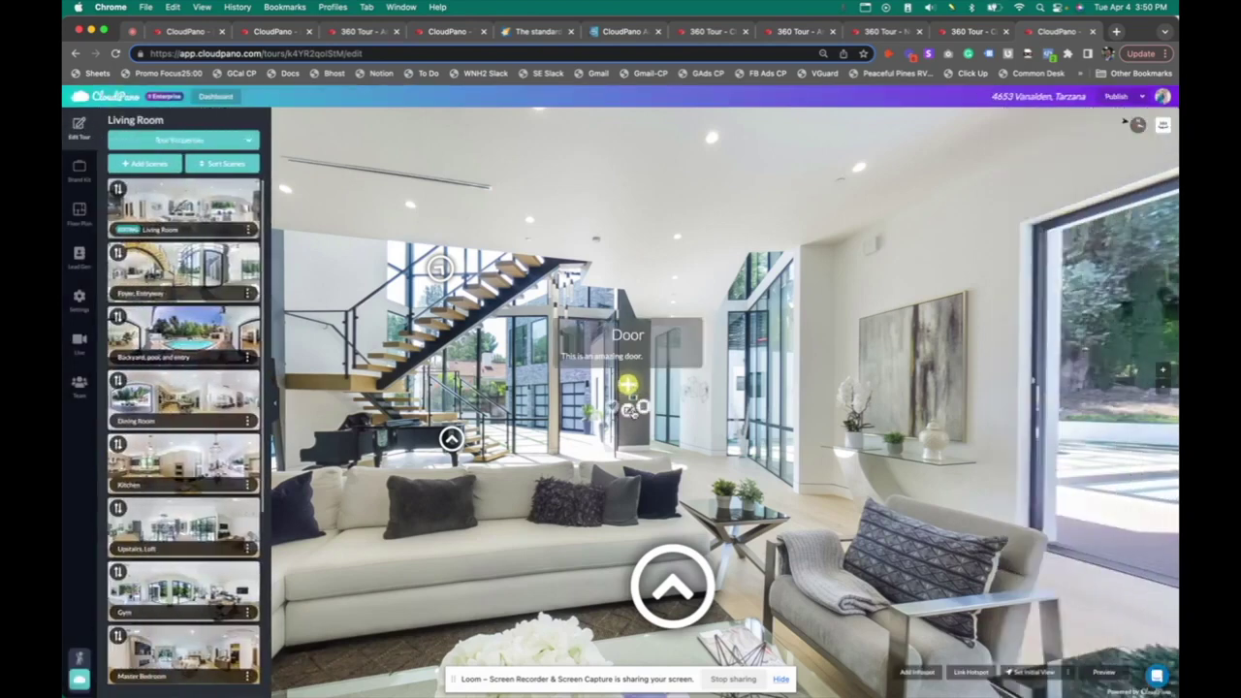
Link the Door infospot to cloudpano.com, save it, and view the published tour
left_click(628, 410)
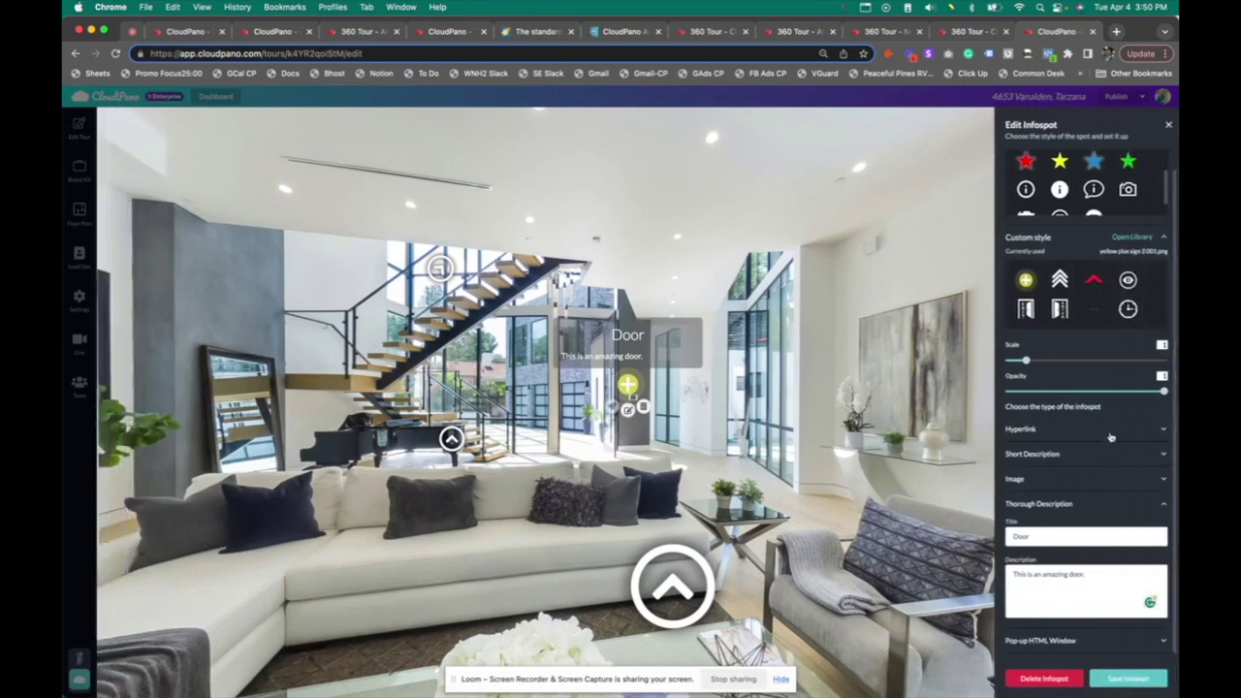
left_click(1111, 427)
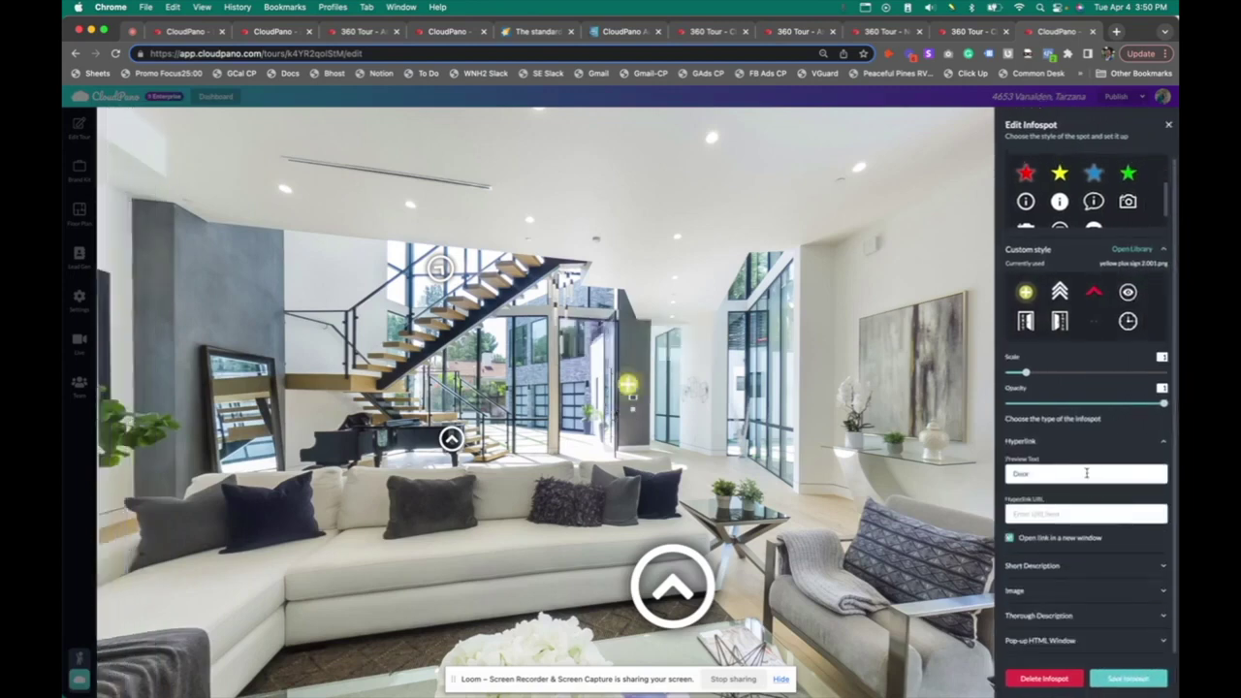
left_click(1079, 511)
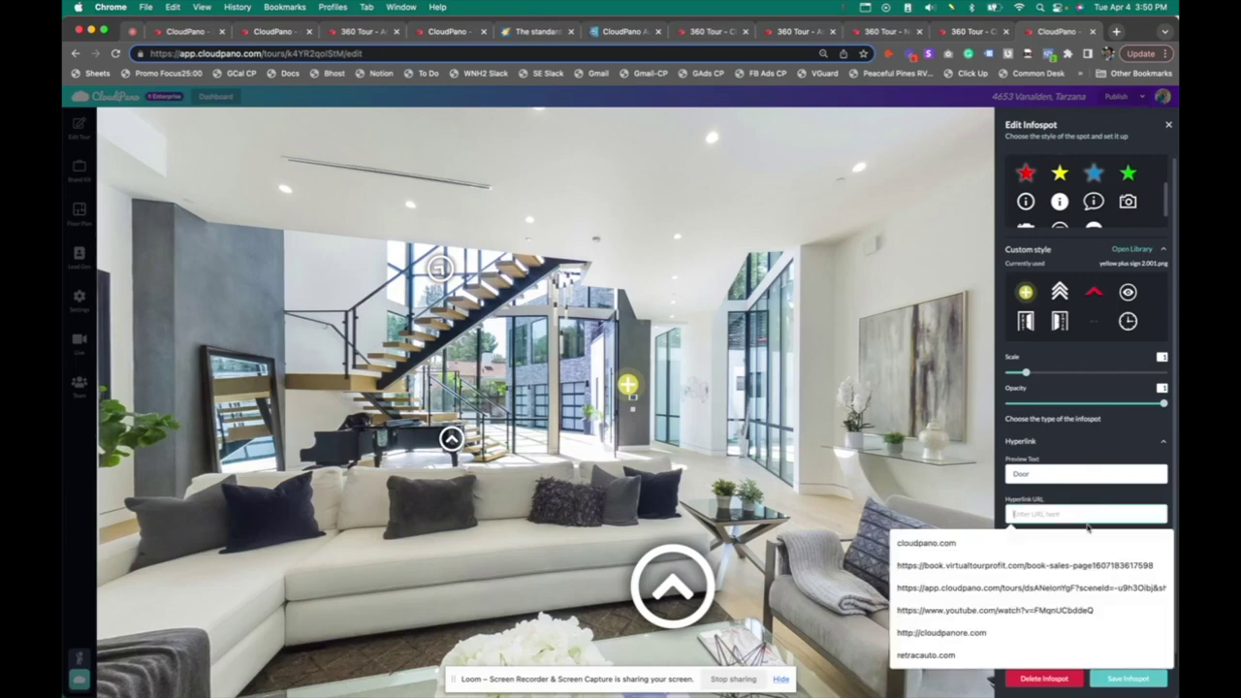
left_click(1134, 545)
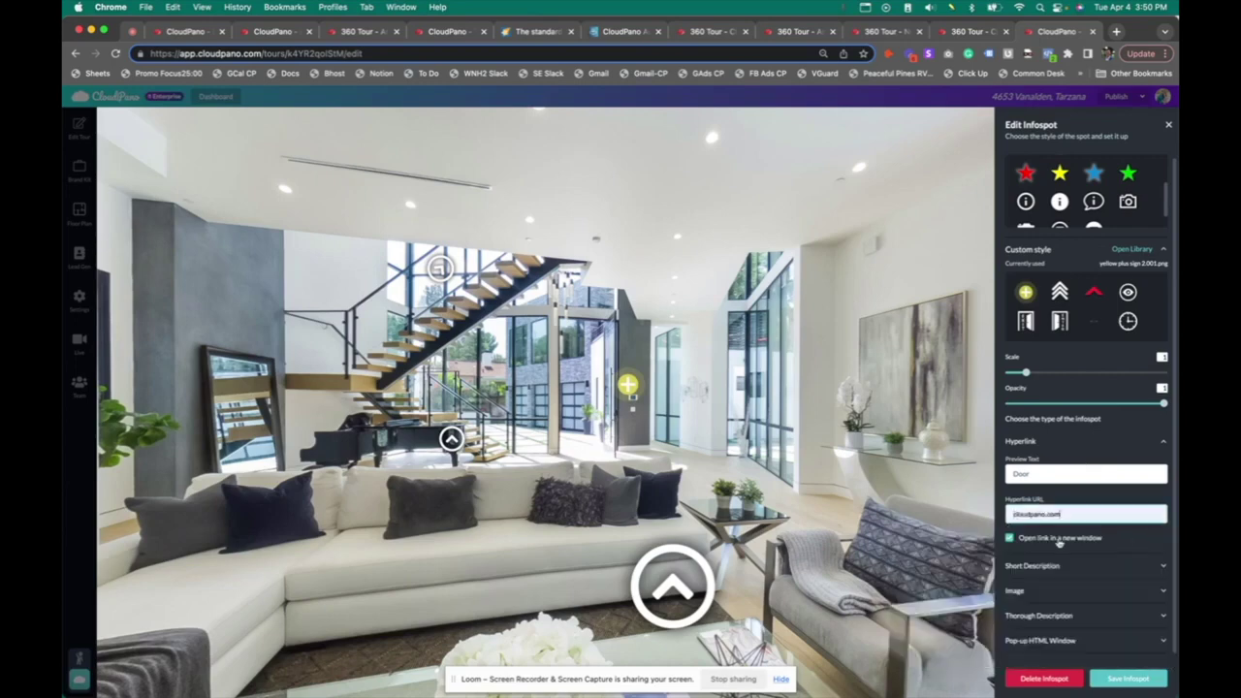
left_click(1128, 679)
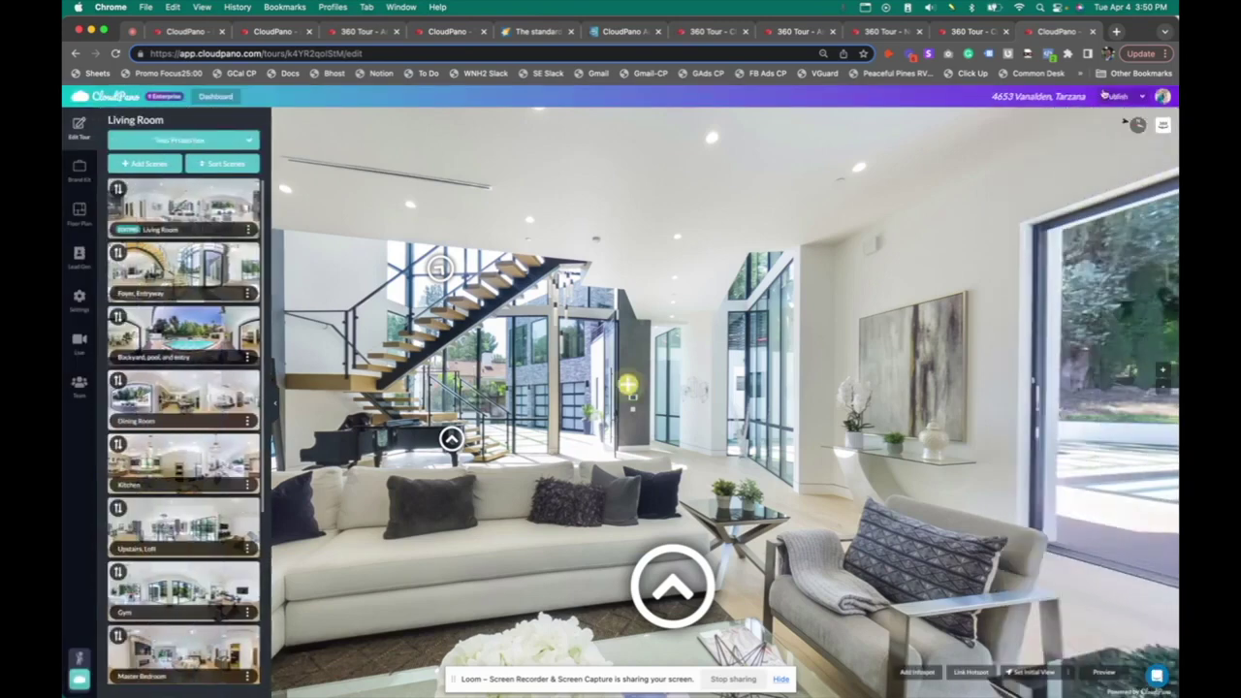
left_click(1117, 97)
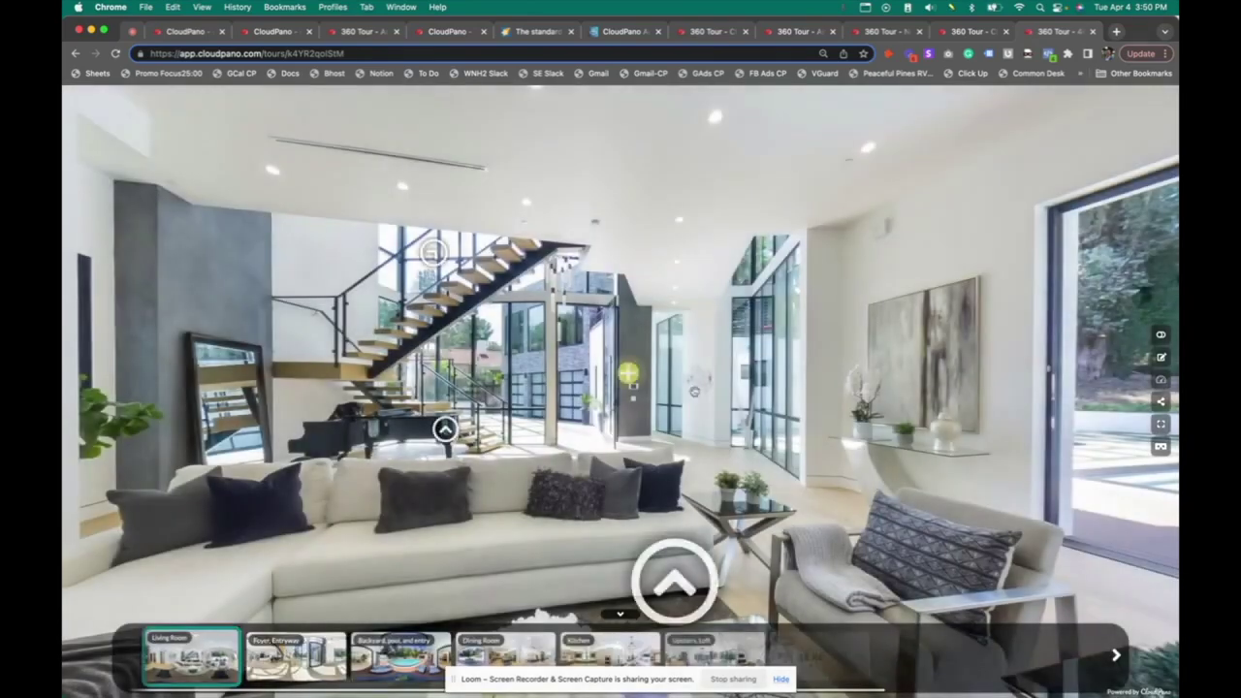
Open cloudpano.com through the Door hotspot, close that tab, and return to the tour editor
left_click(629, 374)
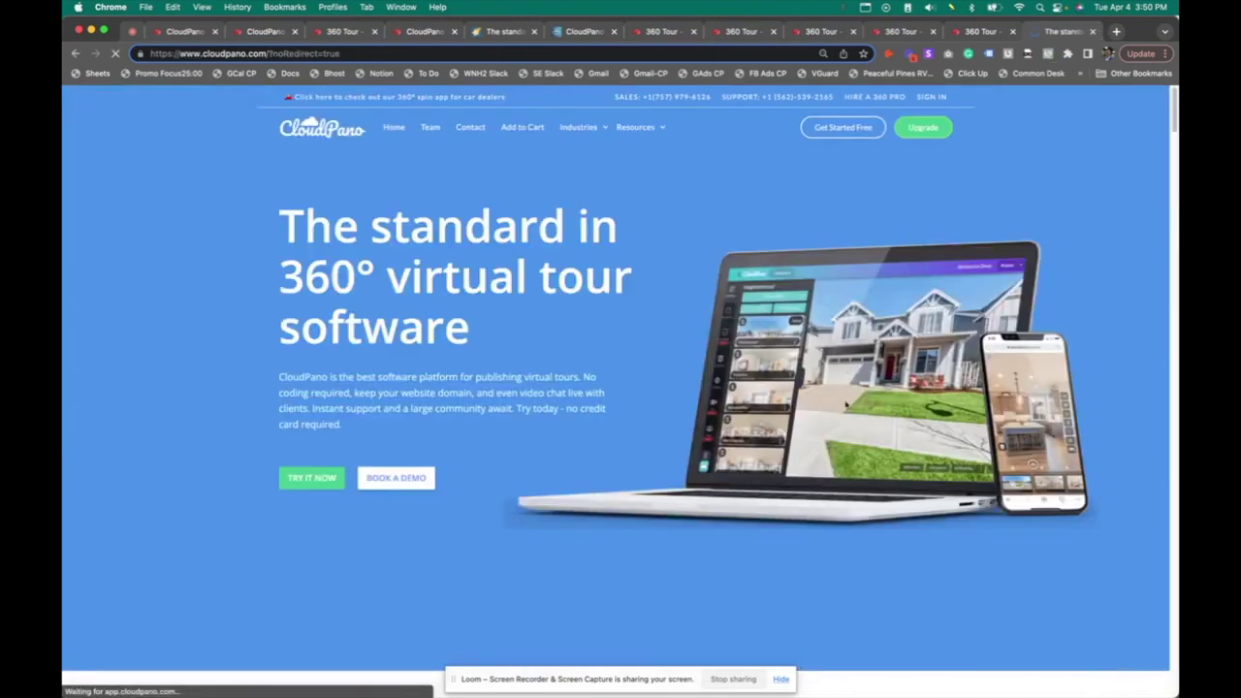
left_click(1095, 32)
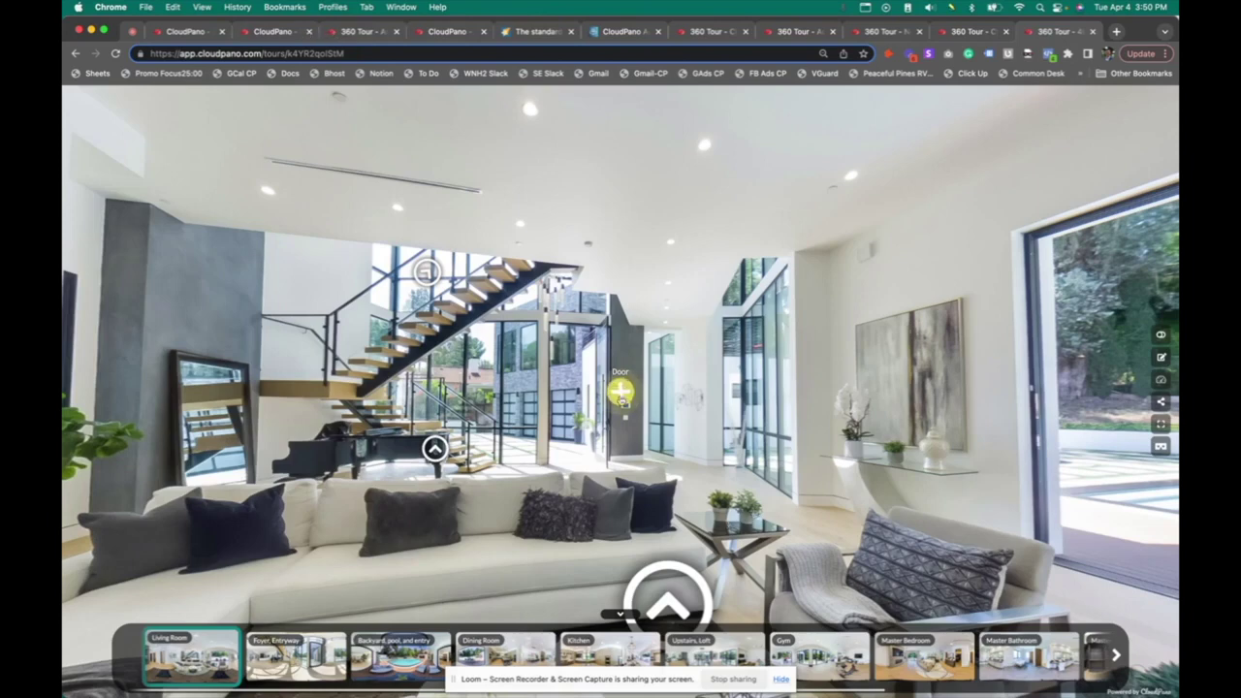
left_click(1163, 359)
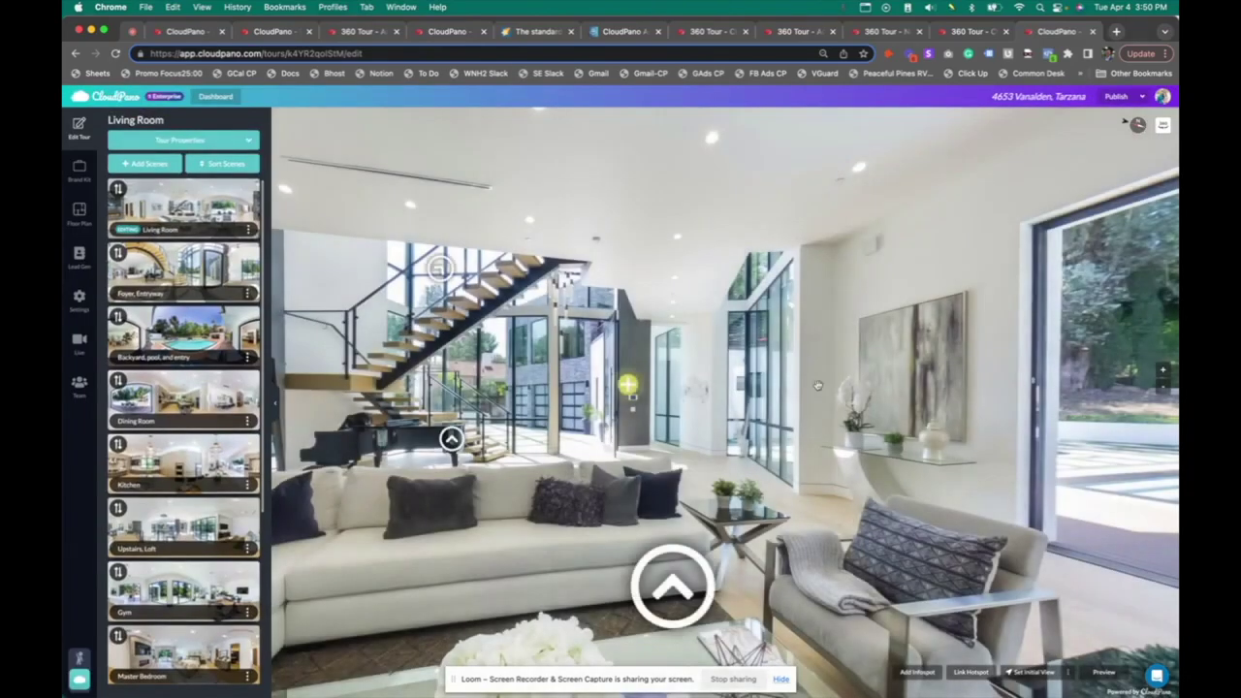
Attach the car interior library image to the Door infospot with caption 'Door Caption' and save
mouse_move(628, 397)
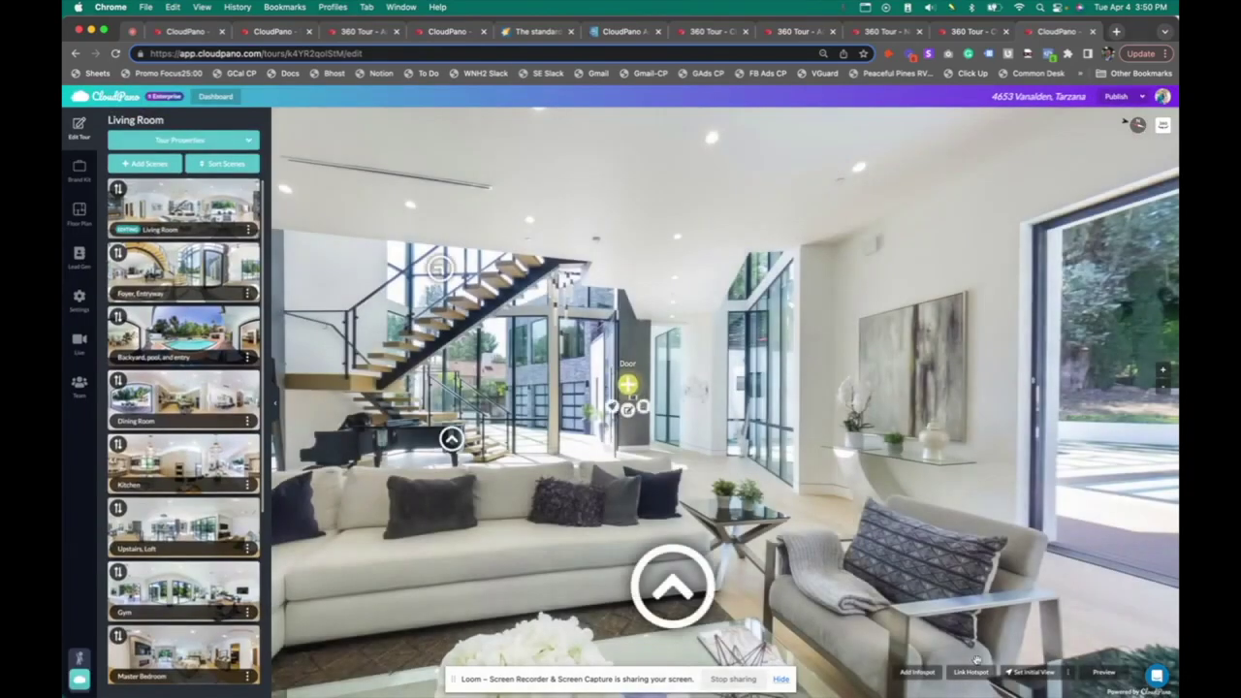
left_click(628, 409)
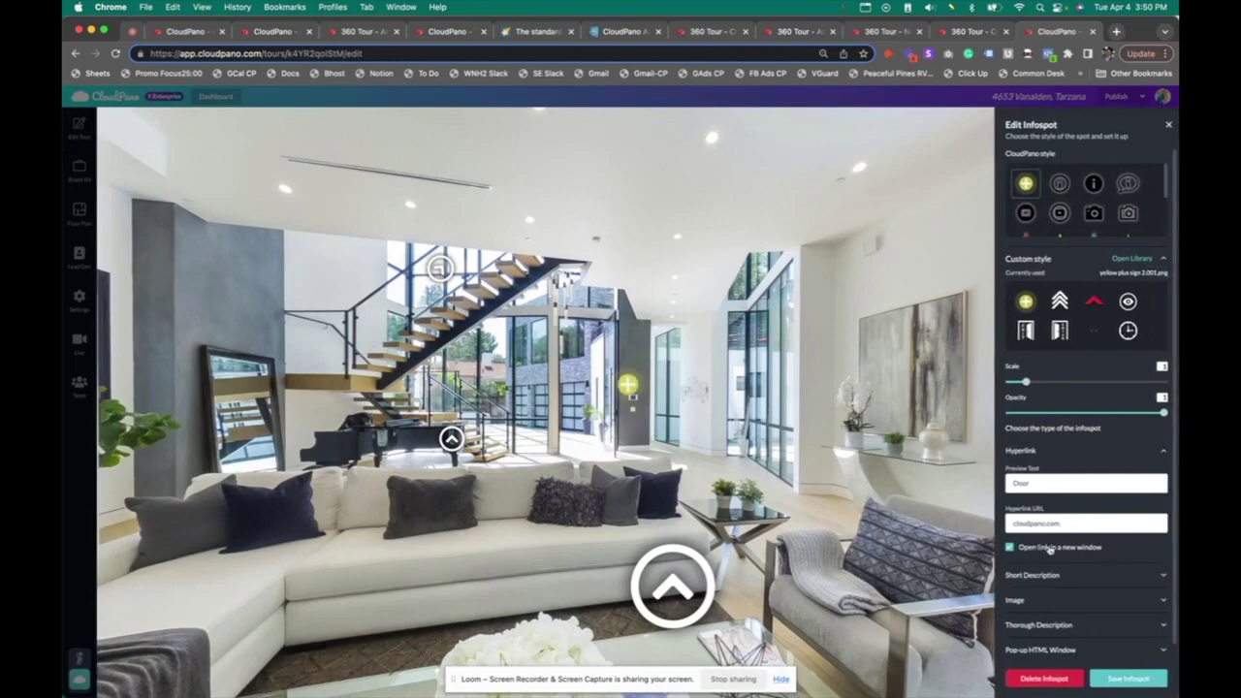
scroll(1052, 553, "down", 1)
left_click(1104, 592)
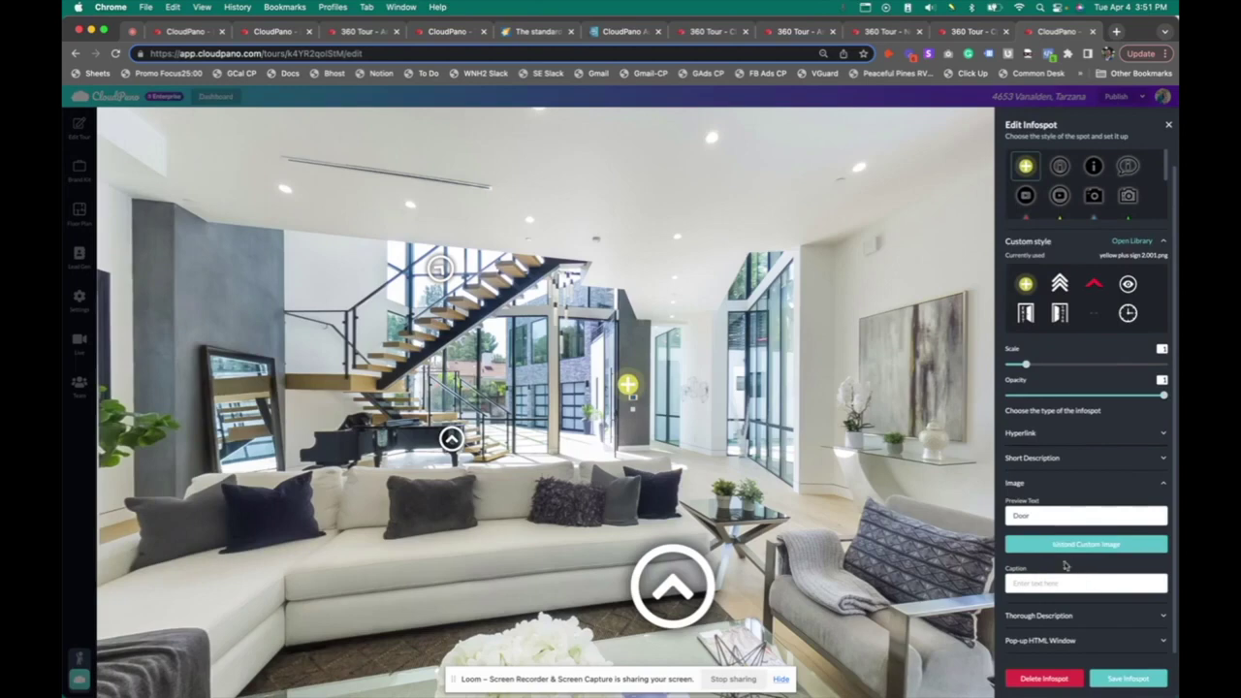
left_click(1059, 542)
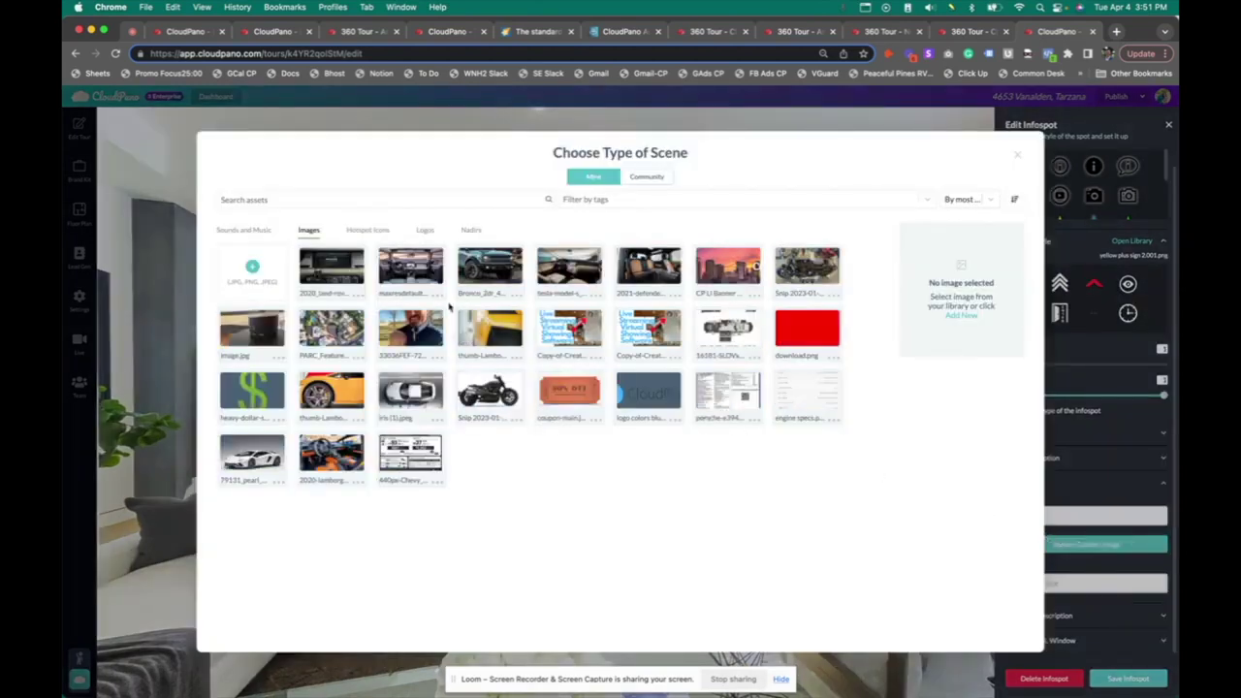
left_click(410, 265)
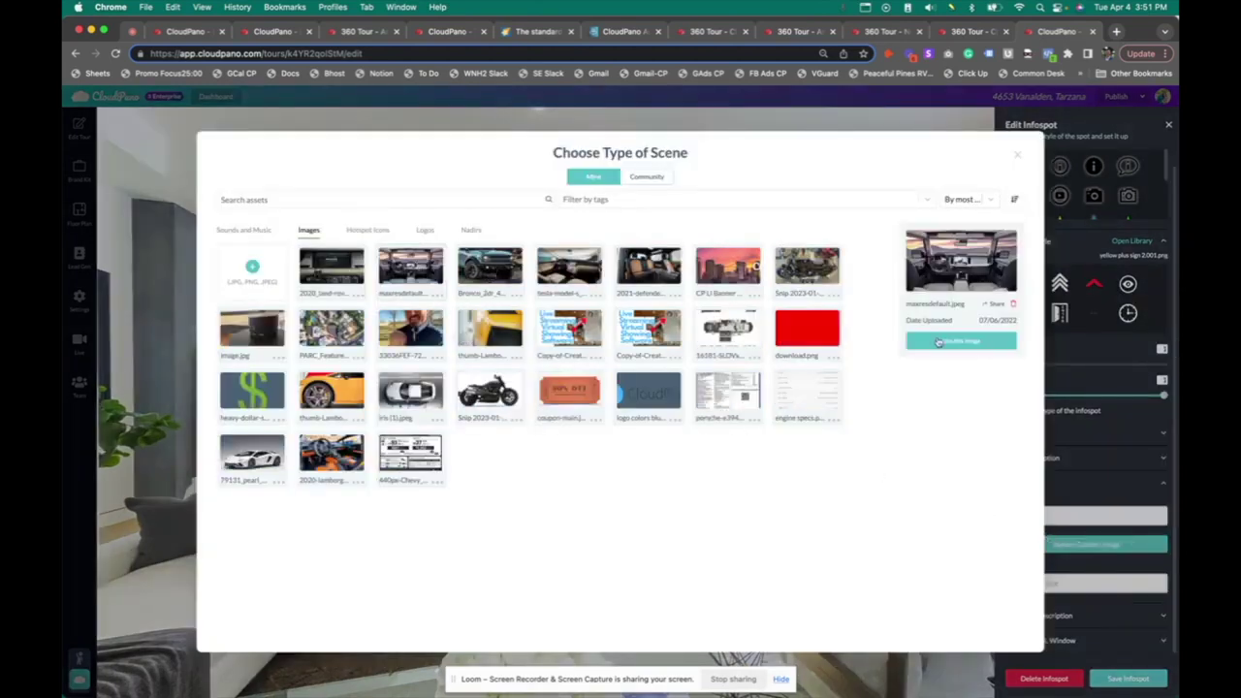
left_click(935, 339)
left_click(574, 435)
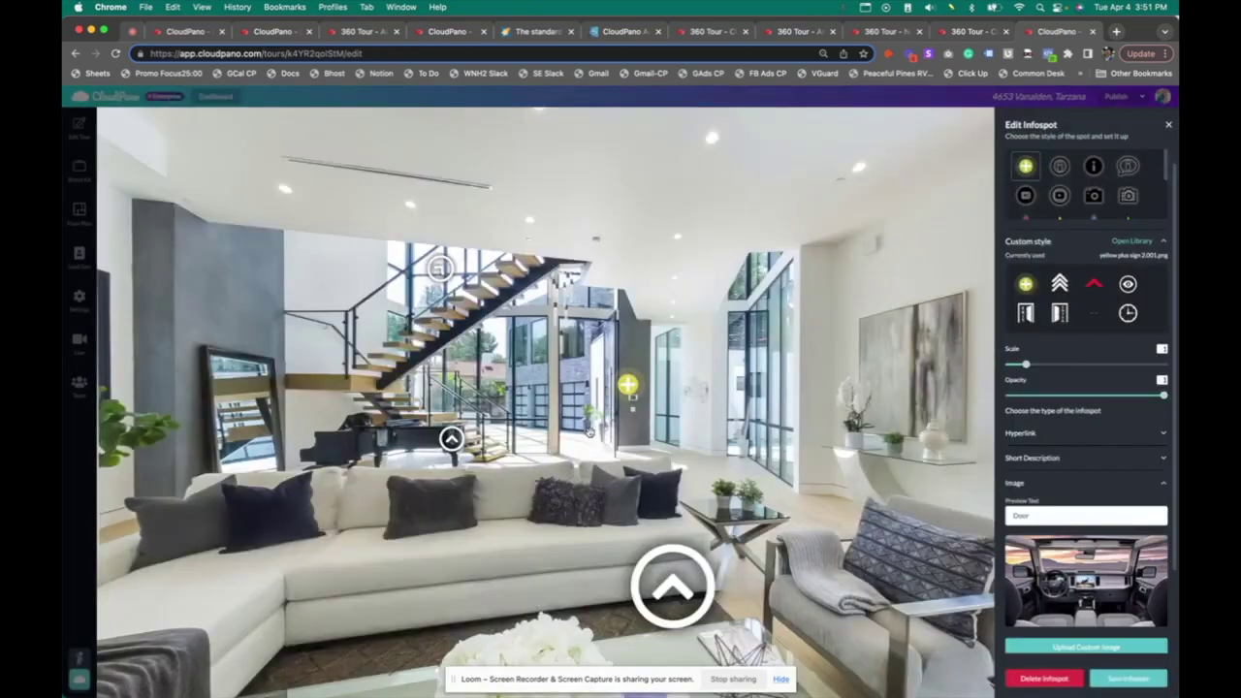
scroll(1053, 523, "down", 2)
left_click(1064, 579)
type("Di")
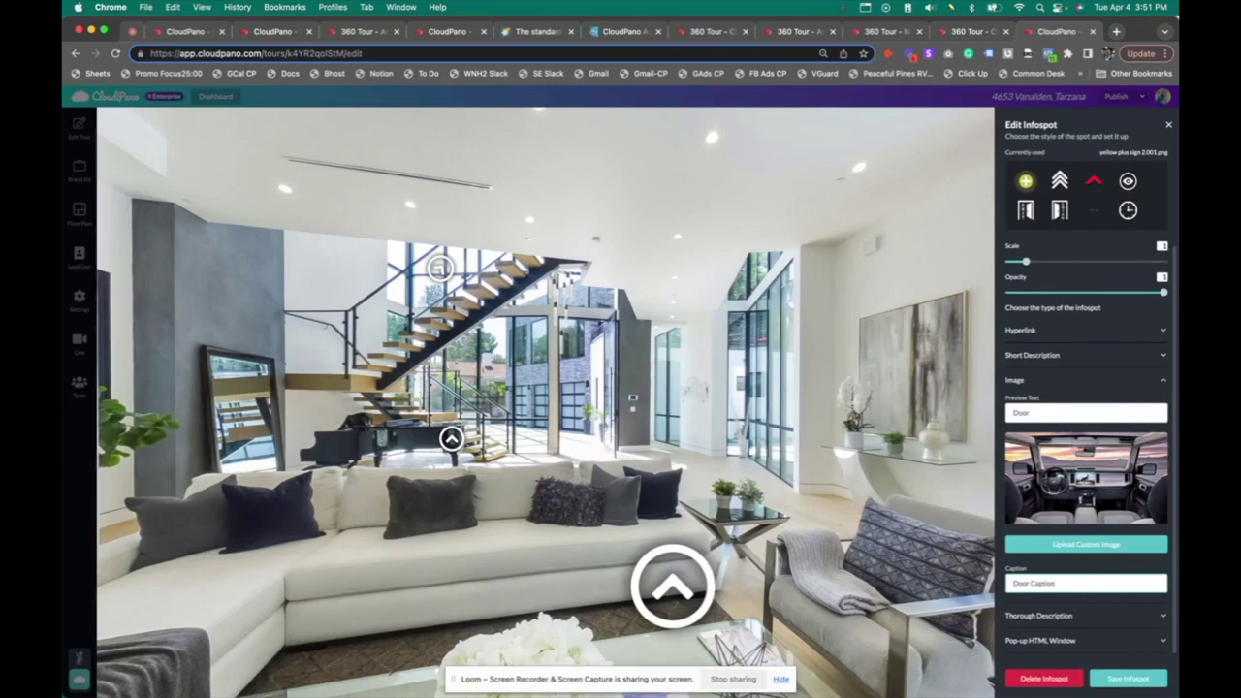
left_click(1152, 673)
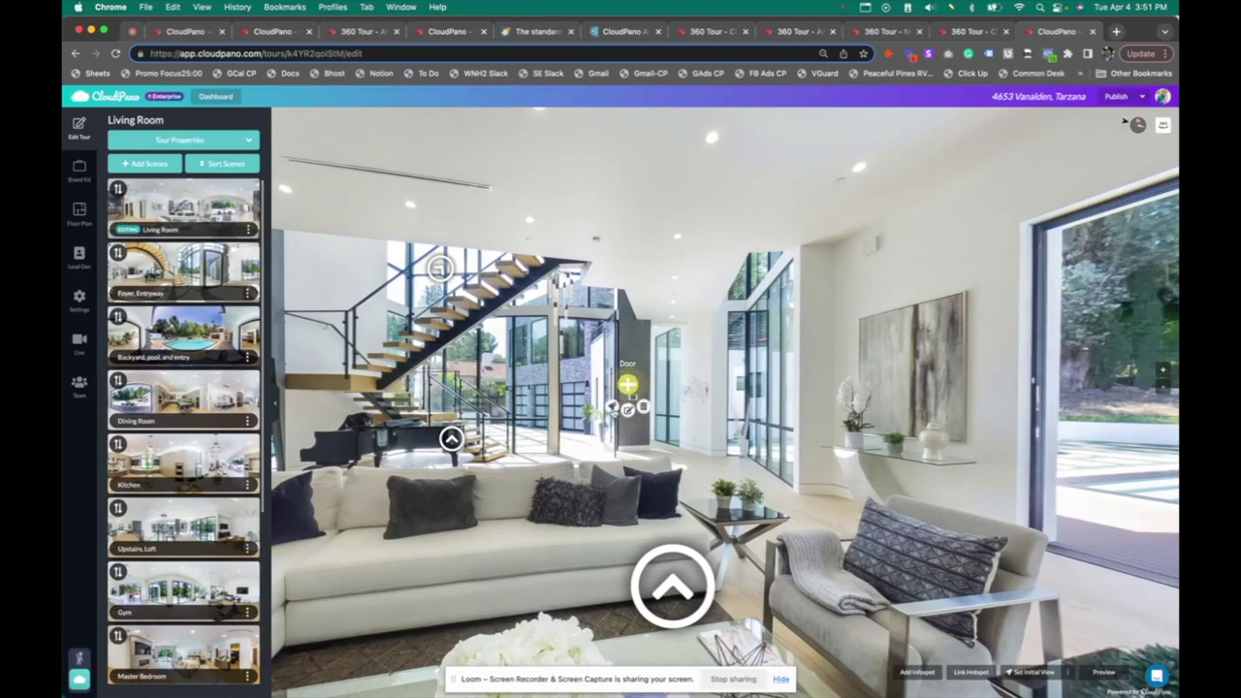
Preview the Door hotspot's image popup, then switch the hotspot to a pop-up HTML window
left_click(612, 409)
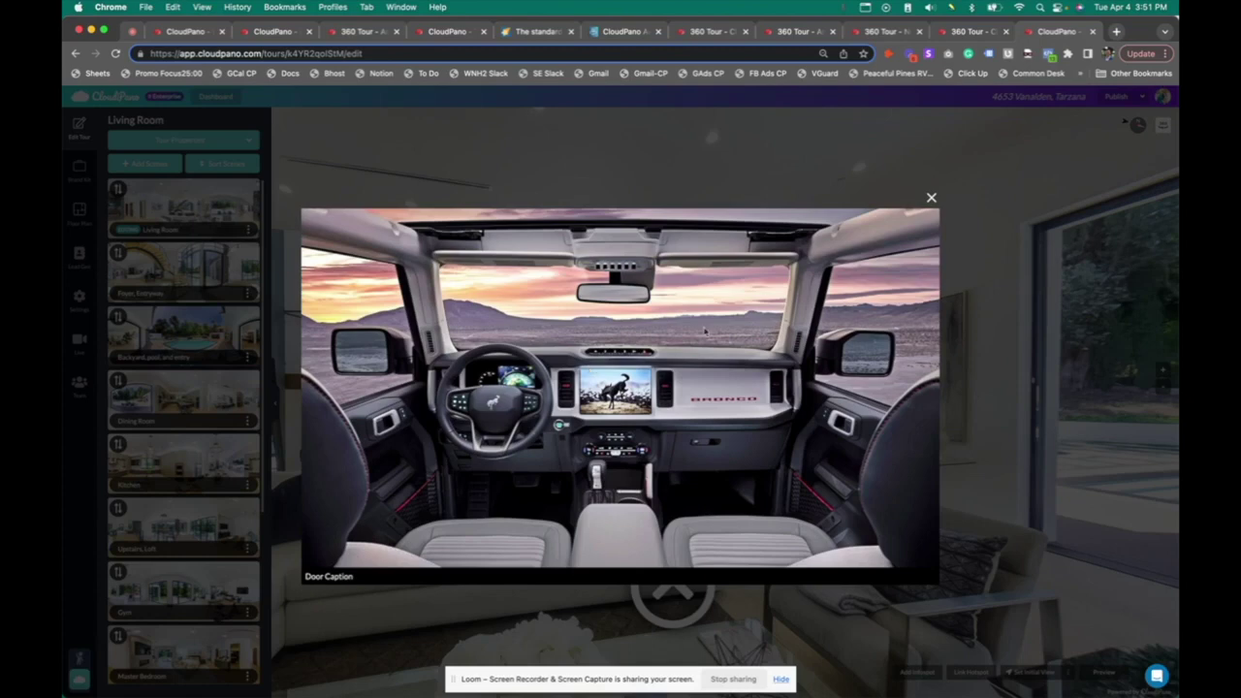
left_click(930, 197)
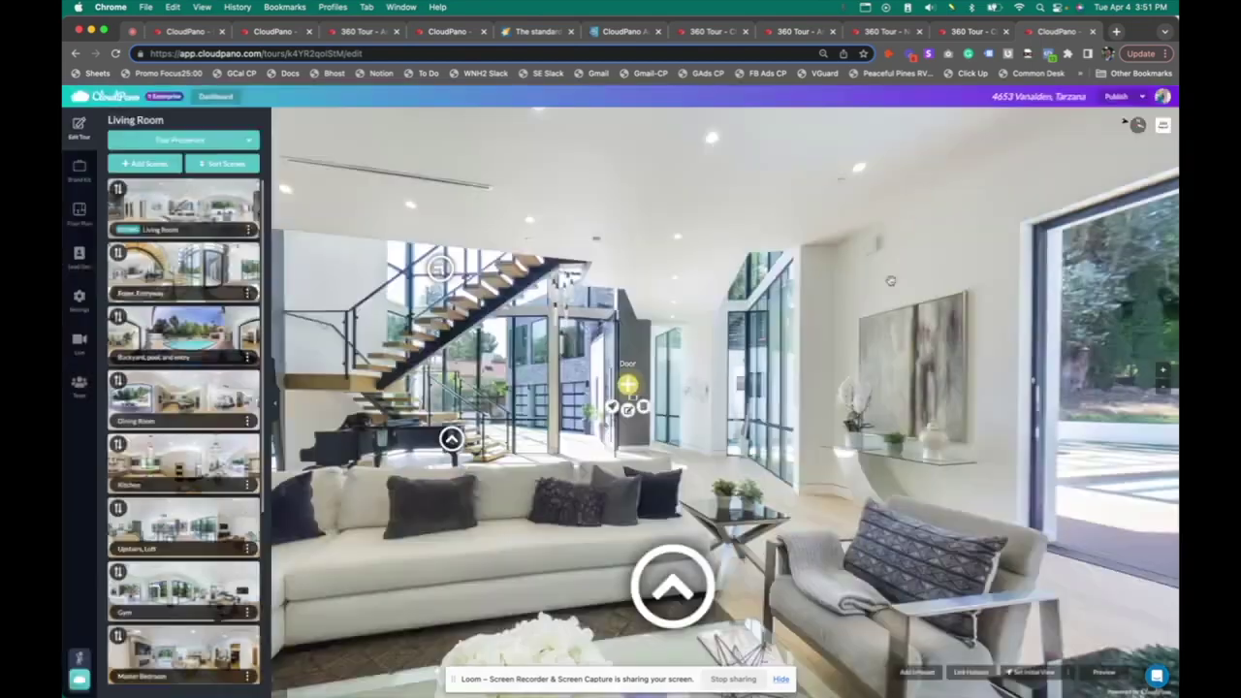
left_click(628, 410)
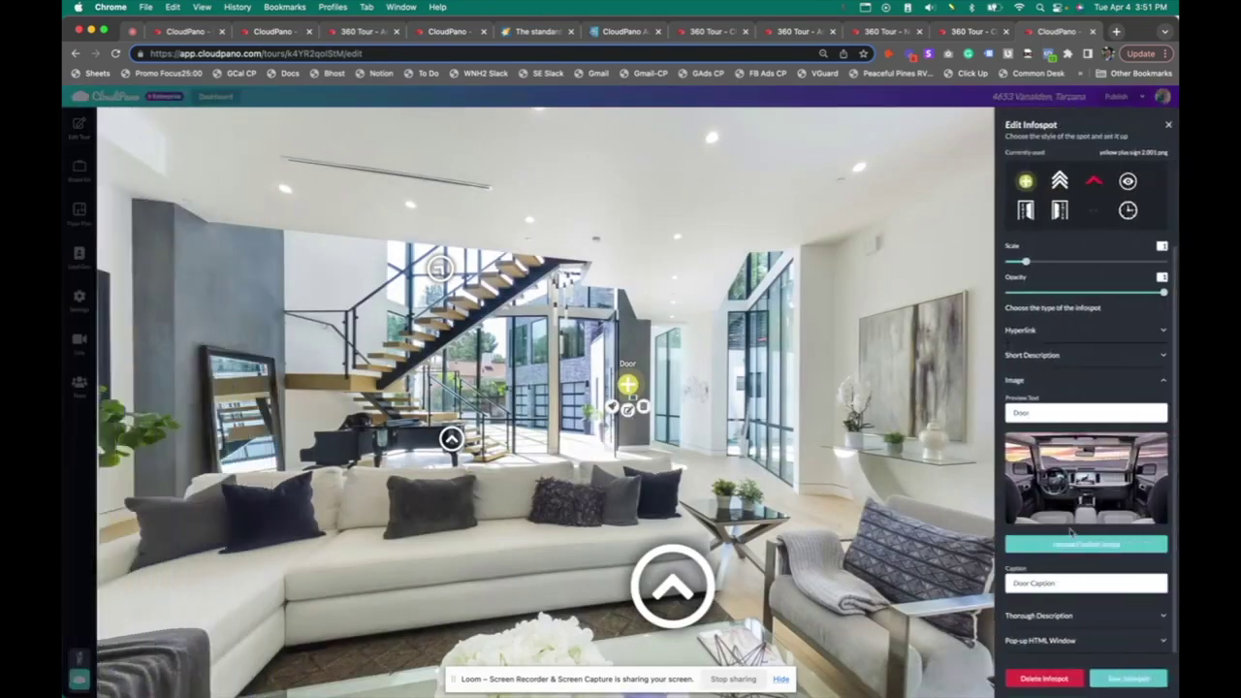
left_click(1087, 644)
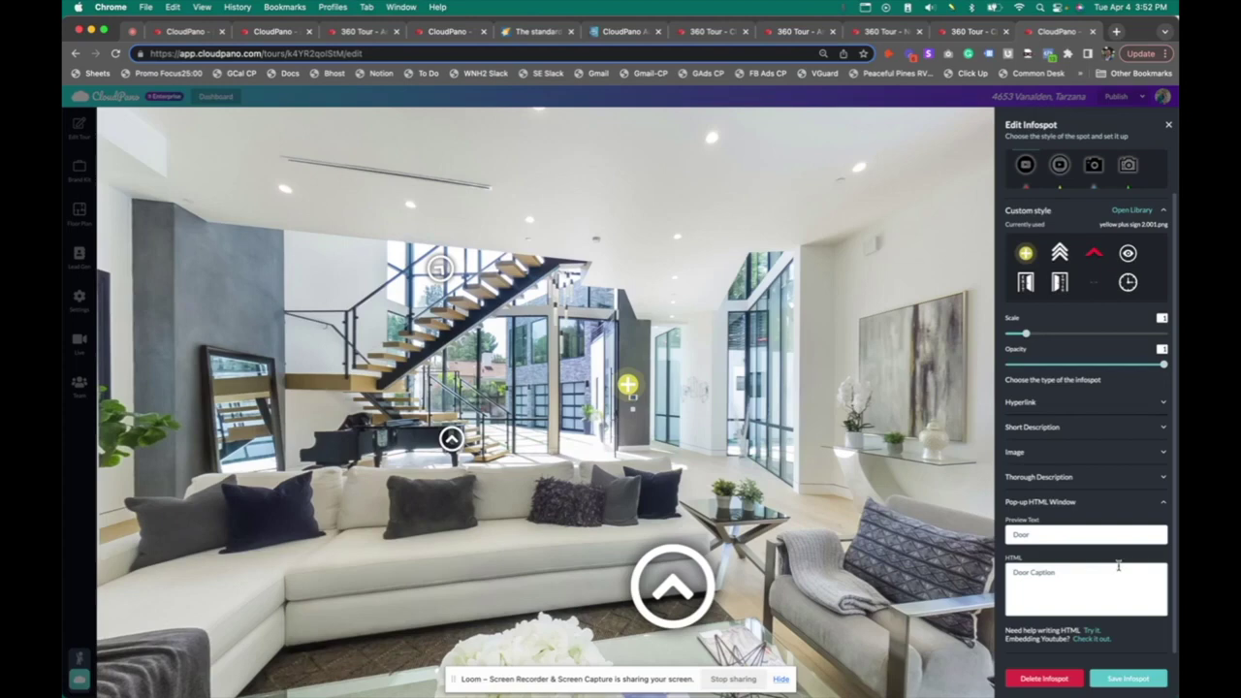
Set the pop-up HTML to 'Door Caption', choose the play-button icon, and save the infospot
left_click(1110, 578)
scroll(1077, 208, "up", 2)
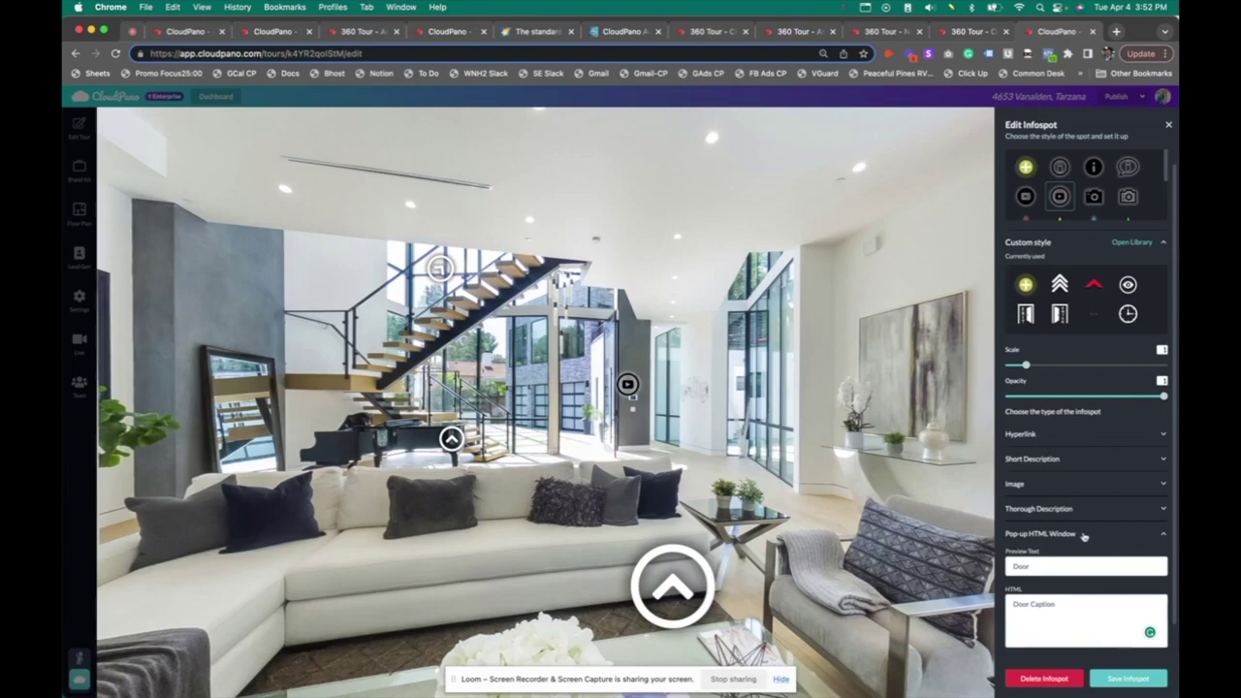
scroll(1084, 536, "up", 1)
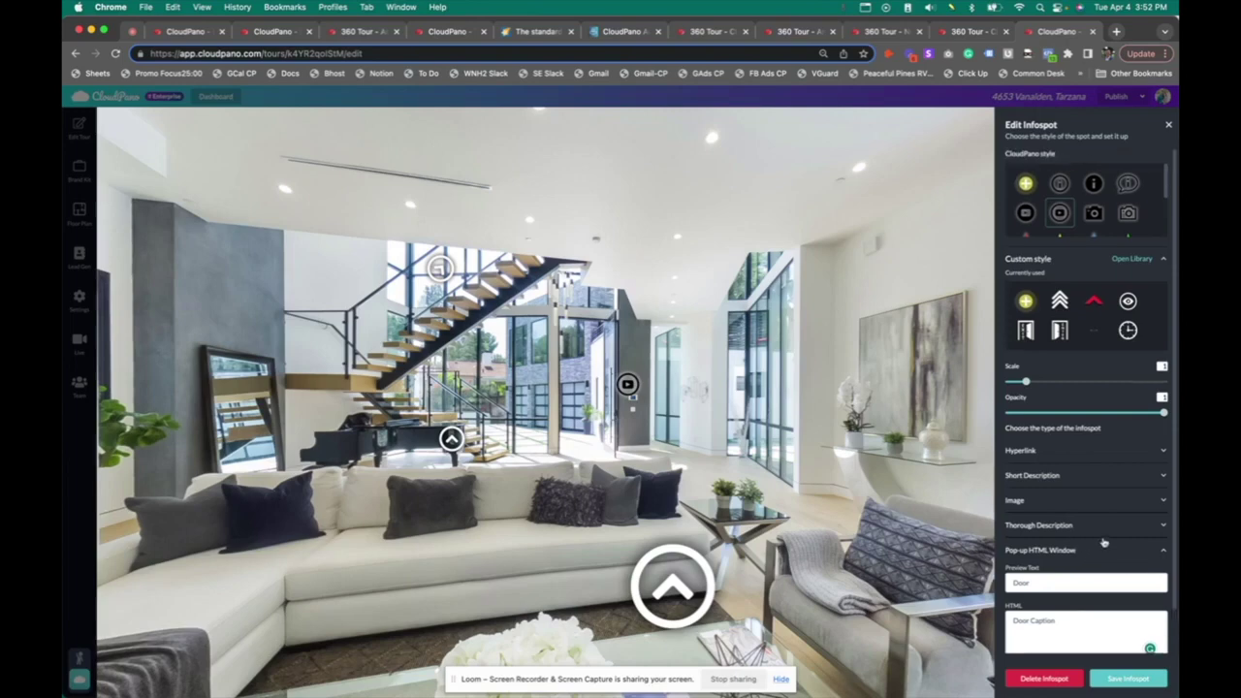
mouse_move(632, 400)
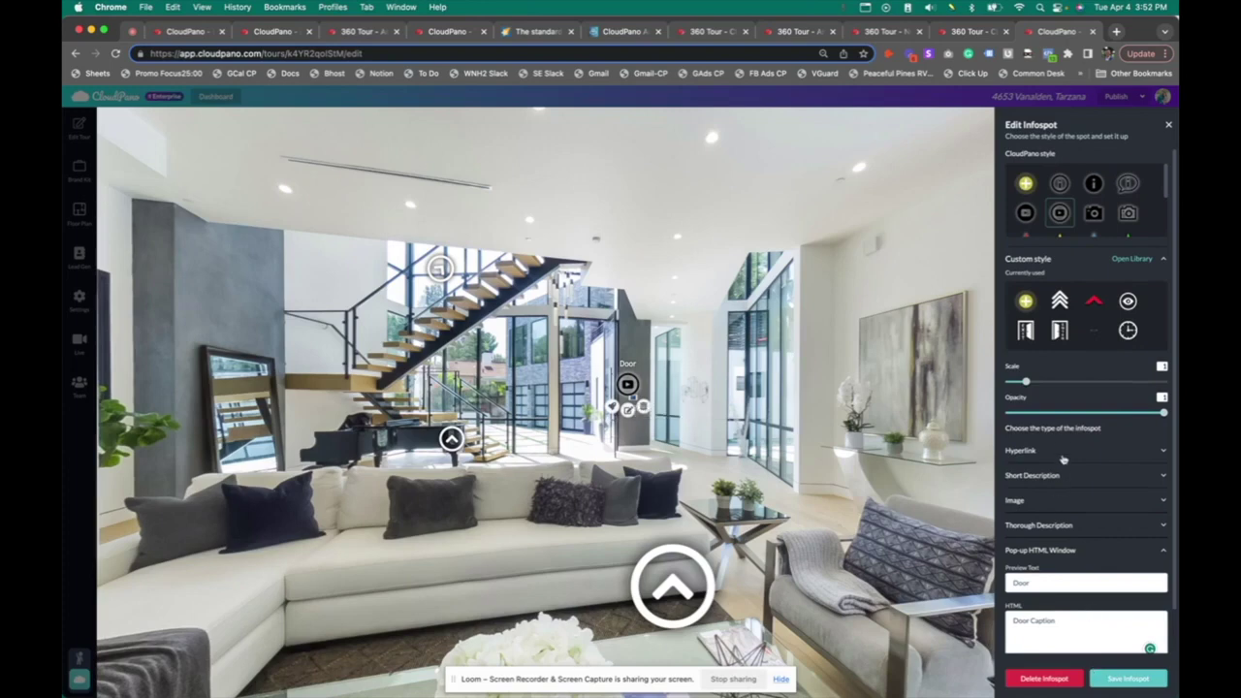
left_click(1126, 679)
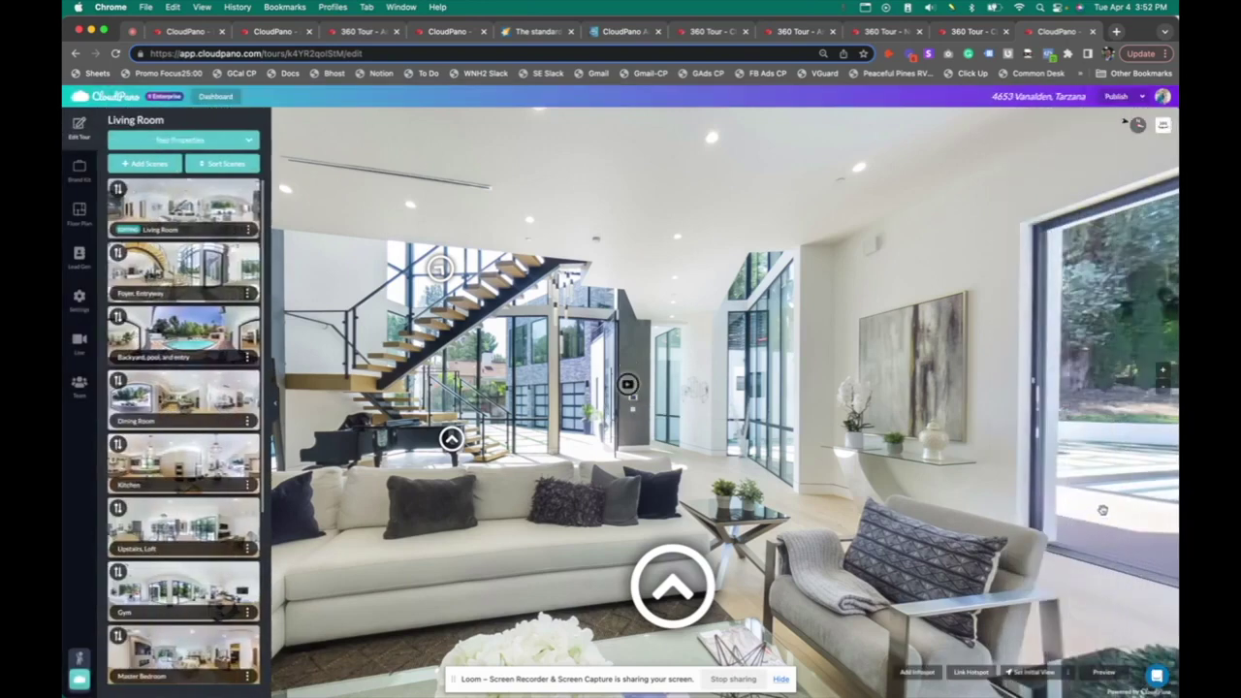
Clear the Living Room's initial view and set its north point
left_click_drag(720, 477, 761, 475)
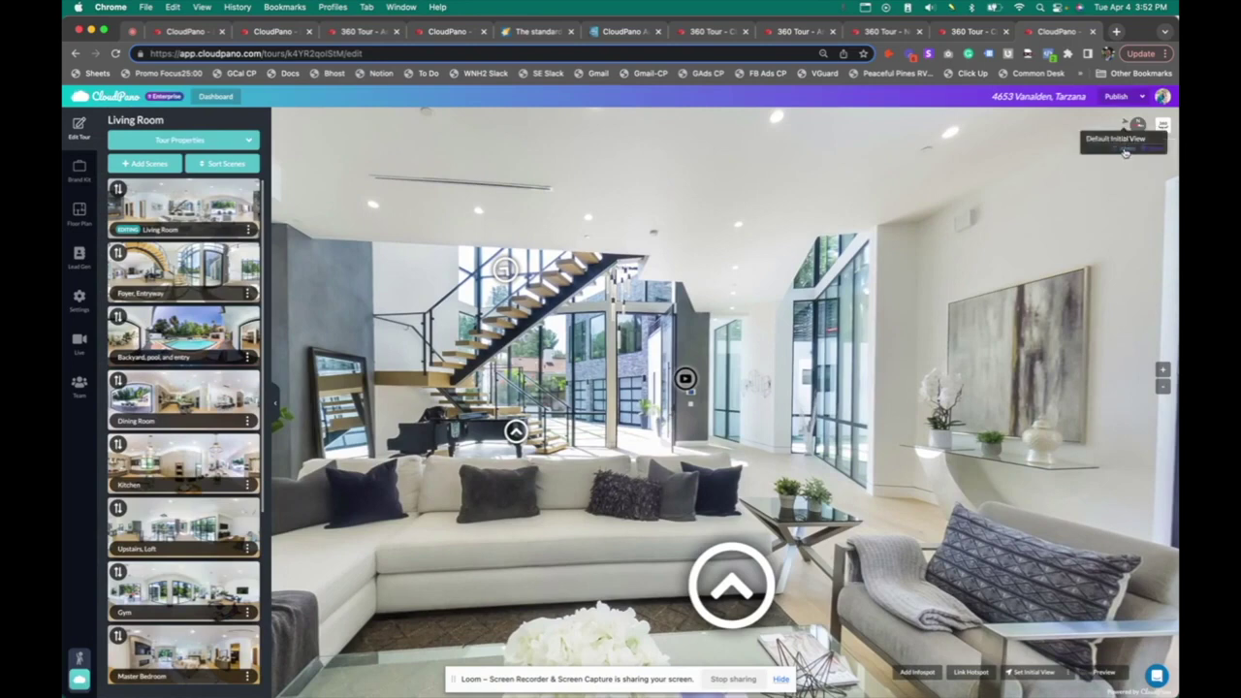
left_click(1125, 150)
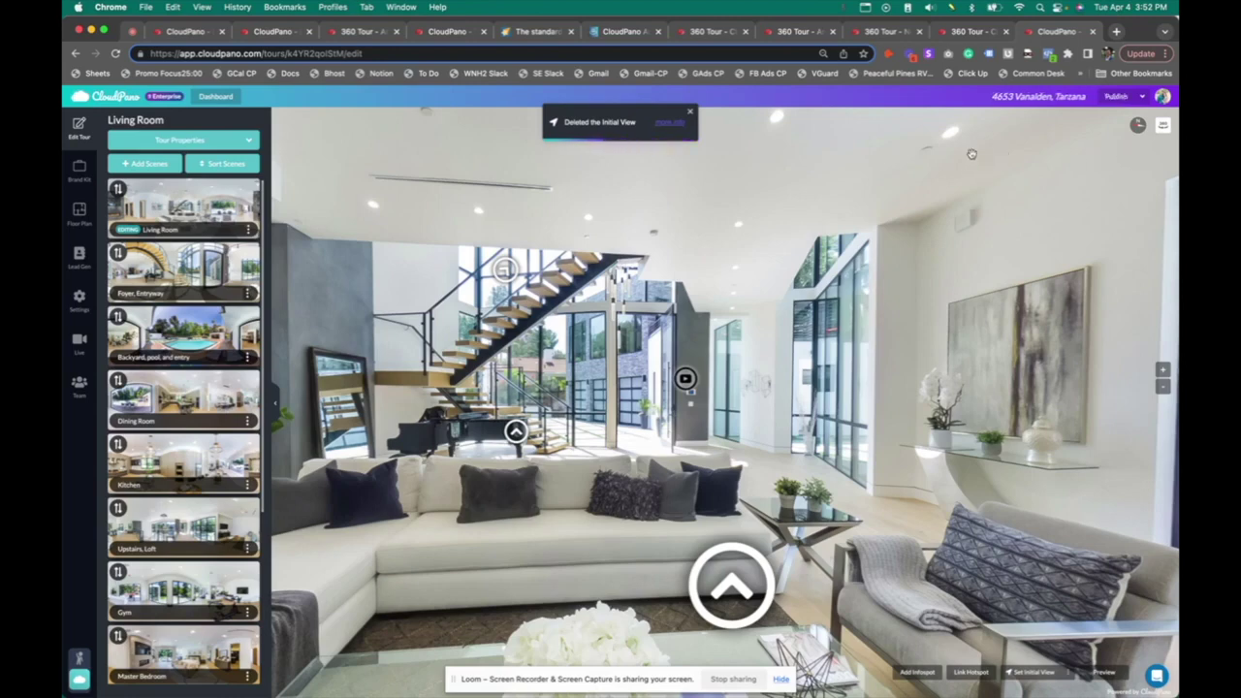
left_click(1139, 129)
In the Foyer, Entryway scene, face the glass front door, set north point, and clear the initial view
mouse_move(516, 432)
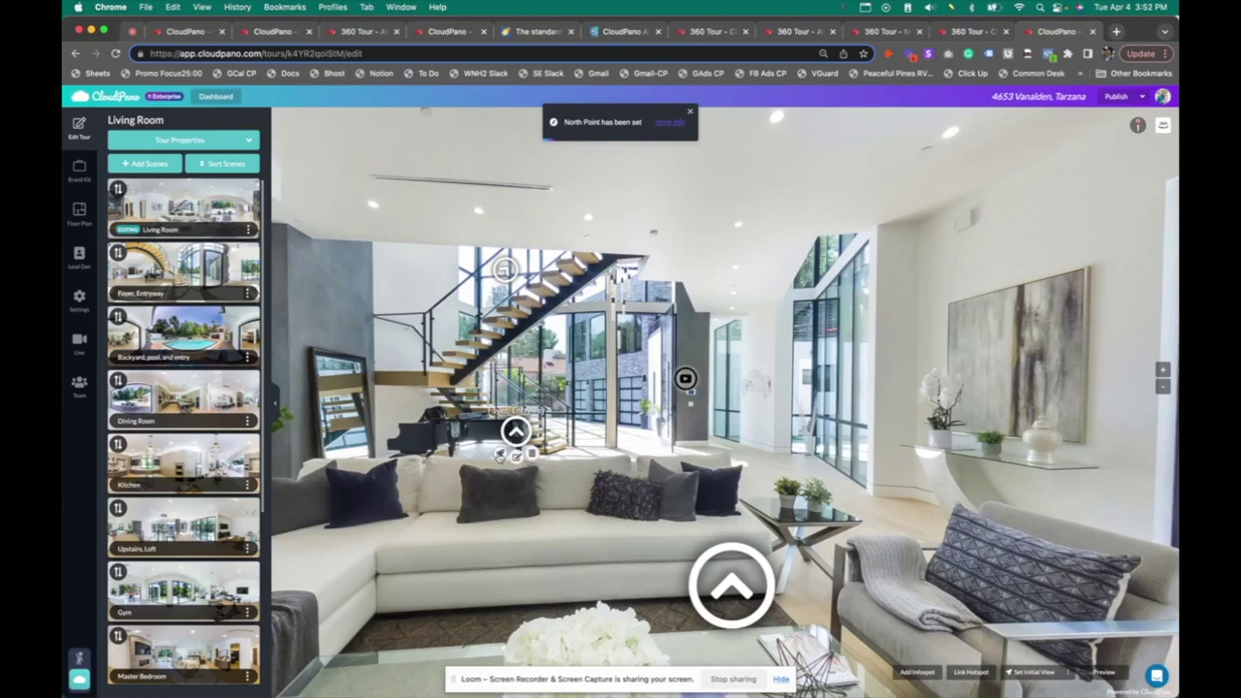
left_click(516, 432)
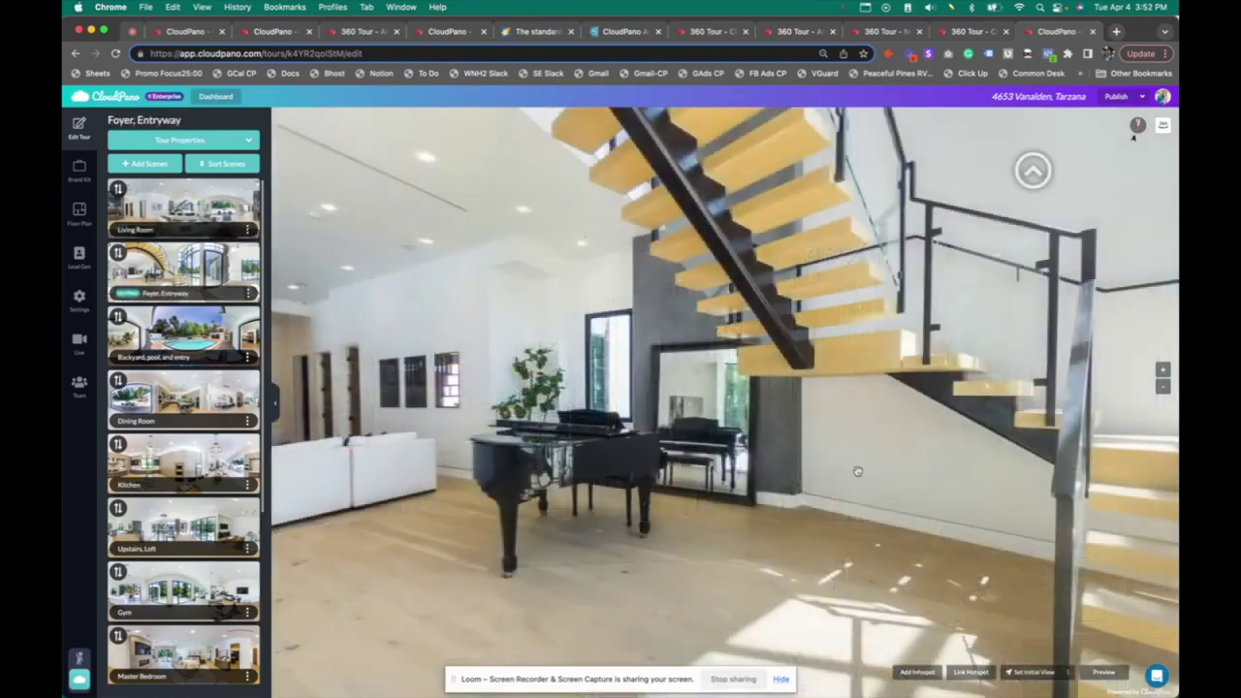
left_click_drag(857, 471, 535, 476)
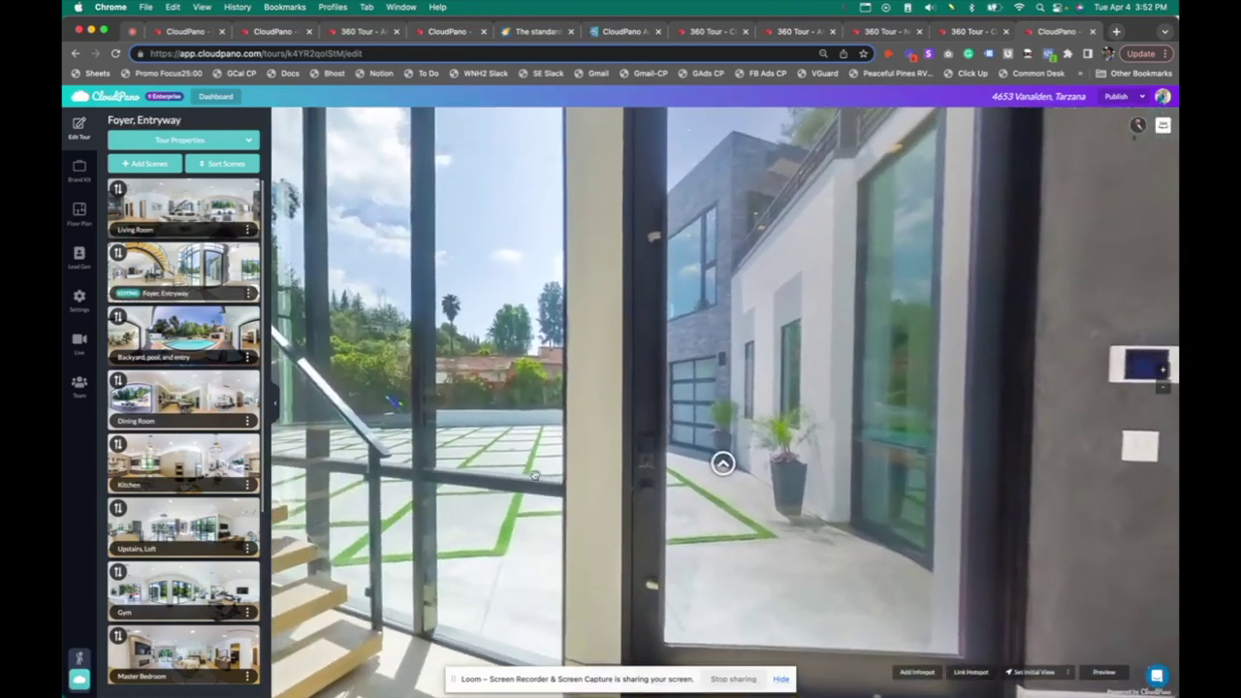
left_click(1136, 126)
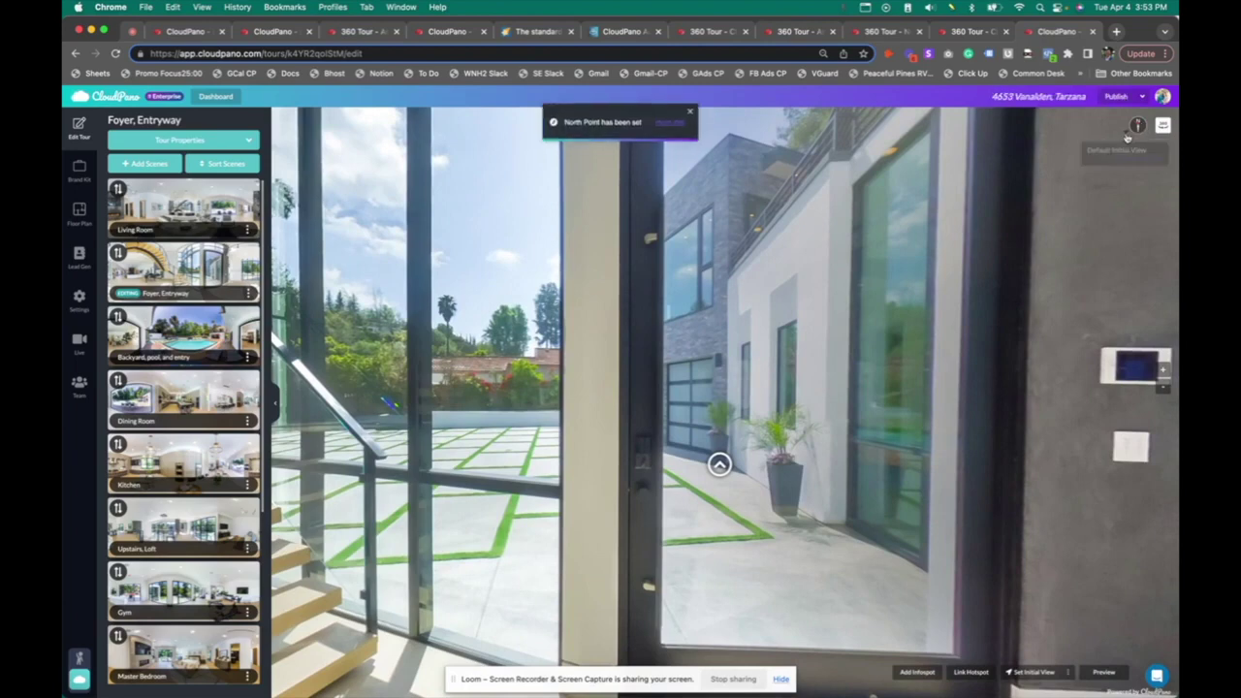
left_click(1123, 164)
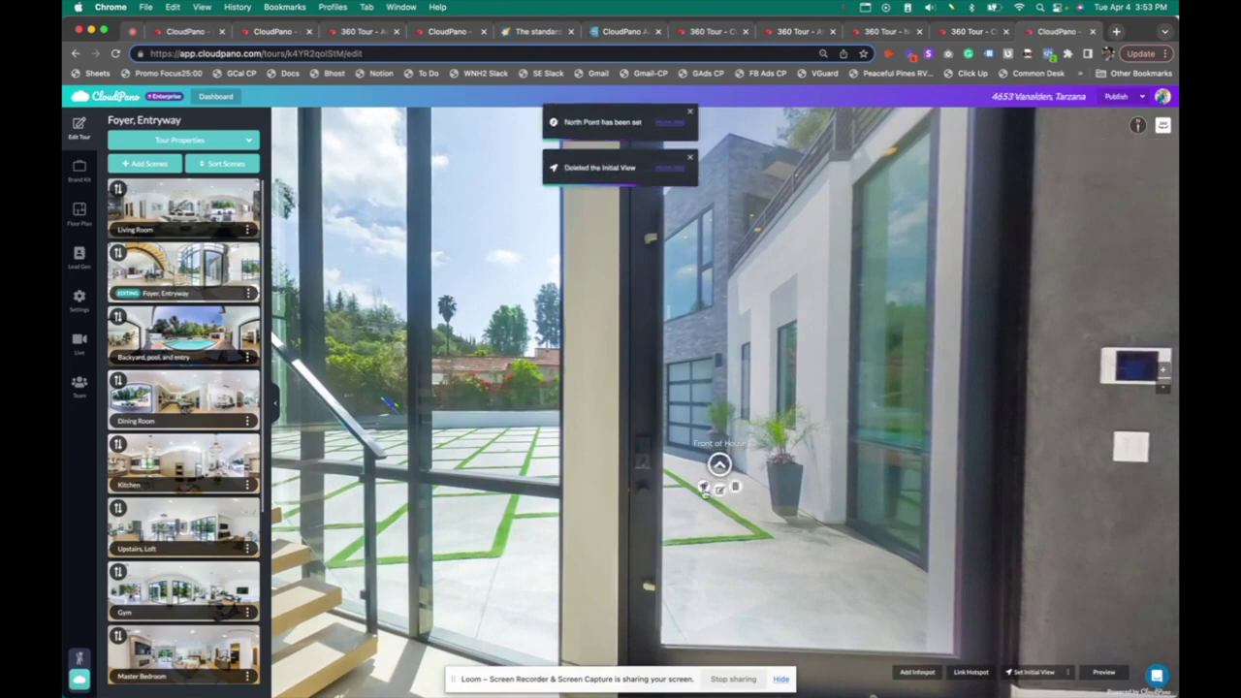
In Front of House, face the fence and trees, set north point, and delete the initial view
left_click(719, 466)
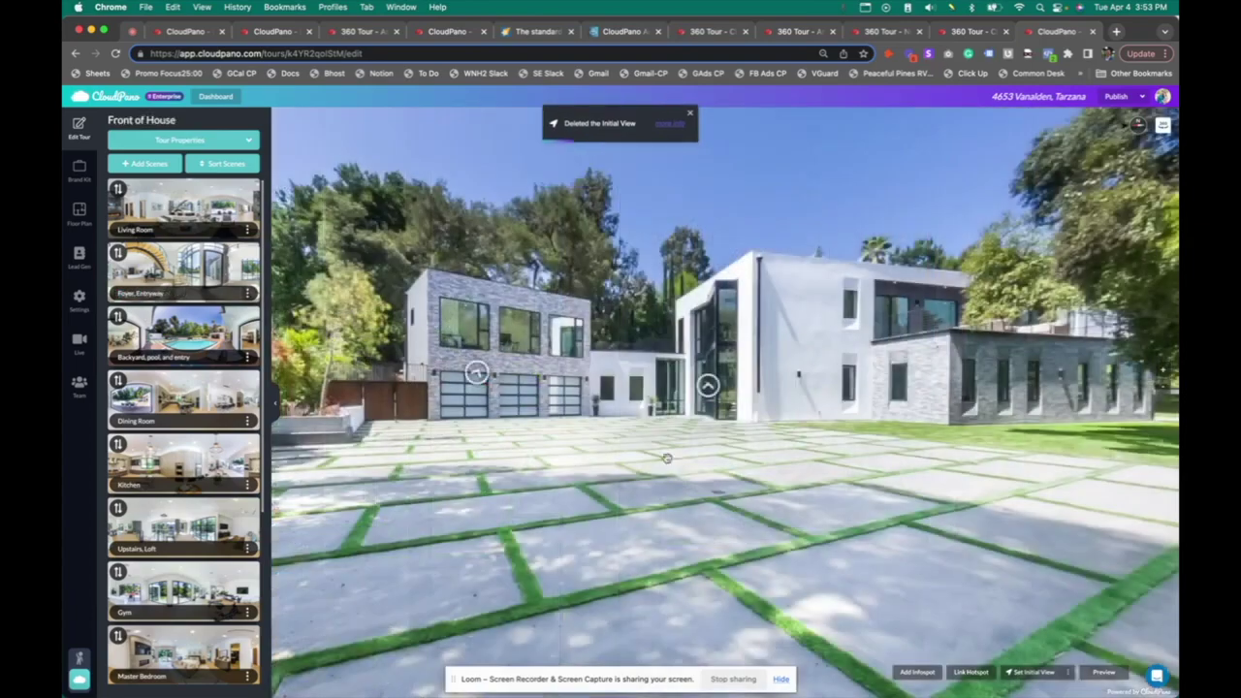
left_click_drag(705, 487, 911, 446)
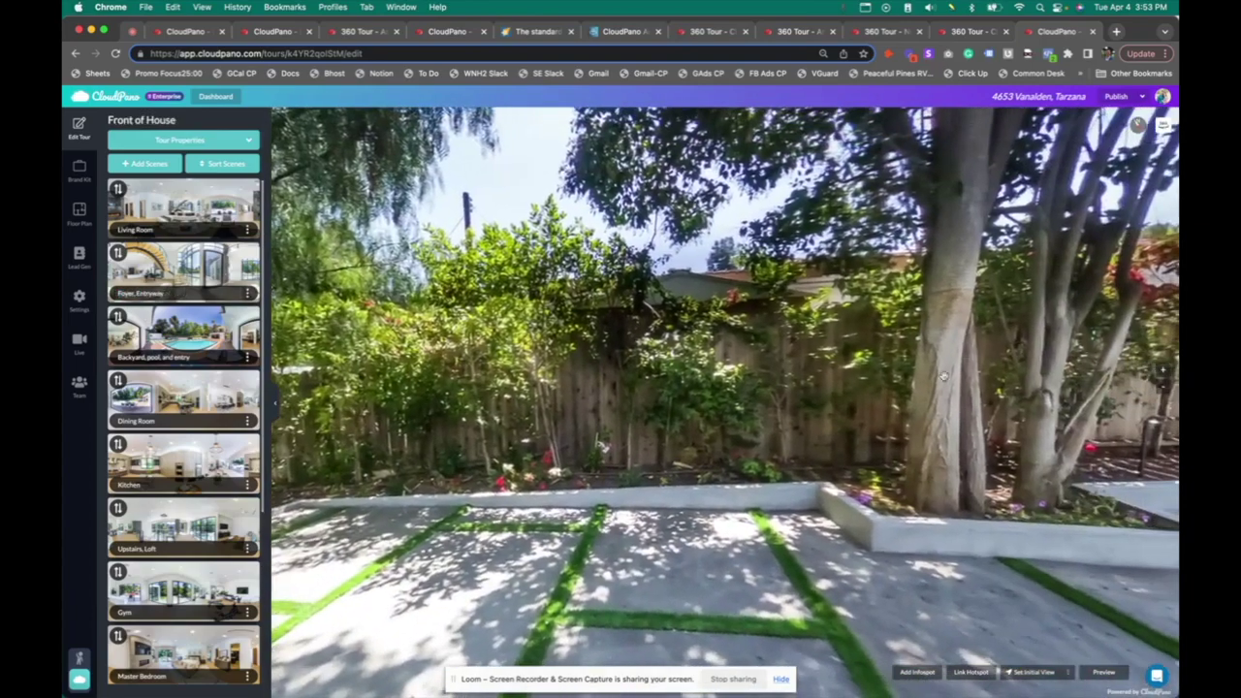
left_click(1142, 127)
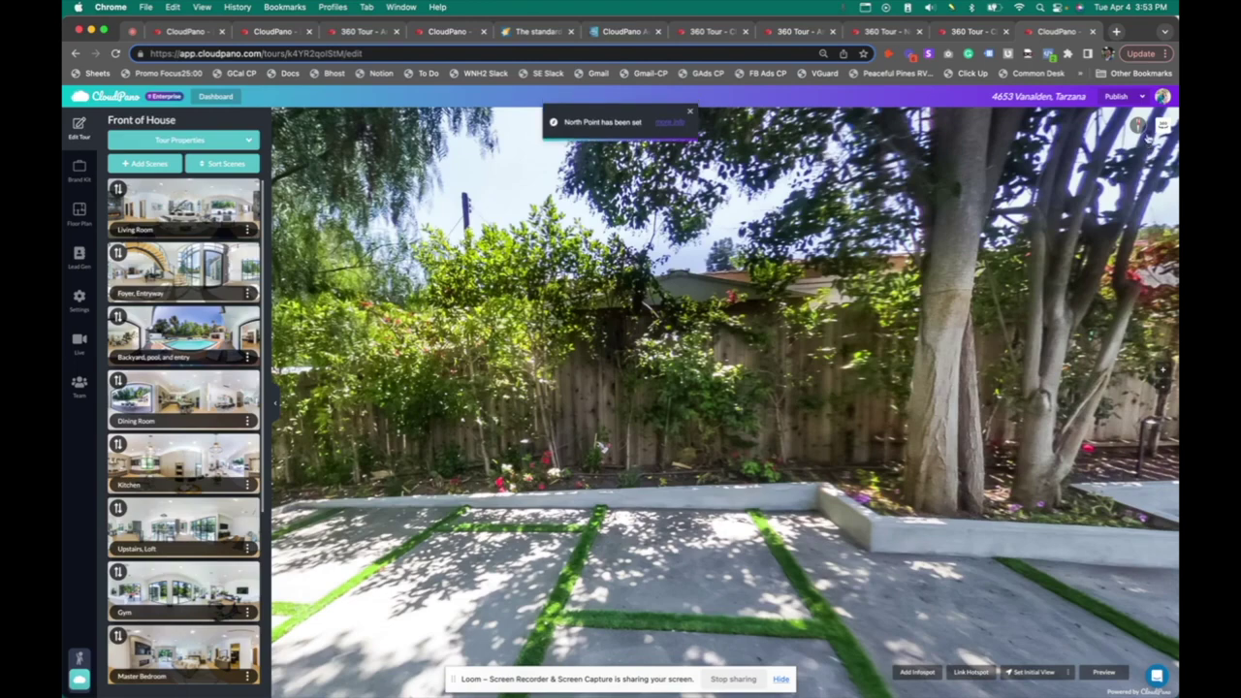
left_click(1132, 161)
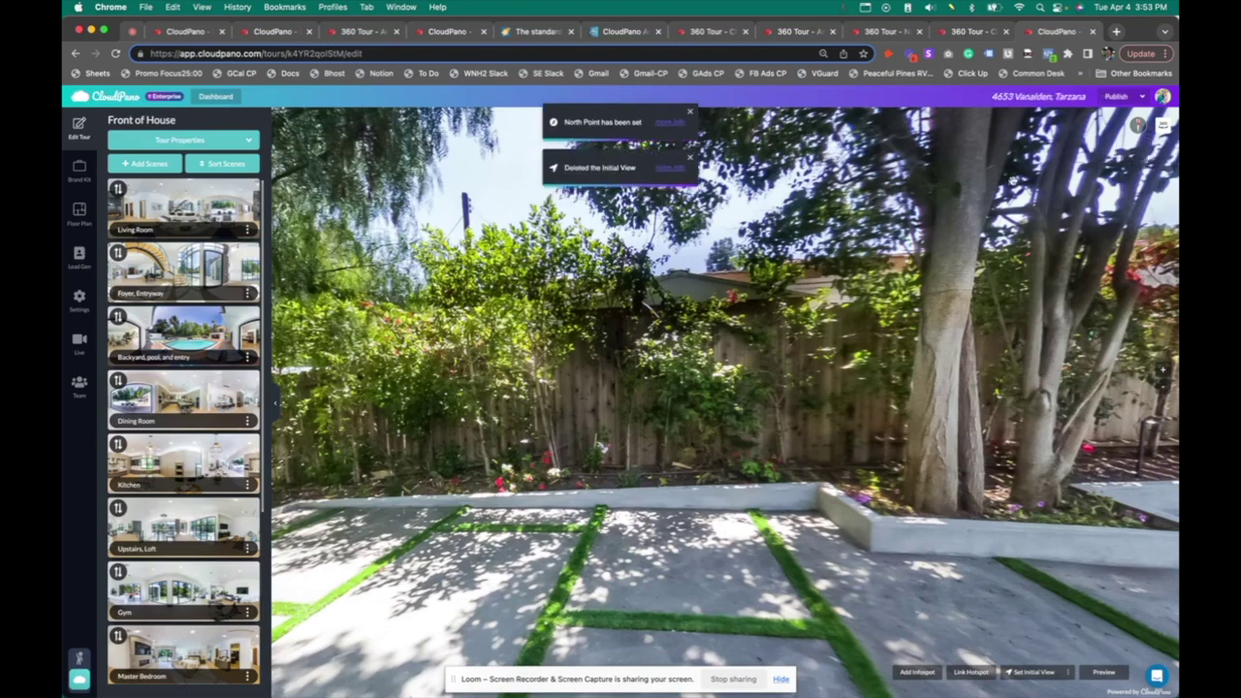
Switch from the Living Room to the Backyard, pool, and entry scene in the scene list
left_click(150, 213)
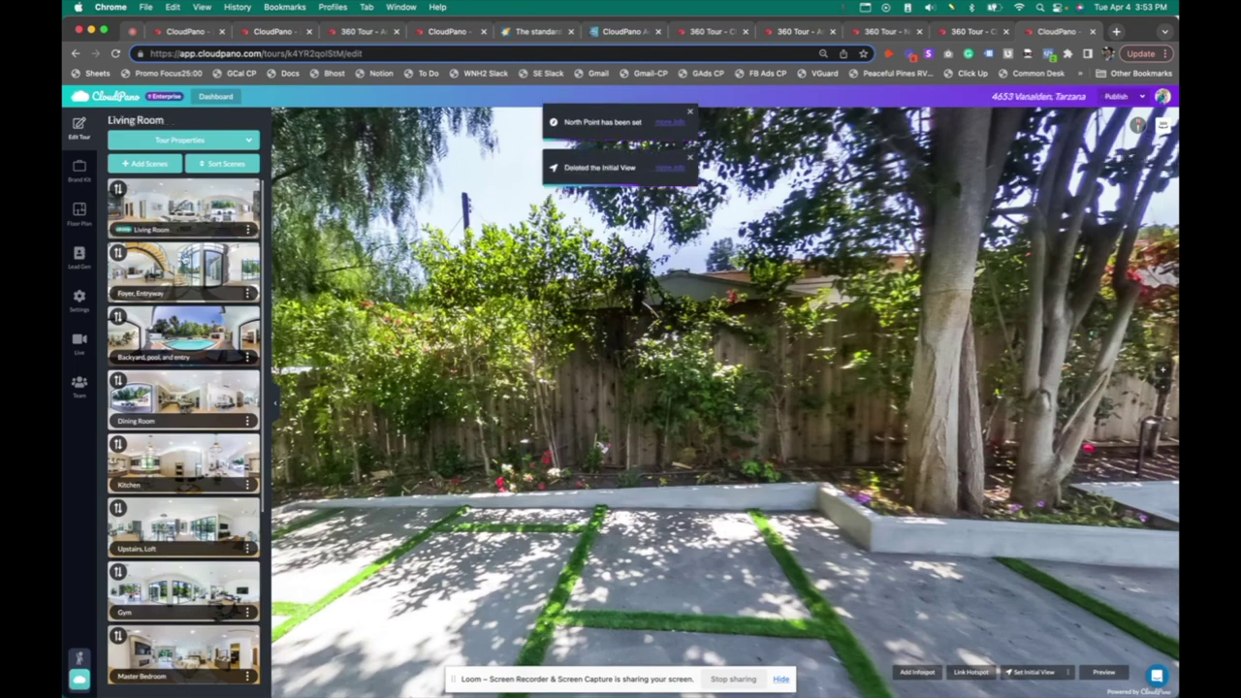
scroll(184, 388, "down", 3)
left_click(184, 206)
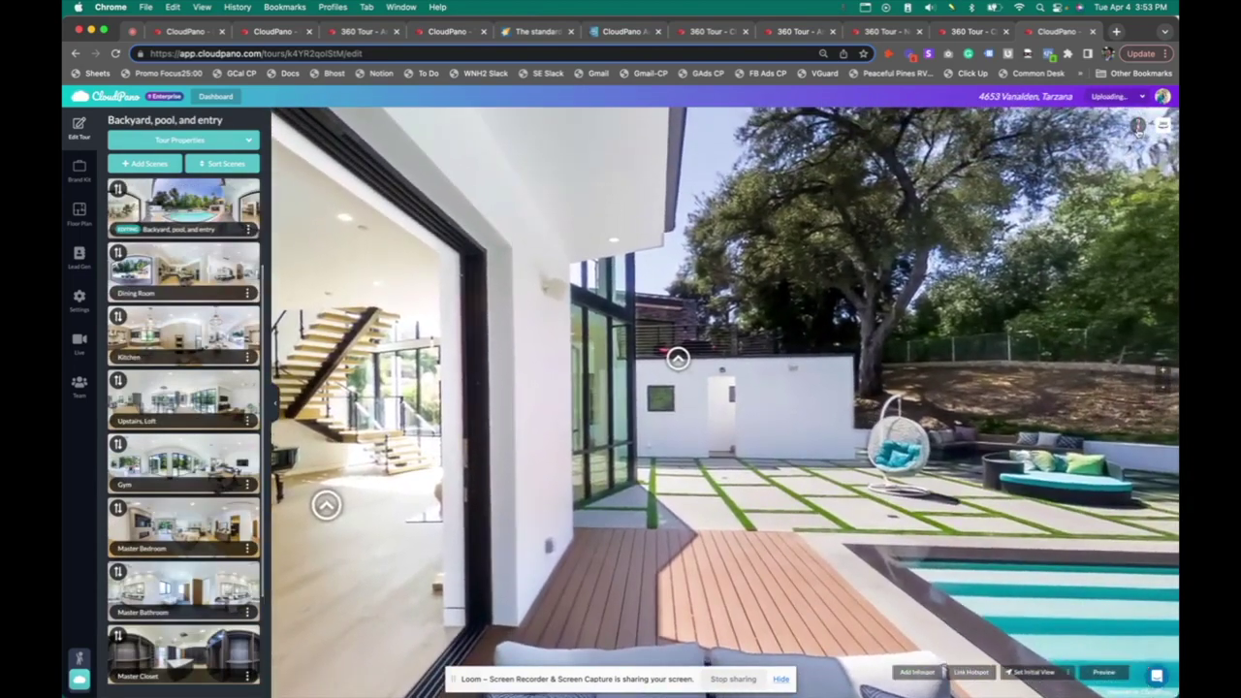
Set the backyard scene's north point and replace its initial view with the current direction
left_click(1161, 126)
left_click(1138, 154)
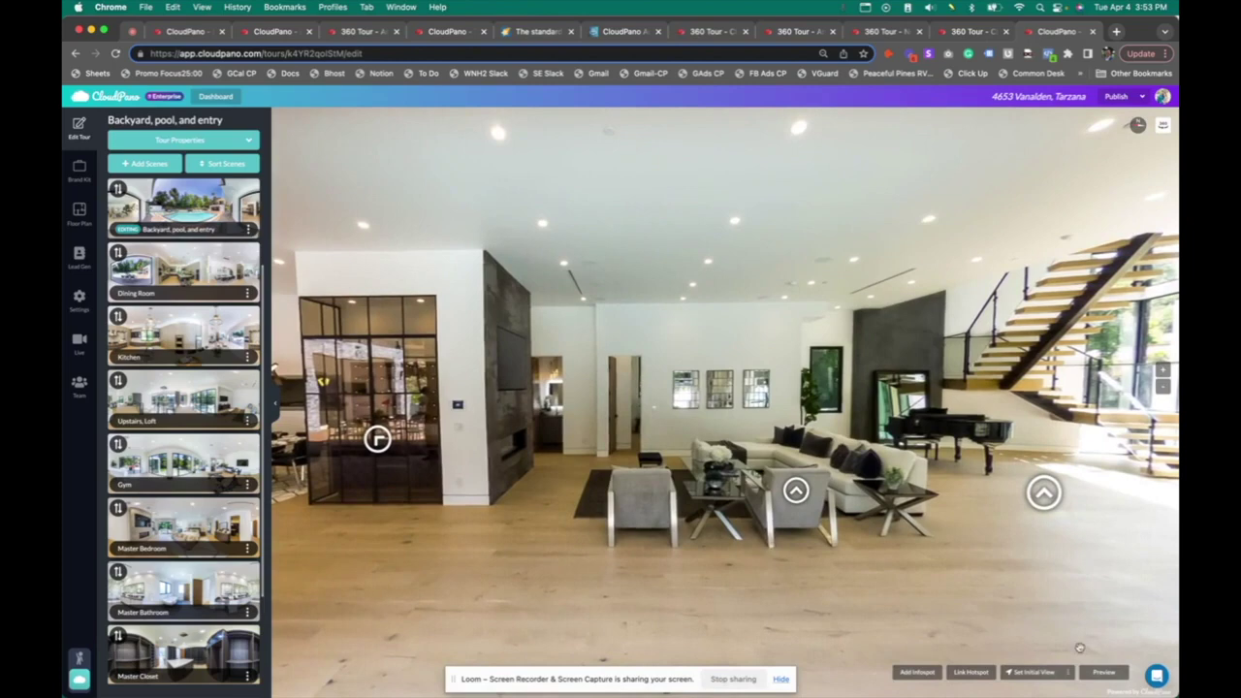
left_click(1032, 681)
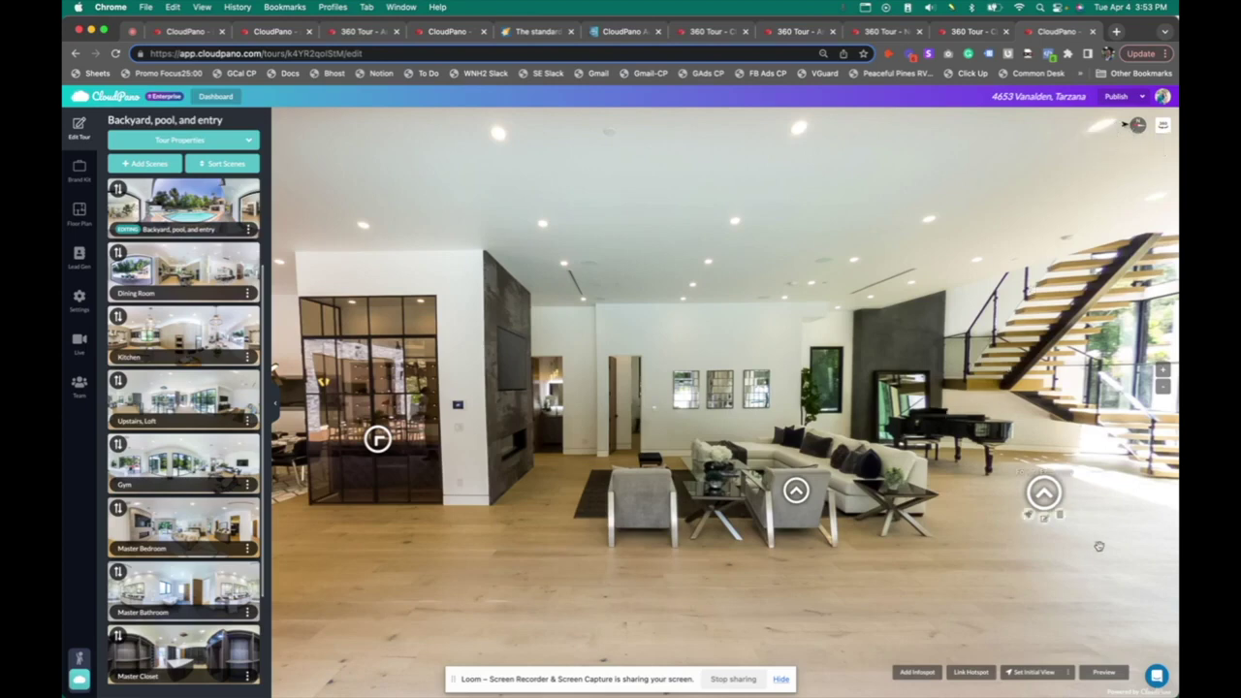
Set the backyard's initial view for arrivals coming from the Dining Room
left_click(1067, 676)
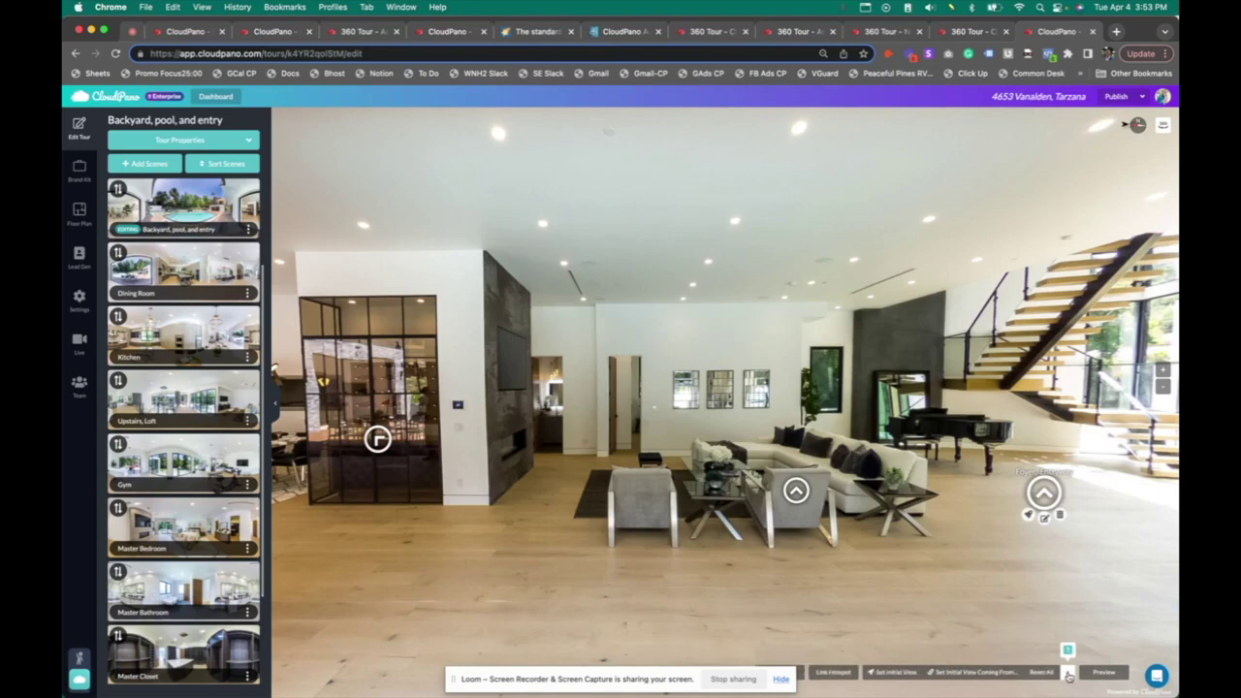
left_click(984, 670)
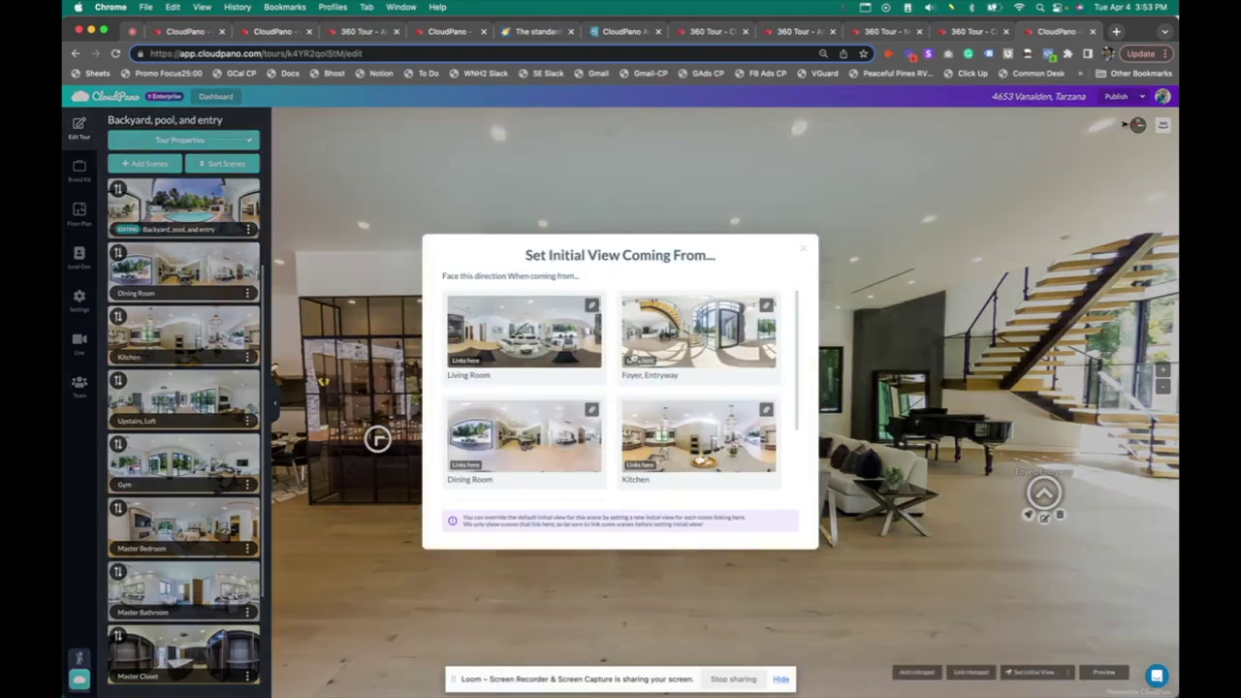
left_click(574, 442)
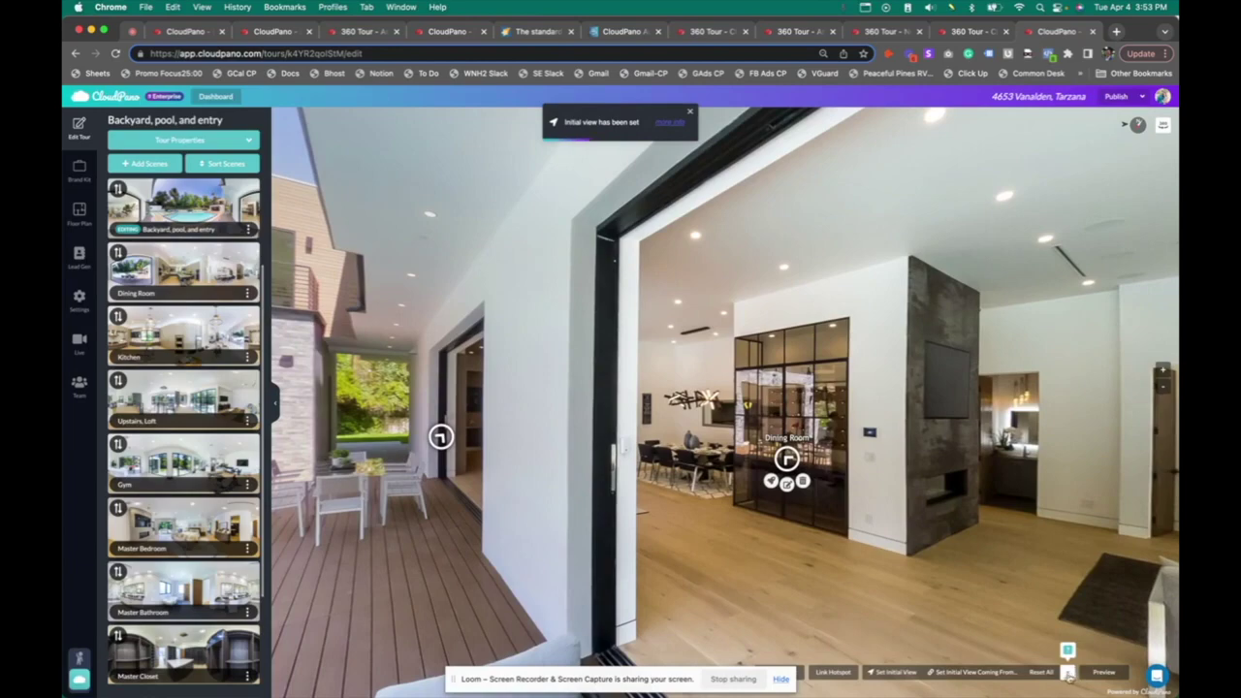
left_click(1067, 672)
left_click(523, 444)
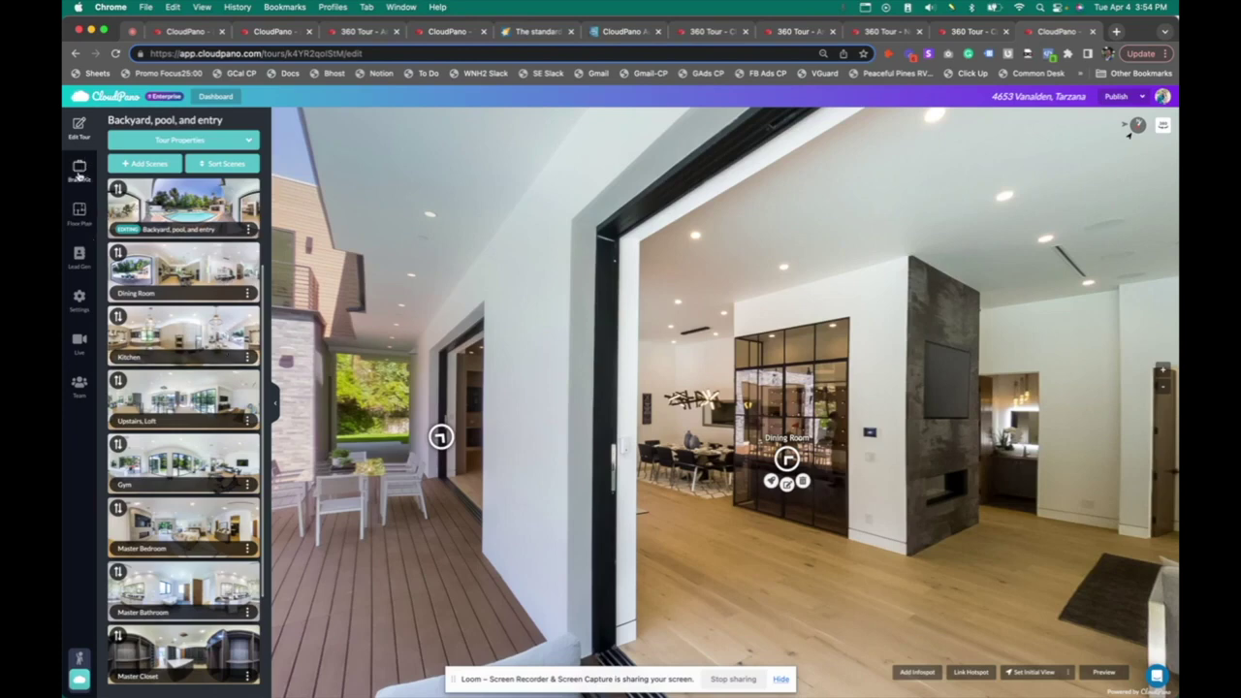
Apply the CloudPano library logo as the tour's brand logo, then publish the tour
left_click(79, 171)
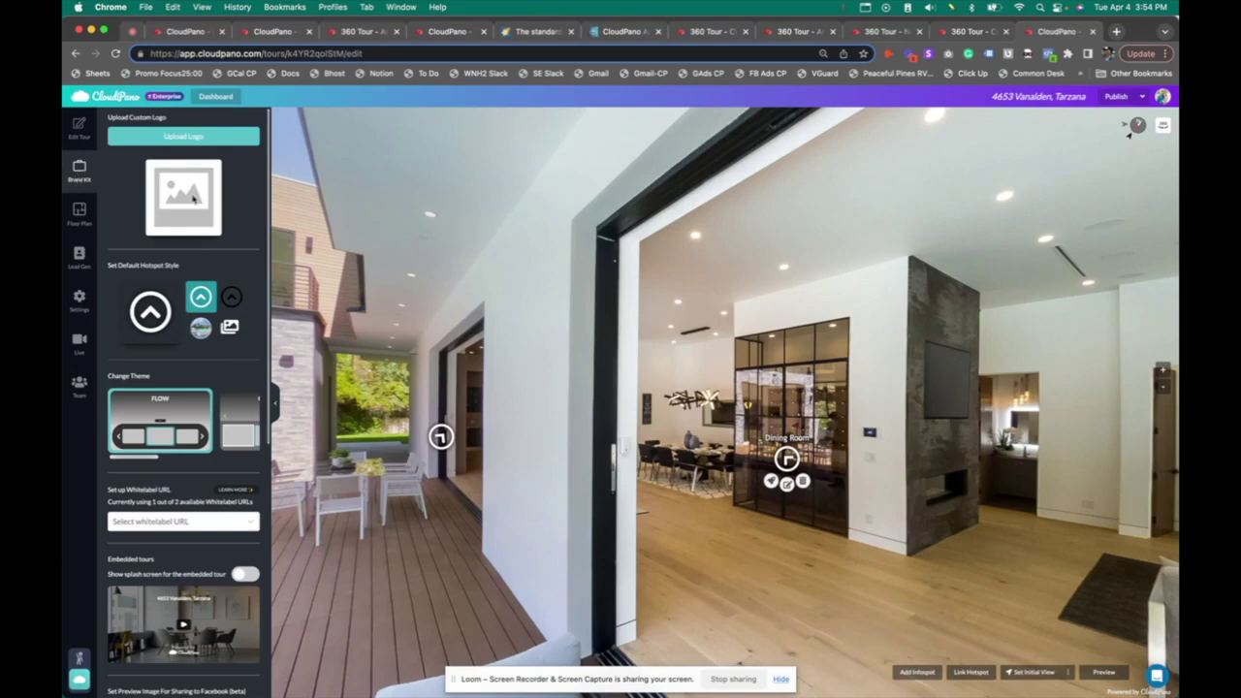
left_click(184, 136)
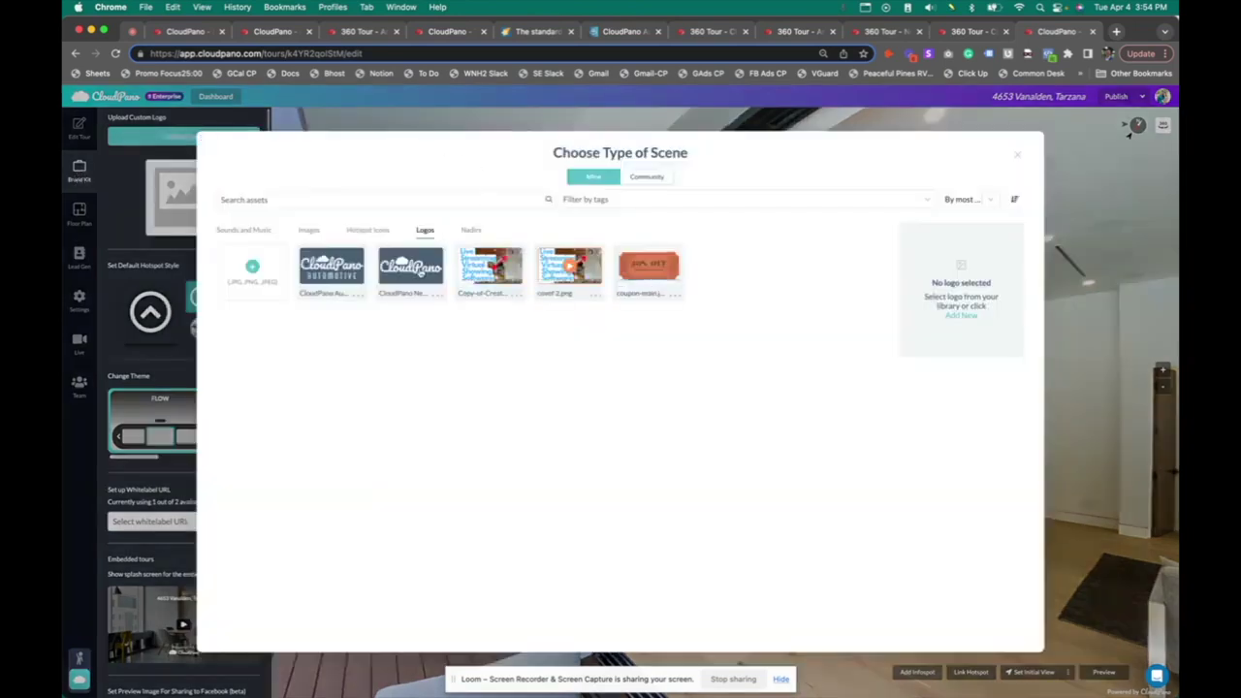
left_click(421, 270)
left_click(948, 340)
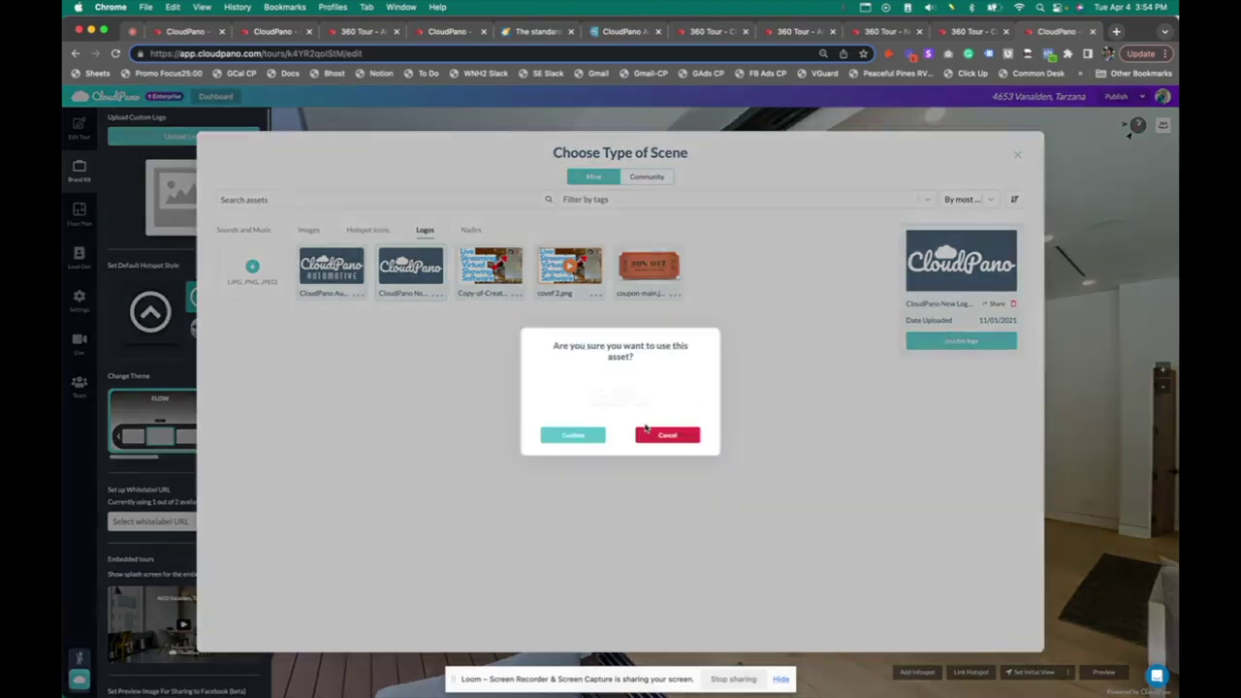
left_click(592, 437)
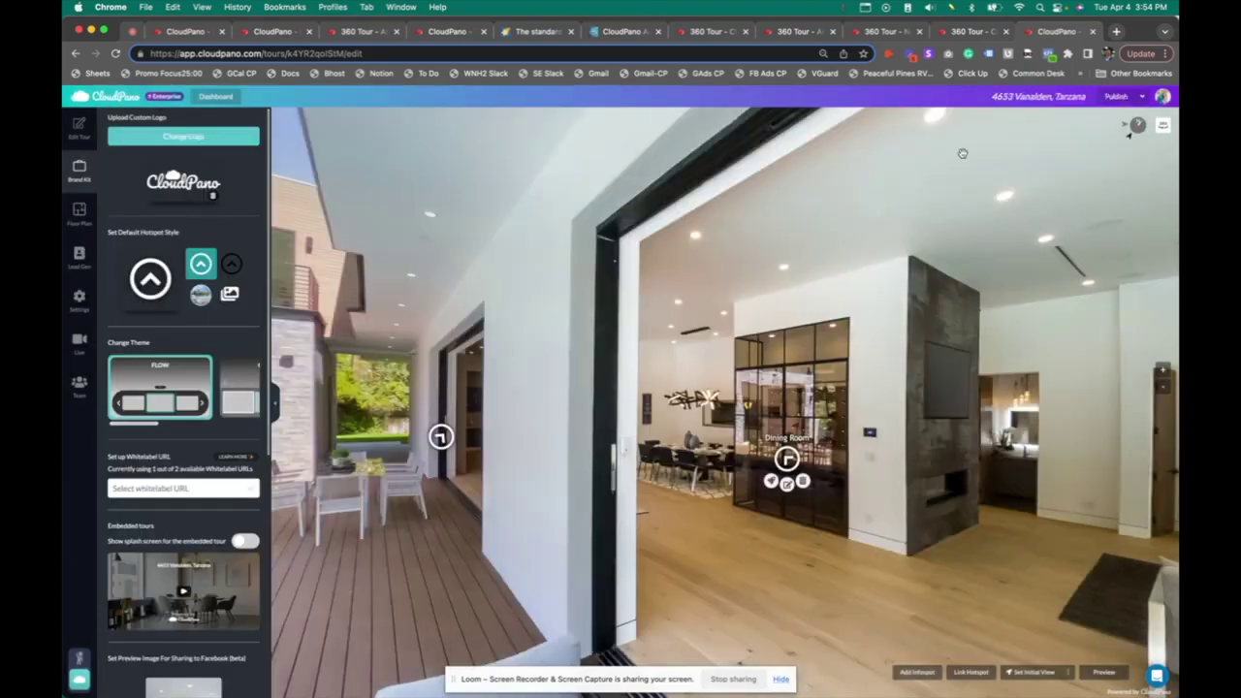
left_click(1110, 97)
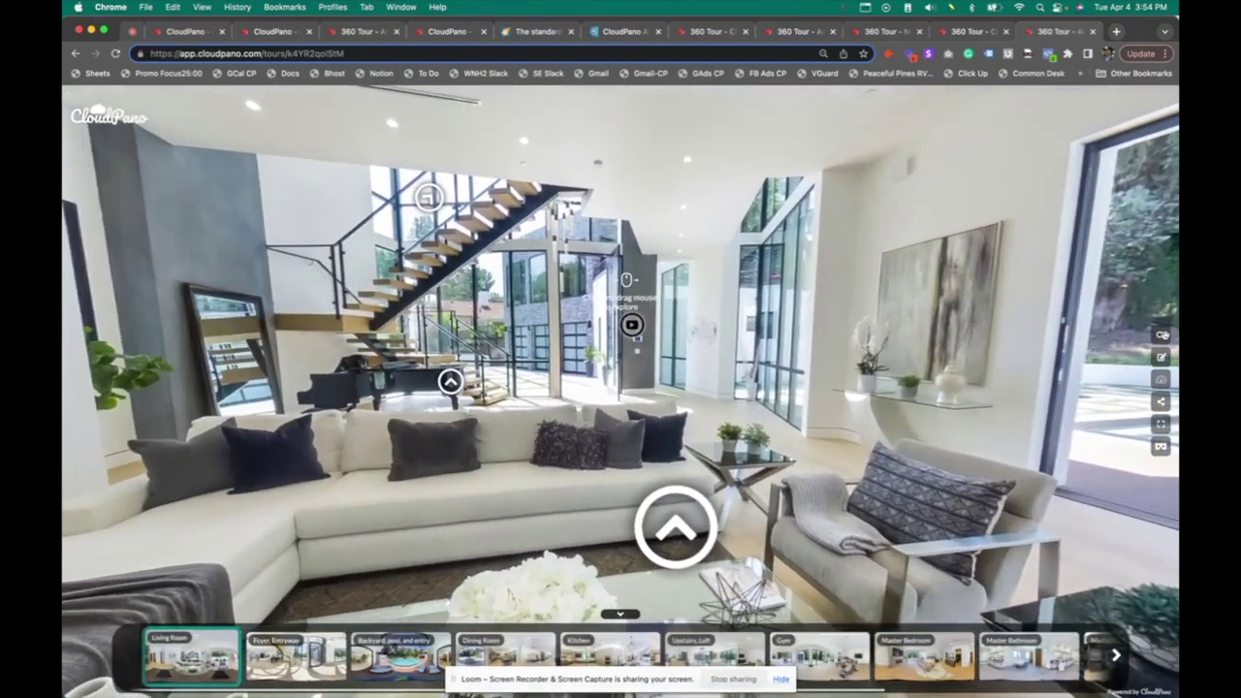
Back in the tour editor, enter 'Name' as the Tour Properties contact person
left_click(1161, 359)
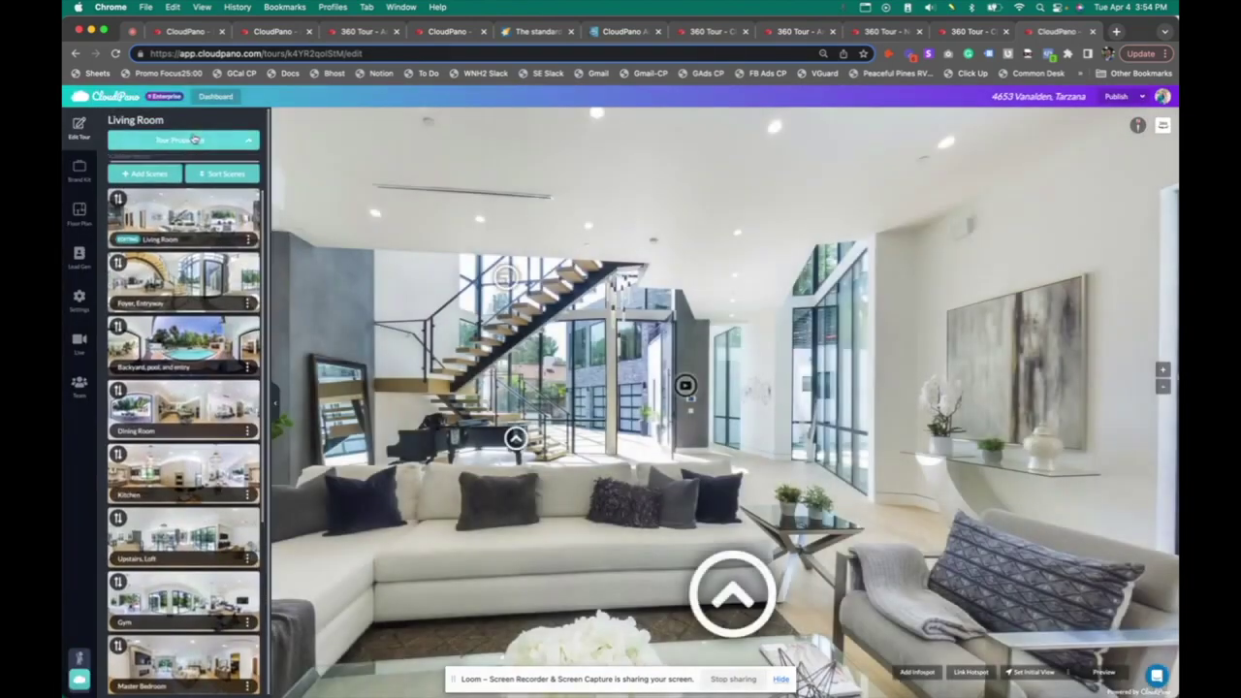
left_click(195, 139)
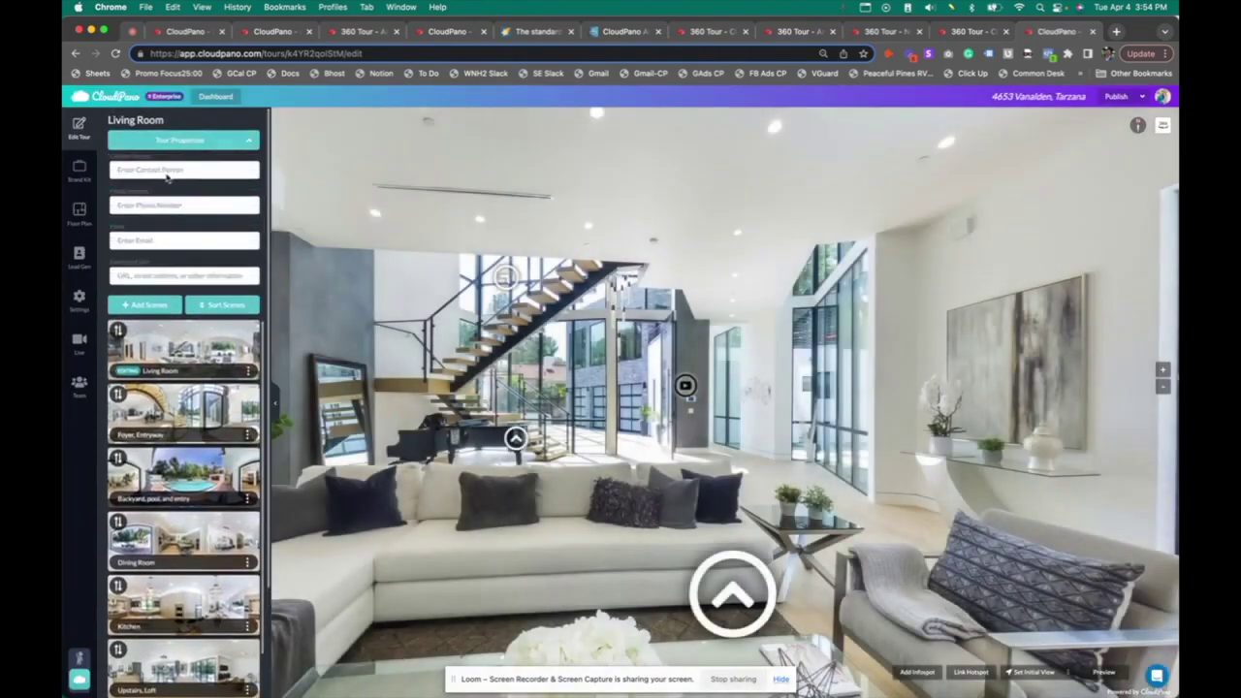
left_click(163, 171)
type("ANni")
key("BackSpace")
key("BackSpace")
type("Name")
Browse the Brand Kit theme carousel and select the CASCADE theme card
left_click(79, 170)
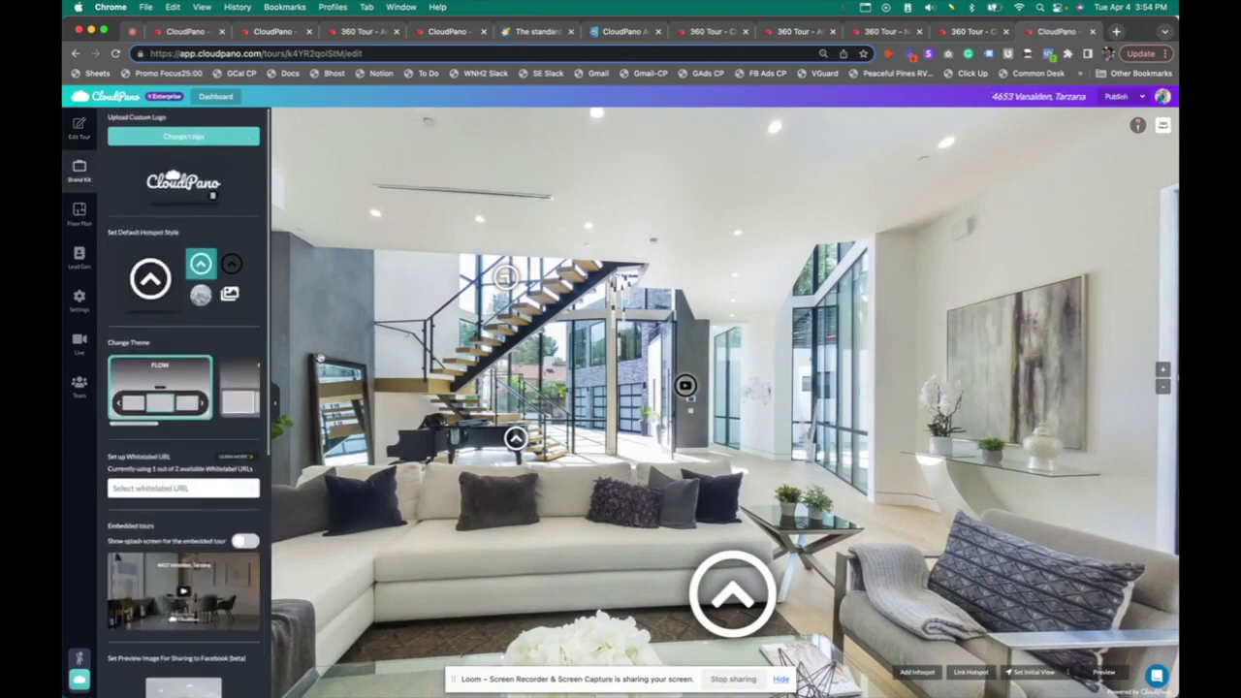
left_click(250, 403)
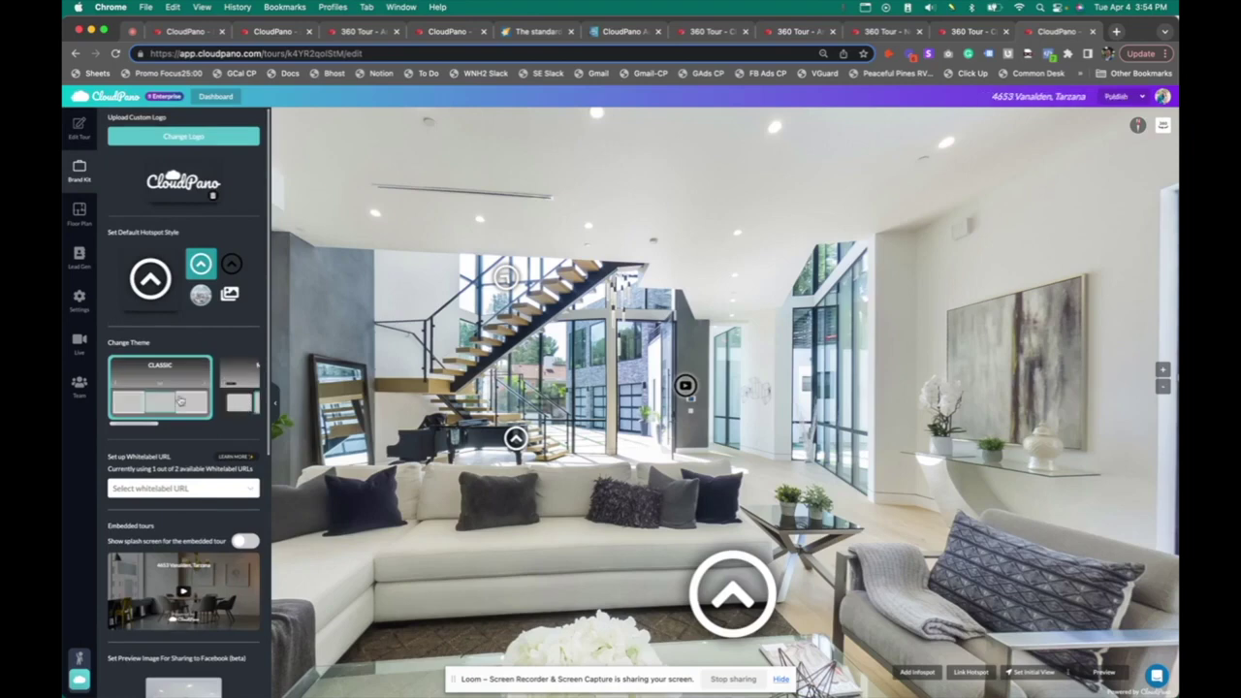
left_click(232, 398)
left_click(234, 400)
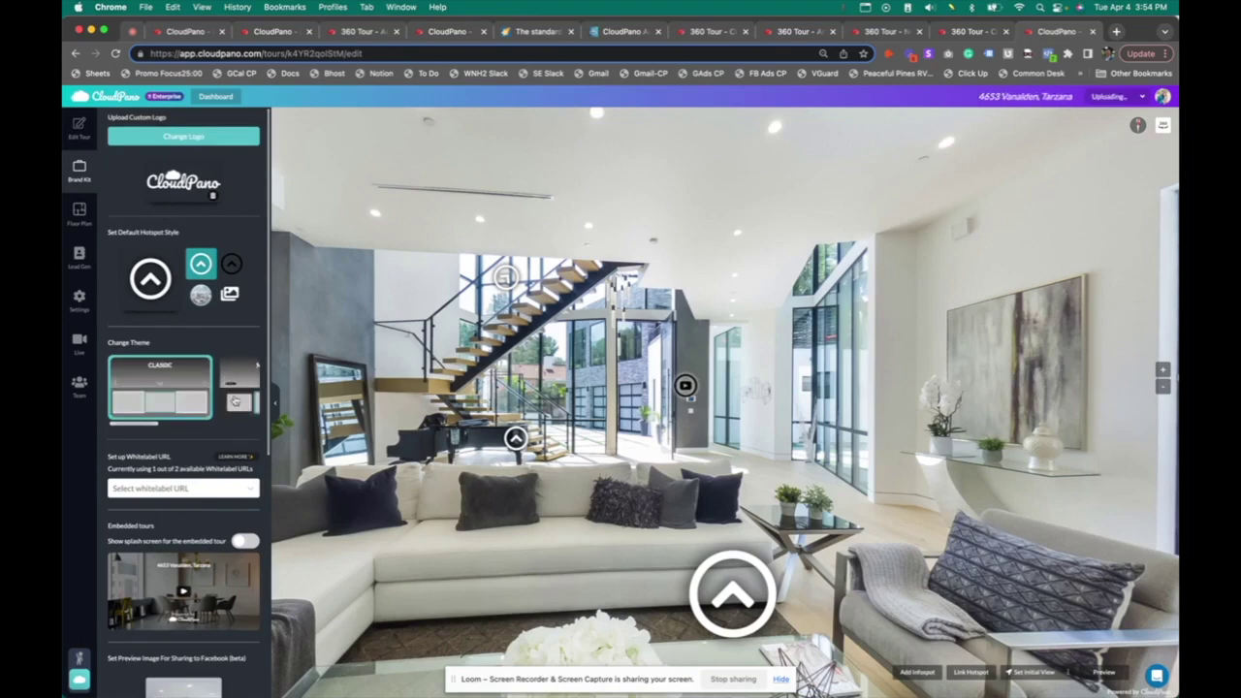
left_click(235, 402)
left_click(238, 403)
left_click_drag(142, 424, 211, 424)
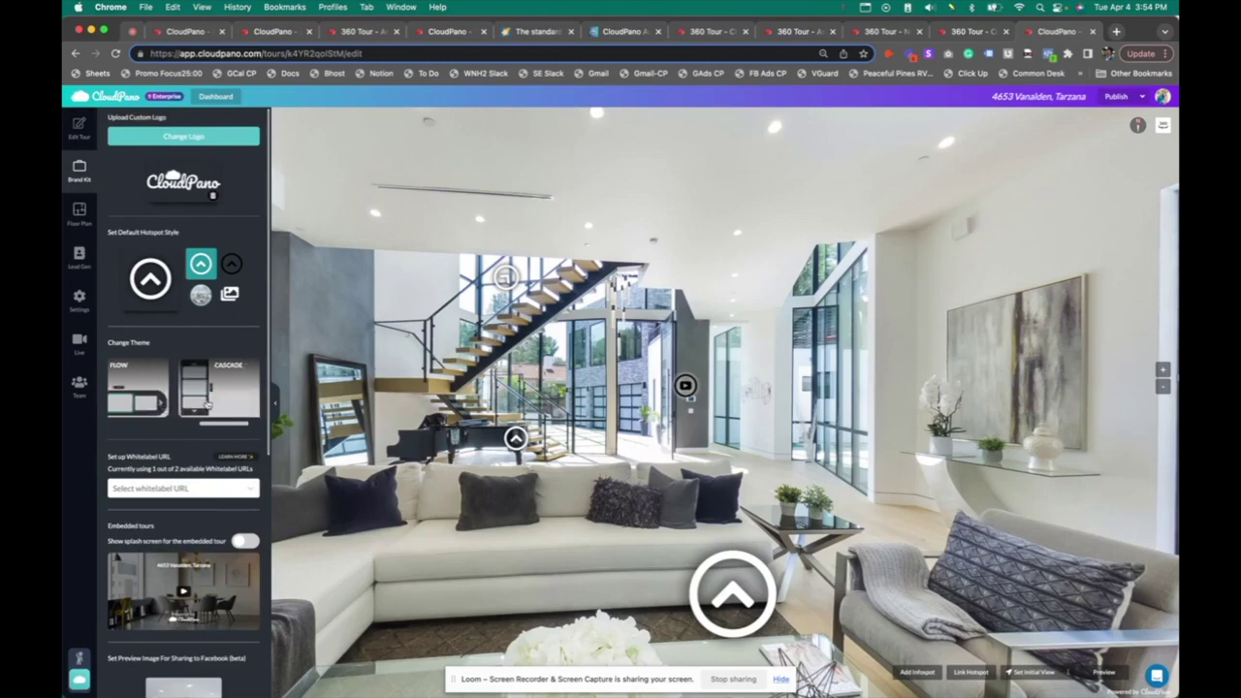
left_click(210, 413)
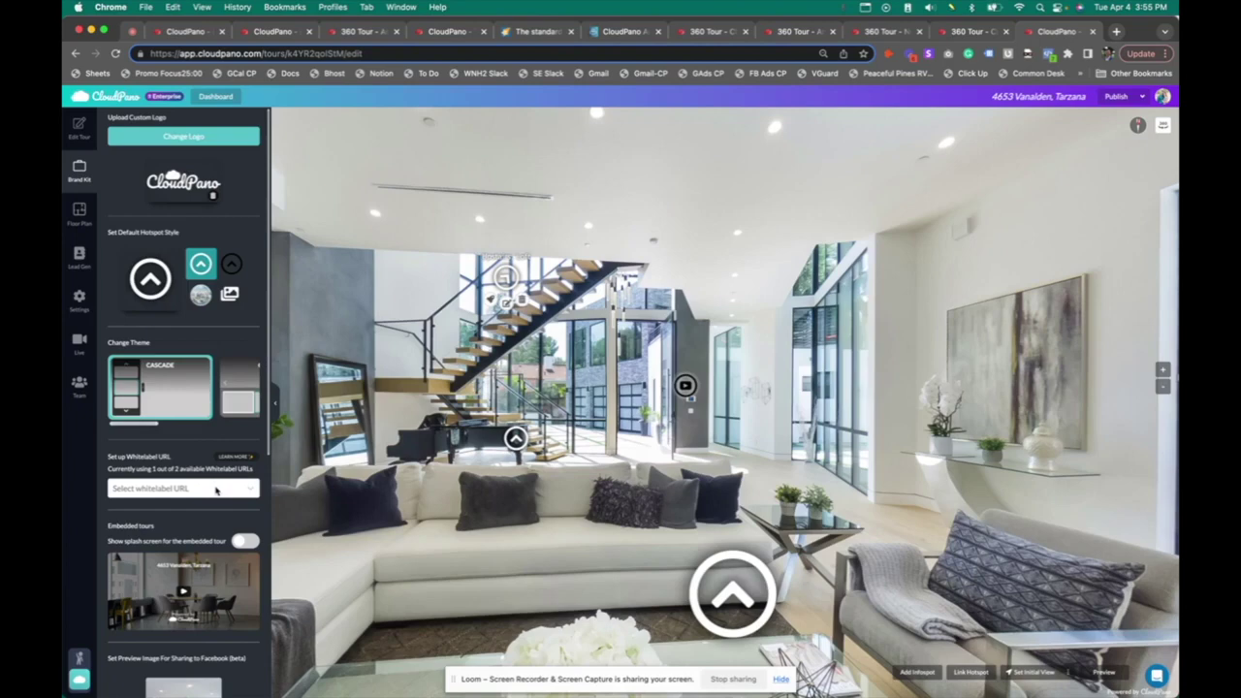
scroll(215, 494, "down", 1)
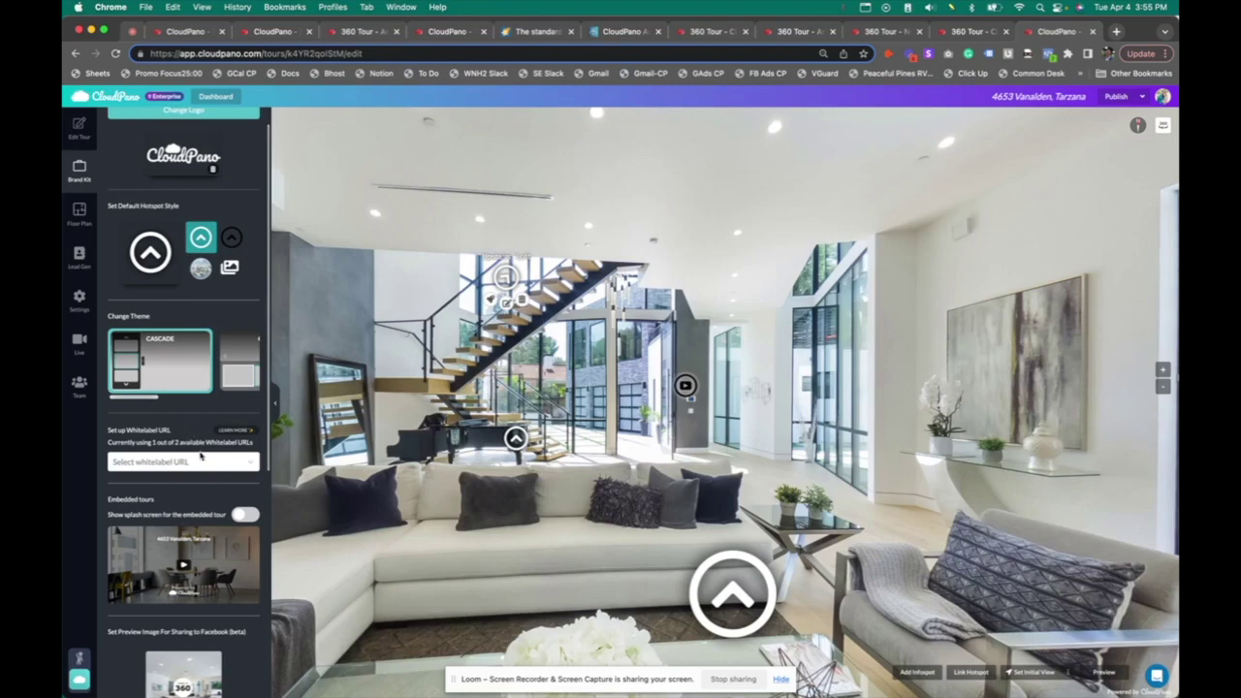
scroll(200, 456, "down", 1)
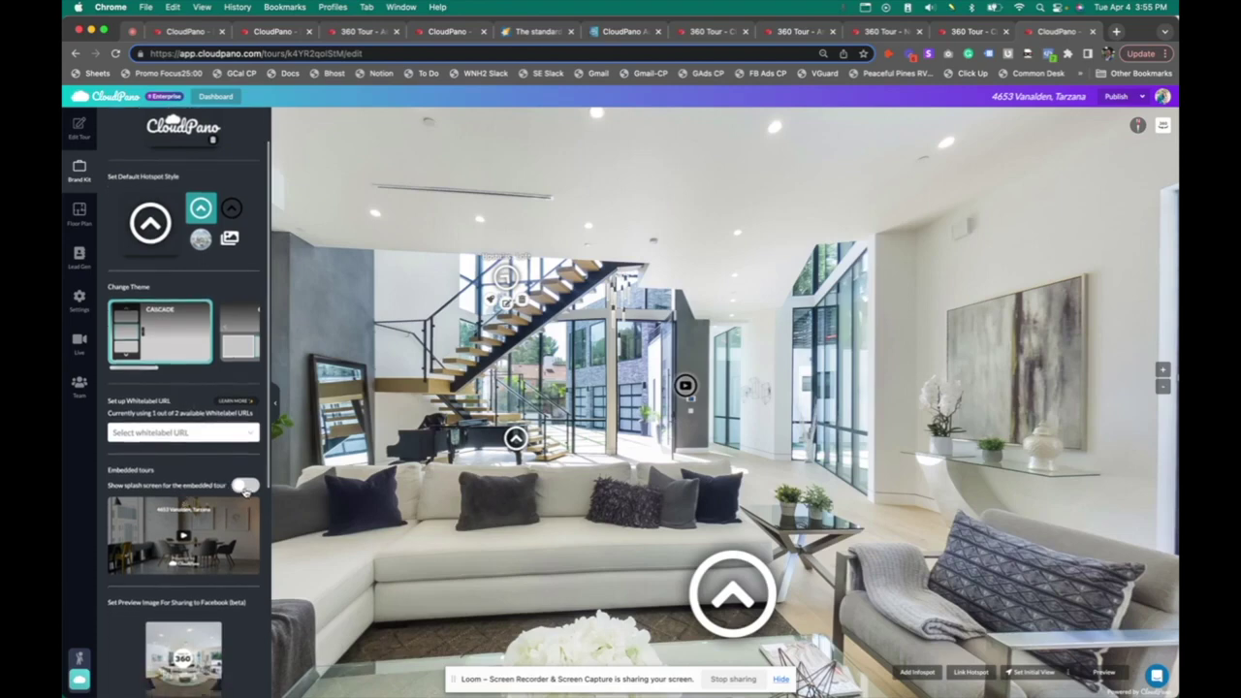
Enable the embedded tour's splash screen, keeping the Powered by CloudPano watermark switched on
left_click(246, 487)
scroll(218, 543, "down", 5)
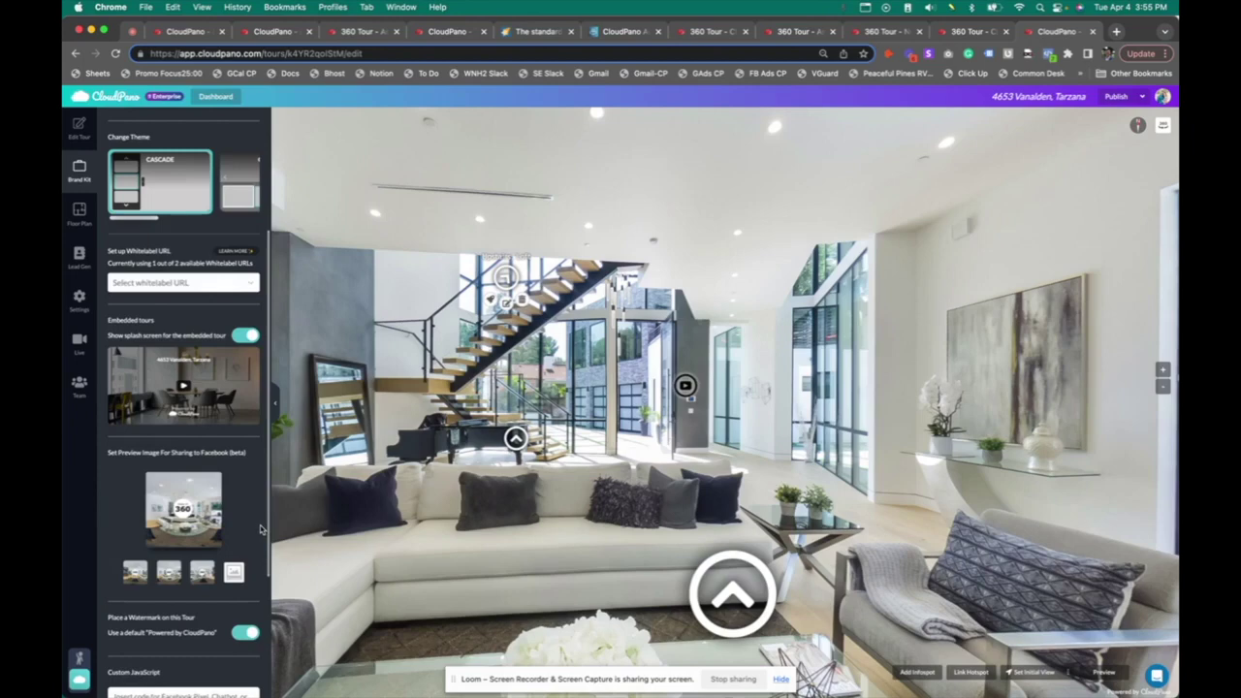
scroll(248, 494, "down", 3)
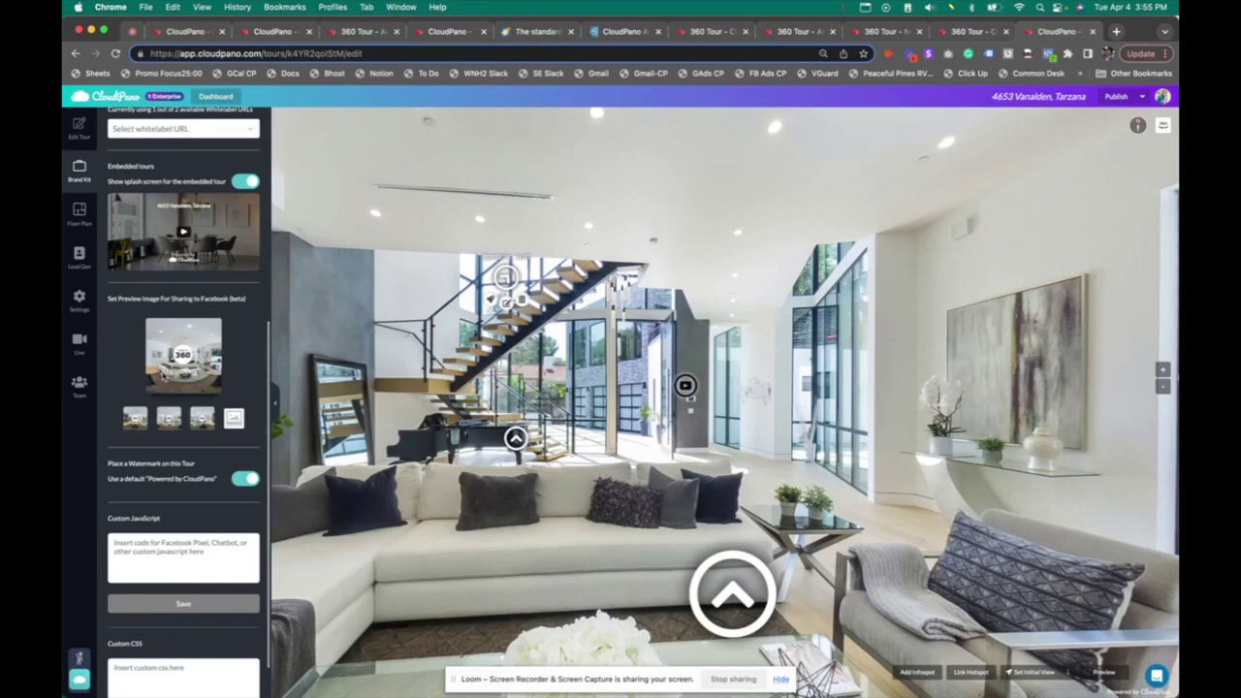
left_click(247, 481)
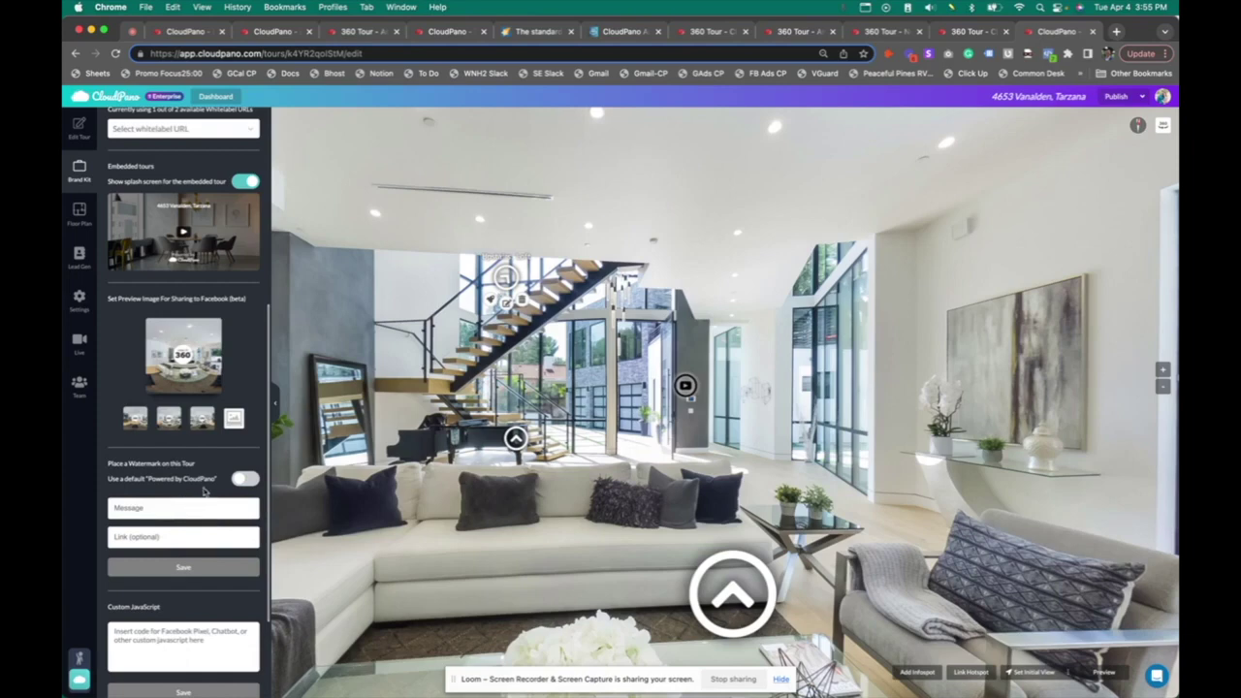
scroll(169, 541, "down", 4)
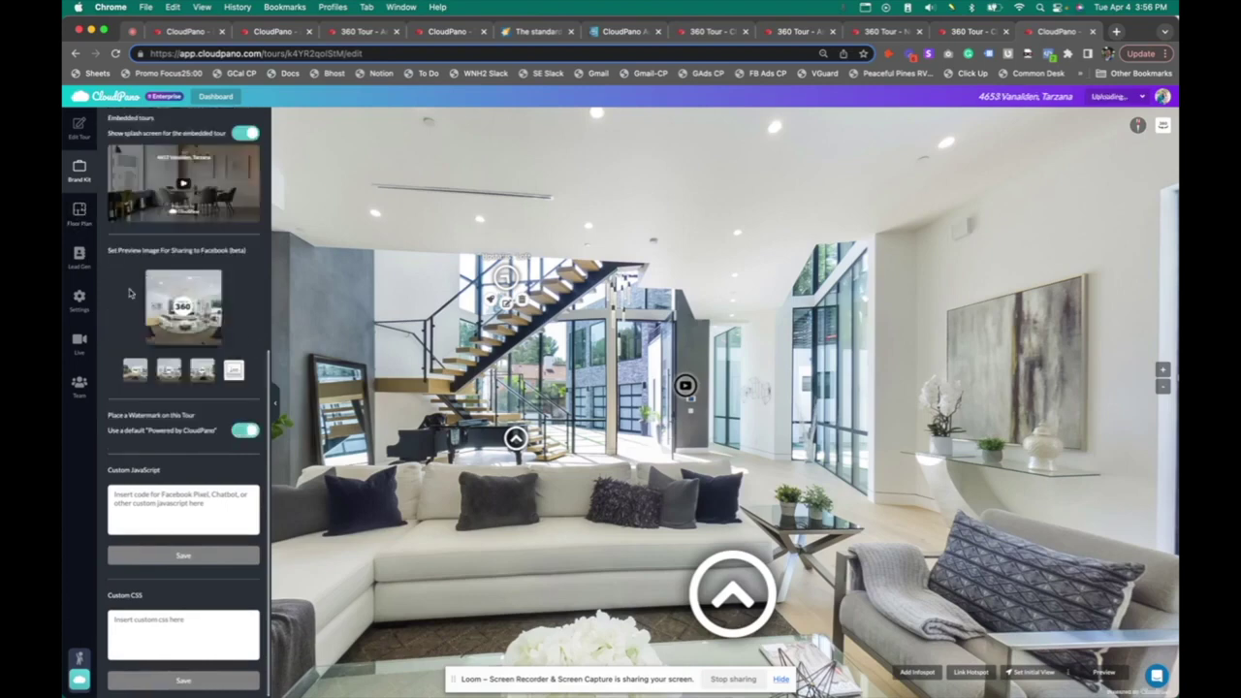
In floor plan settings, dismiss the Order a Floor Plan offer and enable 'Always show floorplan opened'
left_click(86, 223)
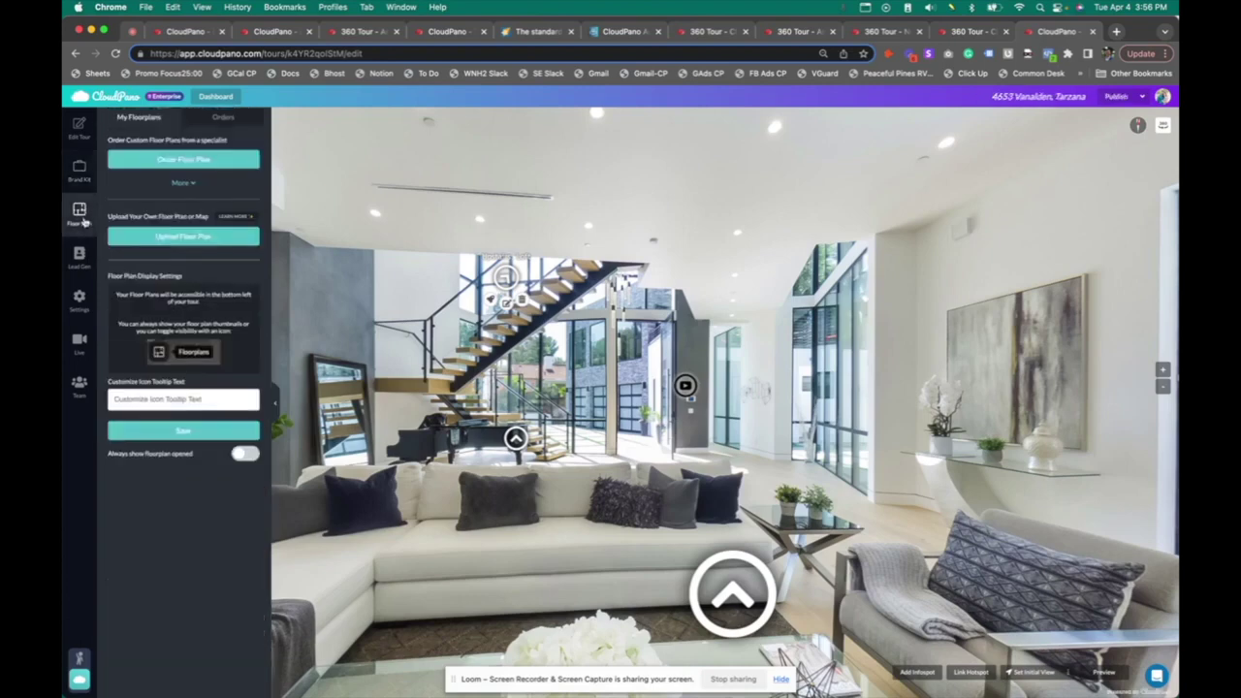
left_click(194, 239)
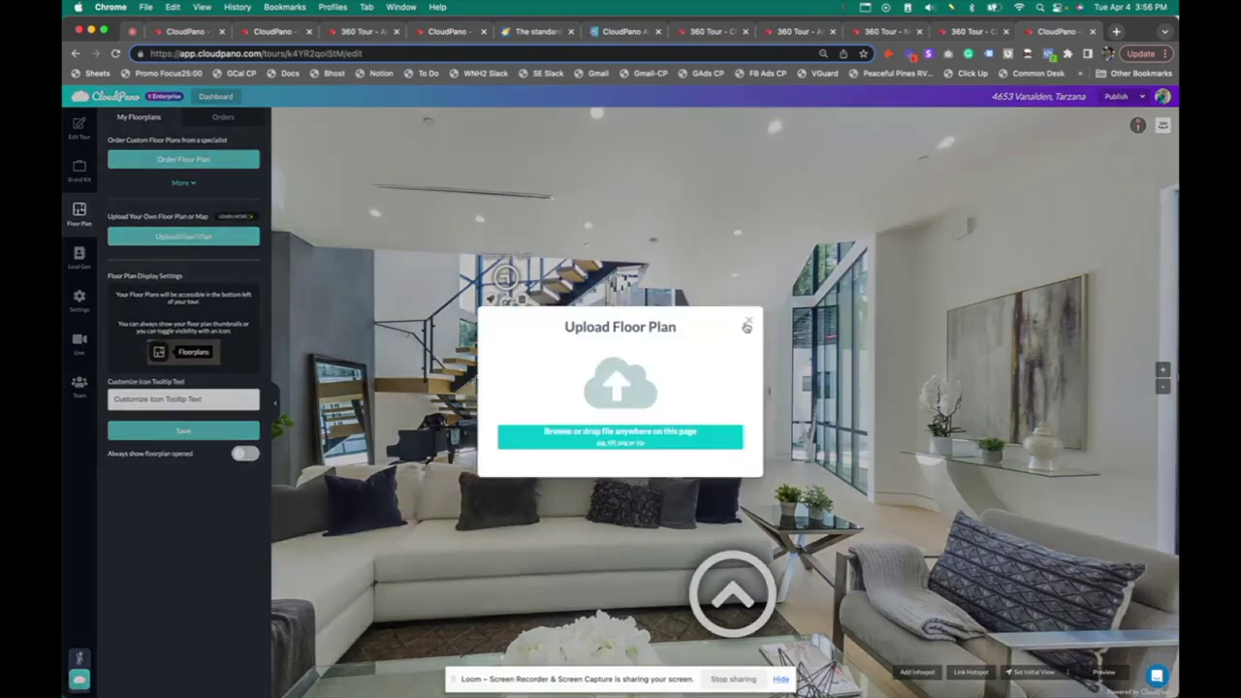
left_click(746, 327)
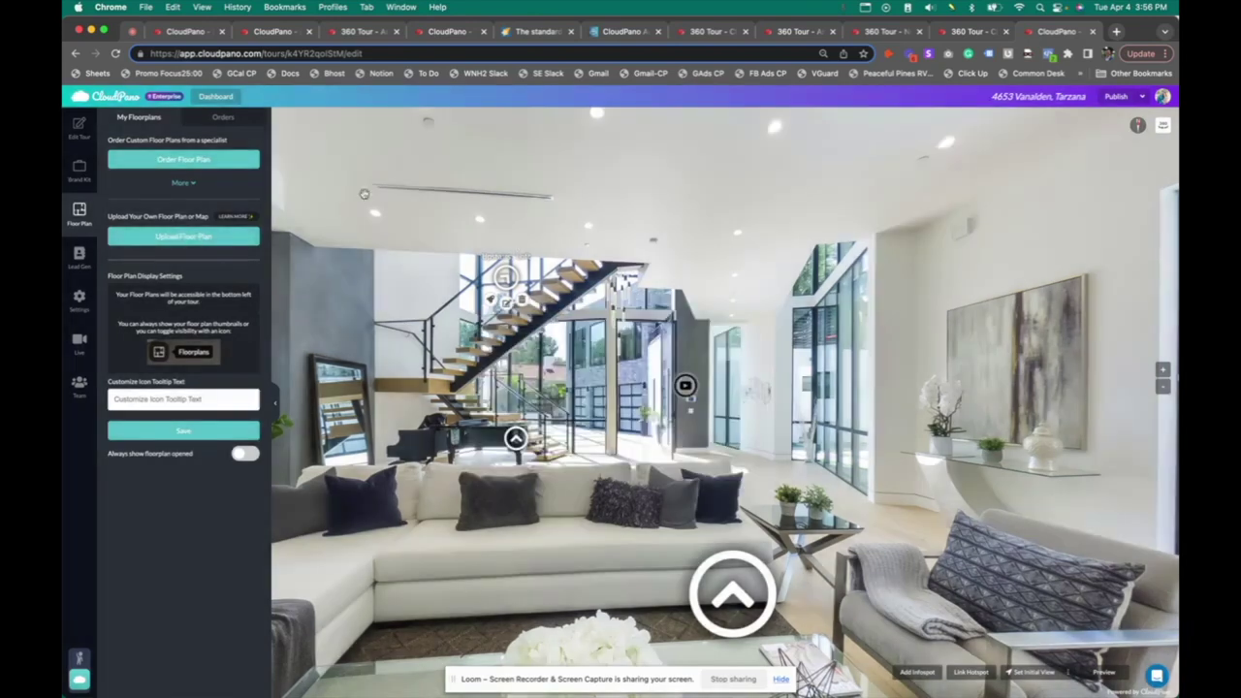
left_click(182, 184)
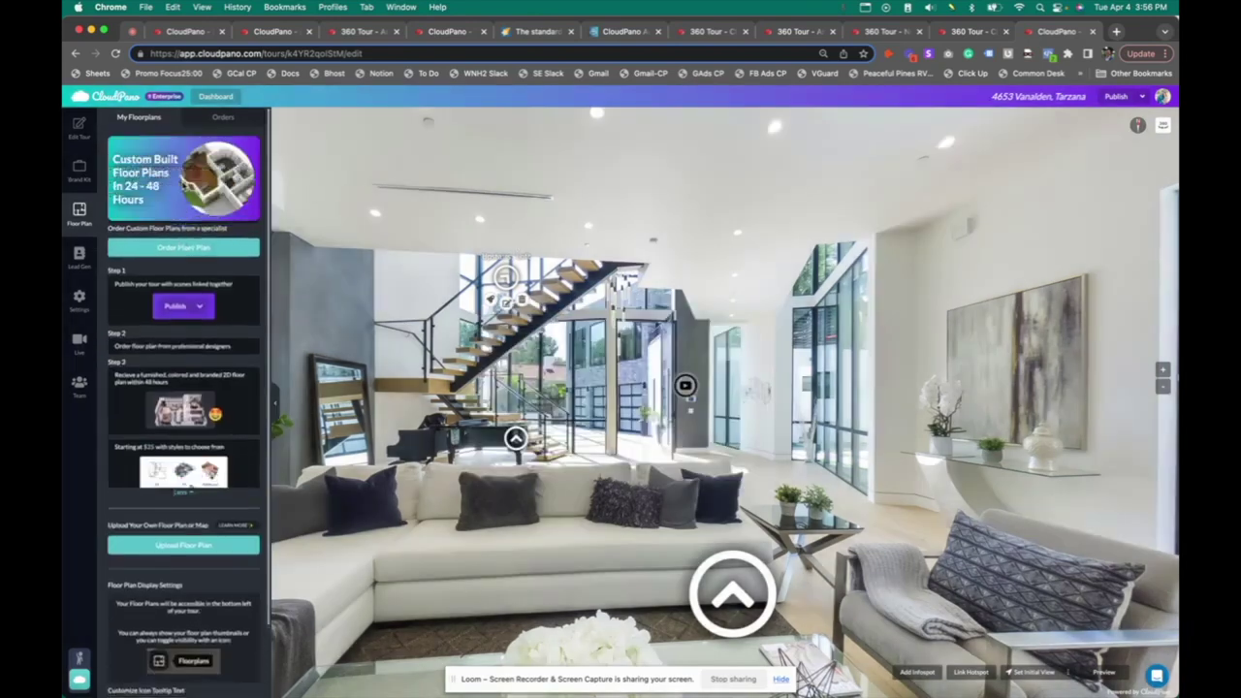
left_click(203, 249)
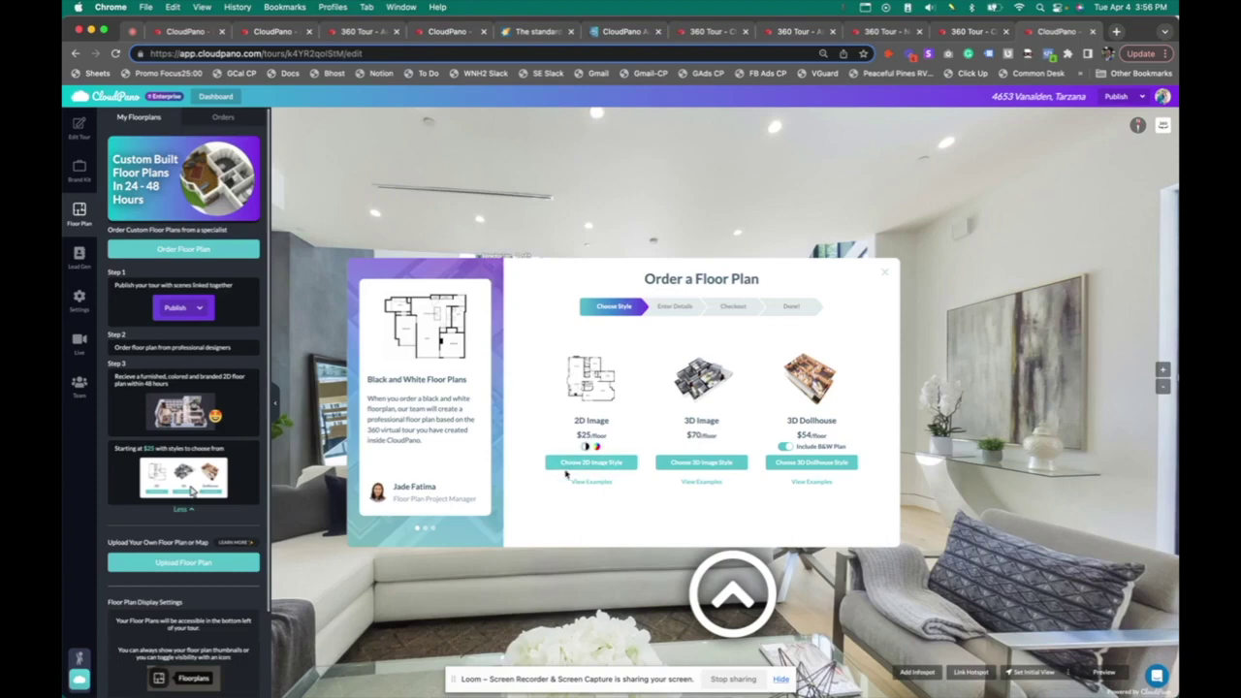
left_click(886, 275)
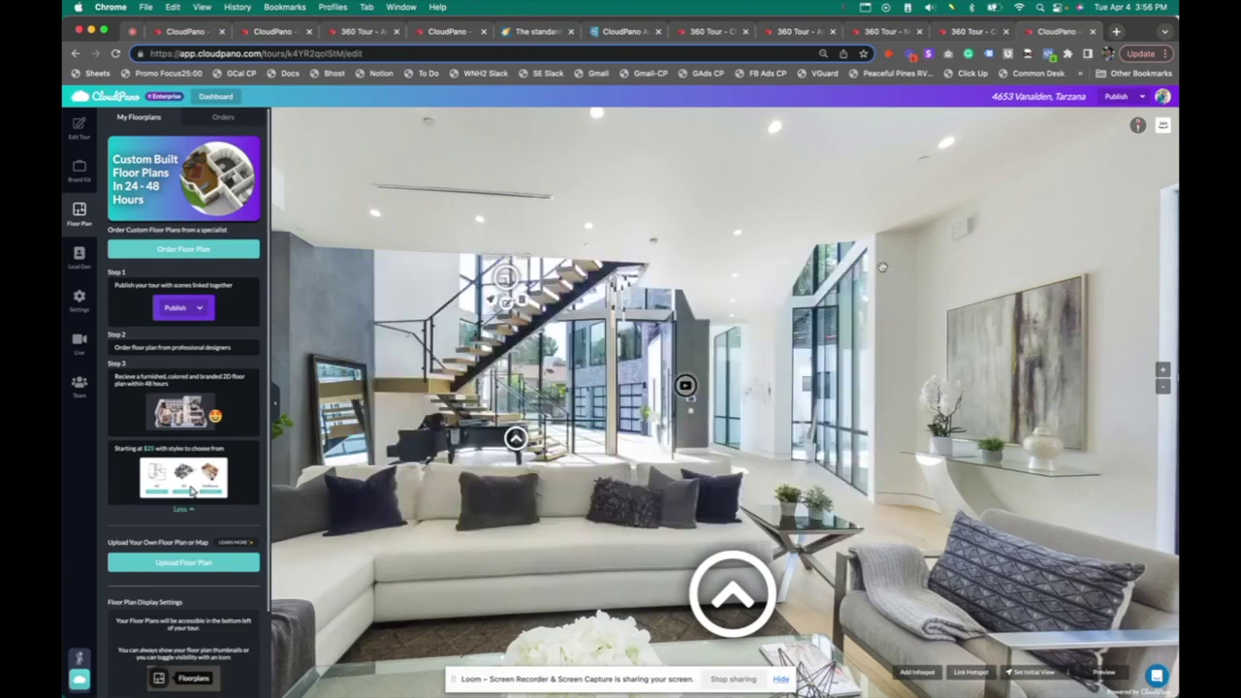
scroll(199, 411, "down", 1)
scroll(201, 411, "down", 2)
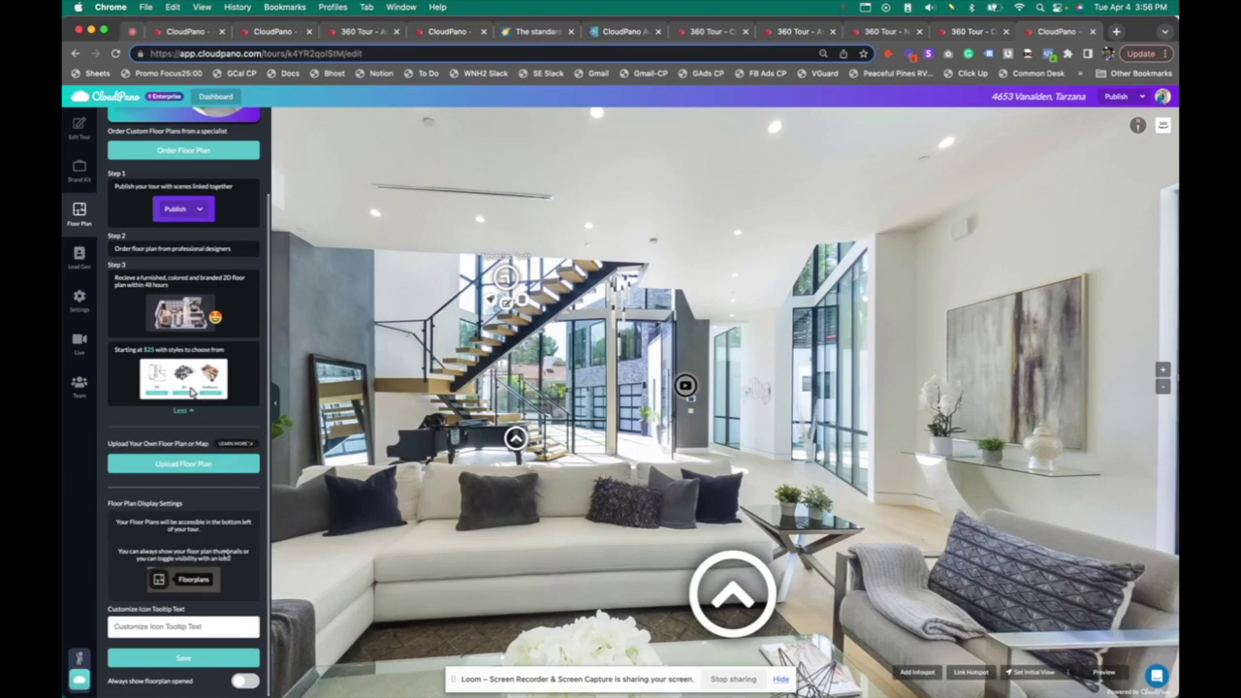
left_click(245, 682)
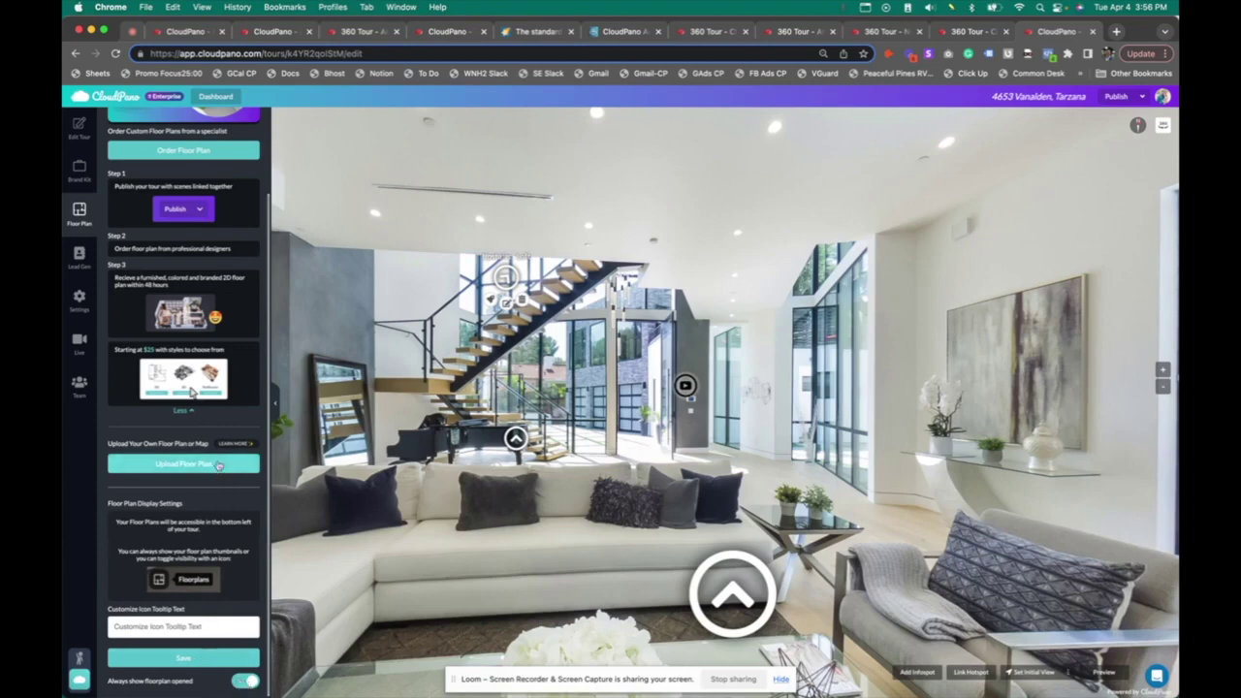
Upload the black-and-white floor plan image found by searching 'fl'
left_click(221, 465)
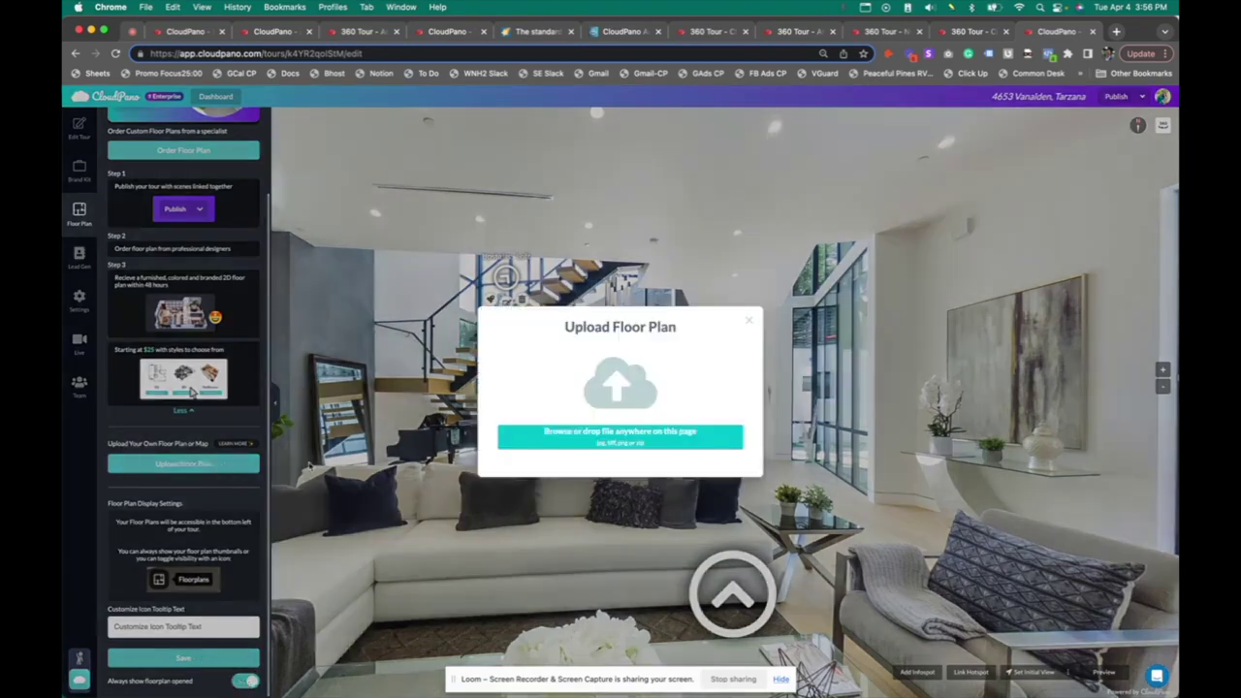
left_click(711, 445)
left_click(1000, 107)
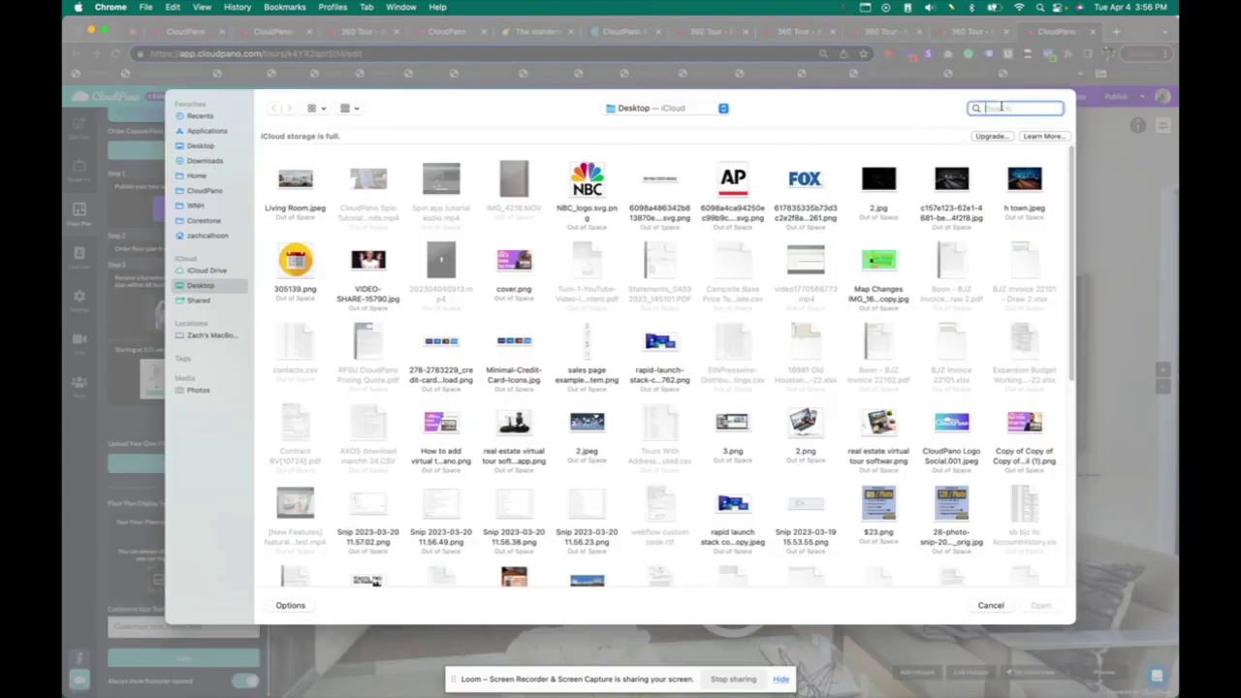
type("floor plan")
key("Down")
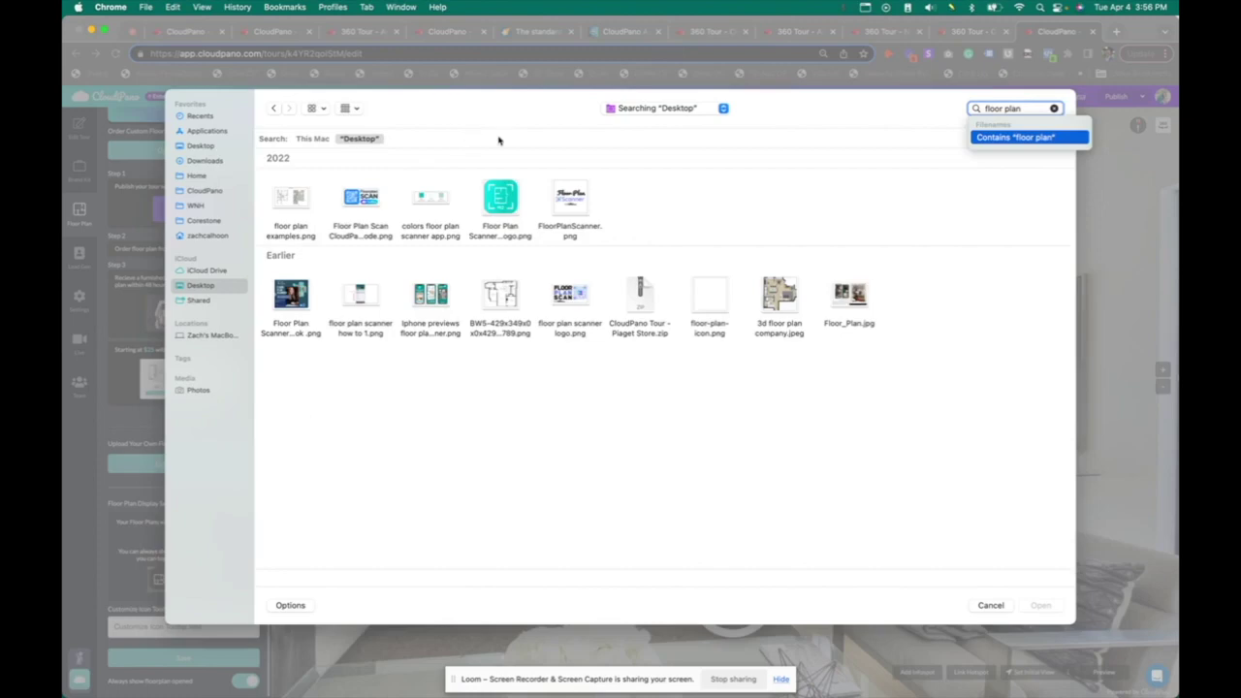
double_click(500, 294)
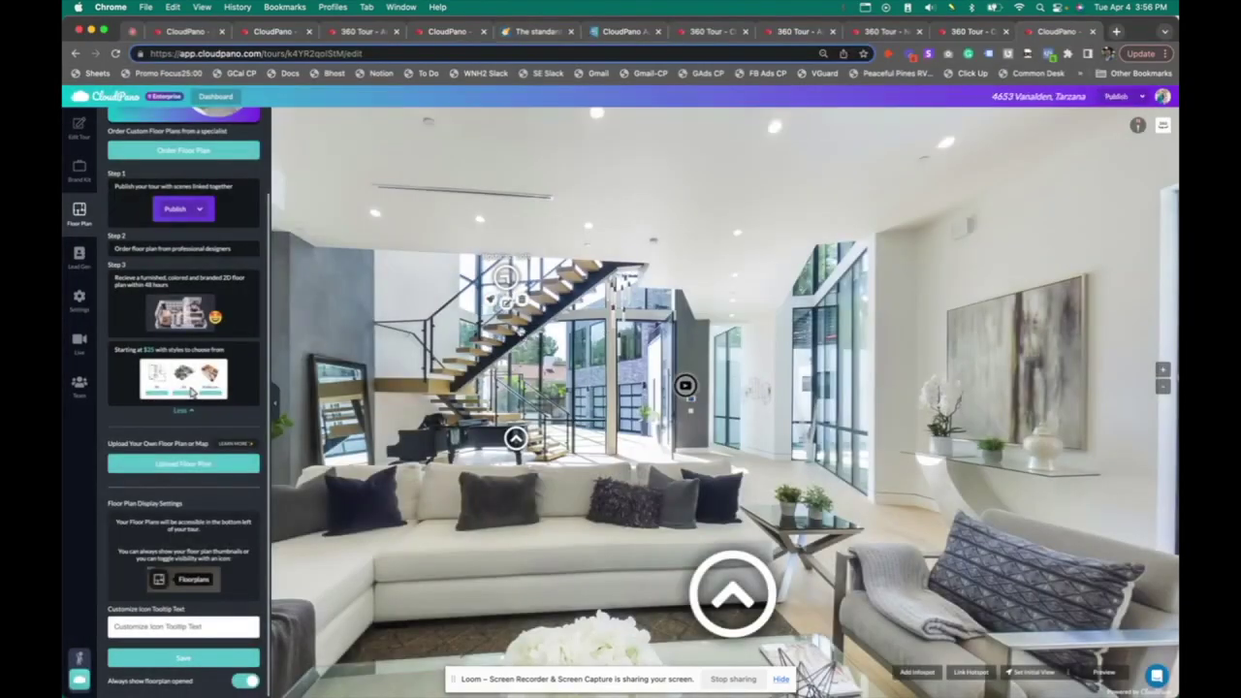
Place three room spots on the black-and-white plan, including the bedroom, and link them to scenes
left_click(227, 516)
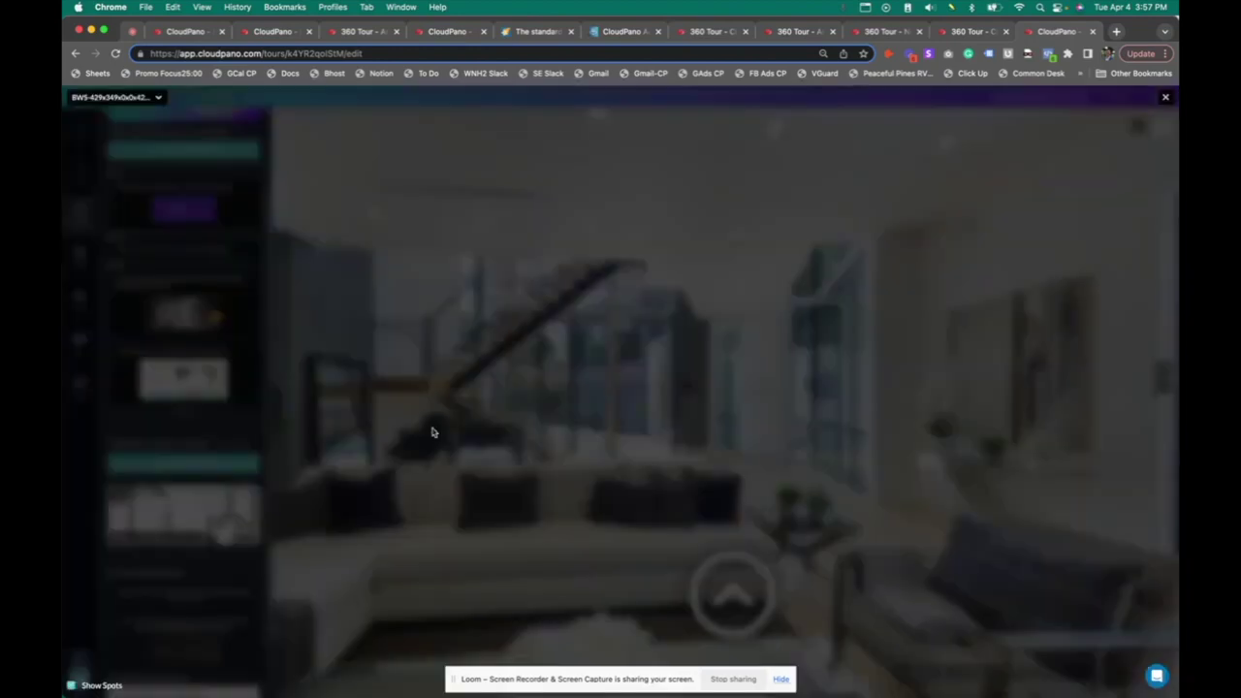
left_click(579, 401)
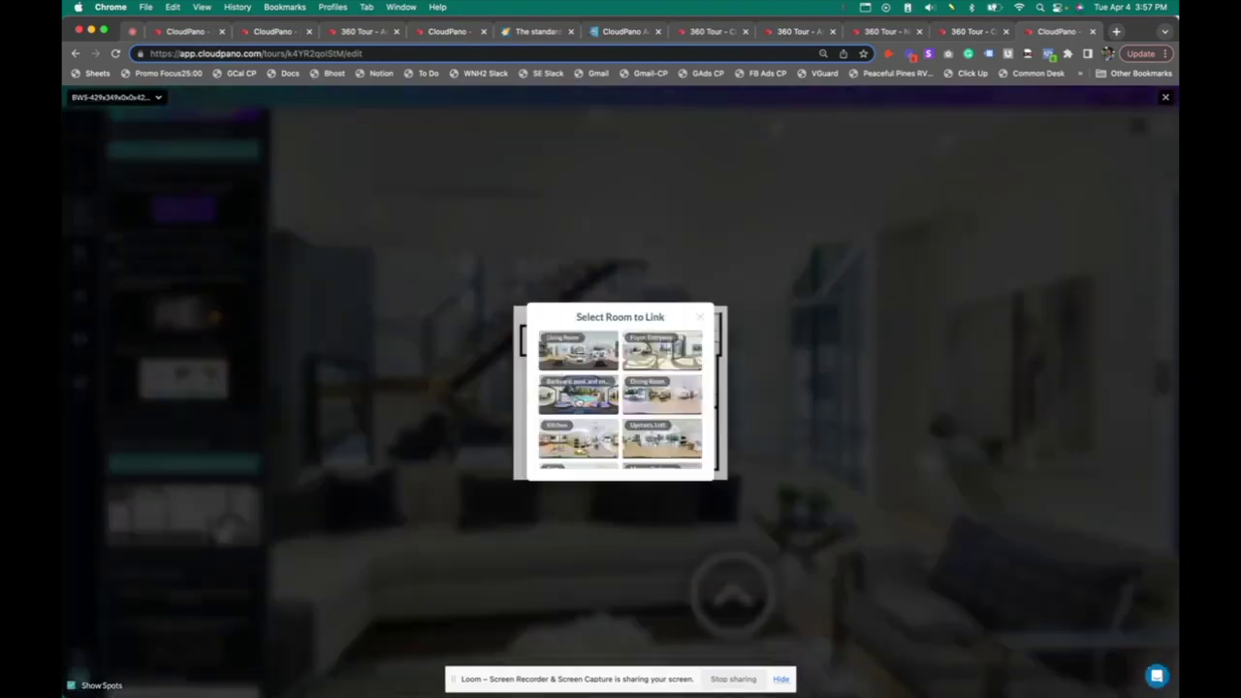
left_click(579, 397)
left_click(620, 347)
left_click(671, 387)
left_click(675, 433)
left_click(675, 434)
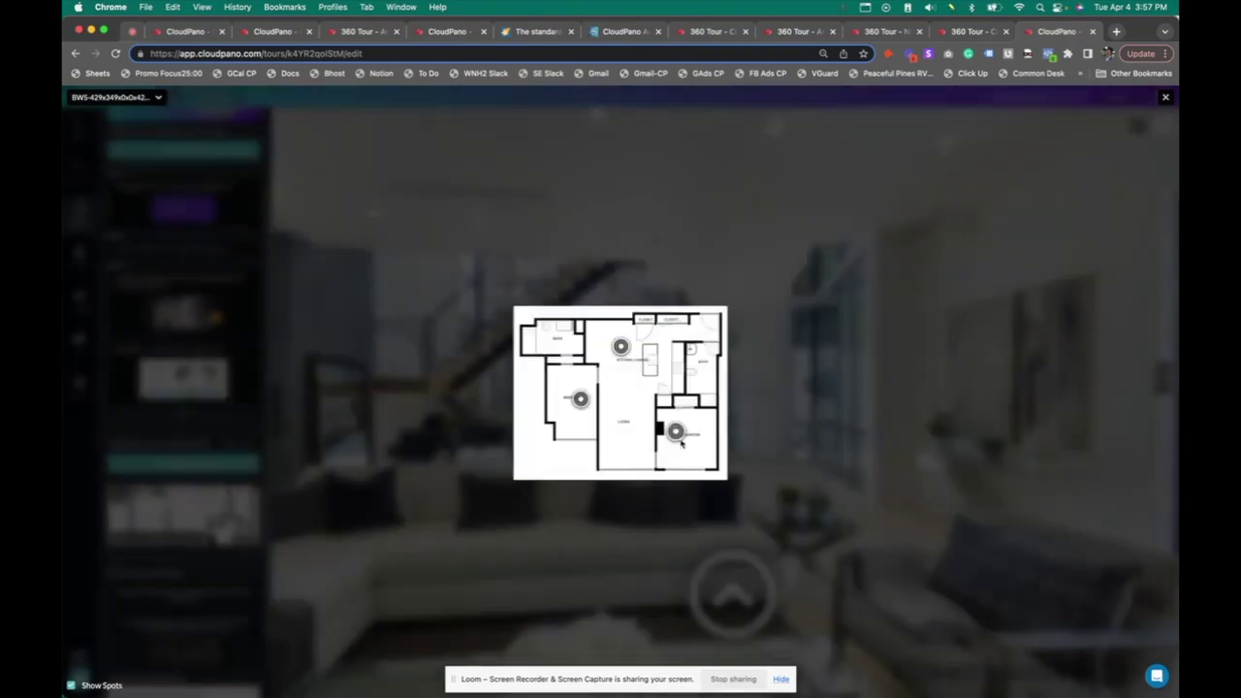
left_click(1166, 99)
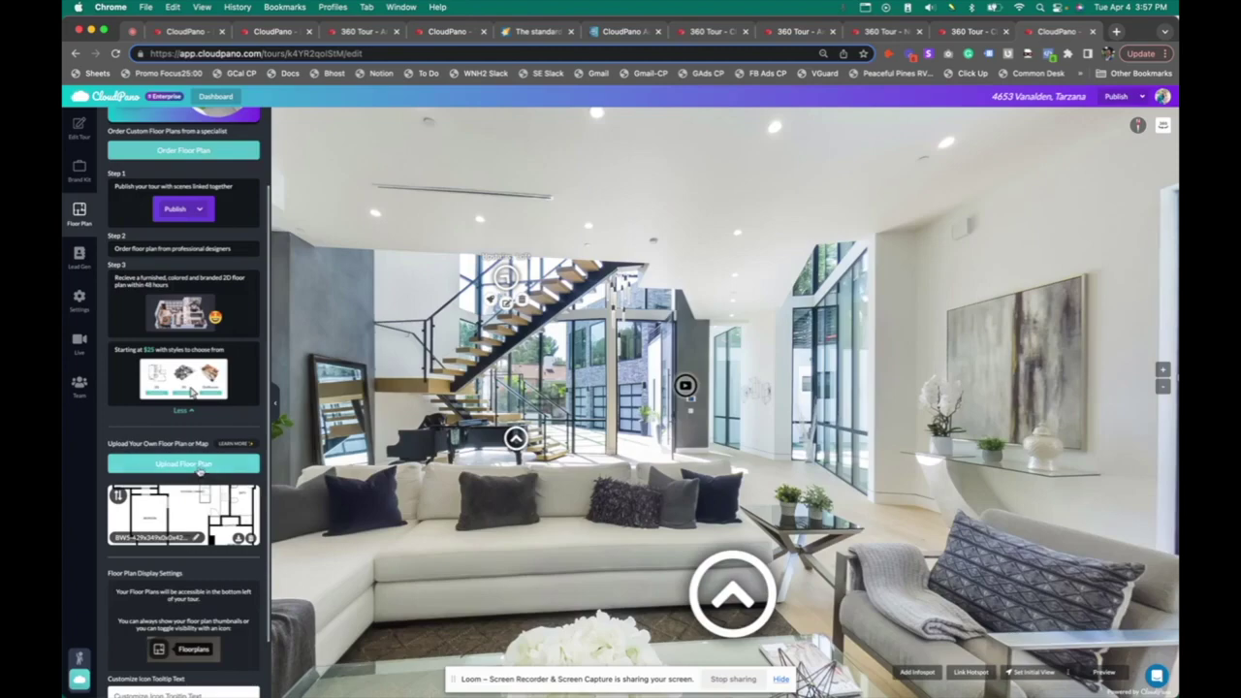
Upload COLOR-1024x640.jpeg from the Floor Plan Scanner Project folder as a second floor plan
left_click(197, 469)
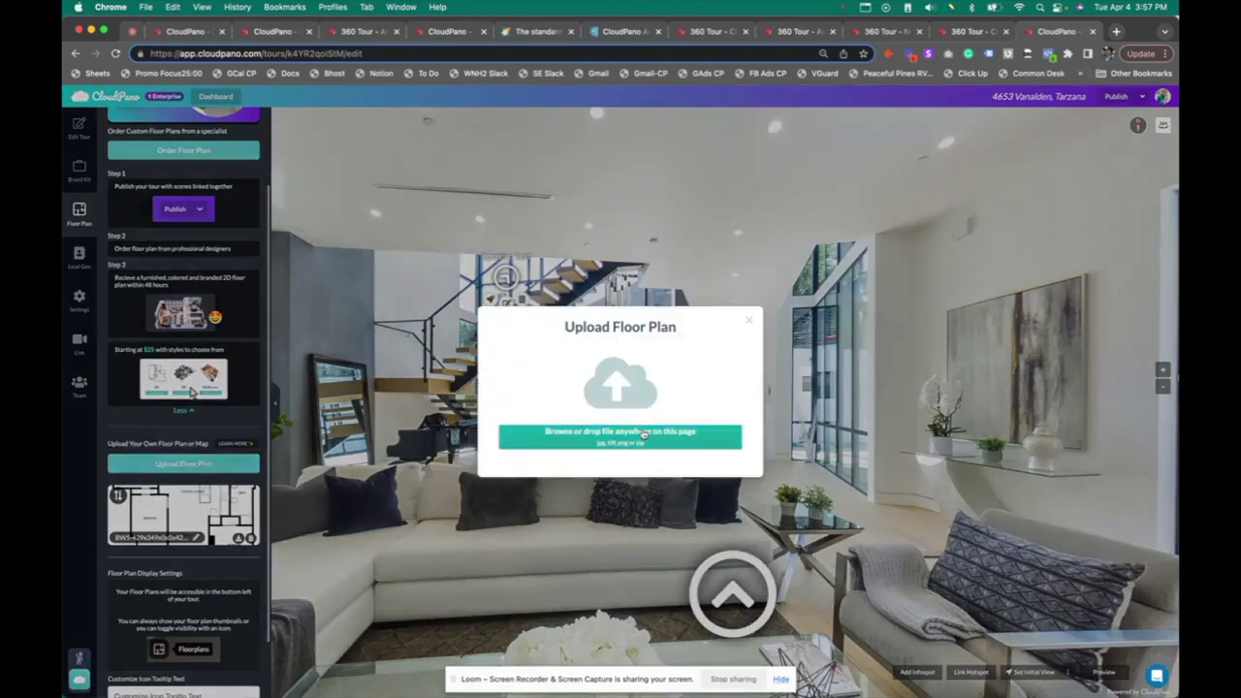
left_click(643, 433)
double_click(866, 199)
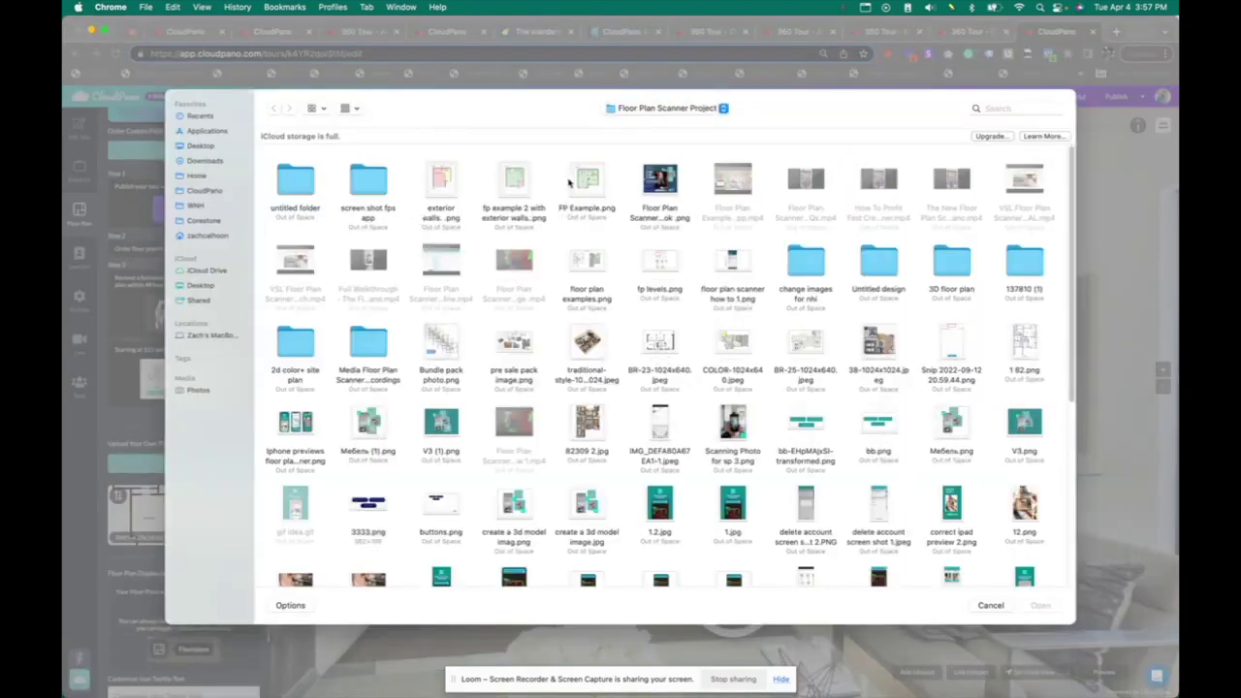
left_click(1009, 108)
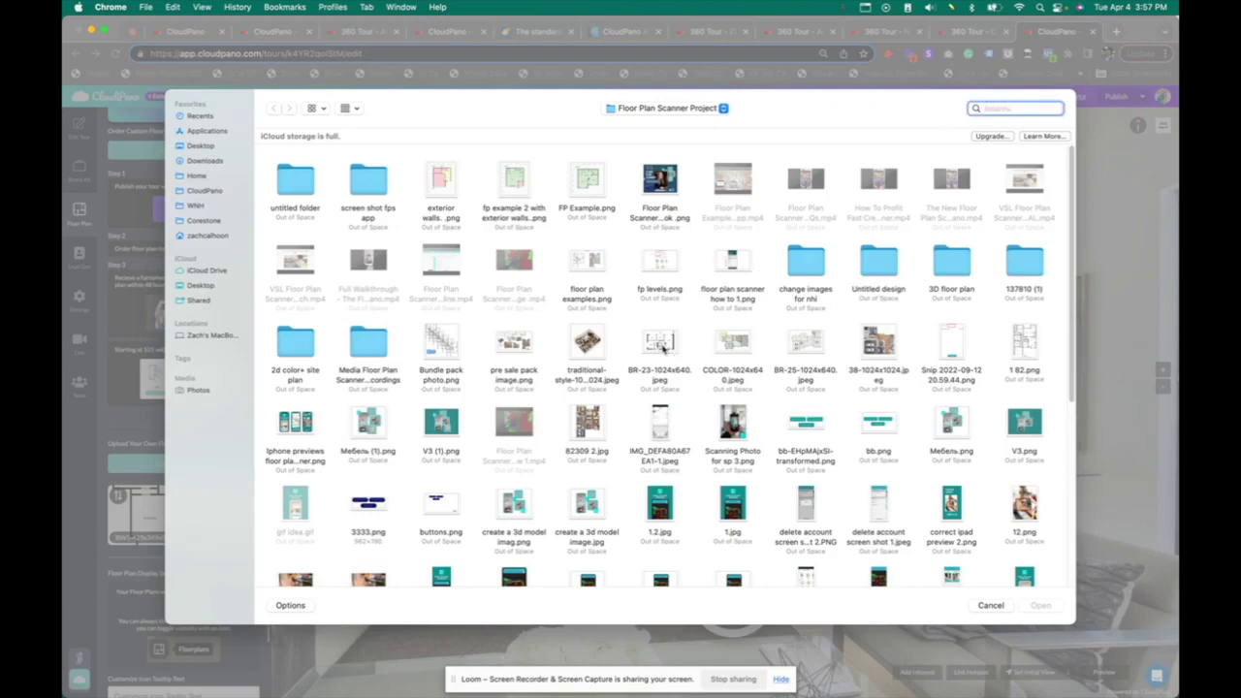
double_click(731, 342)
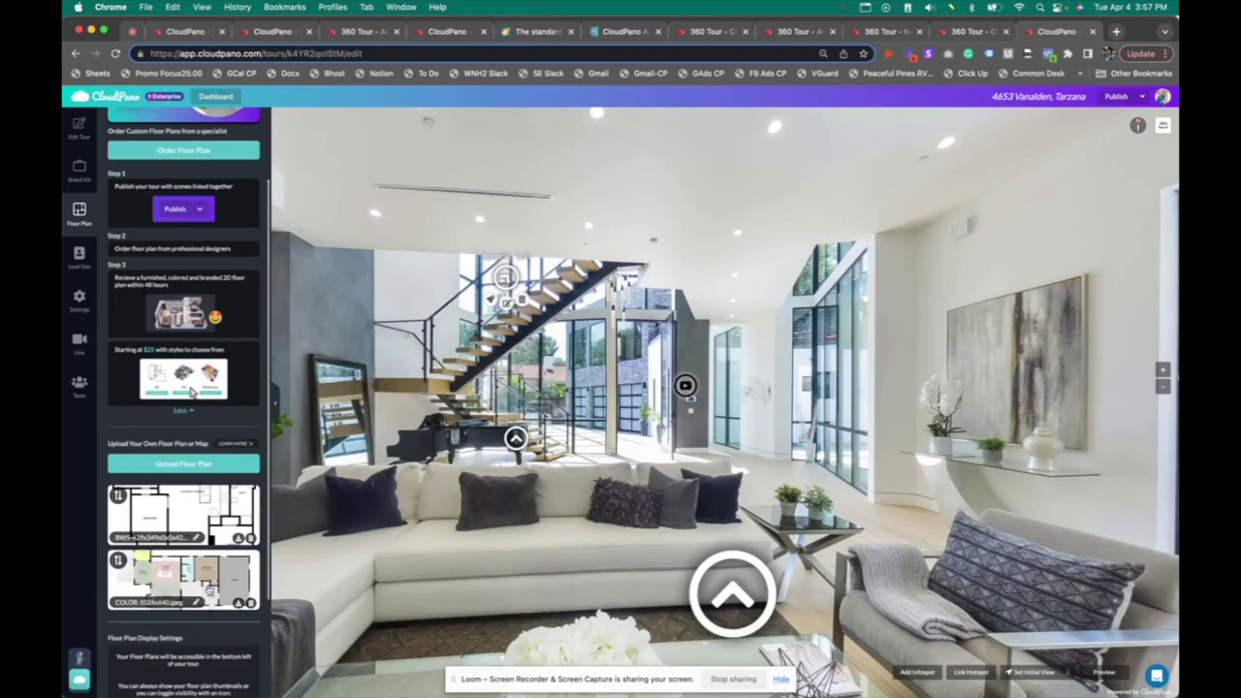
Link the colour plan's living room, bedroom, dining and kitchen spots to scenes, then list it first
left_click(211, 590)
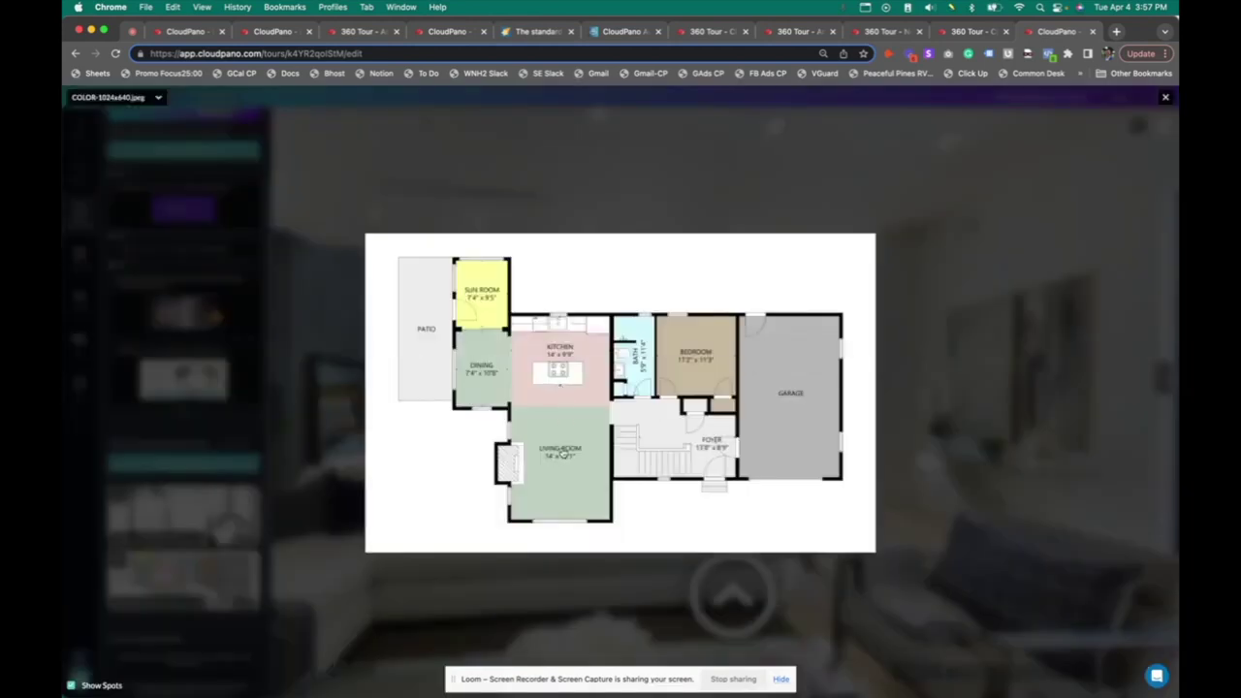
left_click(560, 457)
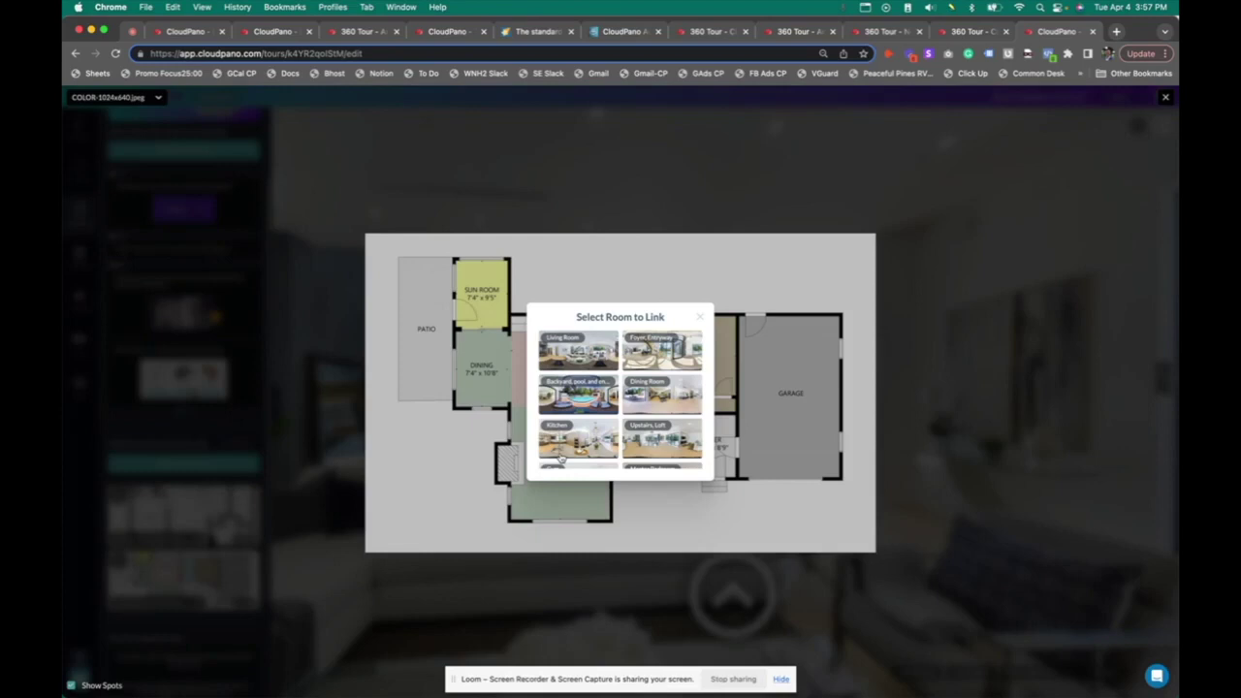
left_click(646, 443)
left_click(705, 359)
left_click(657, 355)
left_click(539, 391)
left_click(555, 406)
left_click(529, 406)
left_click(548, 394)
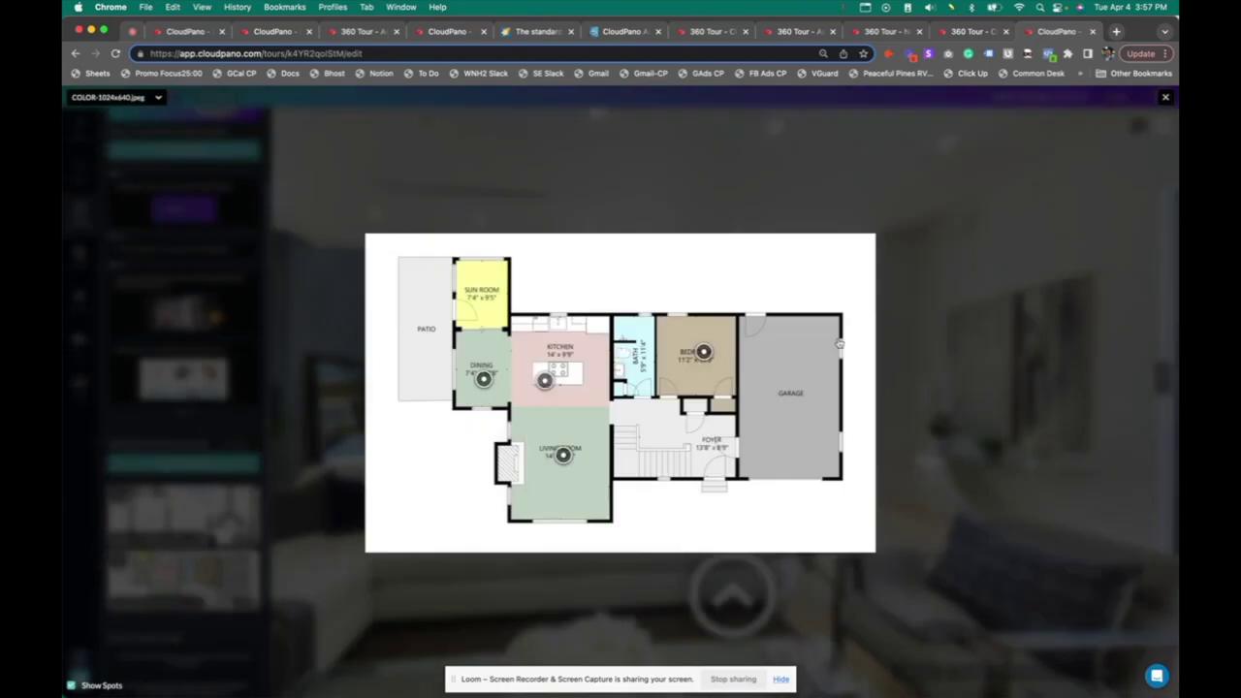
left_click(1166, 96)
left_click_drag(117, 560, 121, 500)
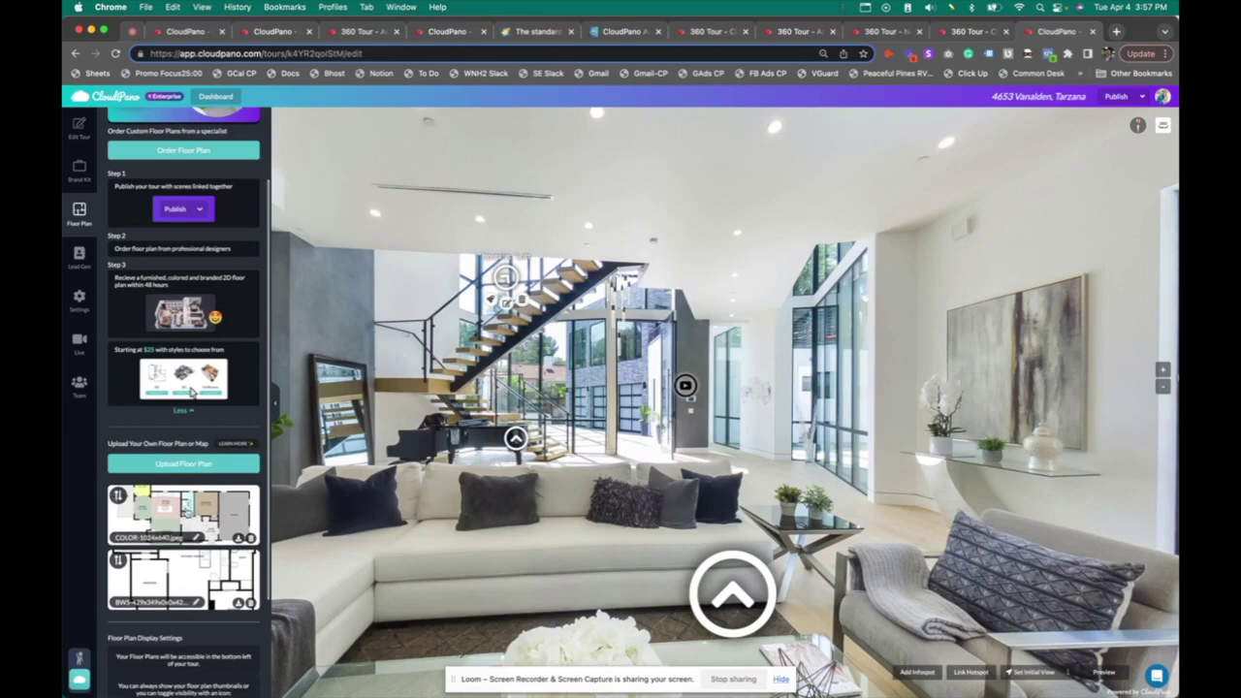
Name the two floor plans 'Floor 1' and 'Floor 2'
scroll(219, 679, "down", 3)
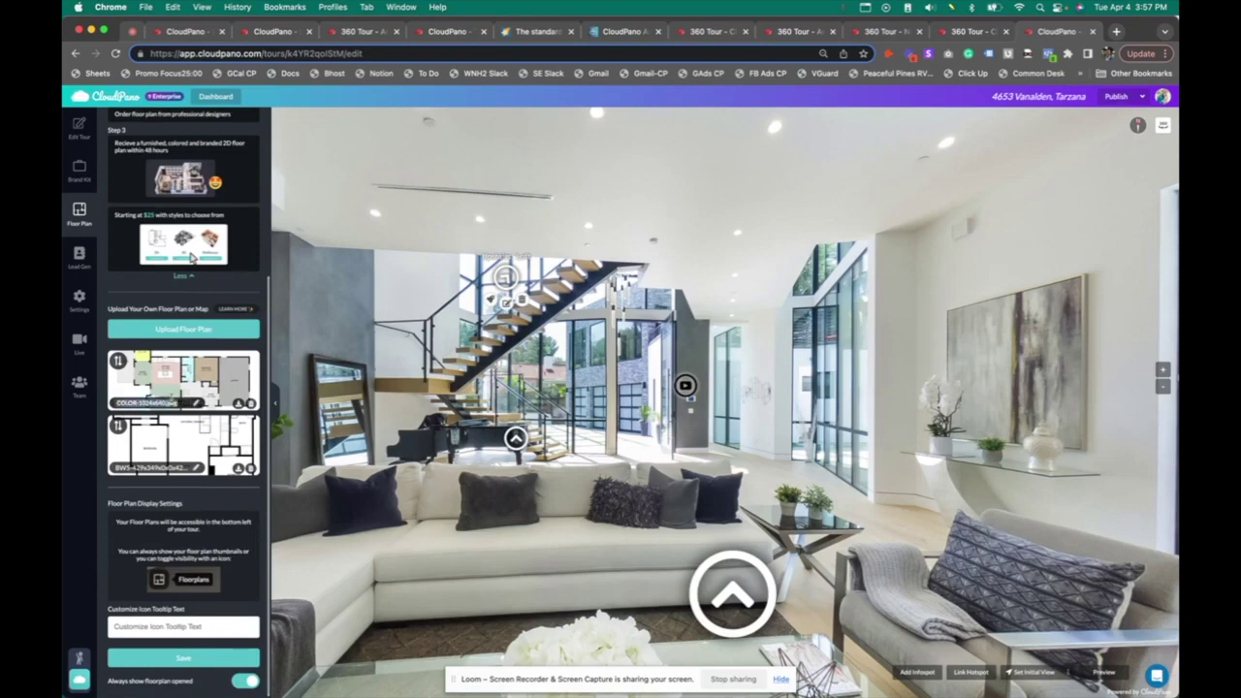
type("Floor 1")
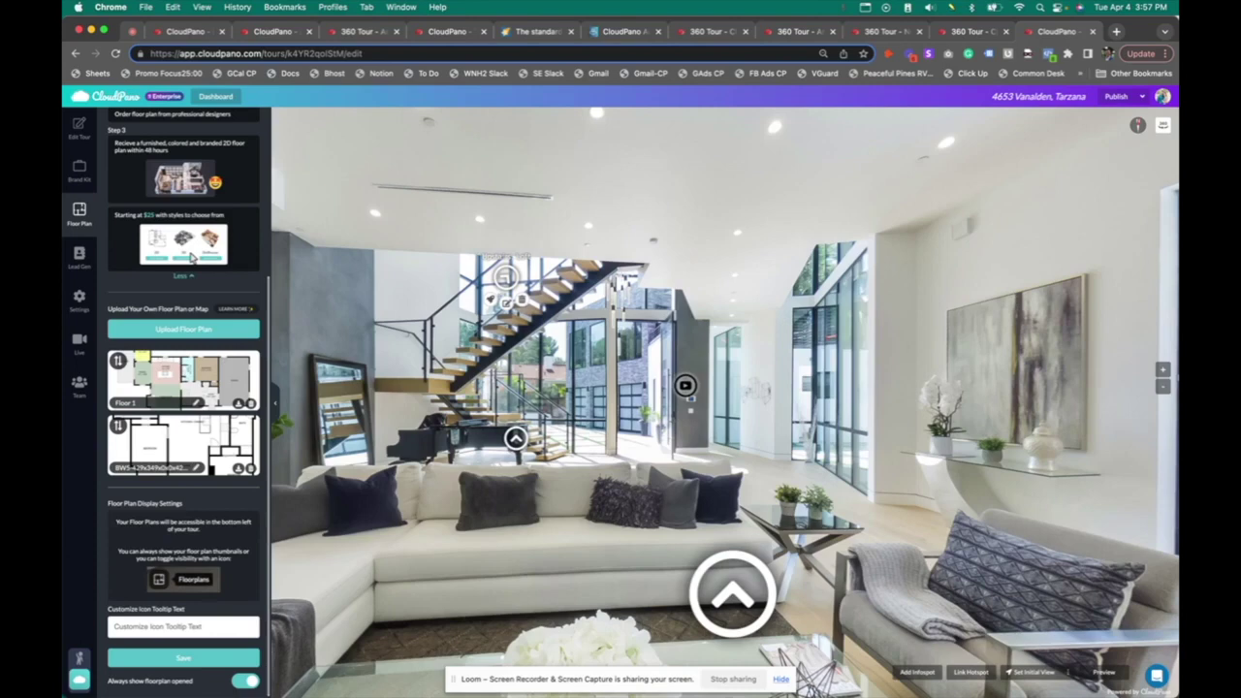
left_click(179, 466)
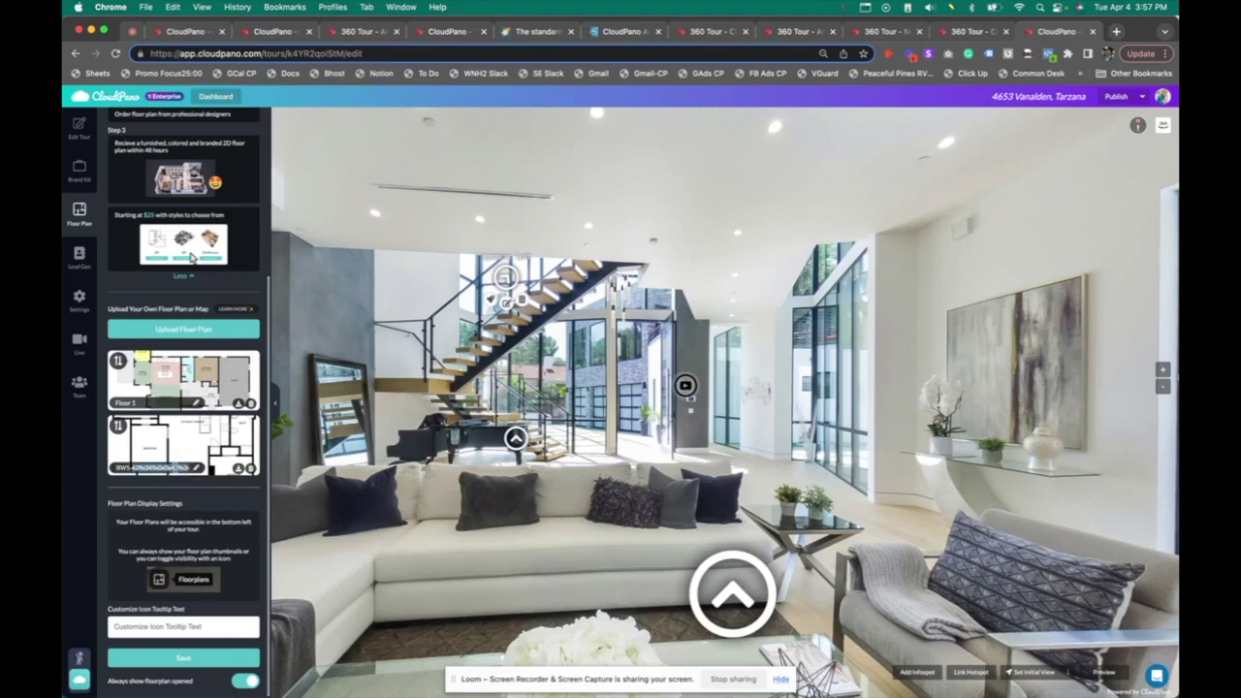
type("Floor 2")
Set the floor plan icon tooltip to 'Site Plan', save, and open the published tour
left_click(172, 629)
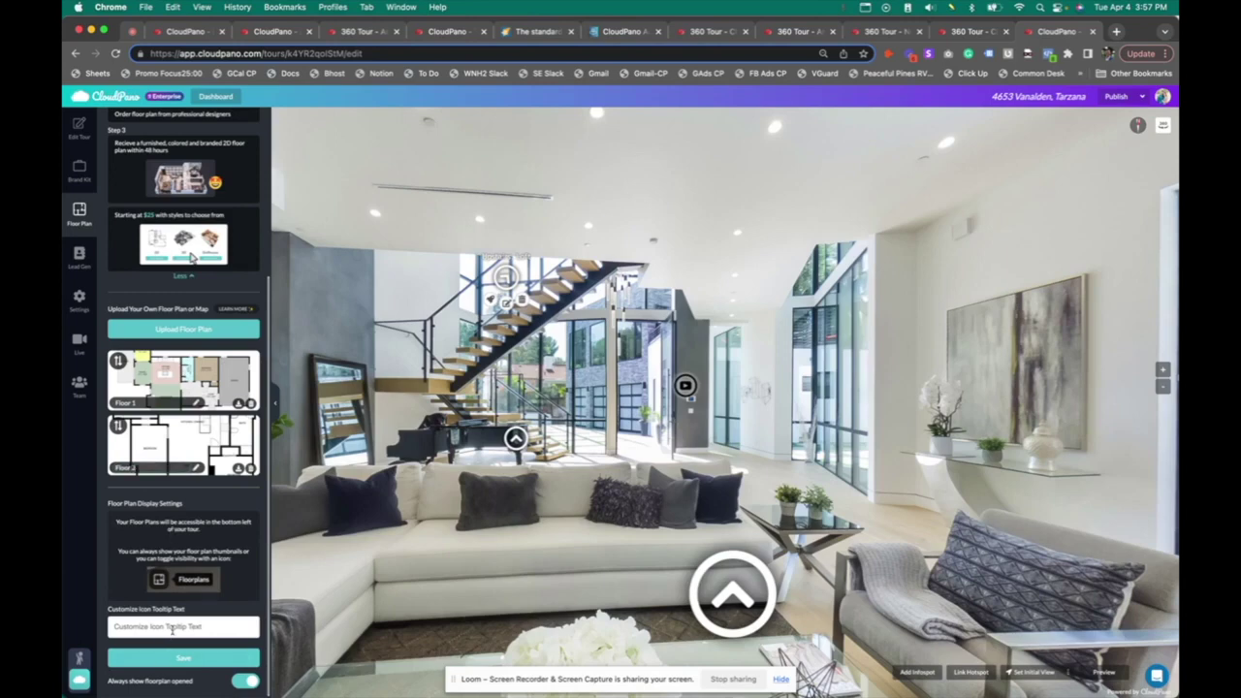
type("Site Plan")
left_click(234, 661)
left_click(1118, 96)
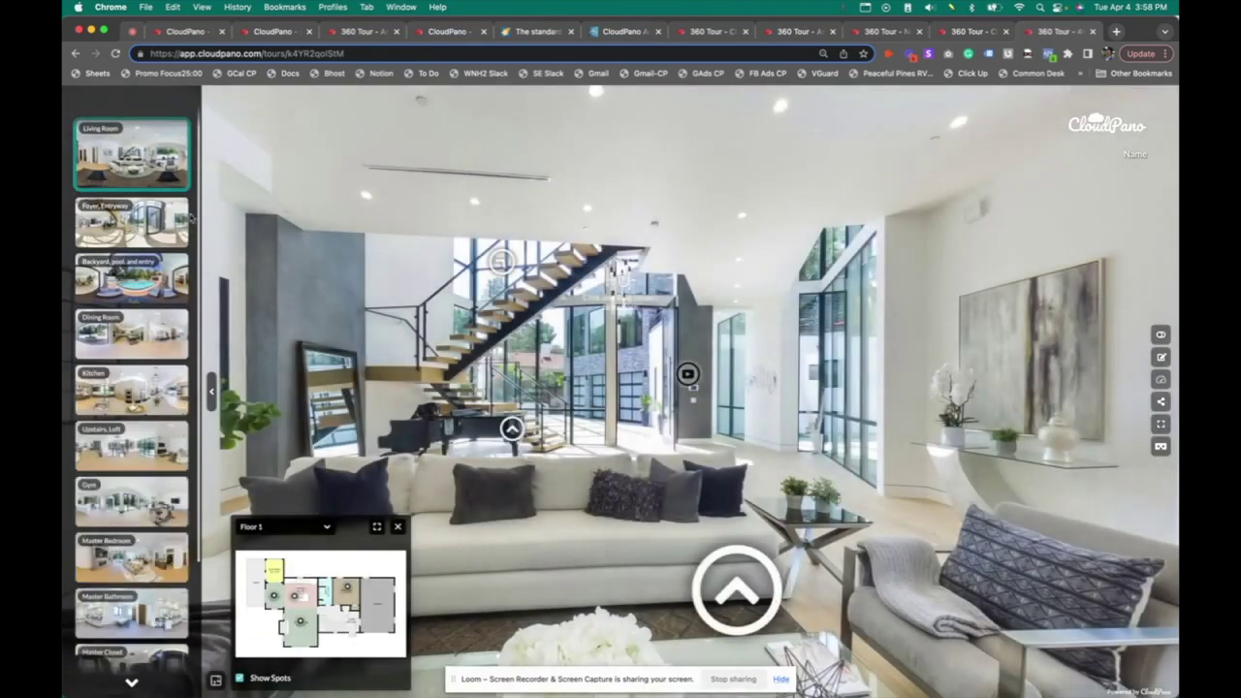
Look around the Living Room, jump to the Foyer, Entryway, then the backyard via the floor plan, and reopen the editor
left_click_drag(597, 383, 307, 554)
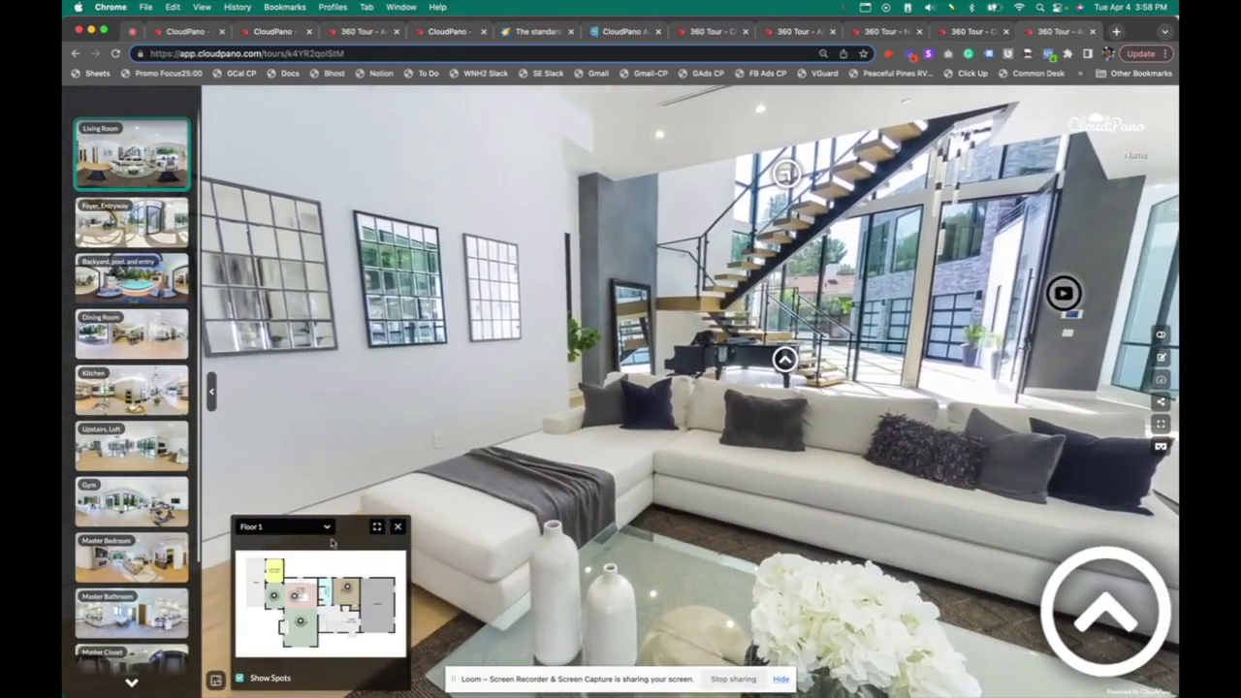
left_click(347, 588)
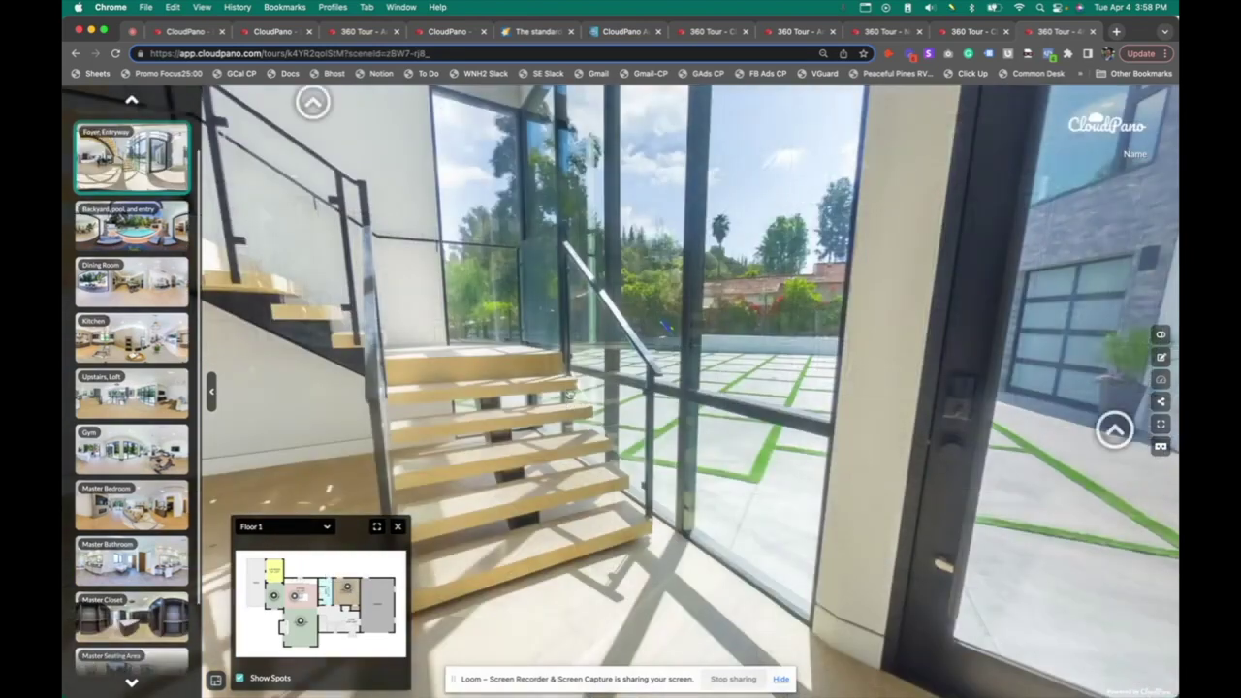
left_click_drag(569, 392, 592, 308)
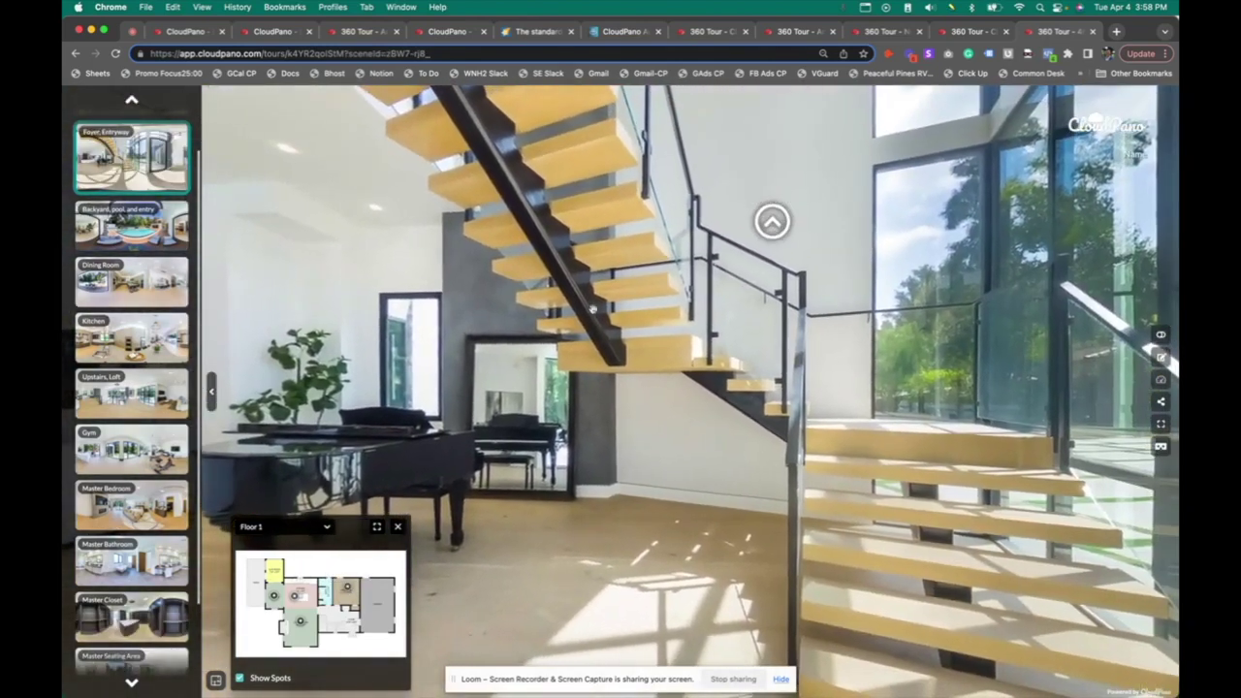
left_click(253, 584)
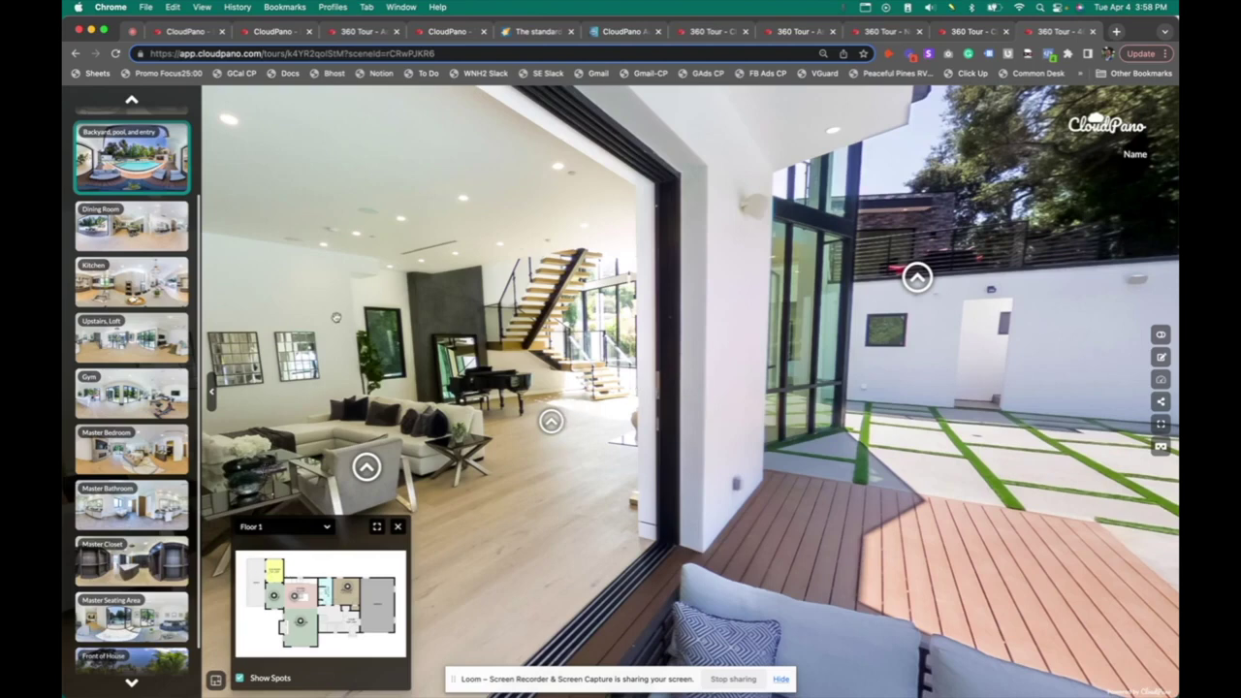
left_click(1164, 357)
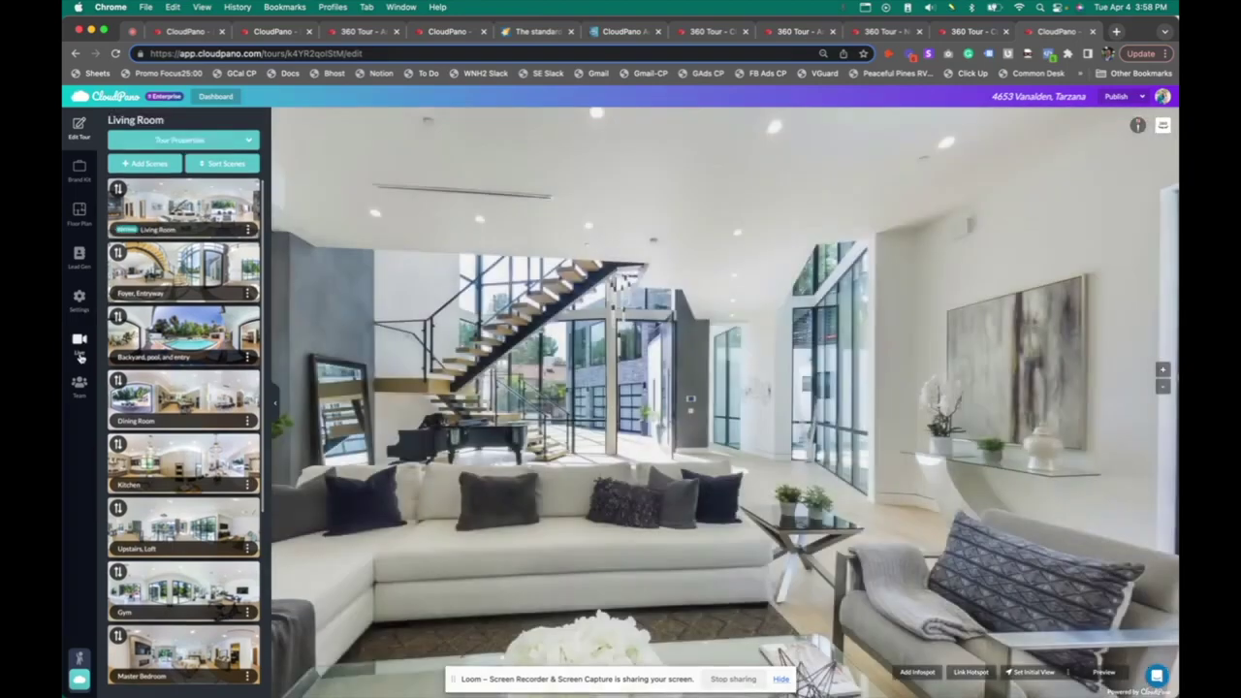
Switch on the lead capture form and change the tour theme from Modern to Flow in Brand Kit
left_click(80, 256)
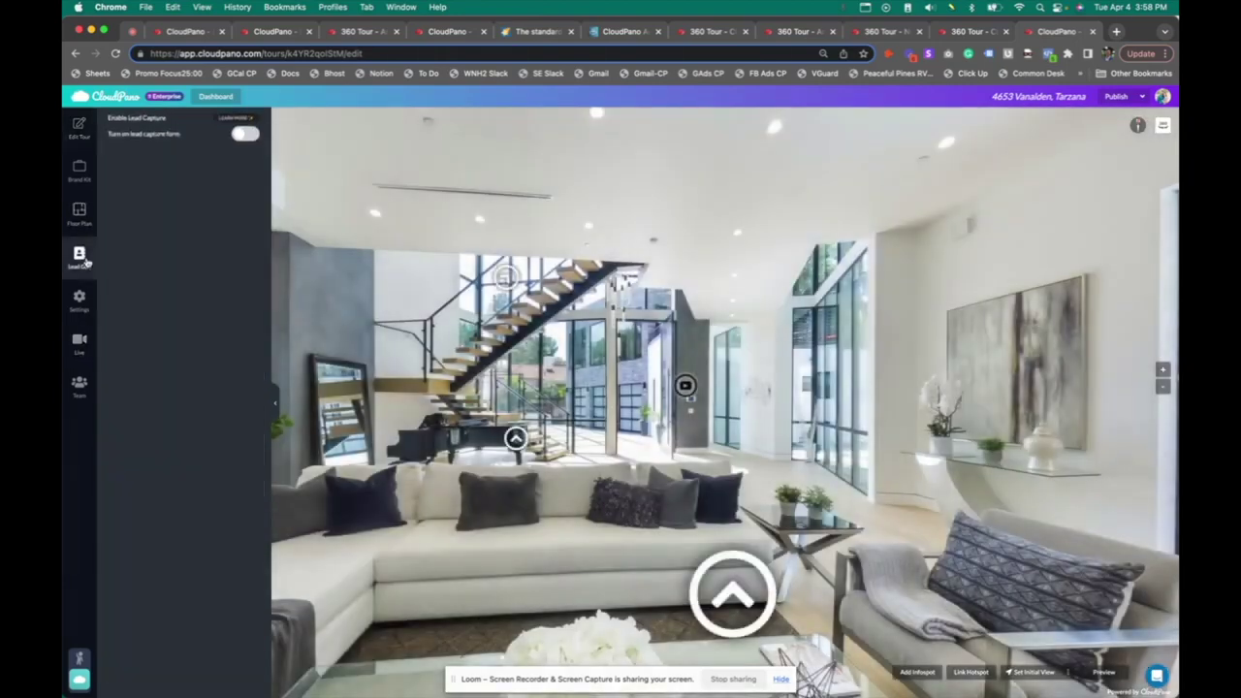
left_click(242, 137)
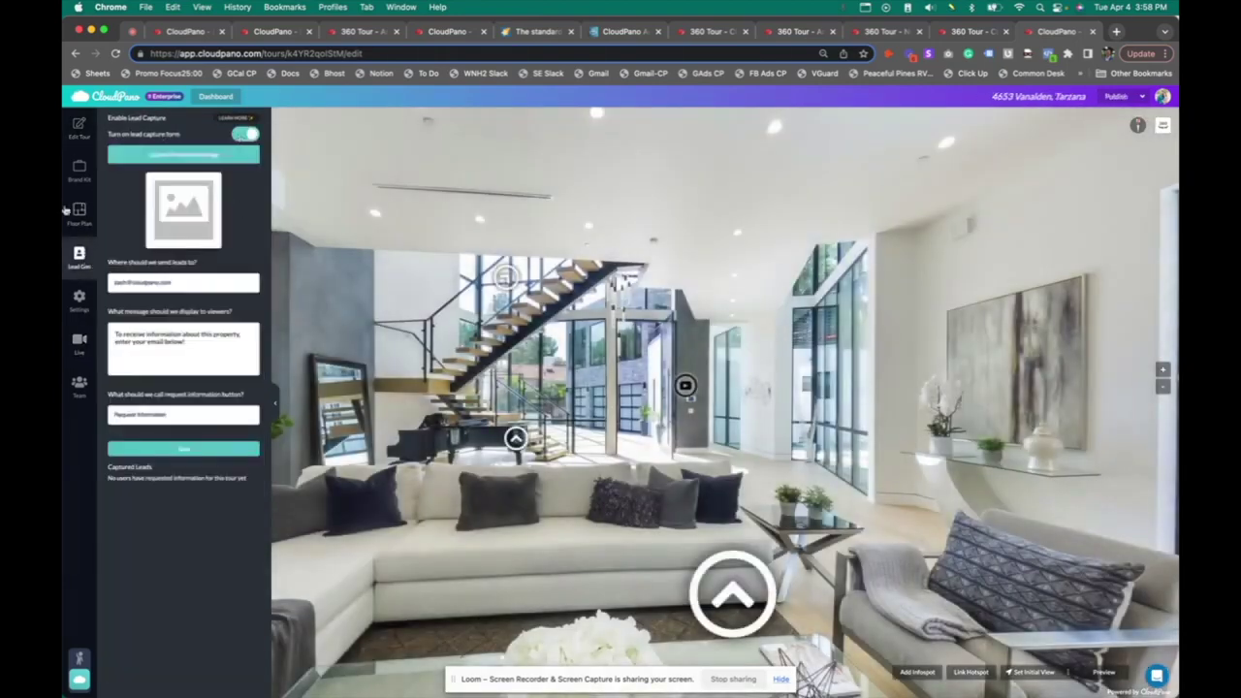
left_click(80, 170)
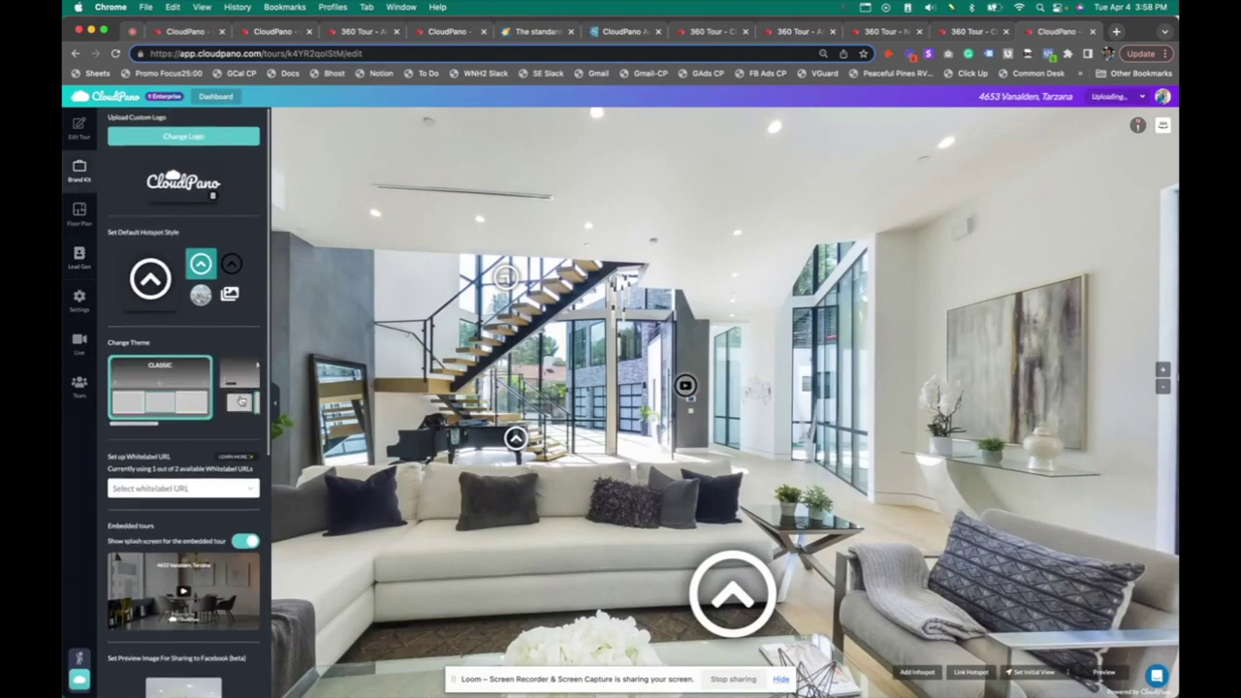
left_click(239, 406)
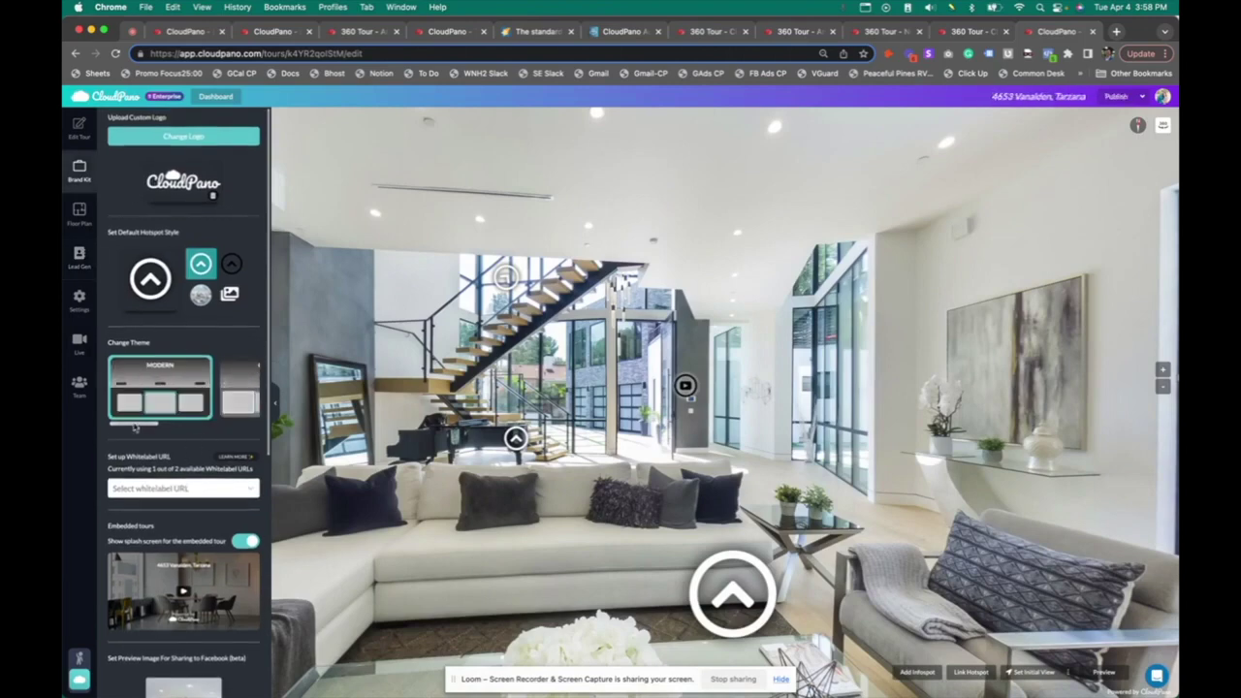
left_click_drag(133, 425, 219, 427)
left_click(140, 407)
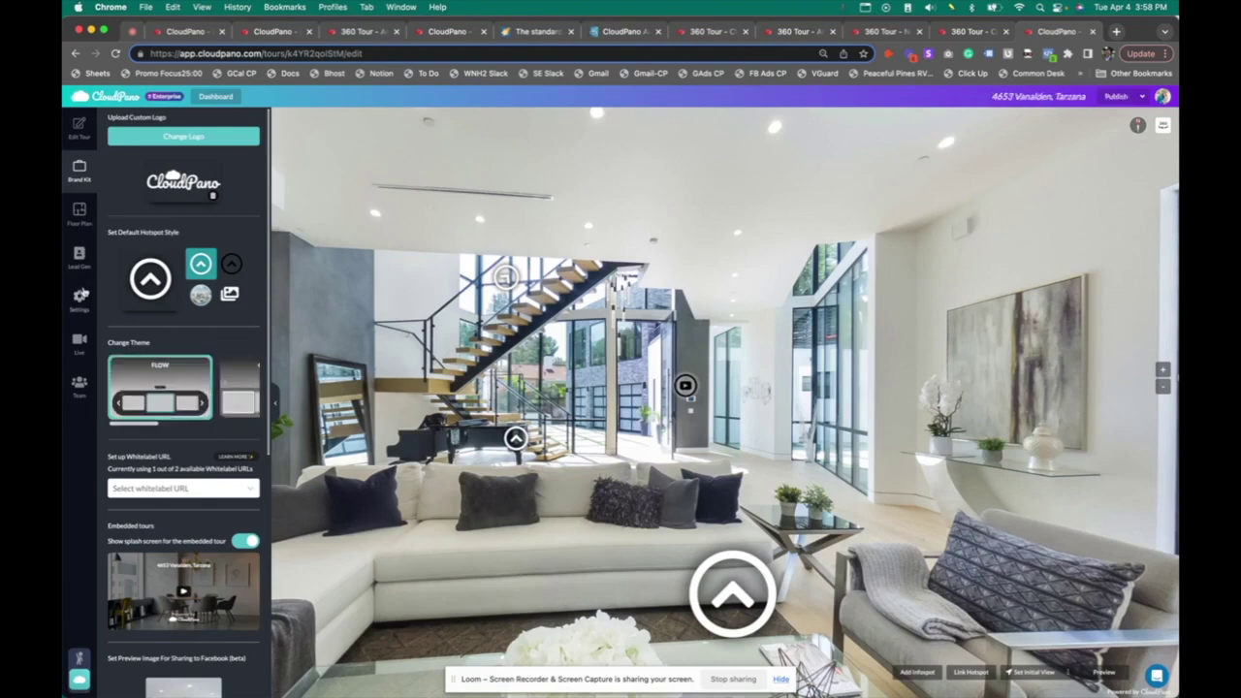
left_click(79, 254)
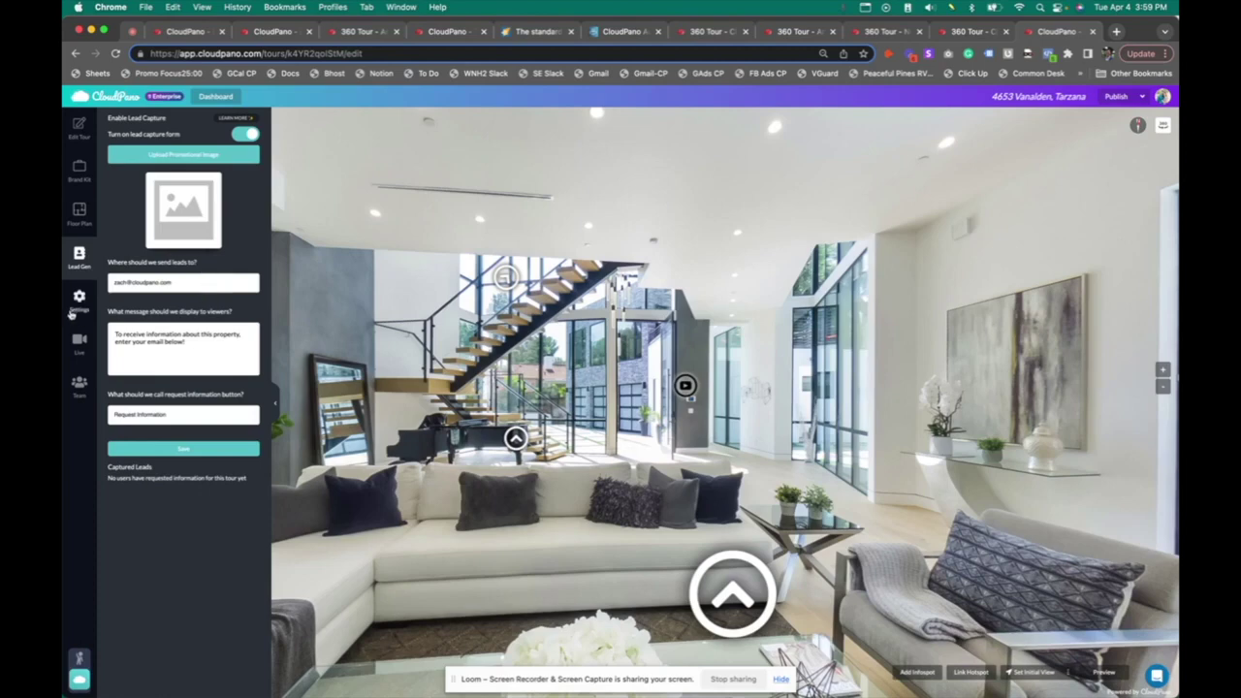
Open the tour's General settings tab
left_click(72, 315)
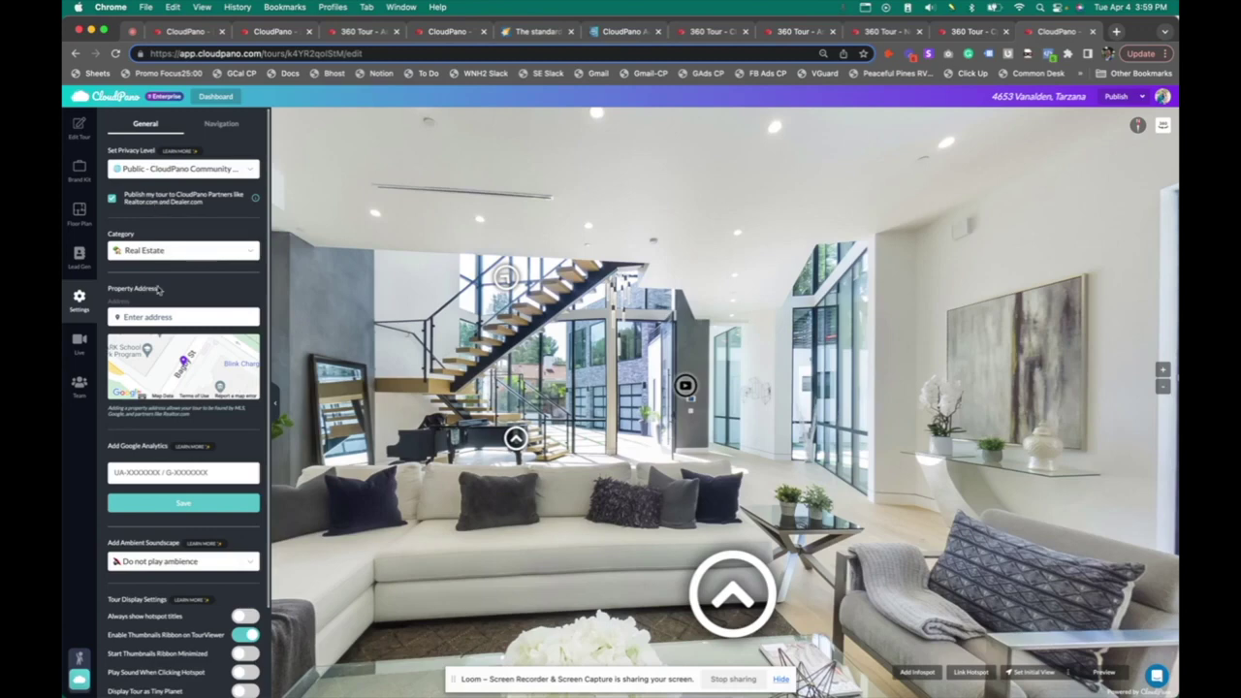
Enter the property's street address and pick the matching suggestion to pin it on the map
left_click(151, 320)
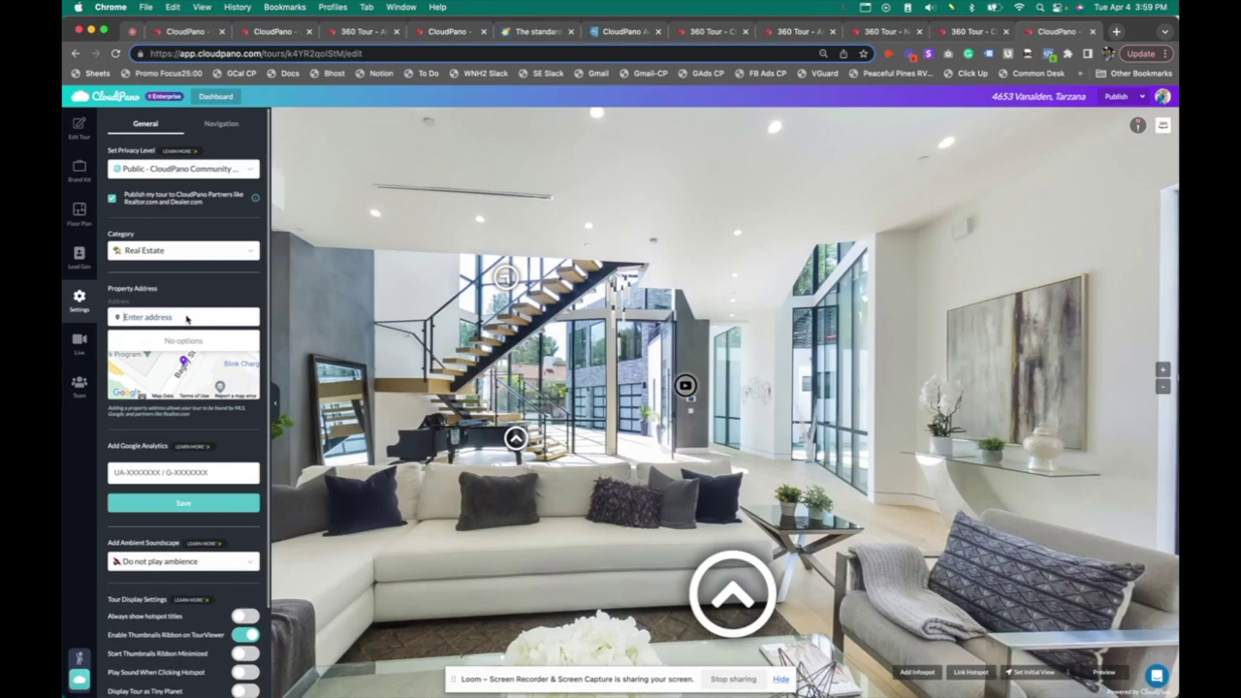
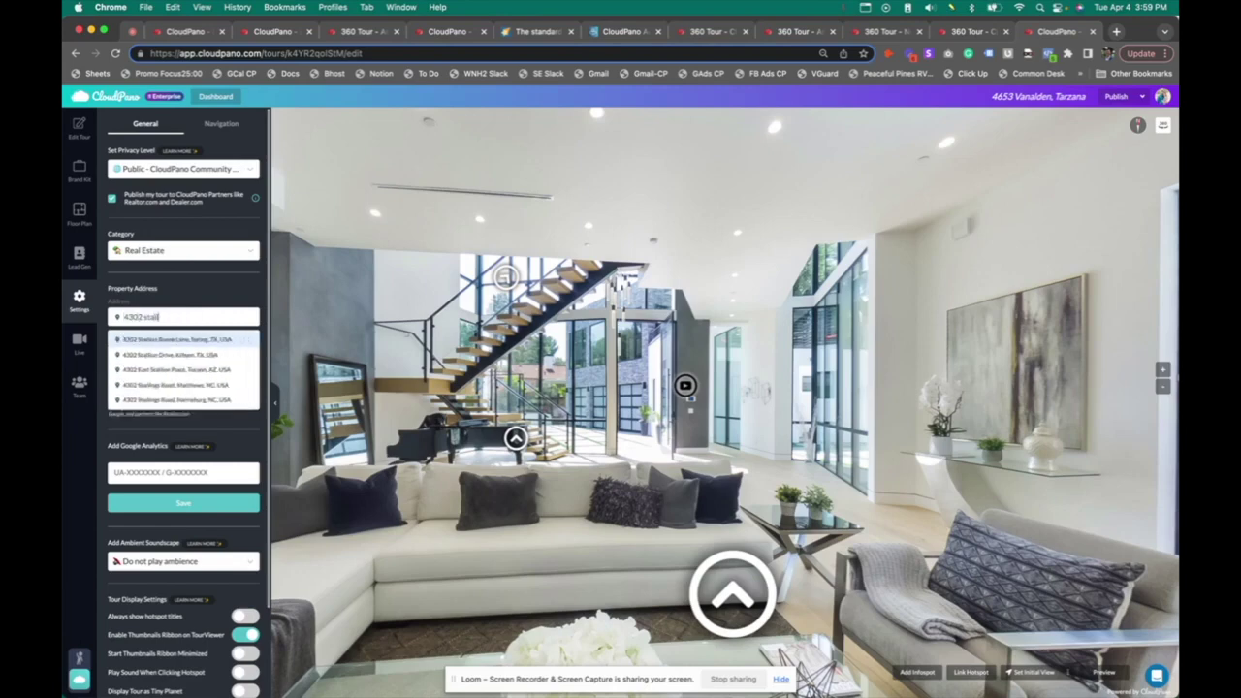
left_click(207, 340)
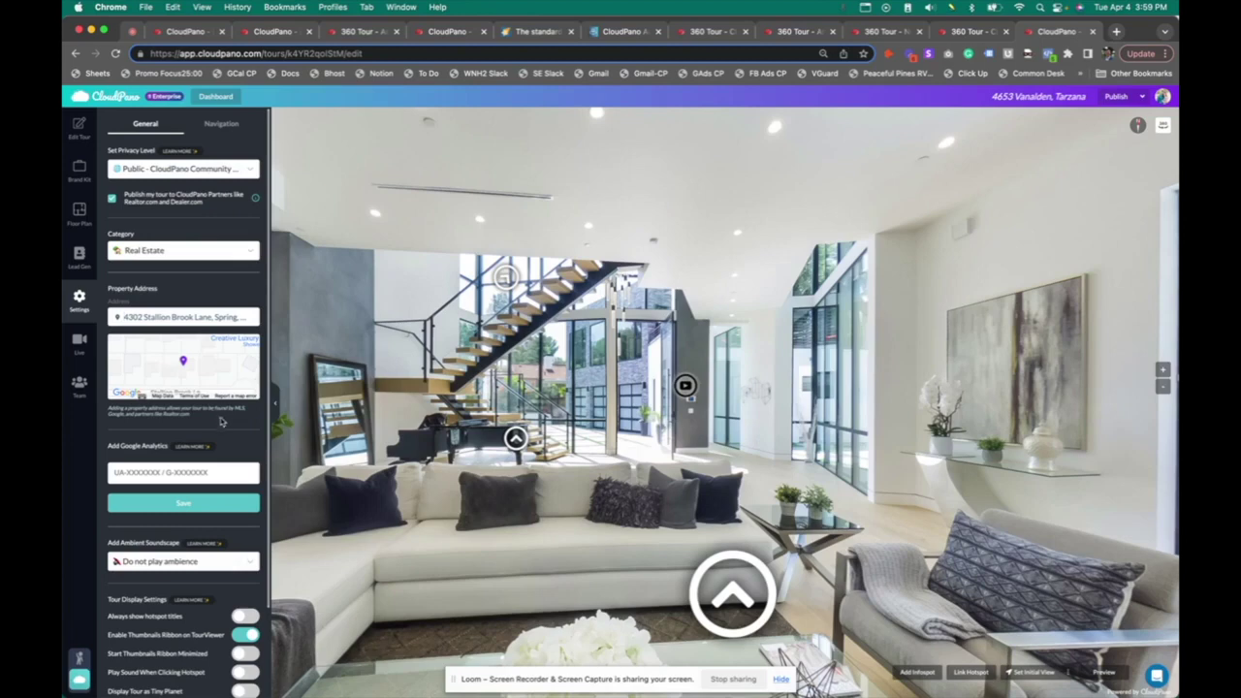
left_click(212, 473)
scroll(156, 438, "down", 3)
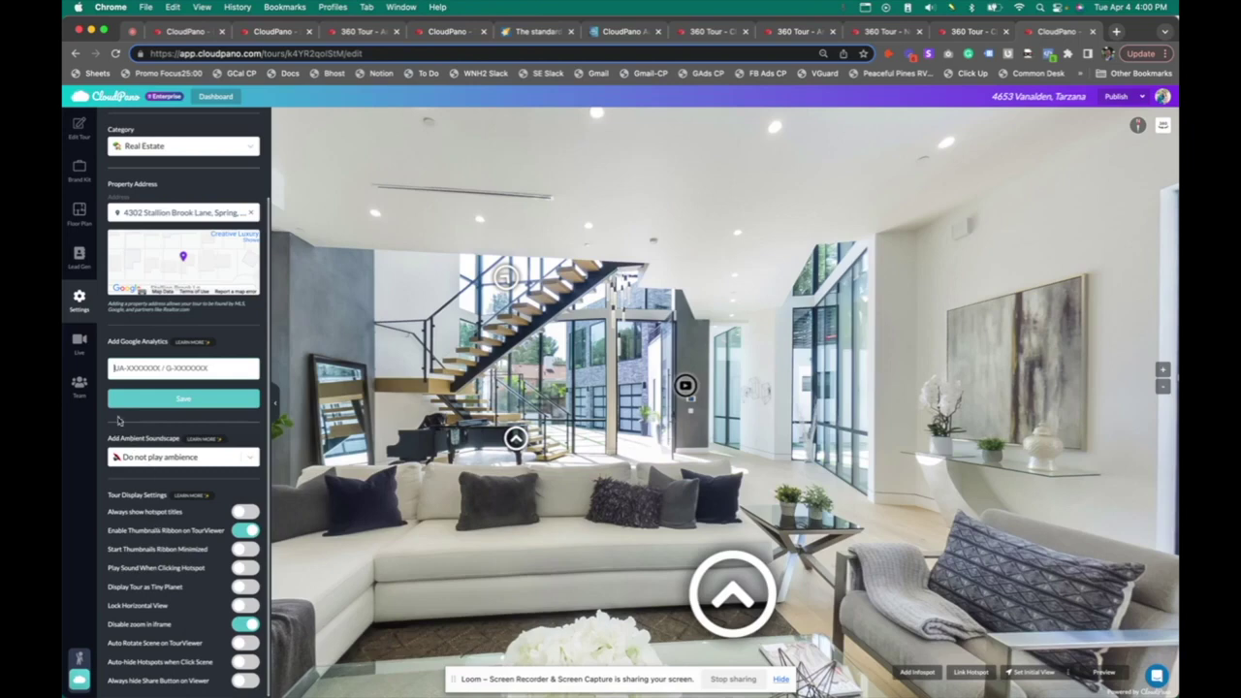
Turn on CloudPano Live and set the CP Live button view to Live Video Preview
left_click(81, 344)
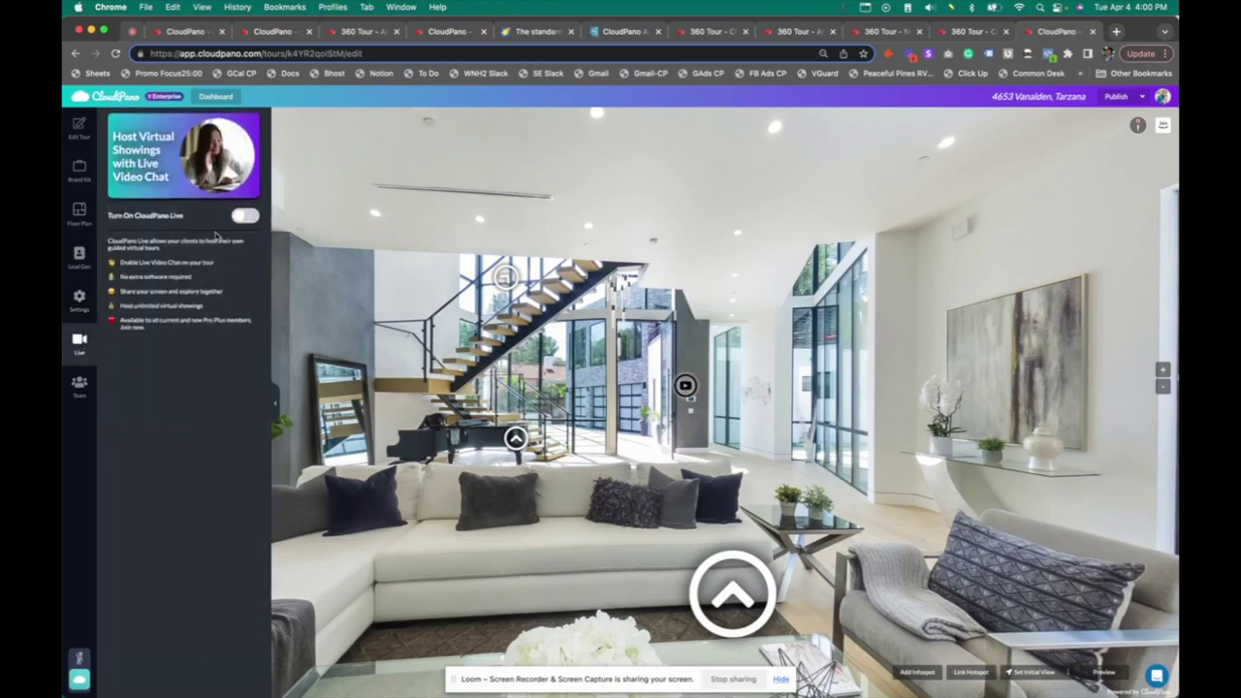
left_click(244, 217)
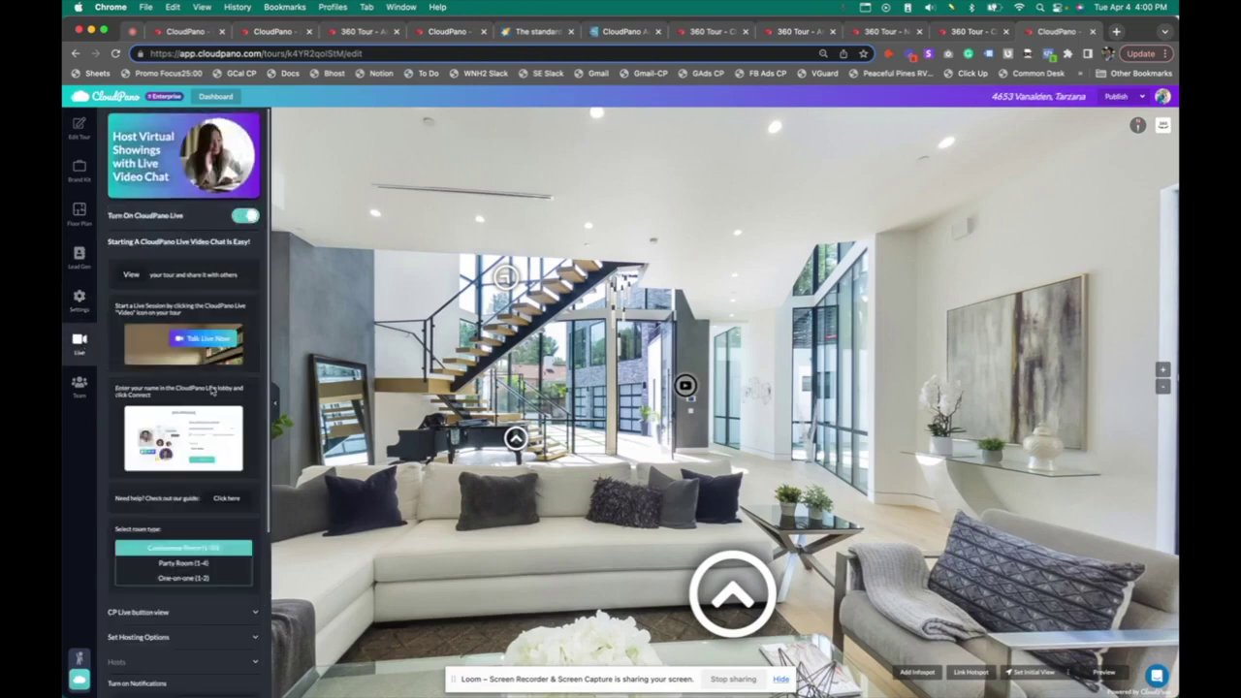
scroll(220, 508, "down", 5)
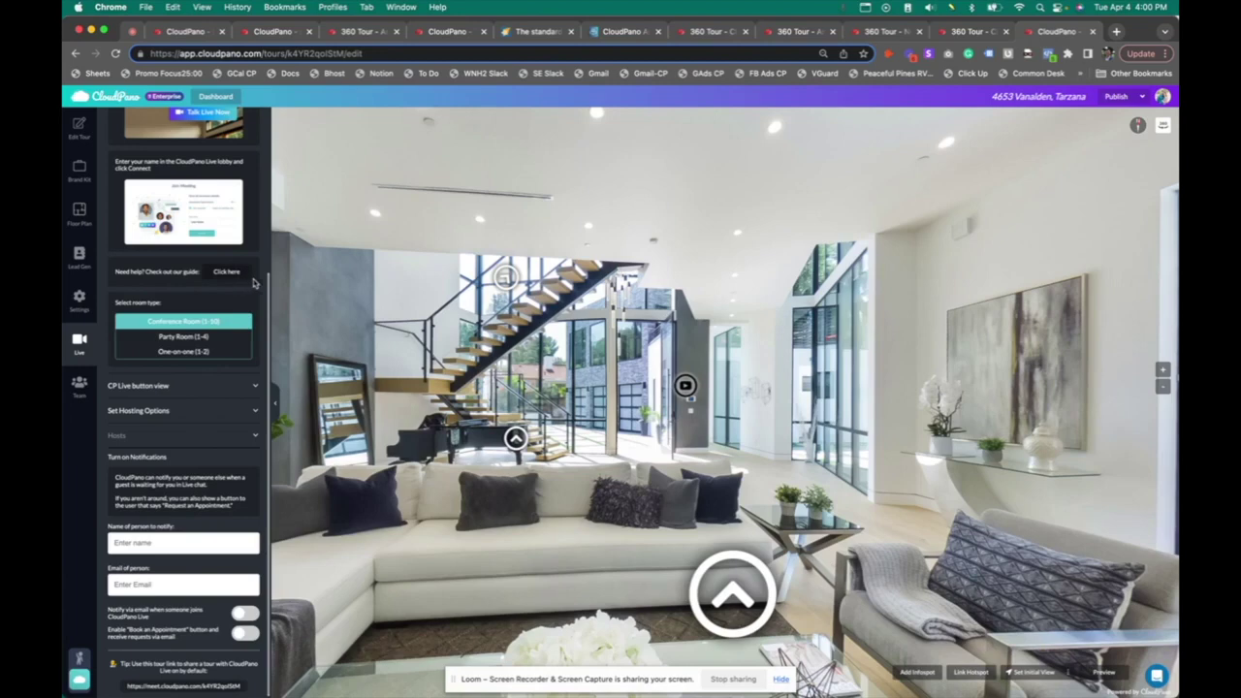
left_click(239, 392)
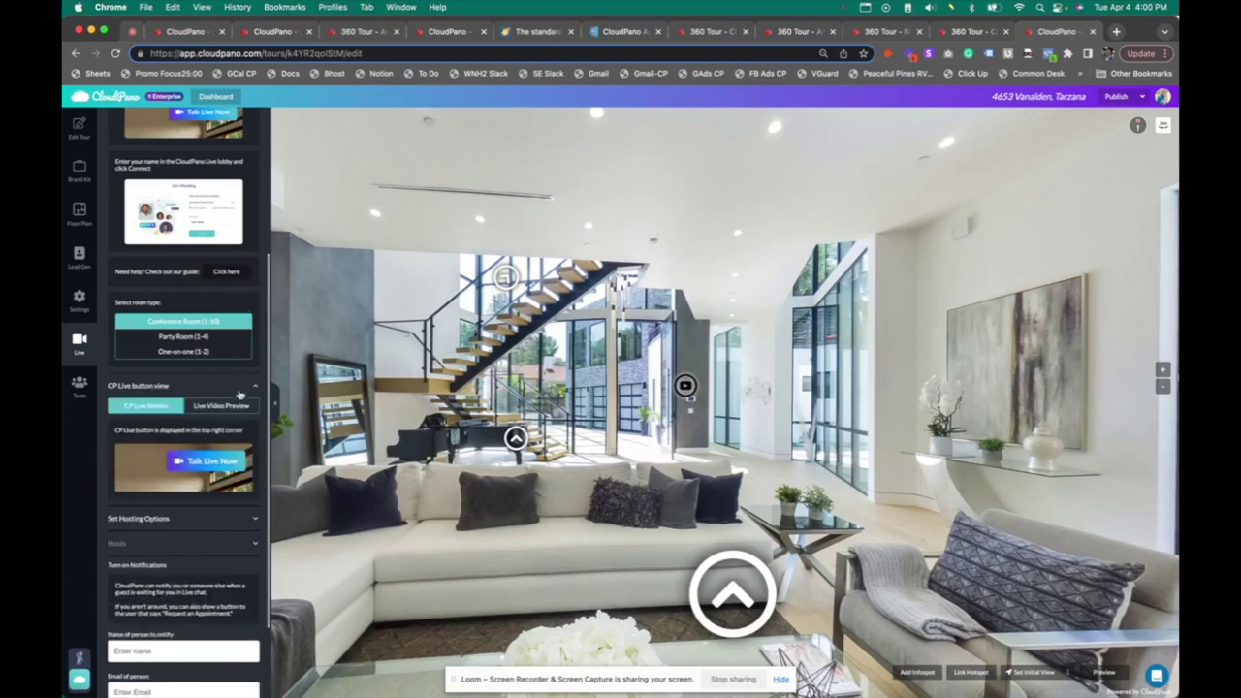
left_click(234, 408)
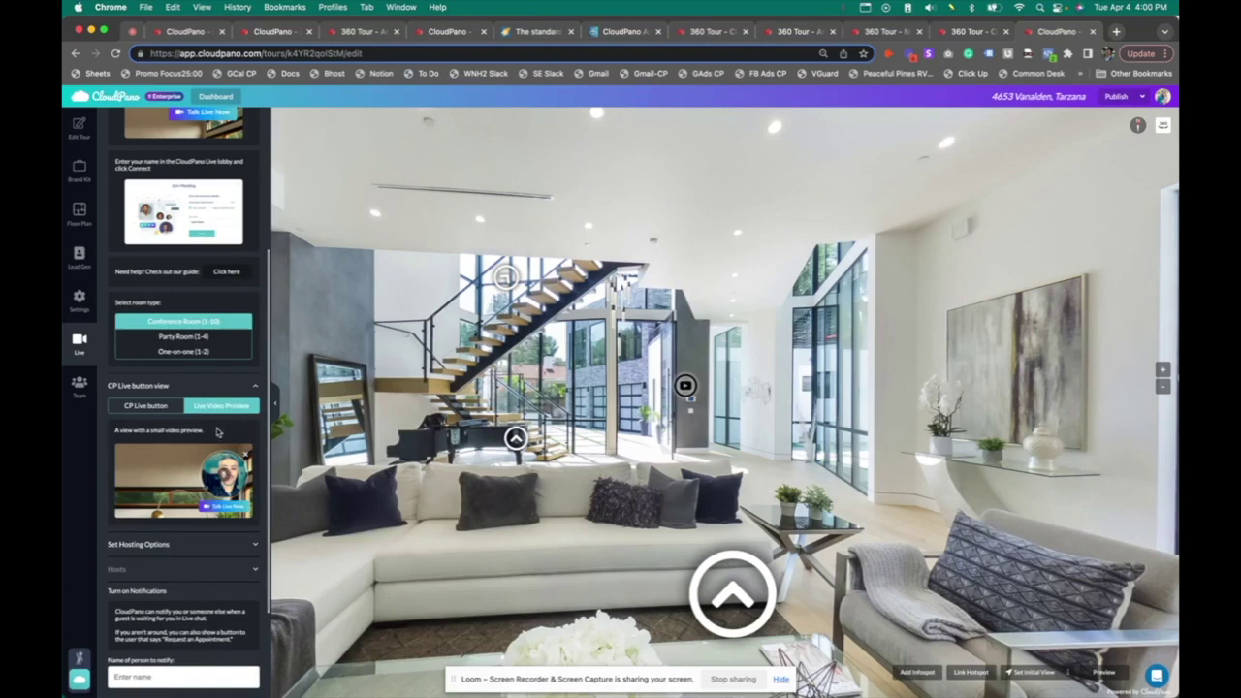
Try the Wait for host meeting option, then let anyone start a live meeting
left_click(203, 546)
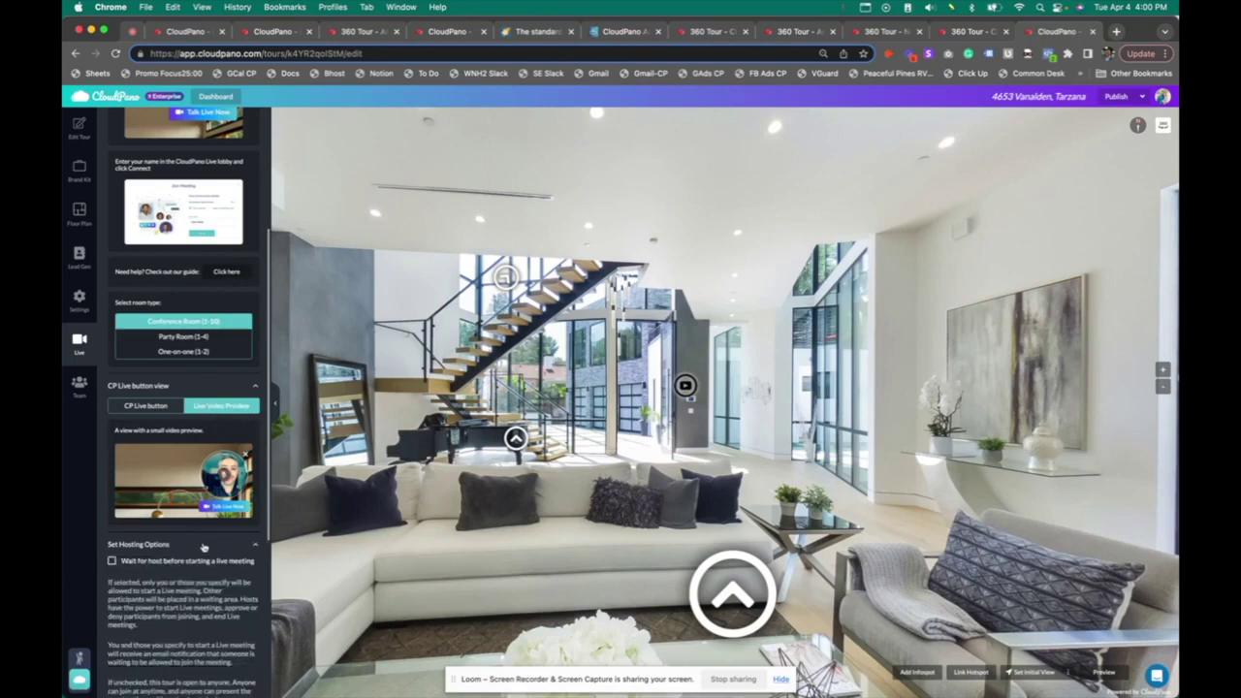
scroll(205, 546, "down", 3)
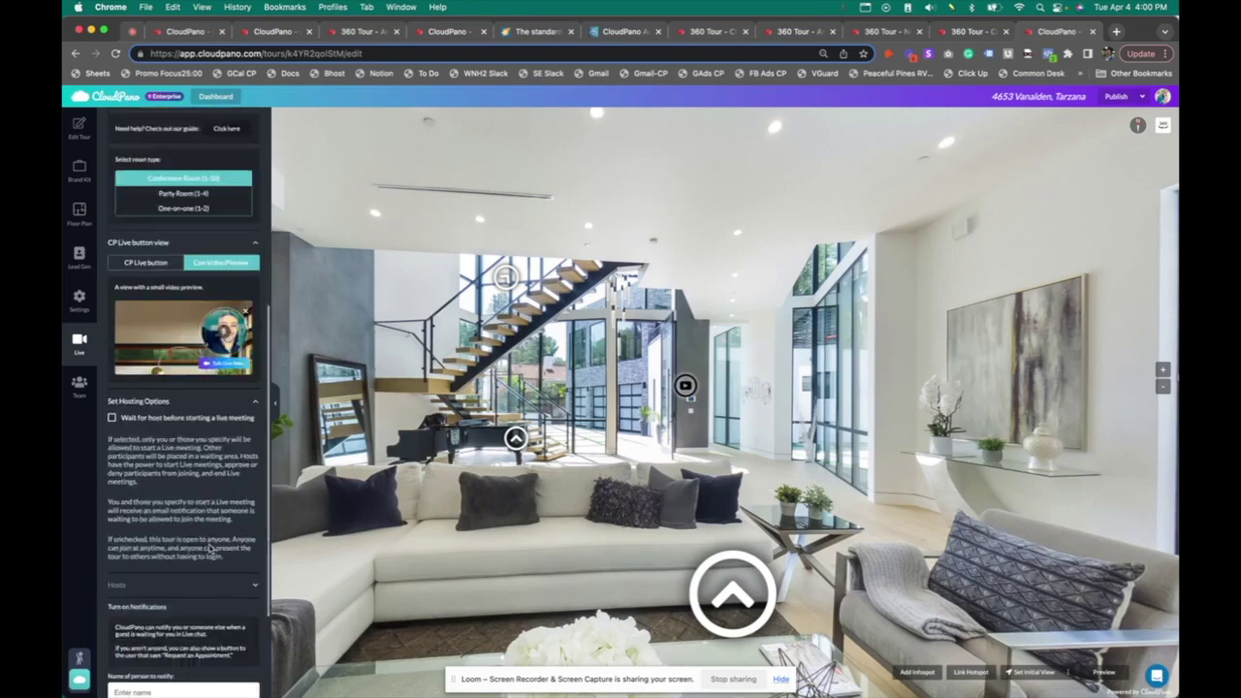
left_click(113, 418)
left_click(112, 418)
left_click(111, 417)
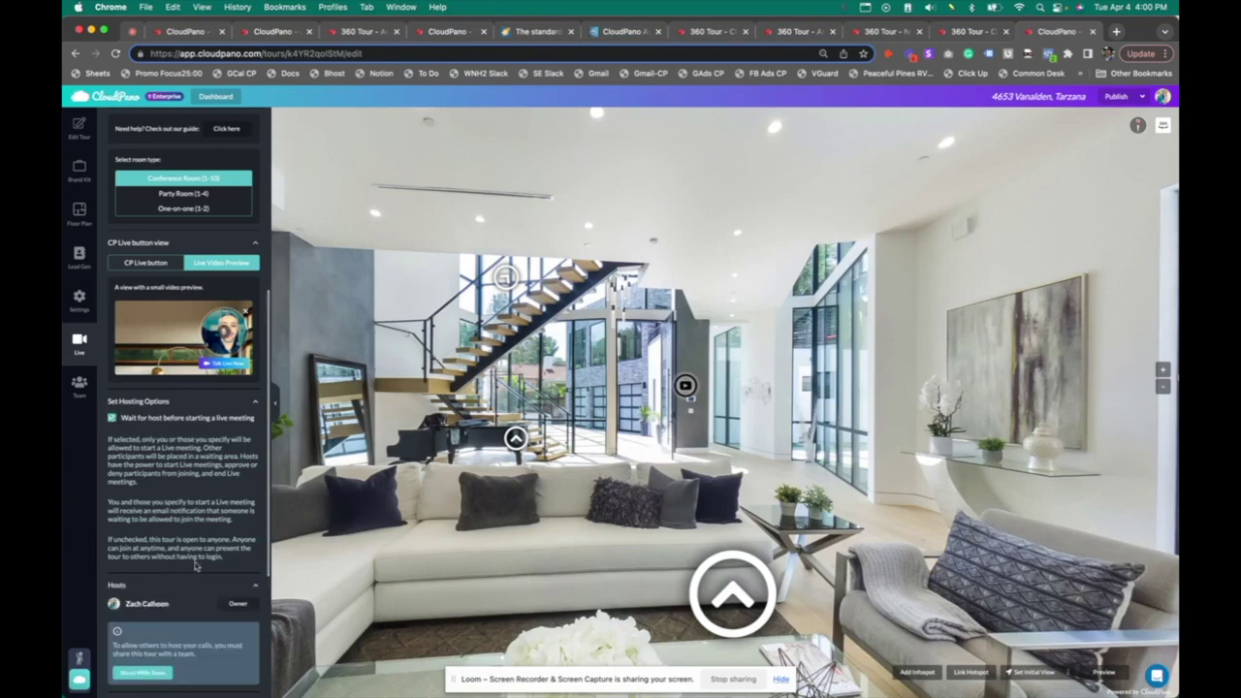
scroll(180, 465, "down", 2)
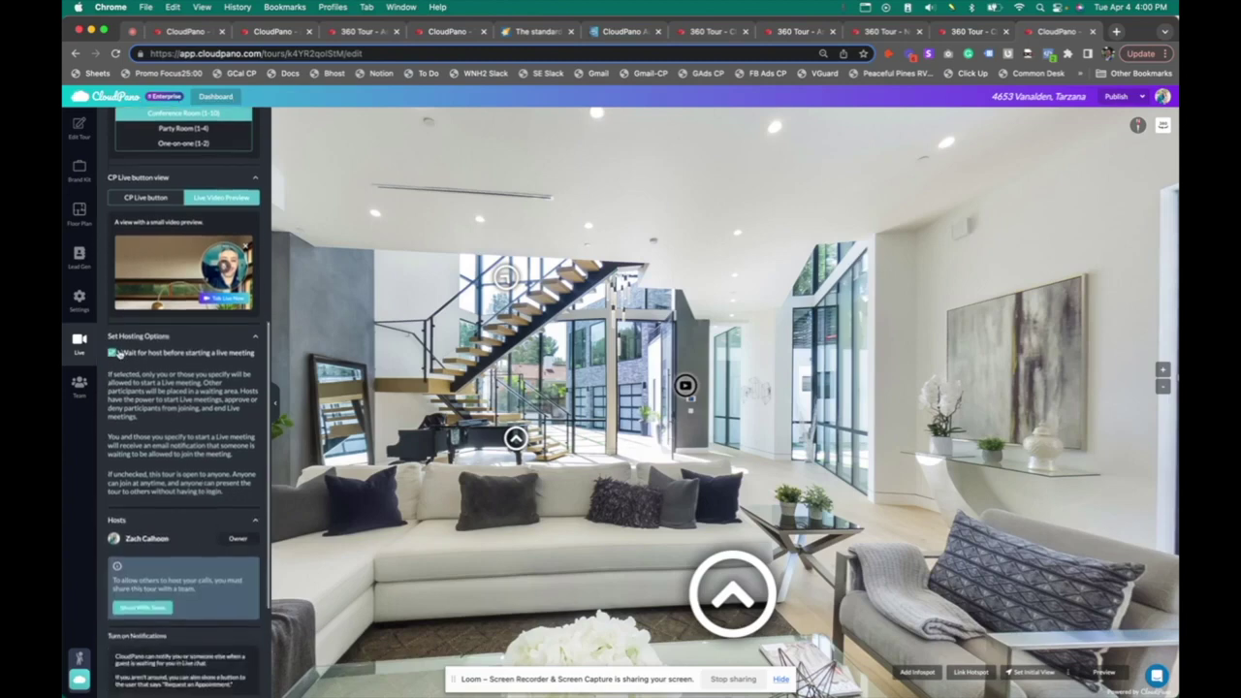
left_click(111, 356)
scroll(194, 456, "down", 3)
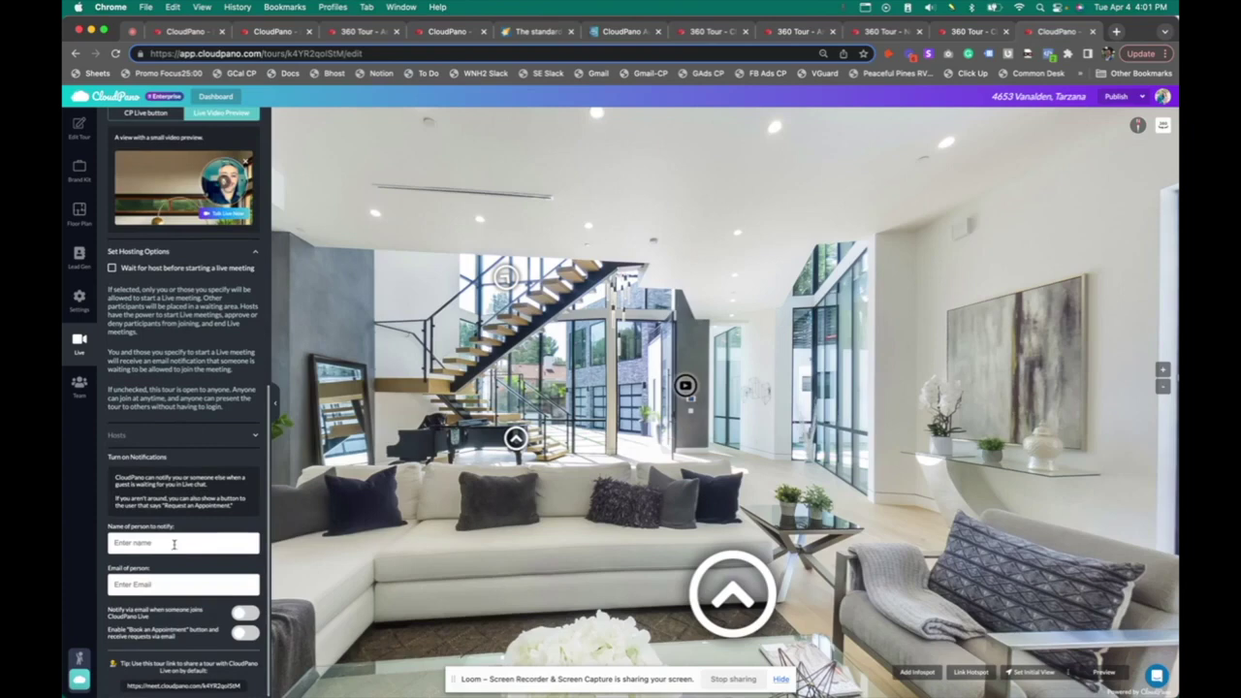
Enable Book an Appointment requests by email and publish the tour
left_click(248, 633)
scroll(202, 616, "down", 1)
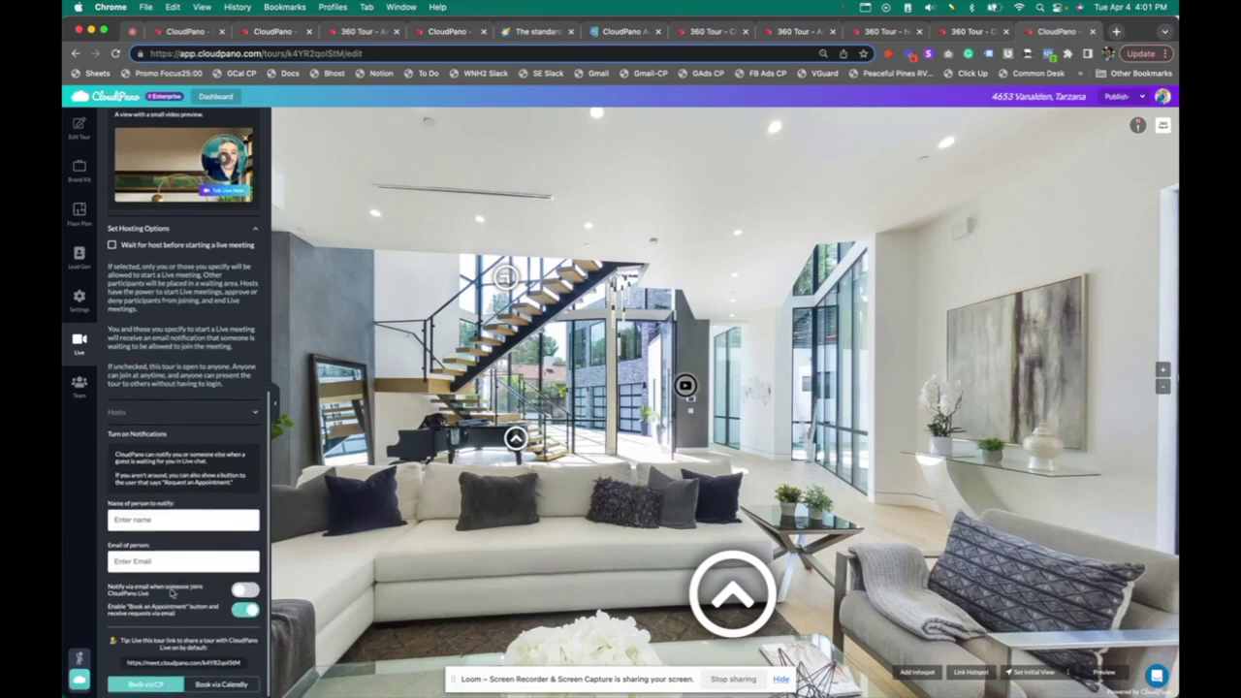
left_click(1116, 97)
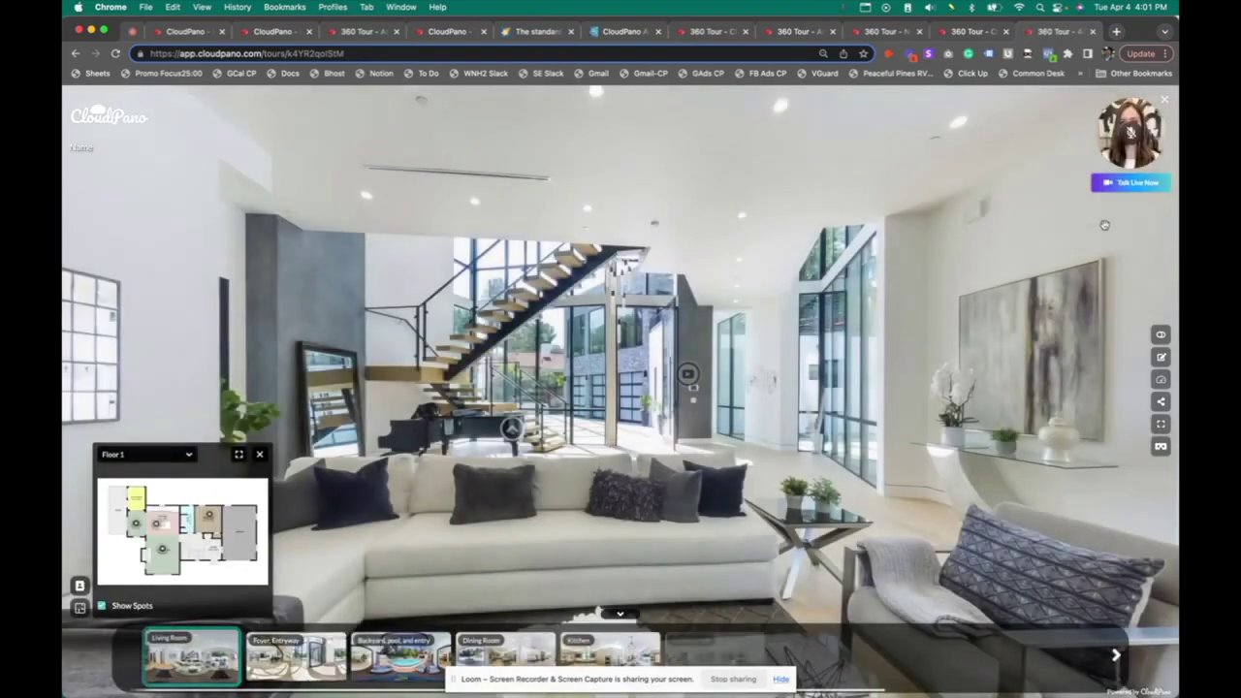
Start Talk Live Now from the tour viewer and join the live meeting
left_click(1139, 184)
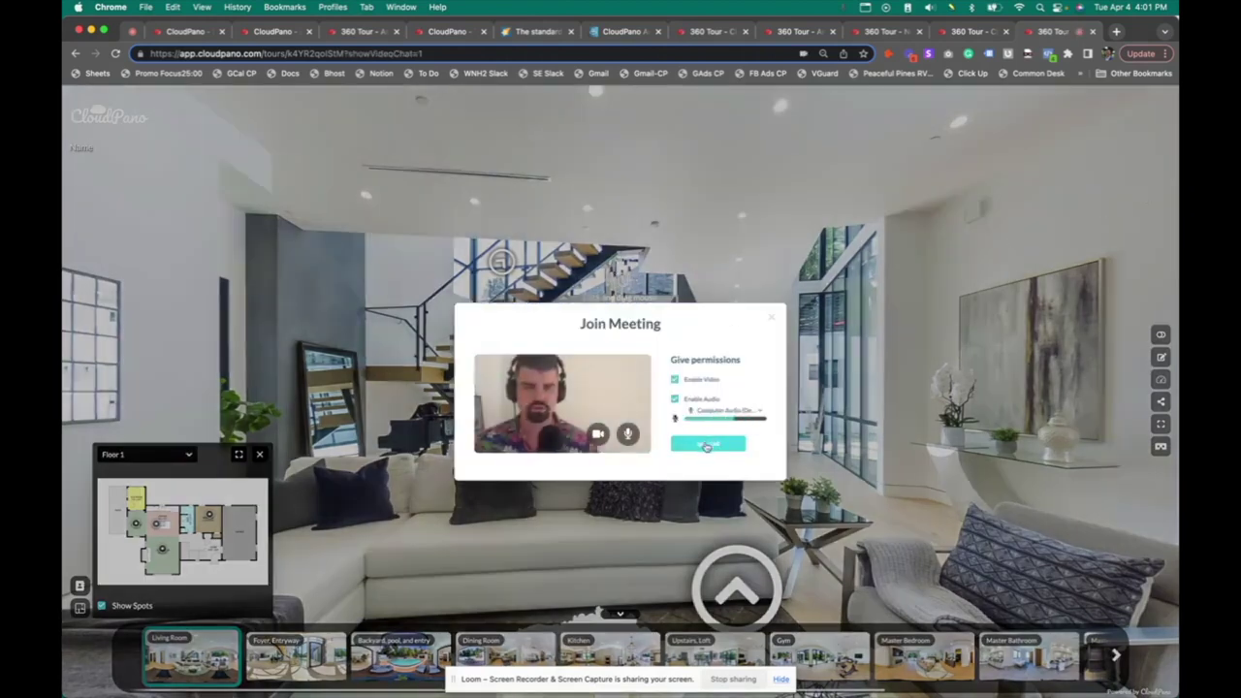
left_click(725, 444)
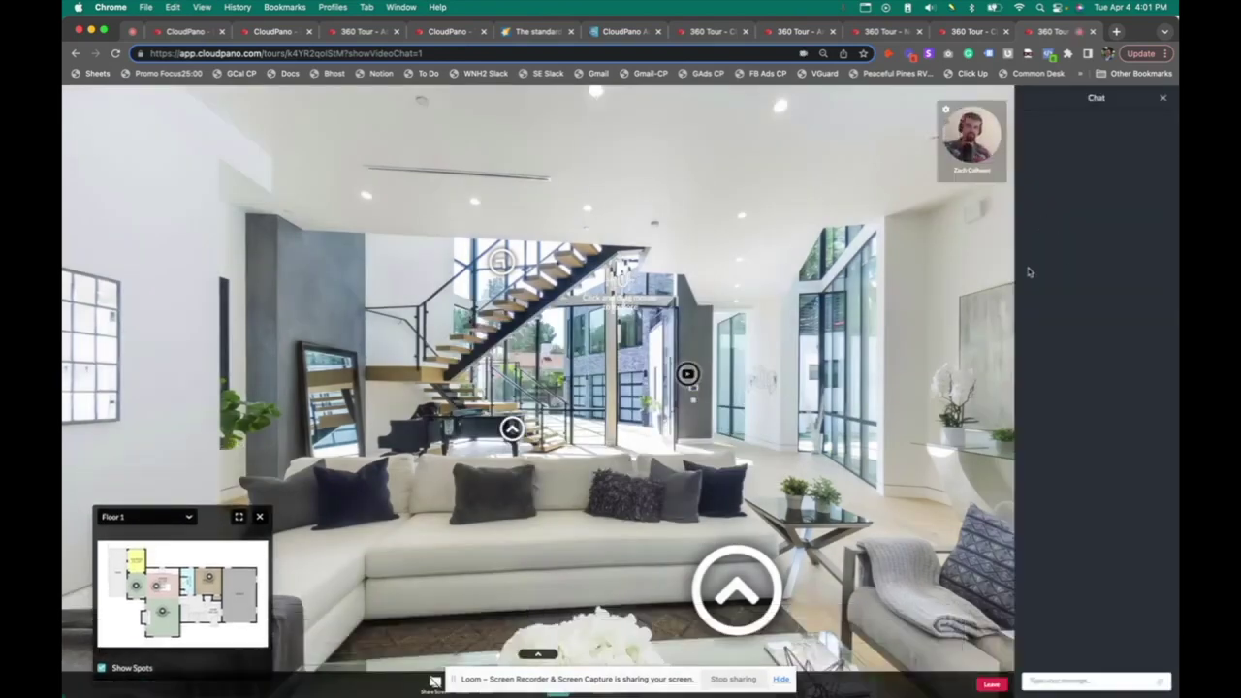
Go to the Dining Room scene, share the tour in the meeting, and face the dining table
left_click(538, 655)
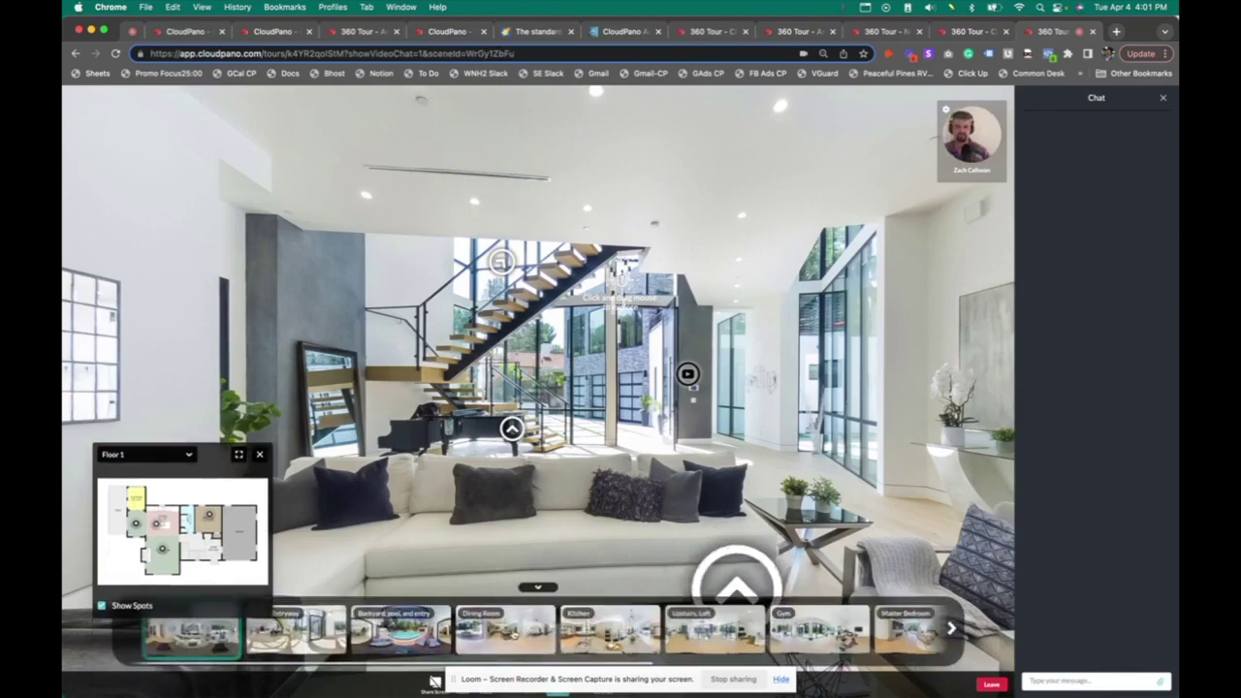
left_click(505, 632)
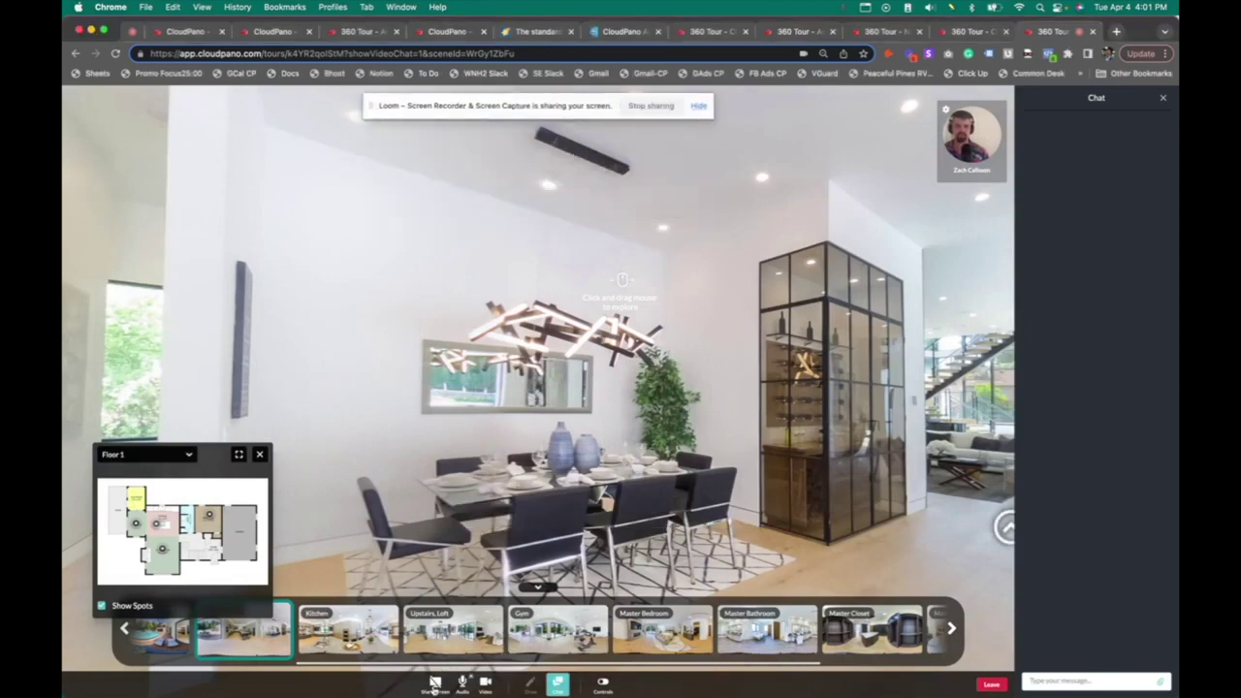
left_click(435, 681)
left_click(439, 647)
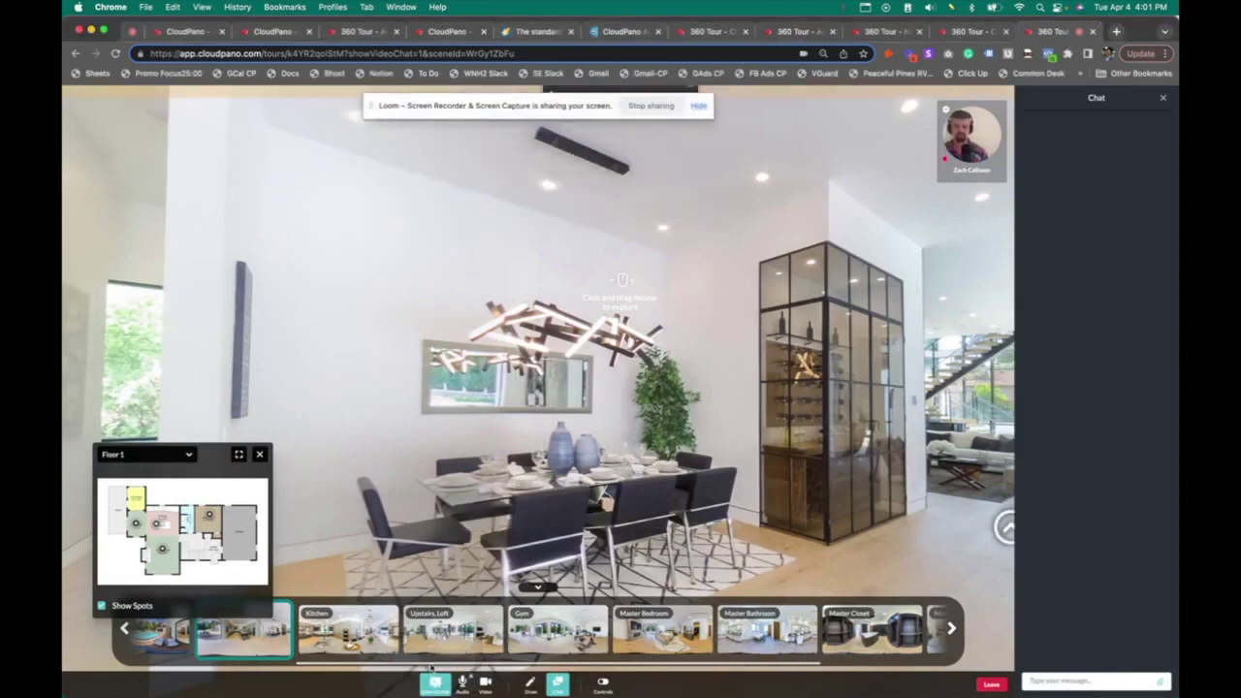
left_click_drag(485, 517, 531, 490)
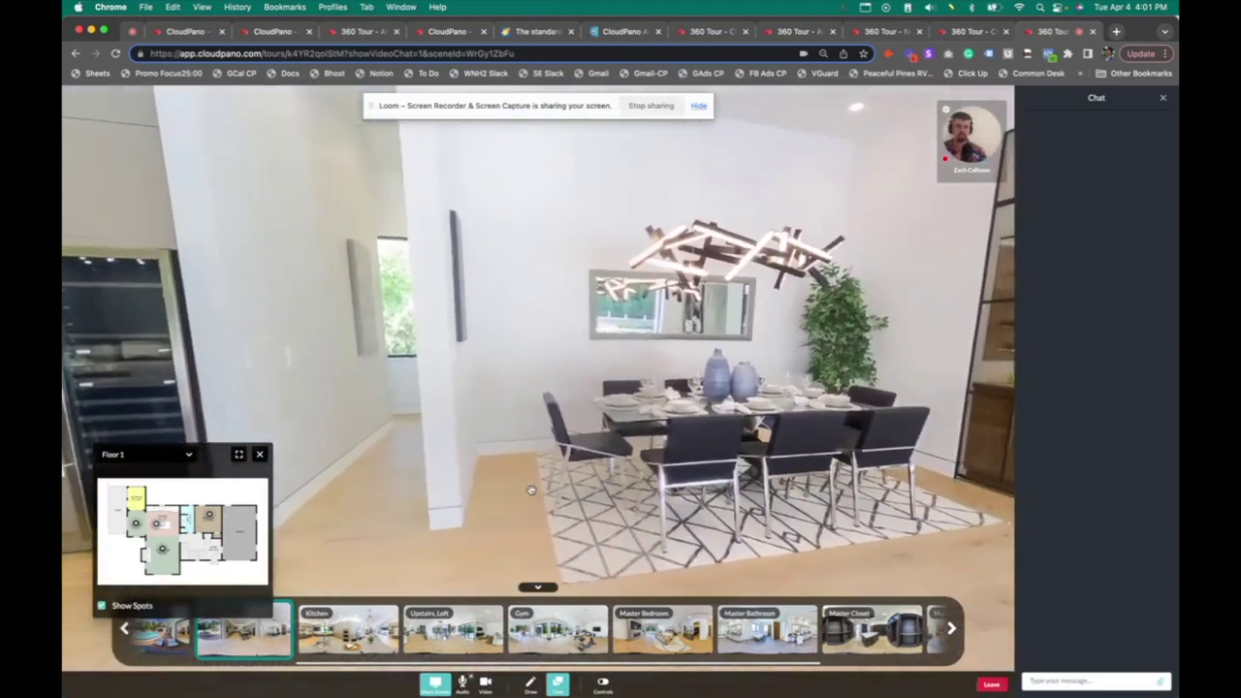
Mark the mirror and chandelier in red, clear the drawings, mark again, then leave the call
left_click(529, 681)
mouse_move(589, 302)
left_mouse_down()
mouse_move(637, 256)
mouse_move(644, 374)
mouse_move(578, 291)
left_mouse_up()
mouse_move(836, 171)
left_mouse_down()
mouse_move(750, 249)
mouse_move(906, 215)
left_mouse_up()
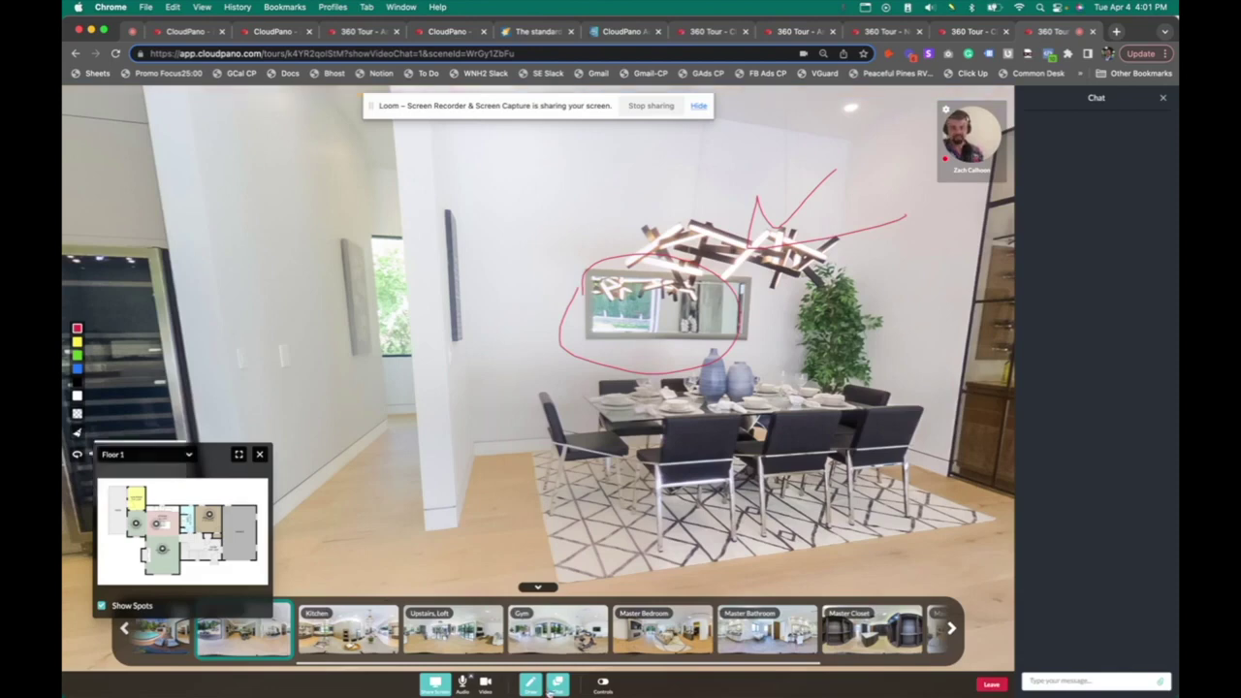
left_click(77, 434)
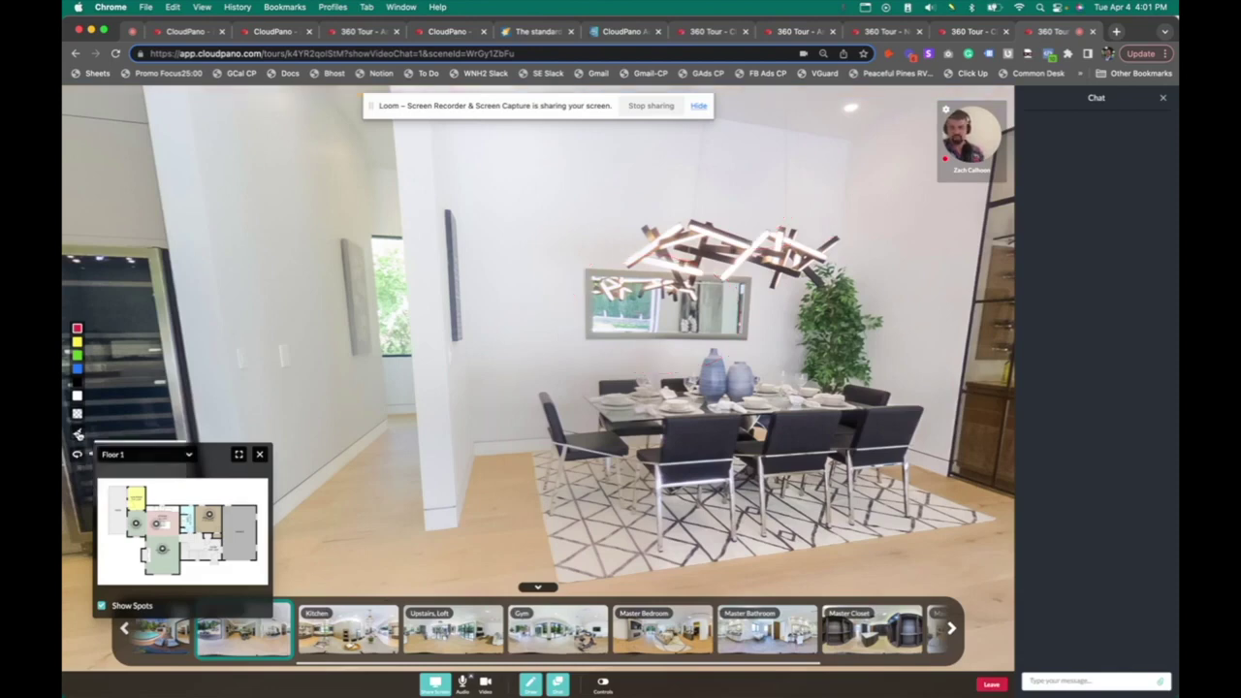
left_click(260, 454)
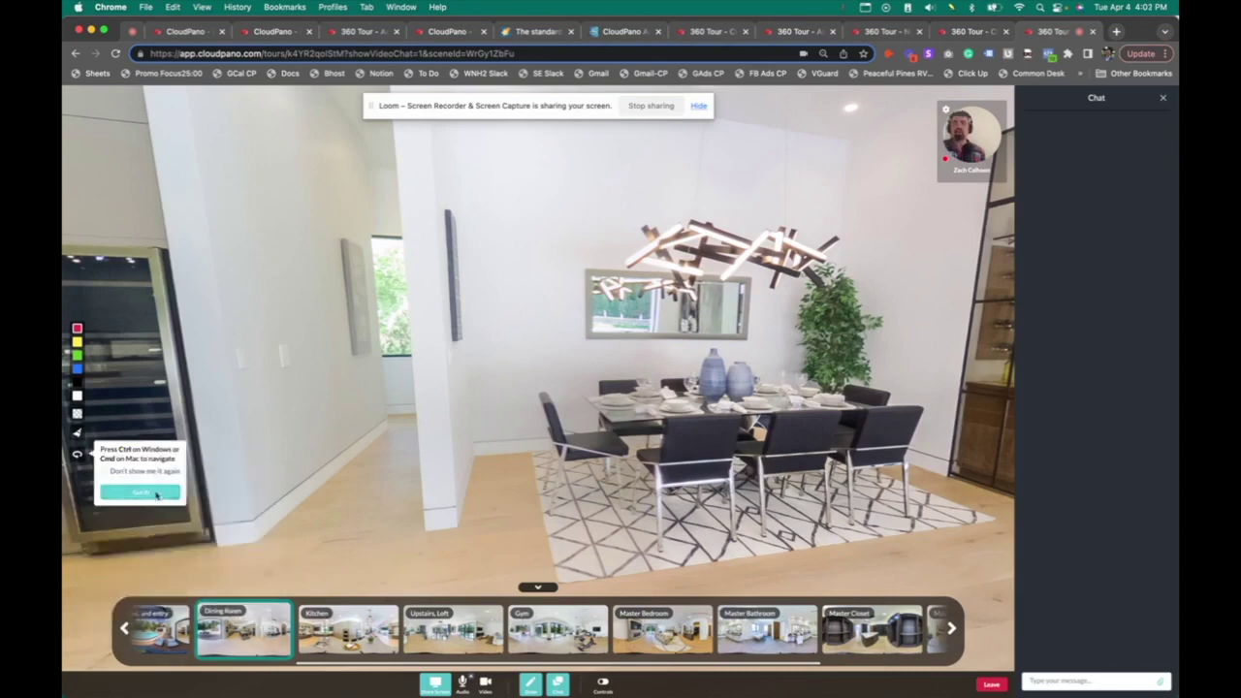
left_click(156, 495)
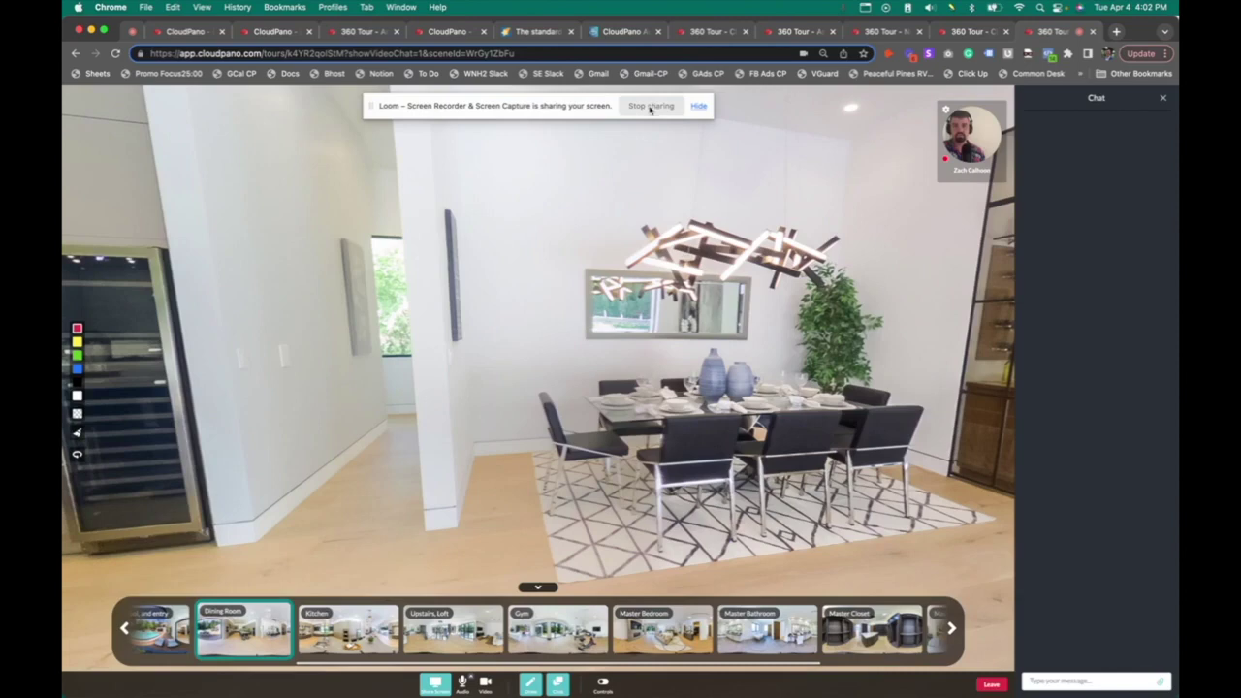
left_click_drag(756, 317, 773, 321)
left_click(981, 685)
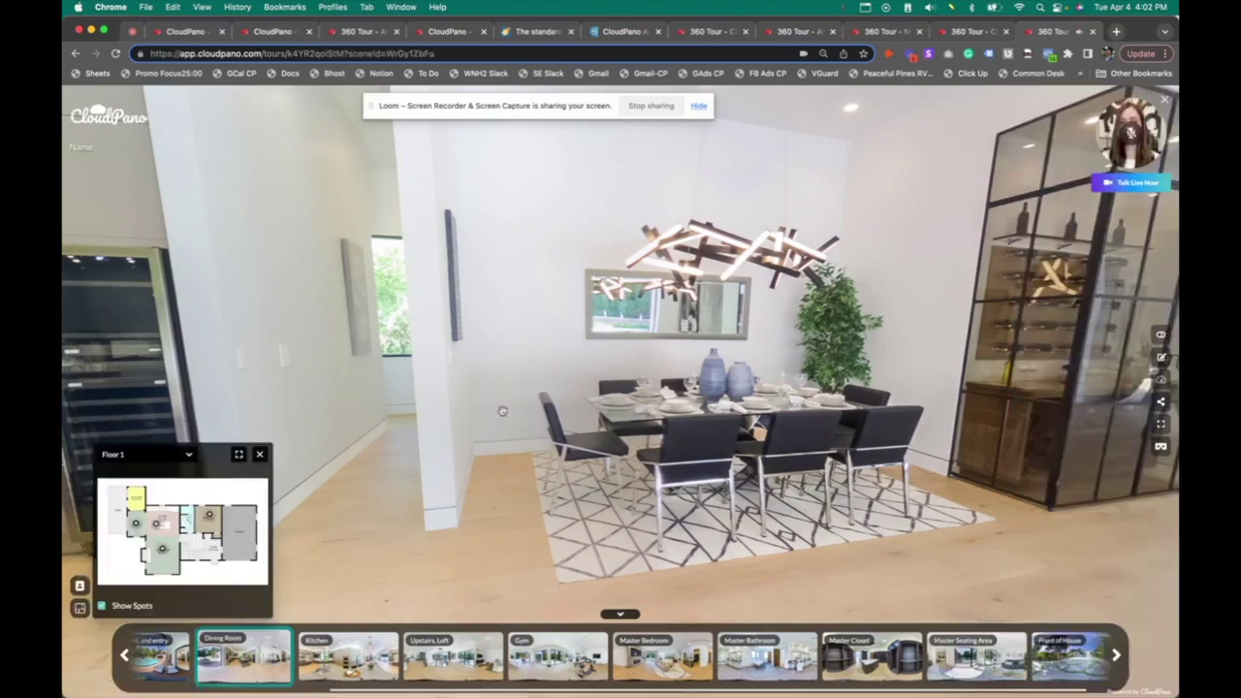
Reopen the house tour editor, check the Team sharing list without choosing a team, then go to the dashboard
left_click(1163, 359)
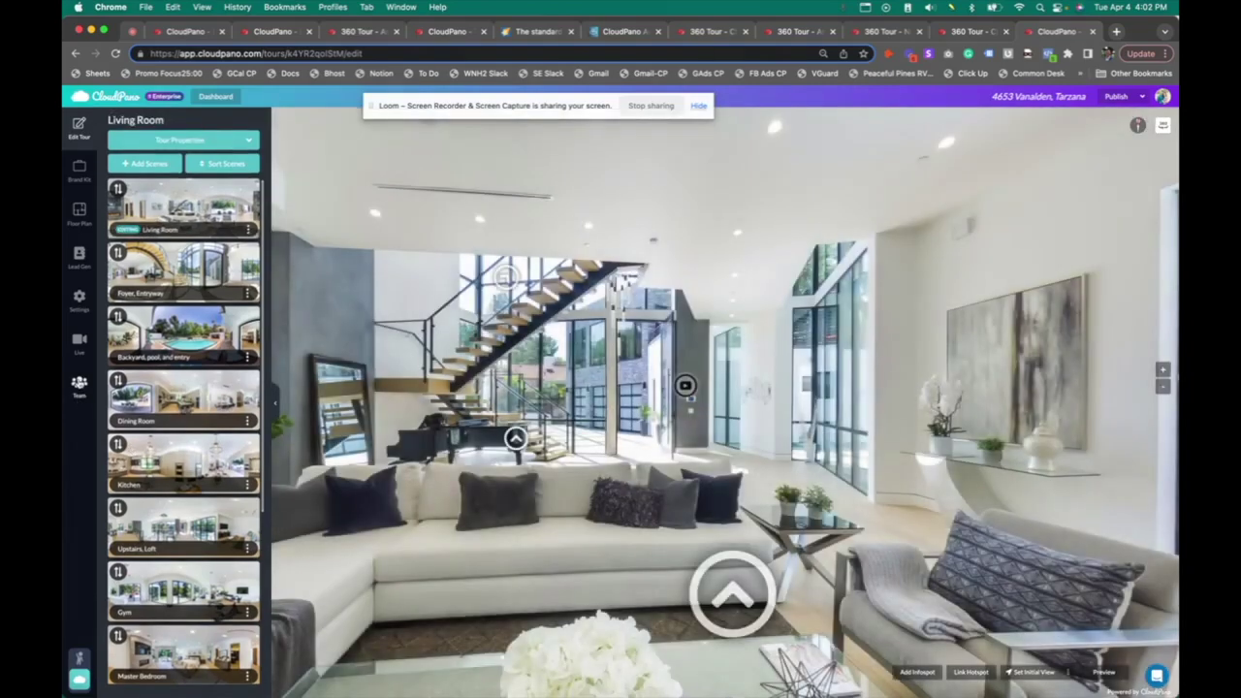
left_click(80, 383)
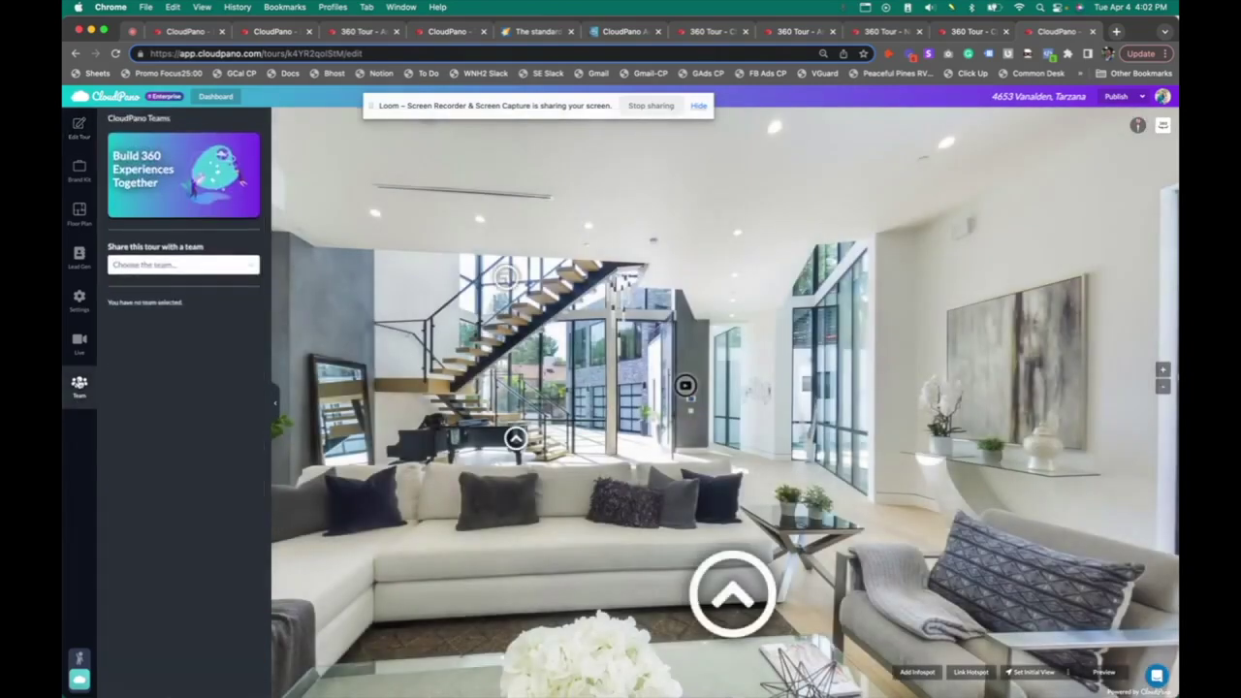
left_click(215, 269)
left_click(217, 272)
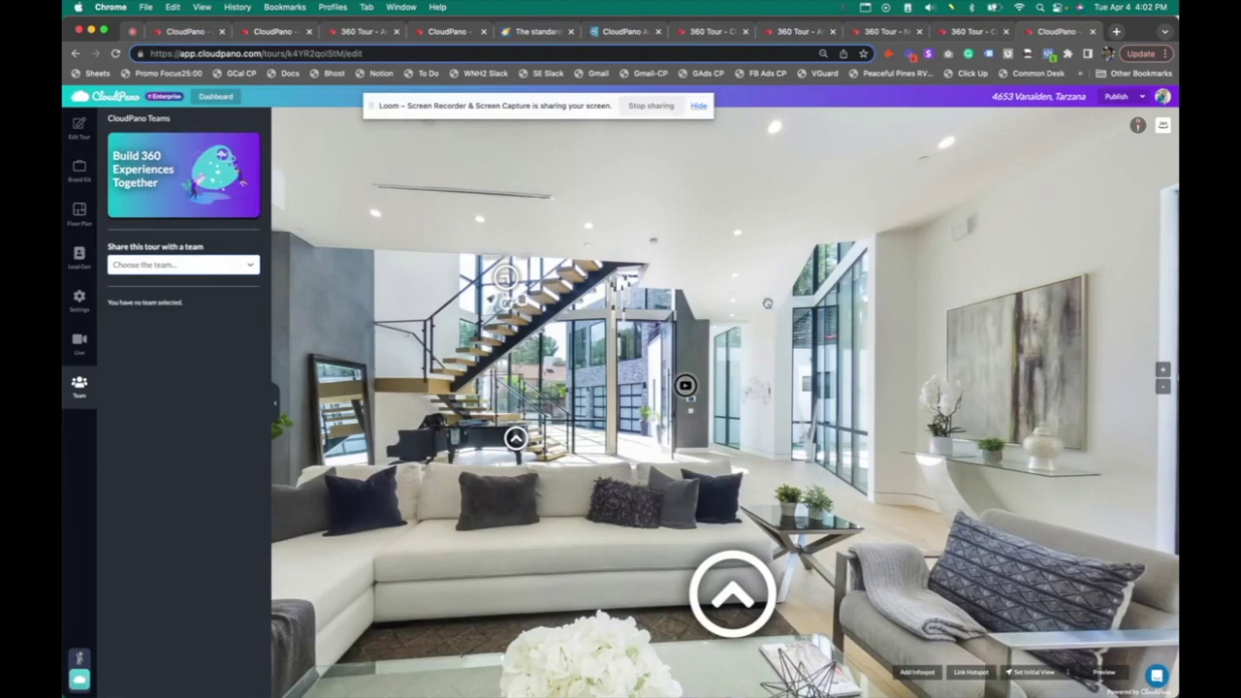
left_click(215, 97)
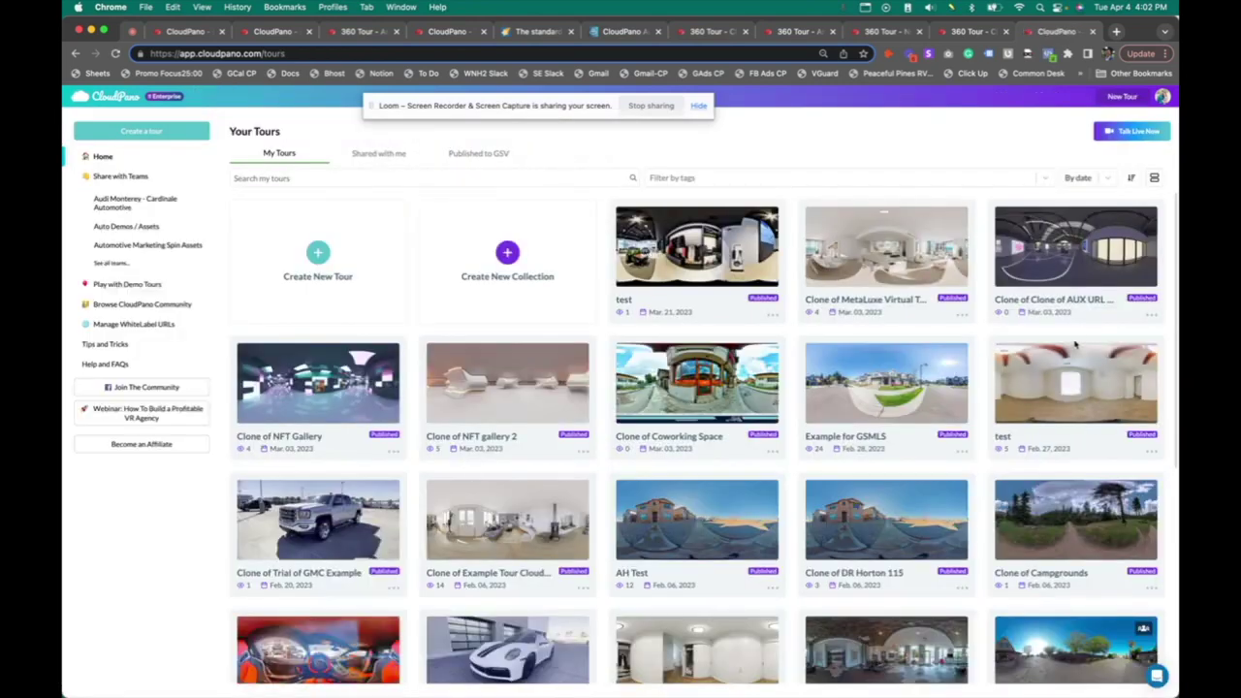
View the Shared with me tours, then switch to the Amenity Center beach tour and Automotive site tabs
left_click(391, 157)
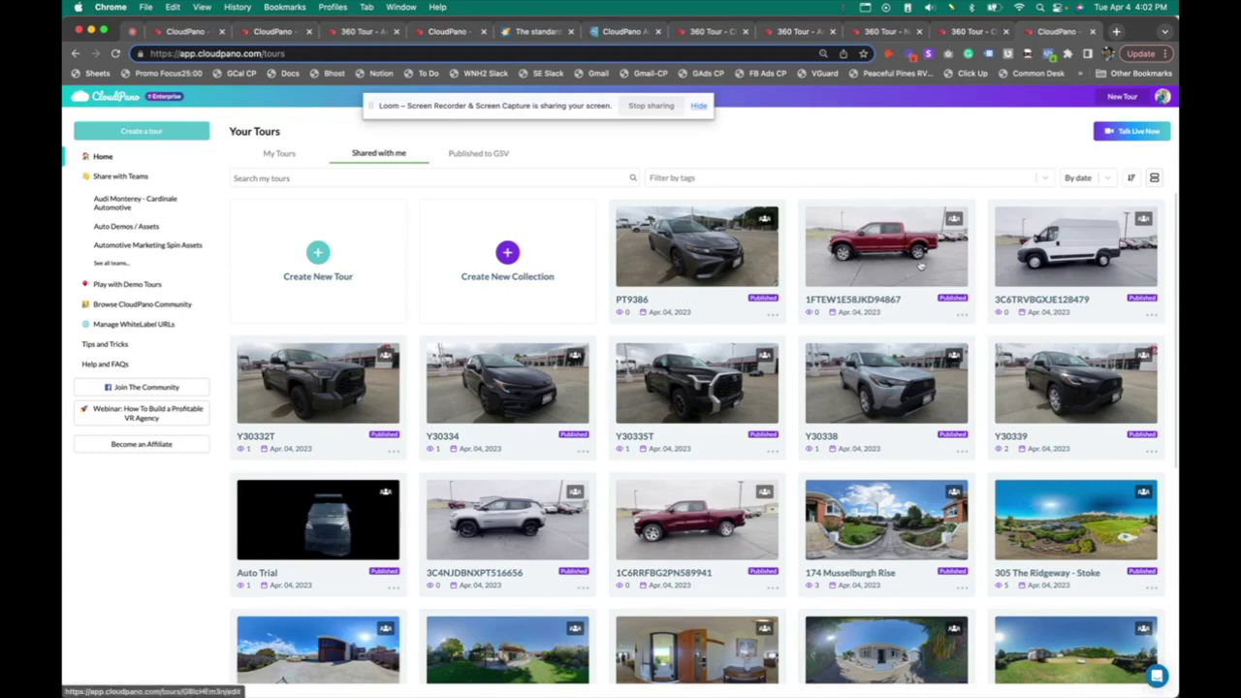
left_click(793, 32)
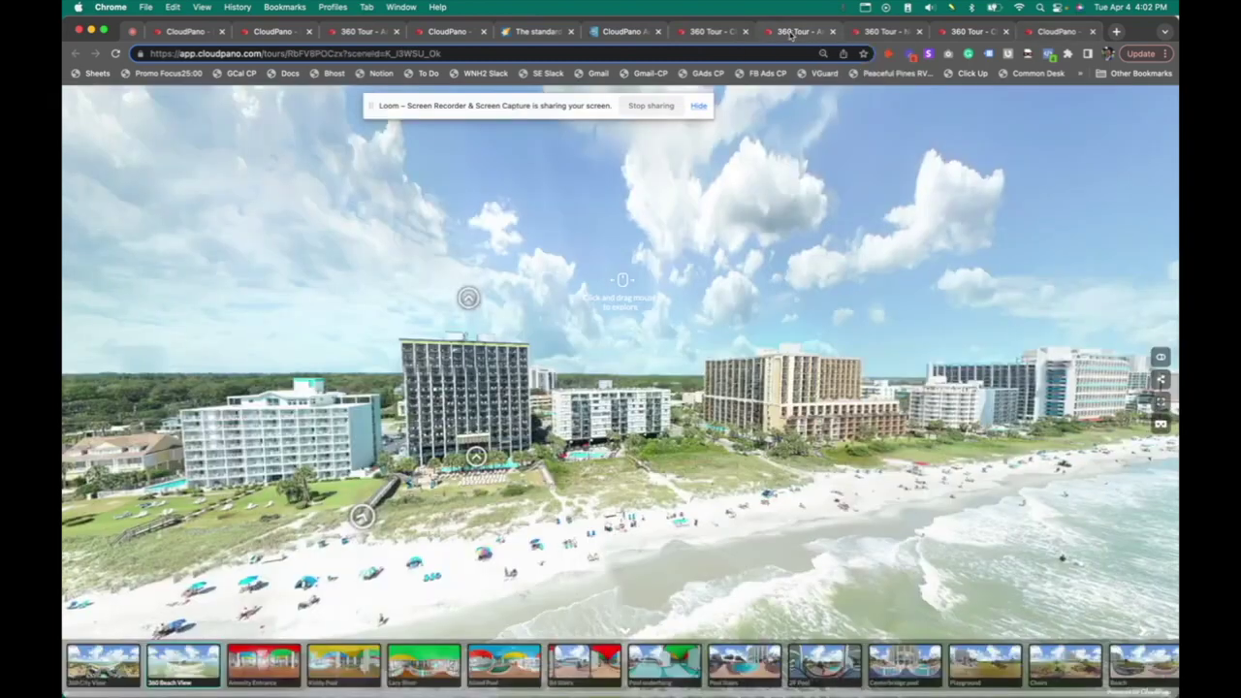
left_click(626, 32)
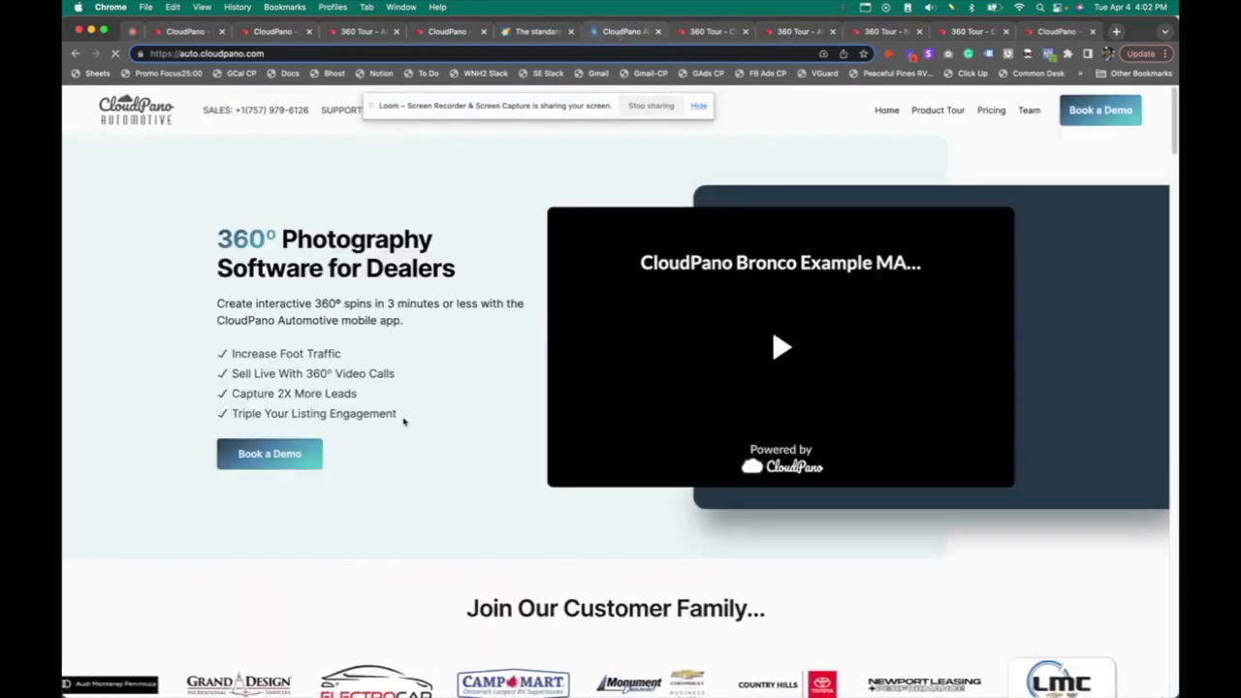
Play the Bronco demo, view the Chevrolet spin's interior, then return to the Your Tours dashboard
left_click(793, 355)
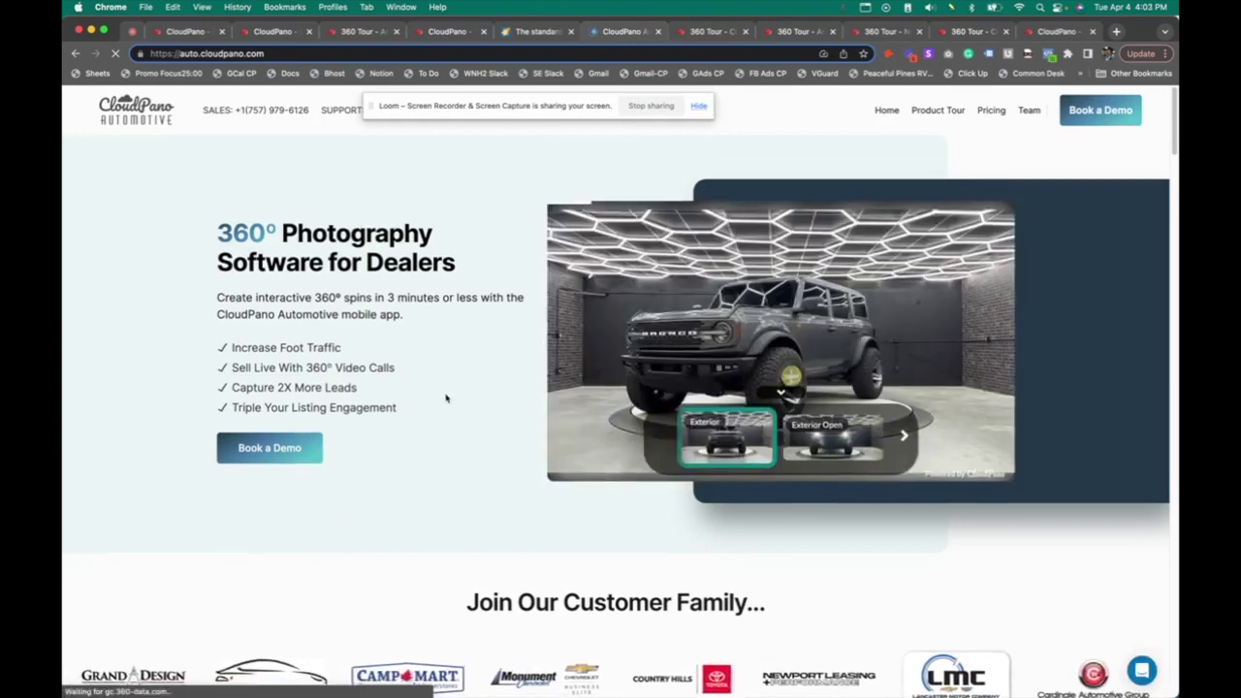
scroll(456, 397, "down", 1)
scroll(445, 381, "down", 10)
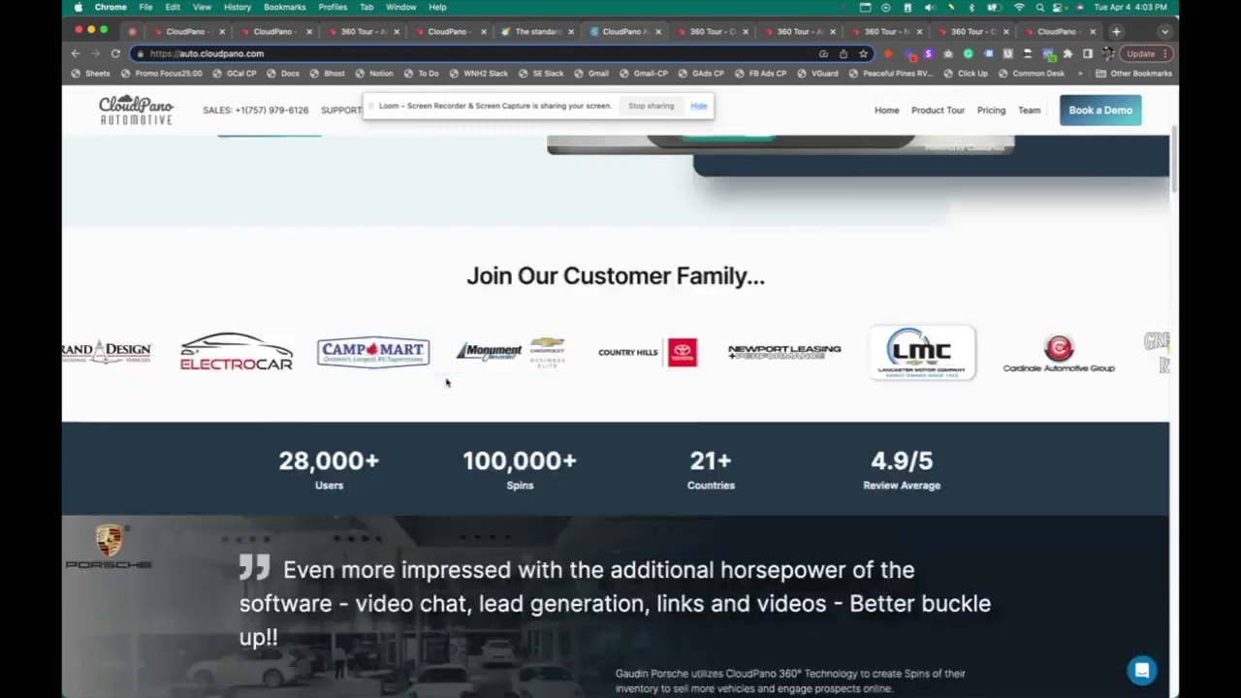
scroll(446, 381, "down", 5)
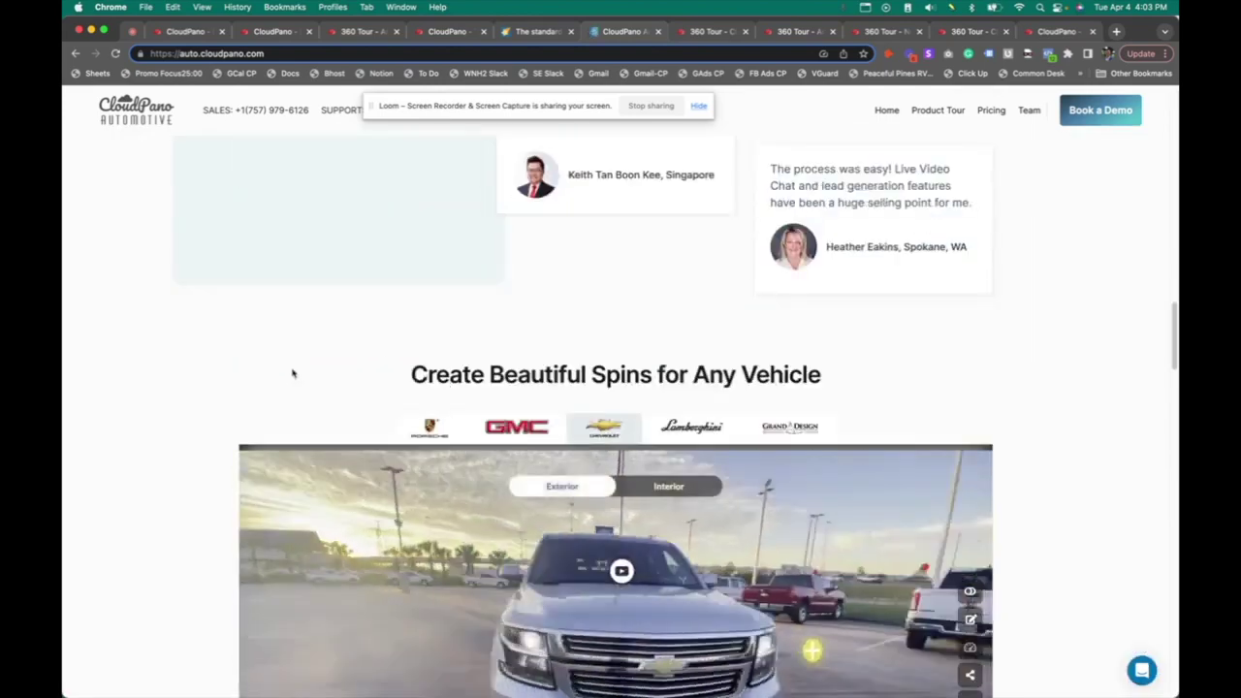
scroll(250, 386, "down", 4)
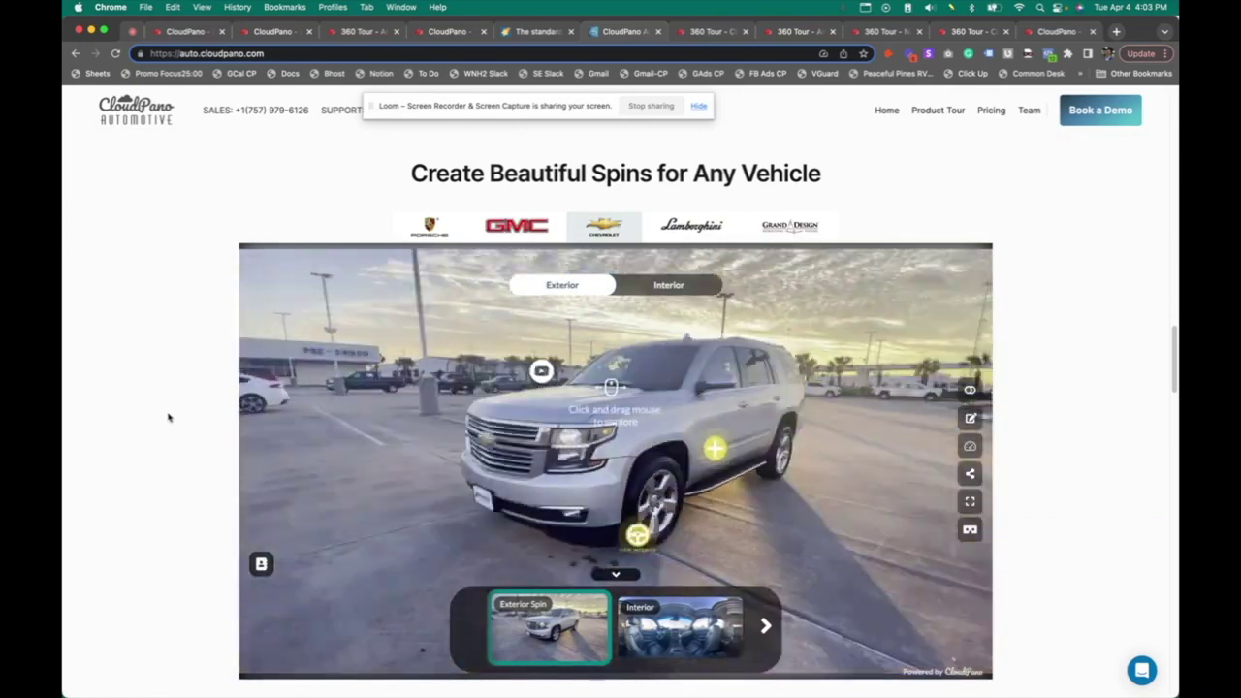
left_click(669, 287)
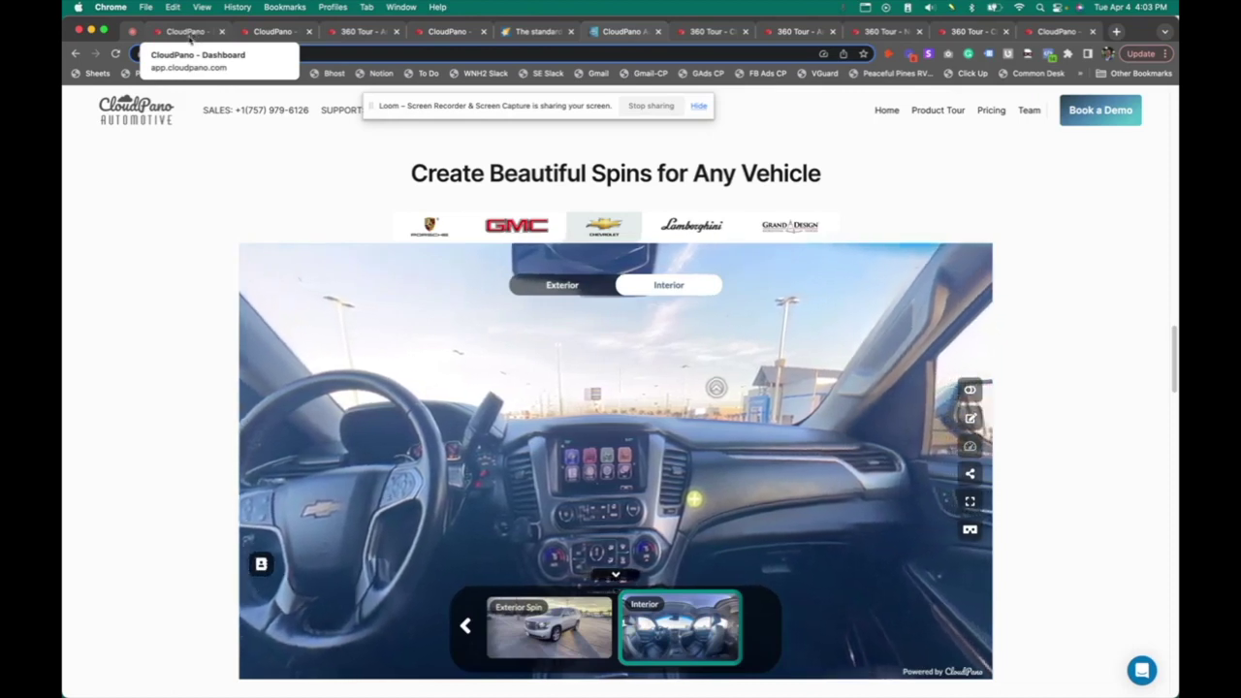
left_click(190, 32)
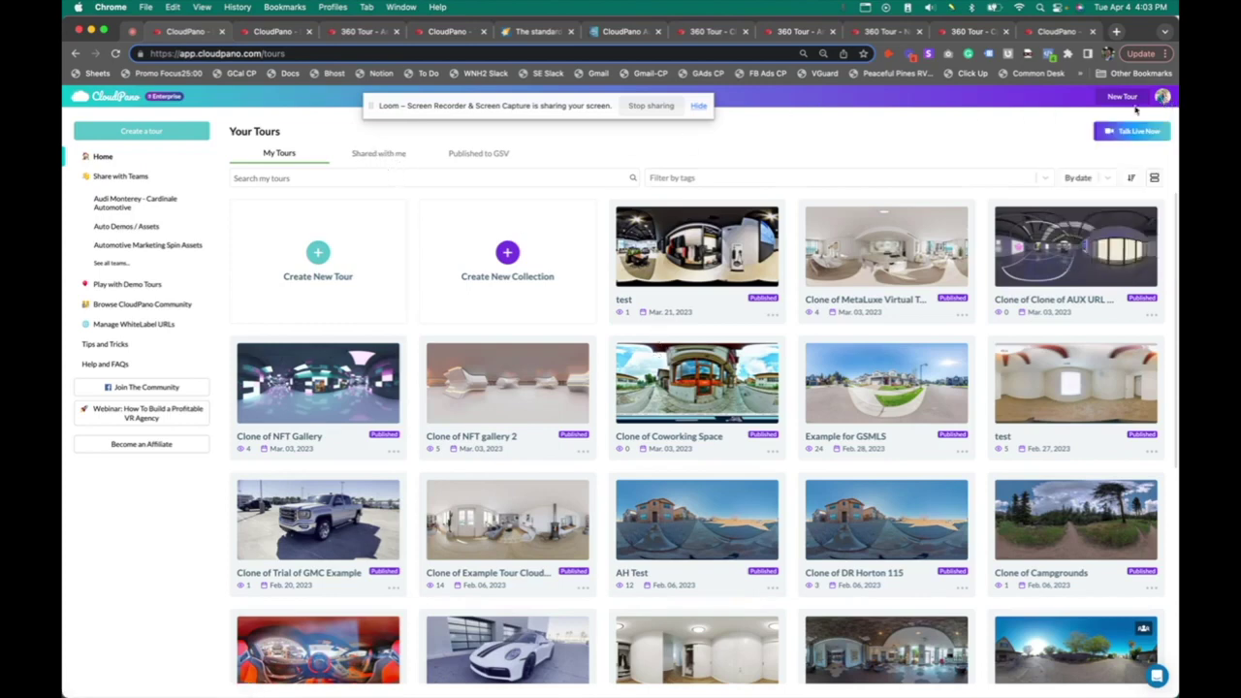
Browse the Demo Tours and WhiteLabel URL pages, then view the 'test' tour from Home
left_click(132, 284)
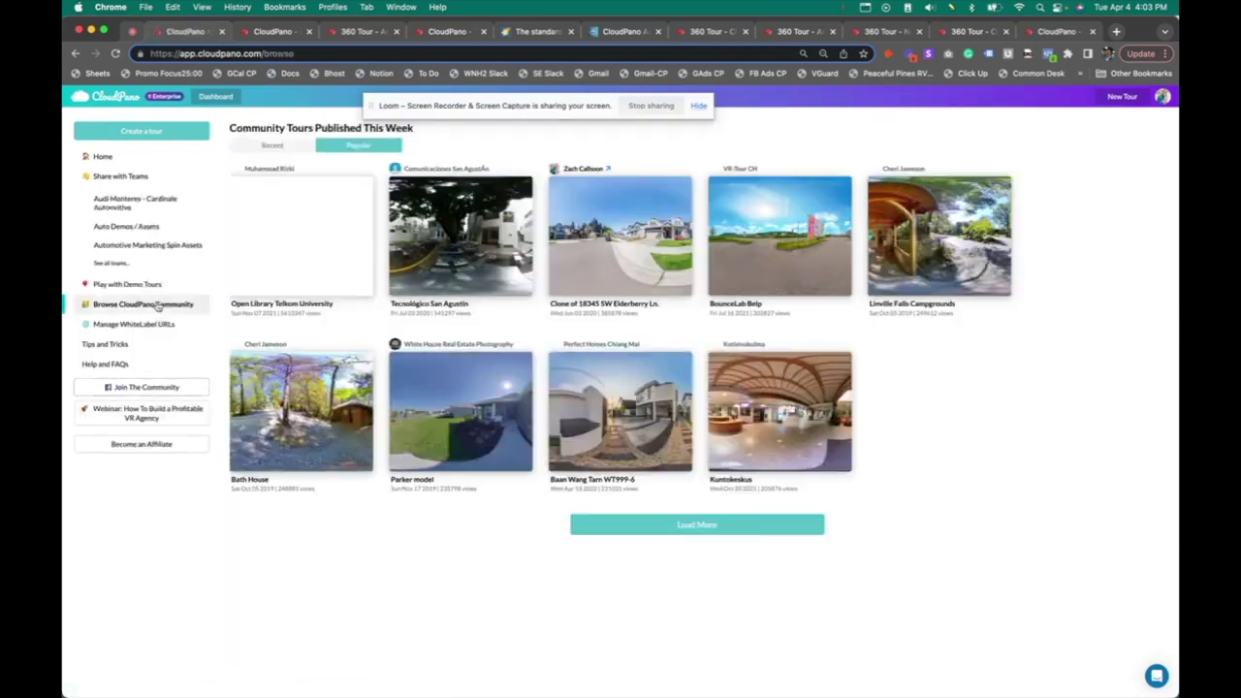
left_click(152, 325)
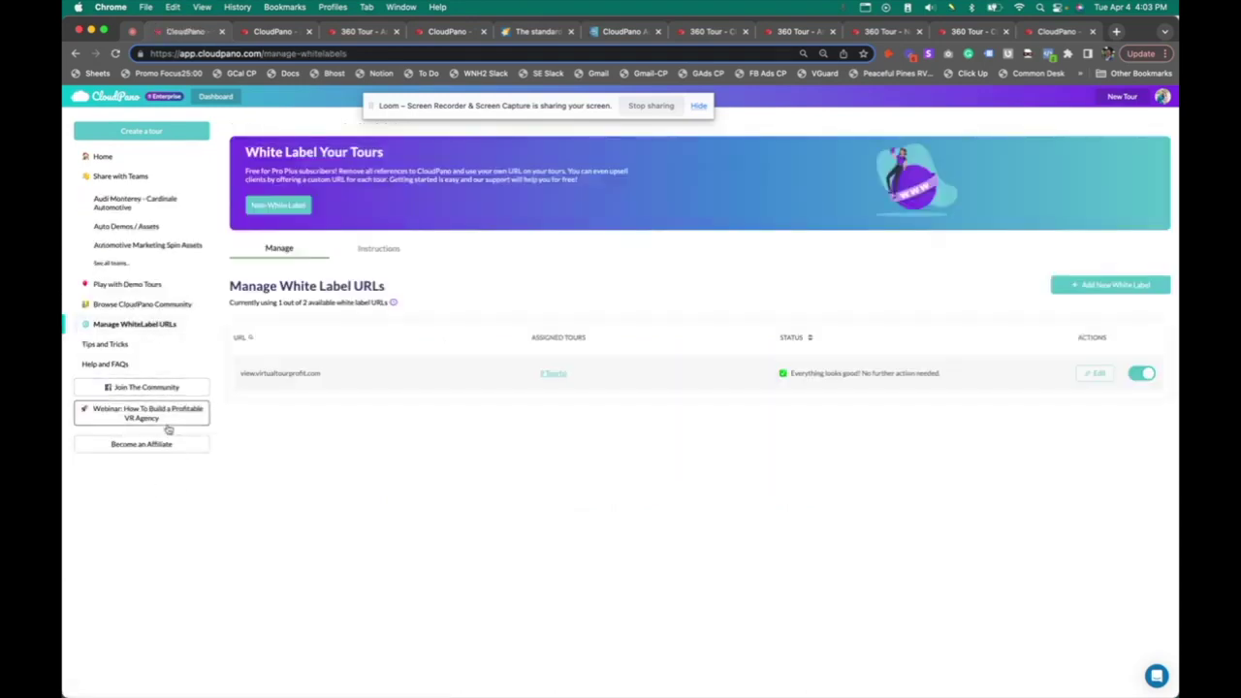
left_click(118, 157)
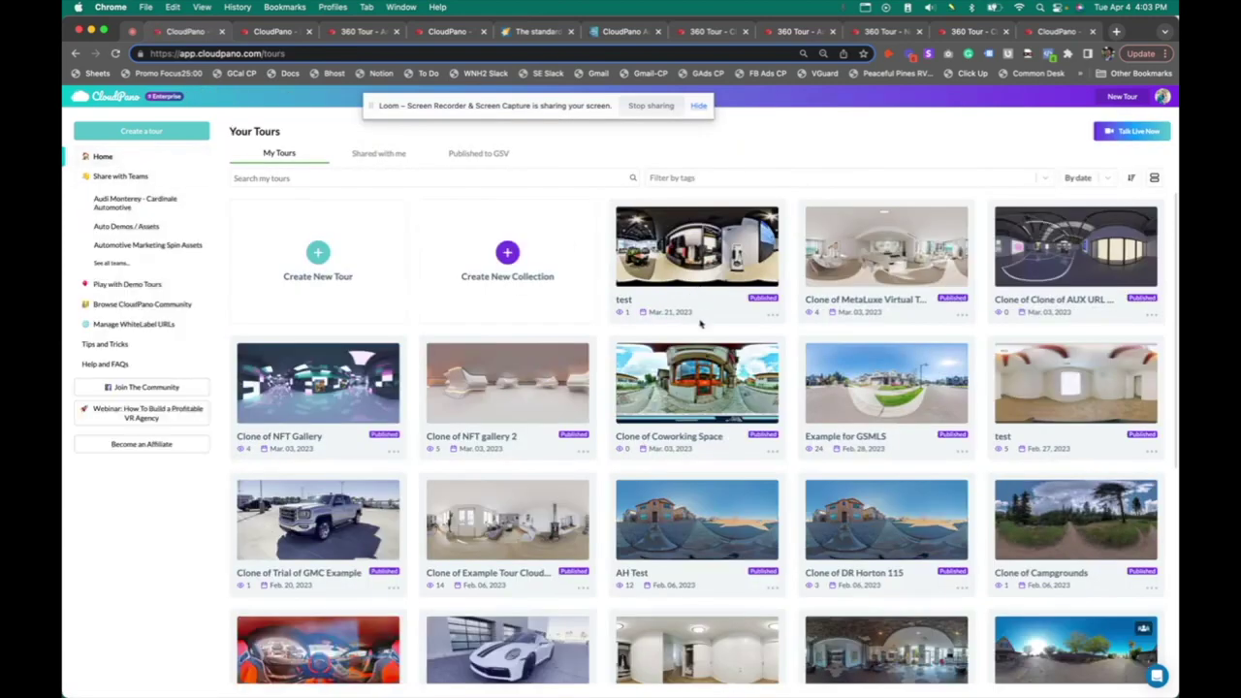
left_click(772, 315)
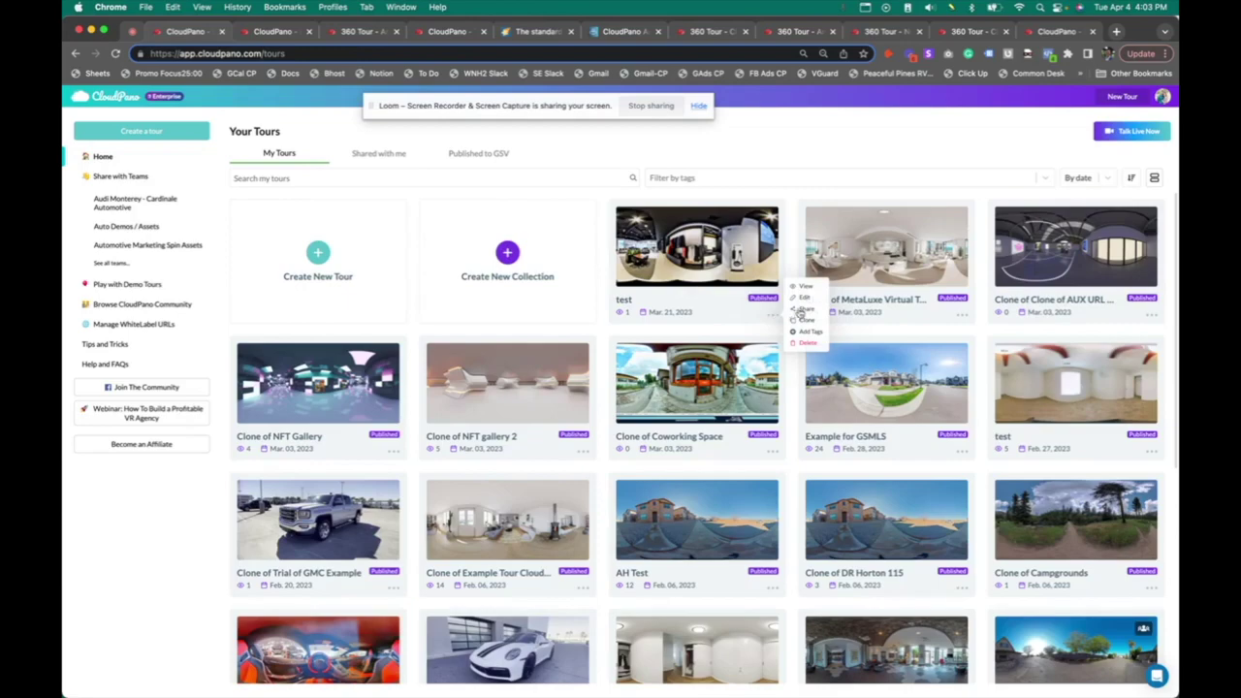
left_click(804, 289)
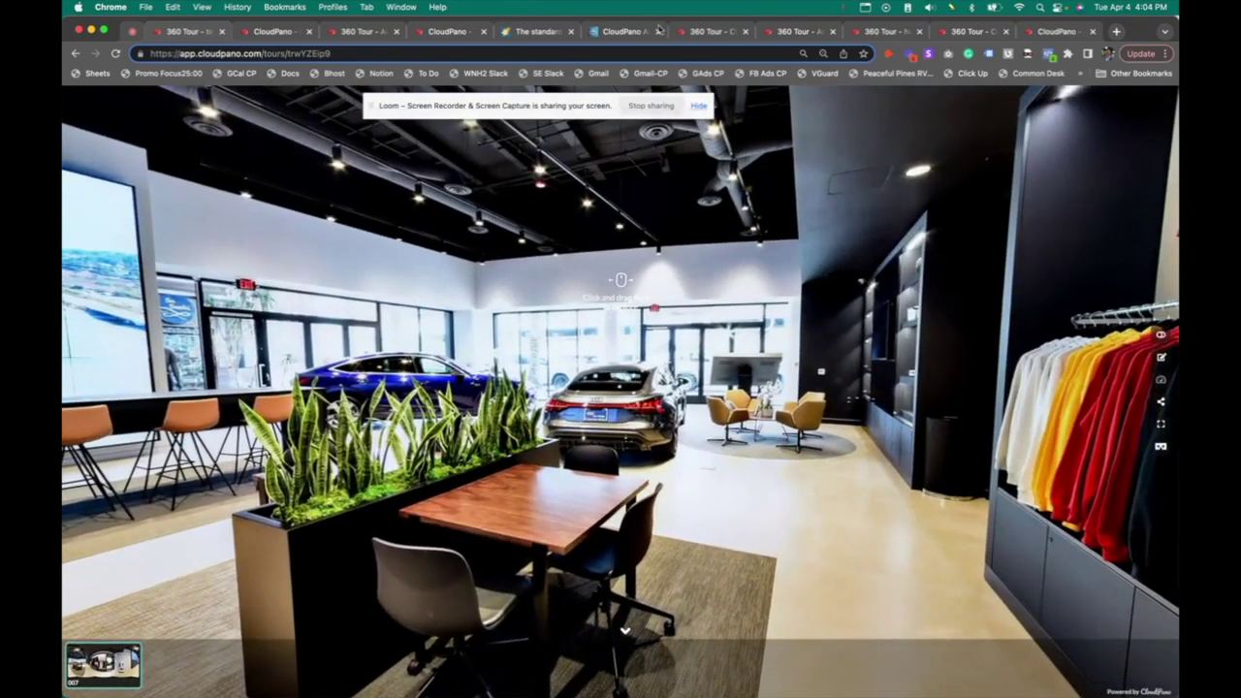
Scroll the CloudPano homepage to Simple Pricing: Pro $19/mo, Pro Plus $33/mo, Enterprise $100+/mo
left_click(509, 37)
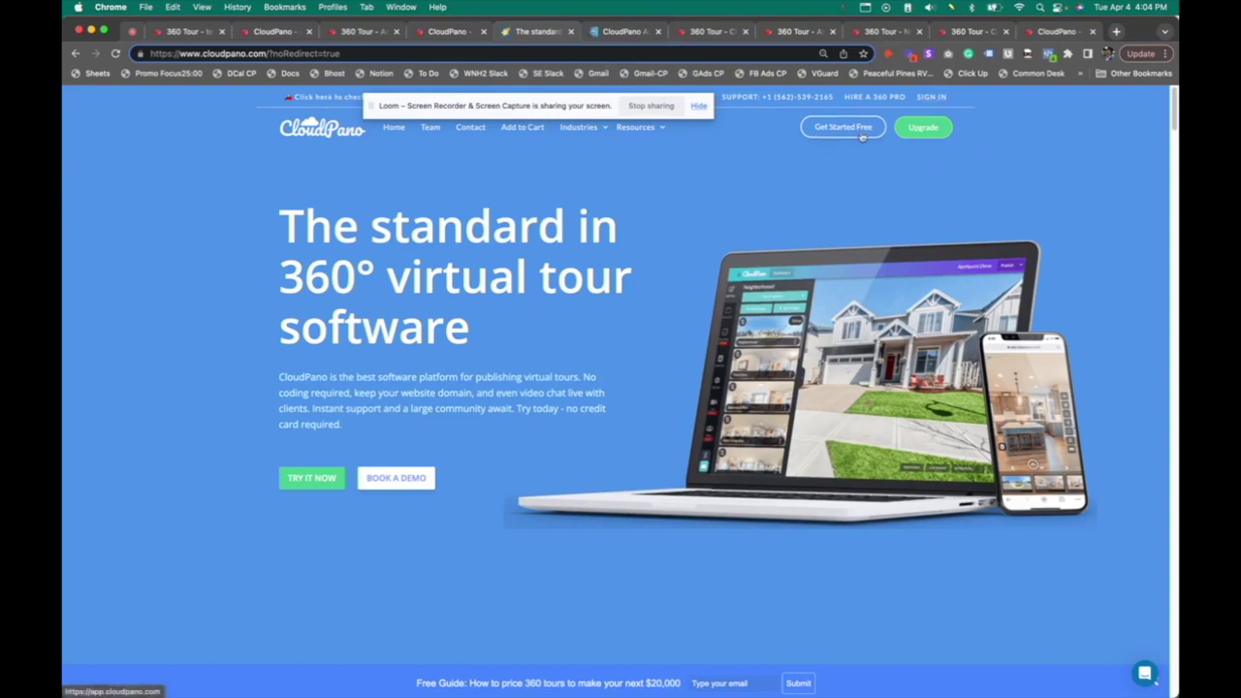
scroll(742, 346, "down", 6)
scroll(744, 356, "down", 10)
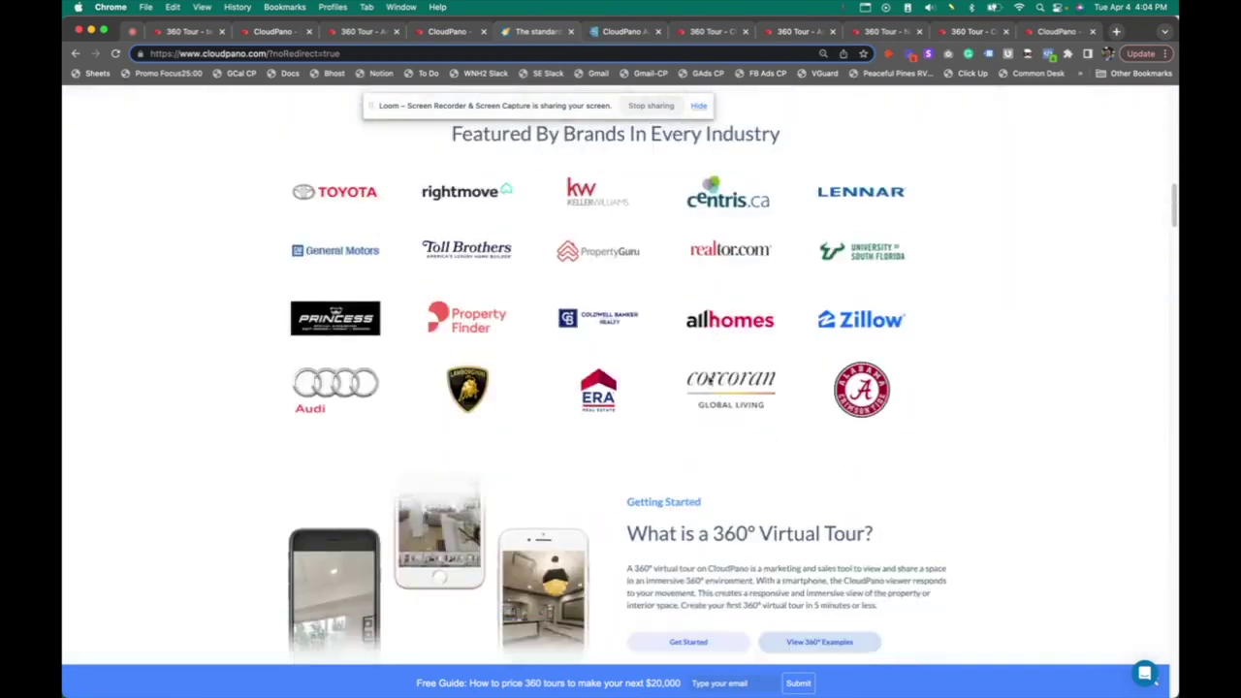
scroll(708, 383, "down", 6)
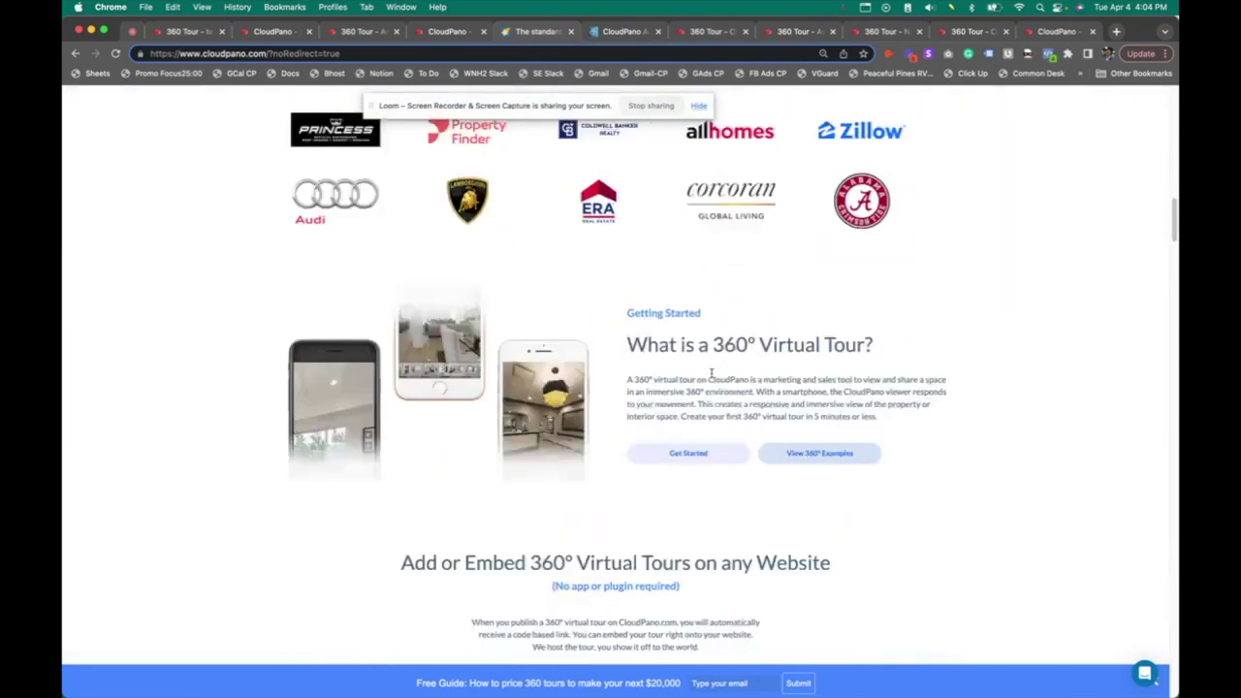
scroll(1036, 382, "down", 2)
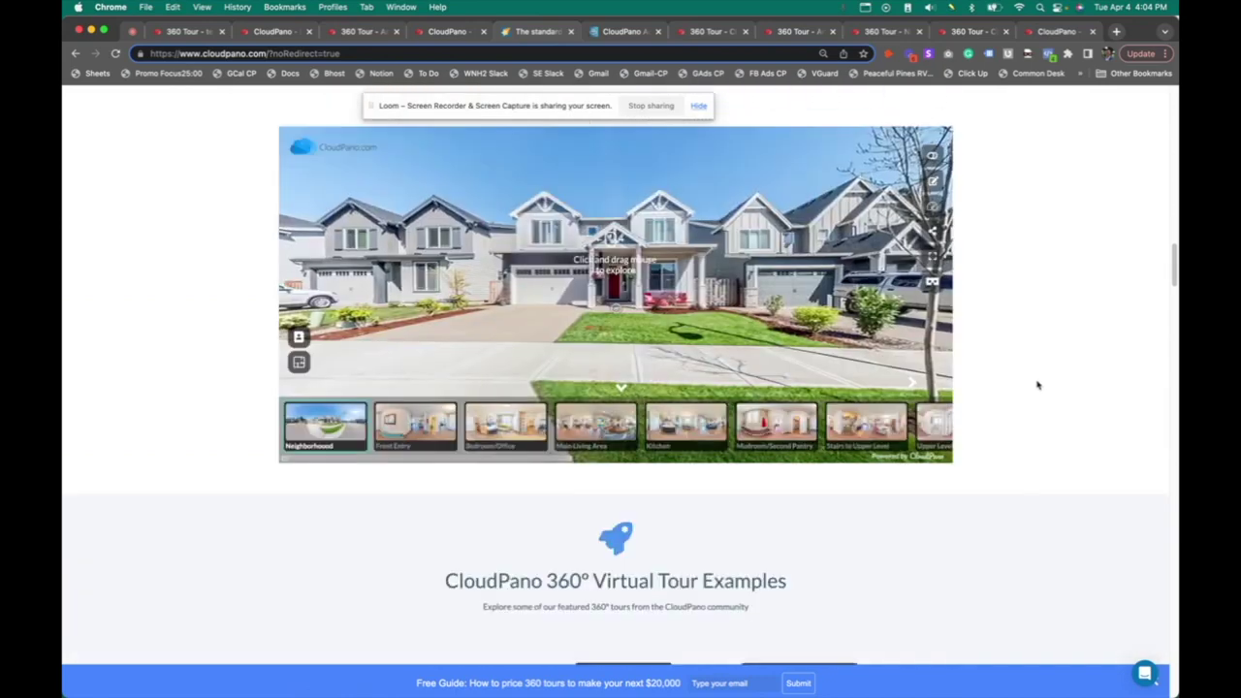
scroll(1018, 398, "down", 5)
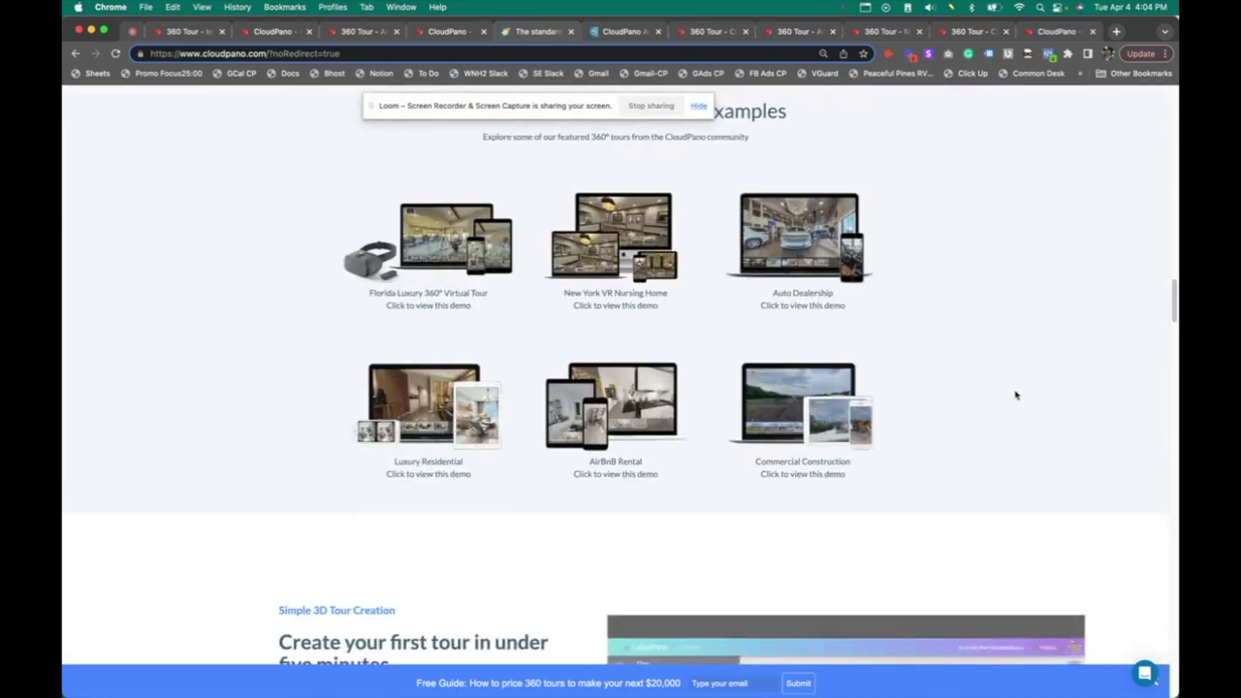
scroll(1016, 394, "down", 5)
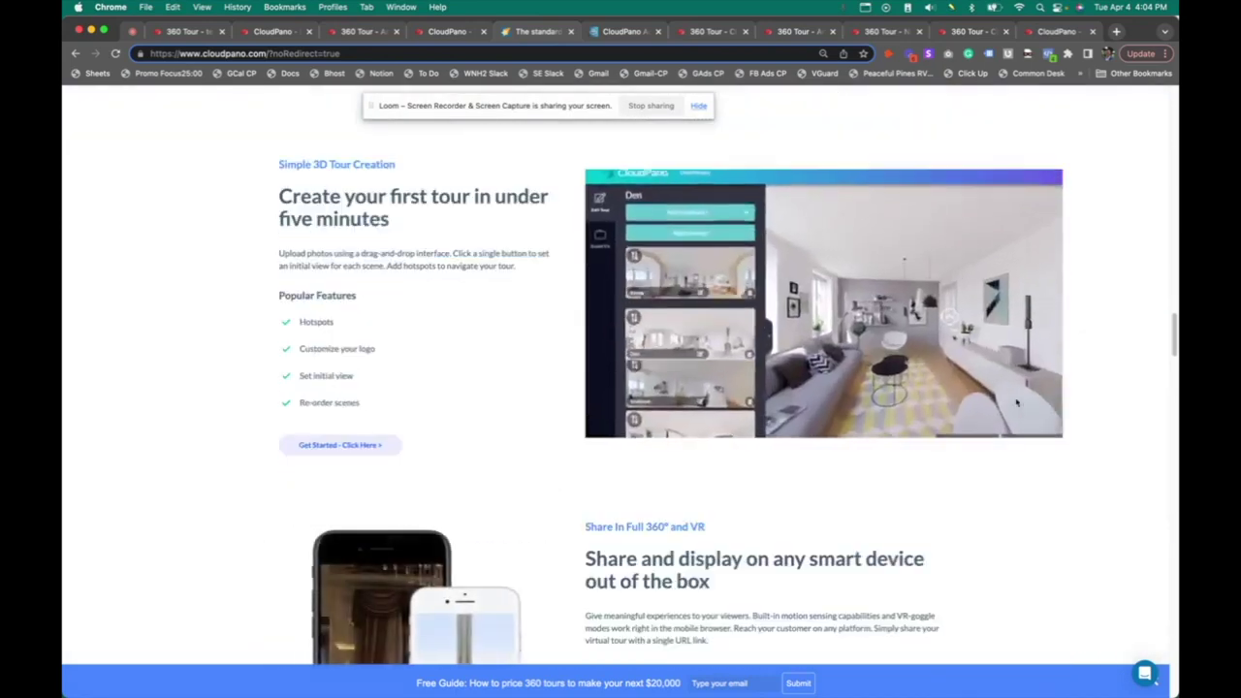
scroll(984, 405, "down", 7)
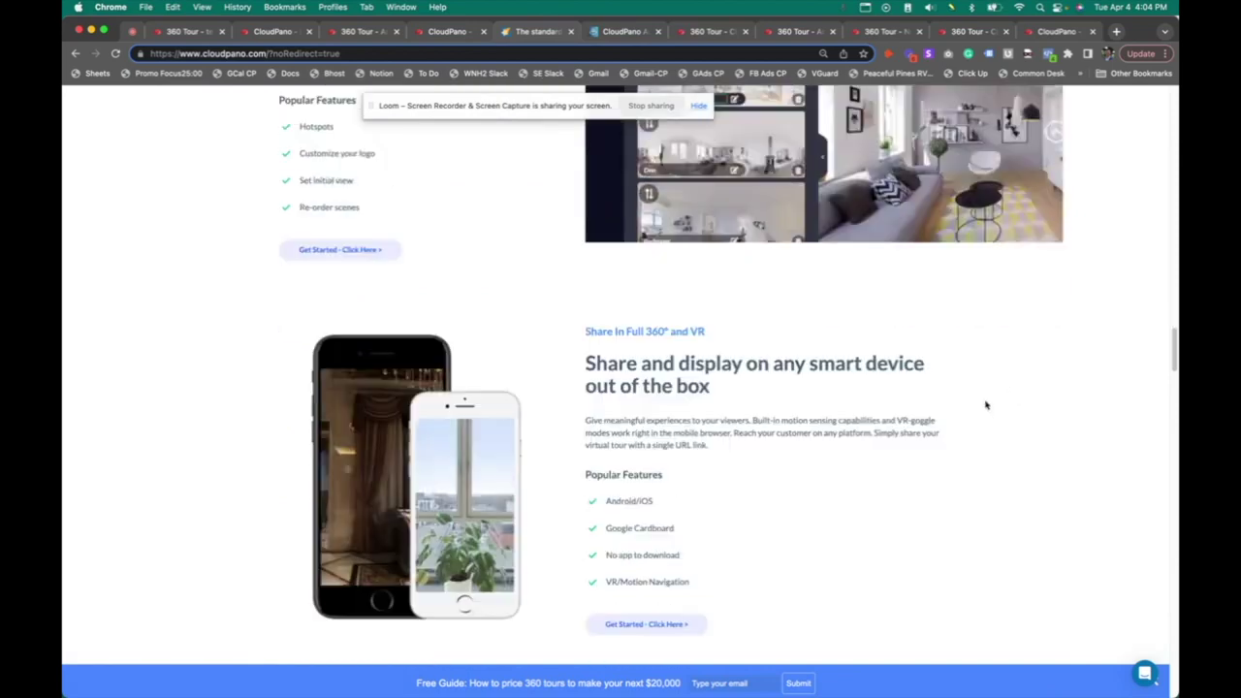
scroll(984, 409, "down", 20)
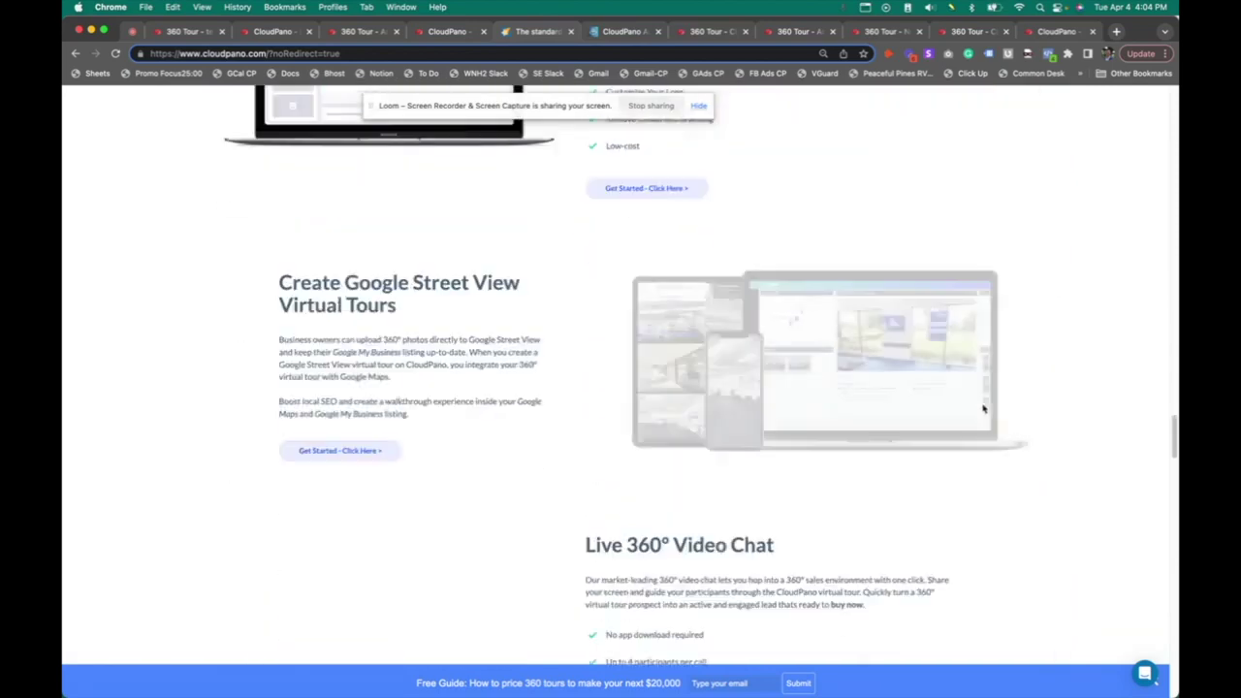
scroll(985, 407, "down", 4)
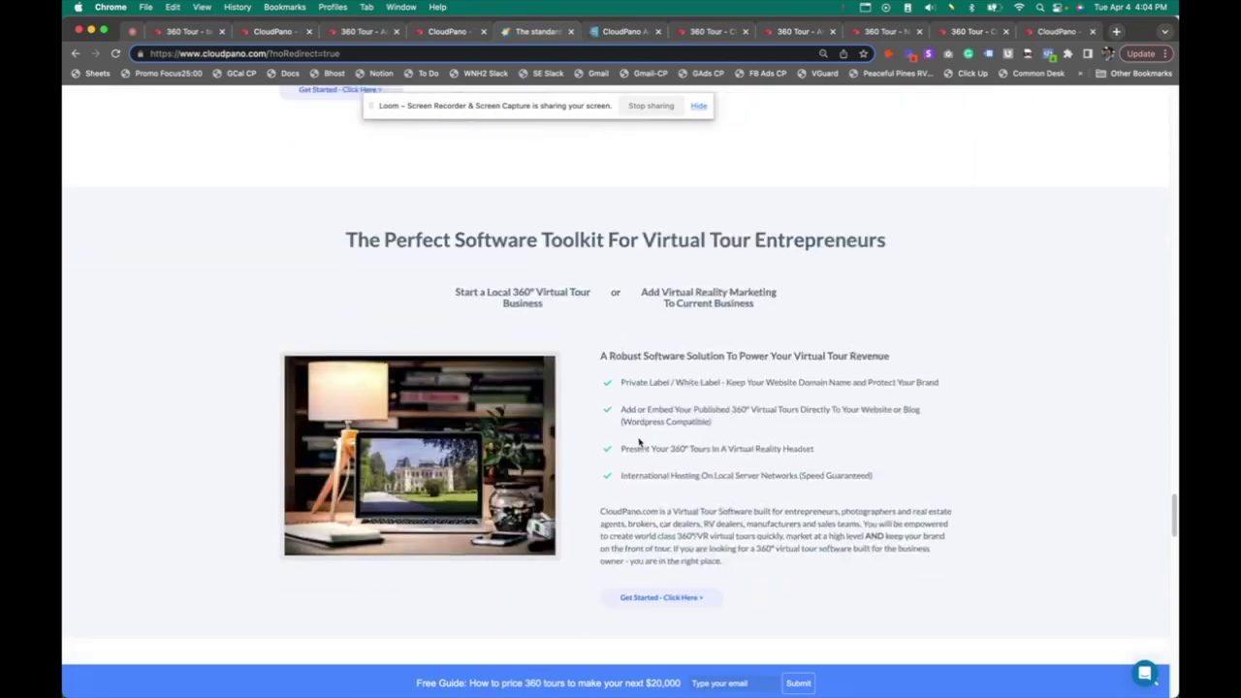
scroll(610, 421, "down", 4)
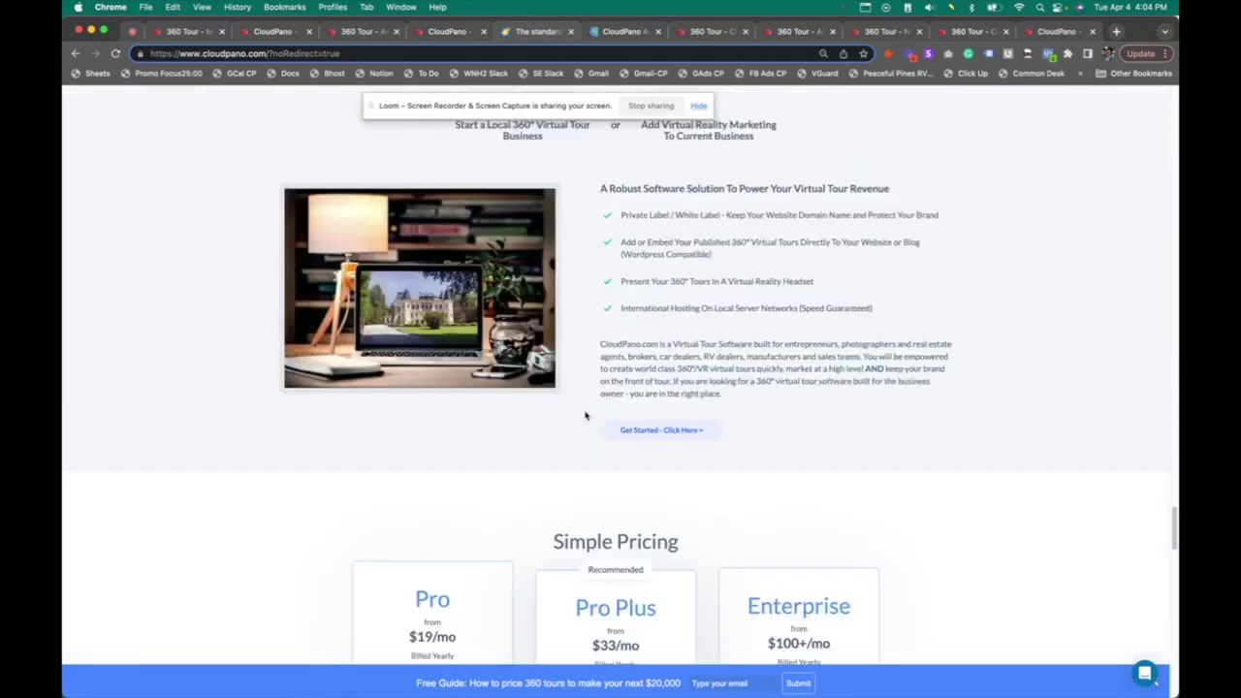
scroll(593, 418, "down", 2)
scroll(580, 379, "up", 6)
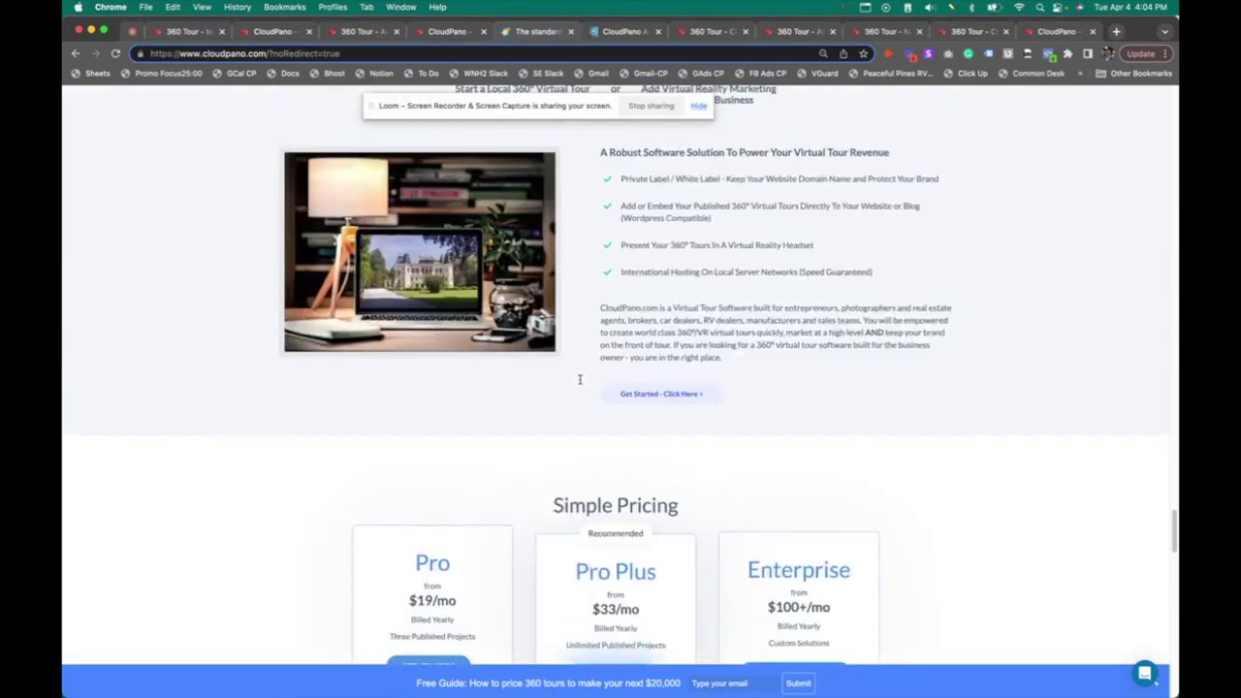